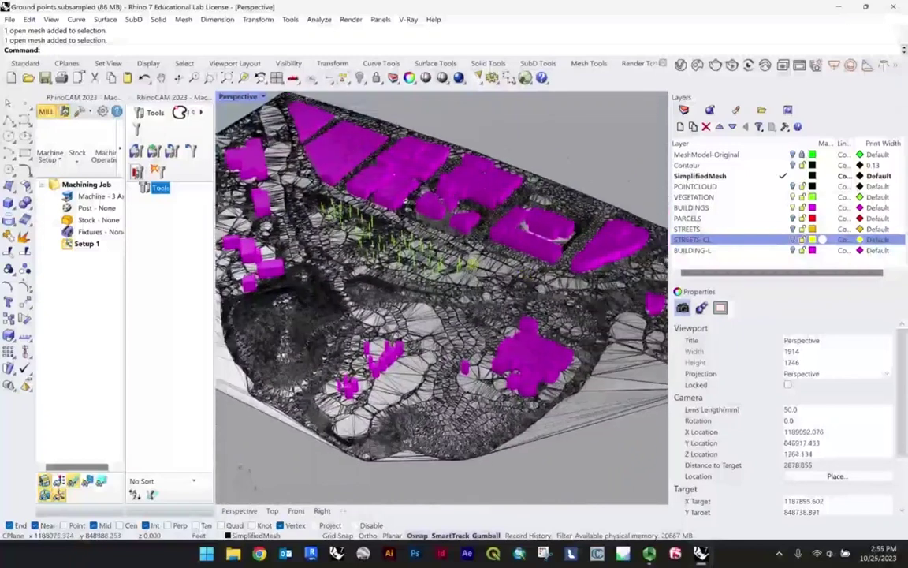
- Examine the site model's terrain mesh, buildings and vegetation from several sides, both up close and as a whole
right_drag(511, 271, 579, 264)
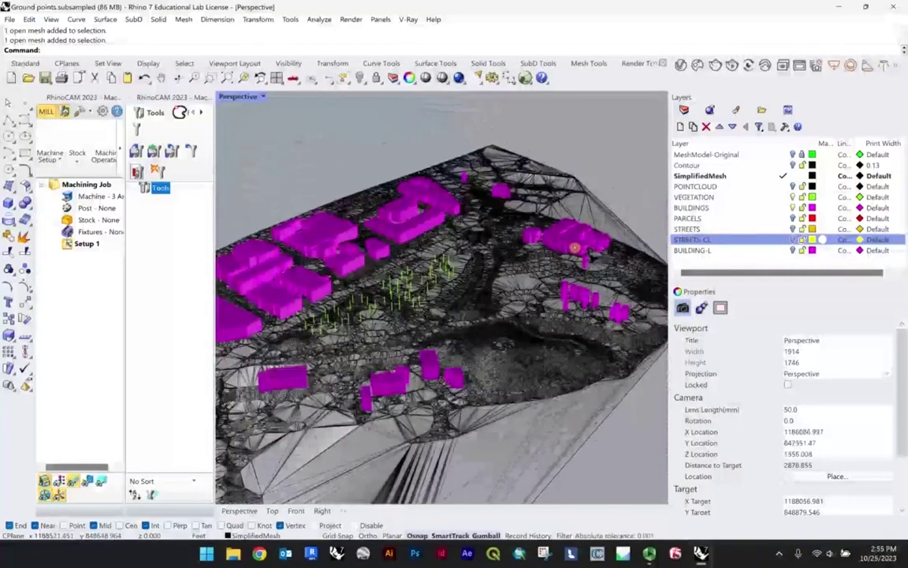
scroll(542, 227, up, 6)
scroll(552, 230, down, 12)
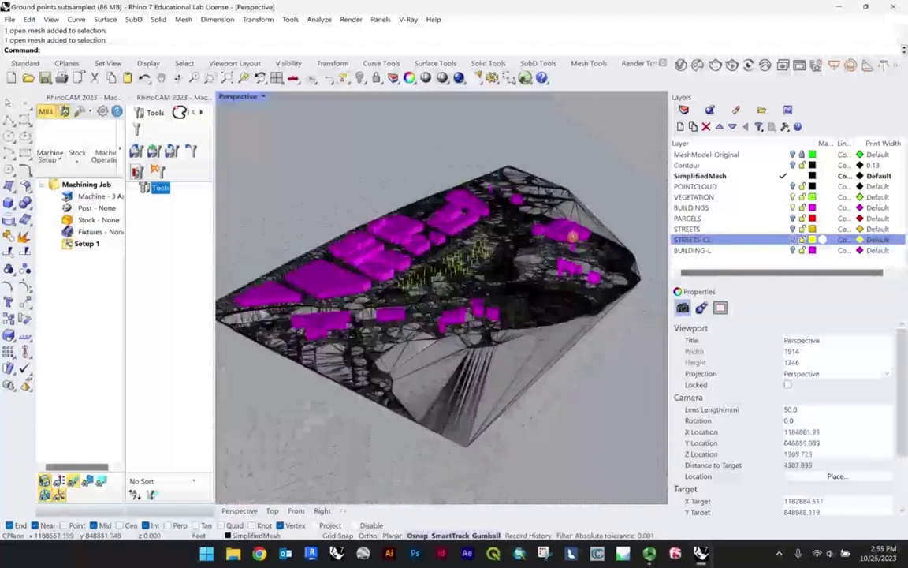
scroll(570, 236, up, 4)
right_drag(544, 276, 513, 285)
scroll(454, 267, down, 2)
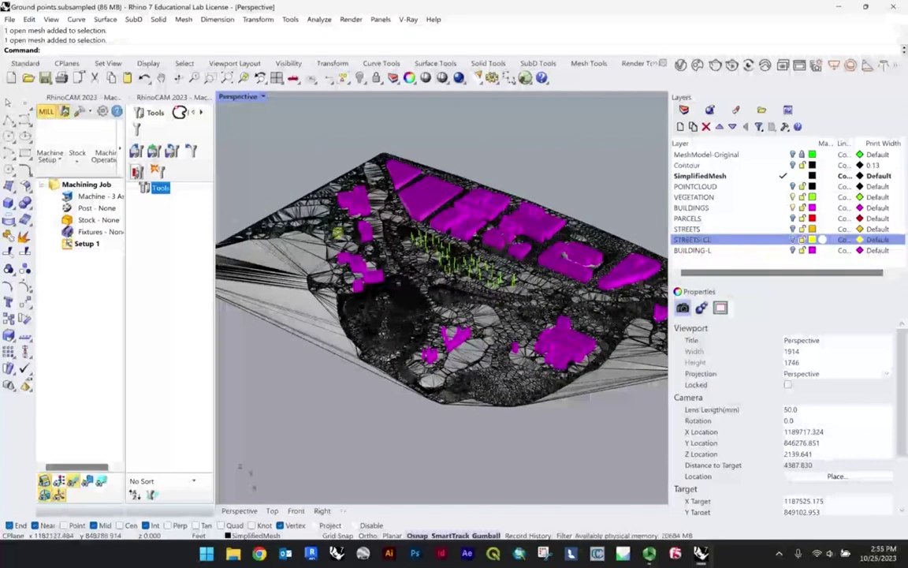
scroll(528, 313, up, 4)
mouse_move(526, 308)
right_down()
mouse_move(523, 290)
mouse_move(482, 282)
mouse_move(535, 293)
right_up()
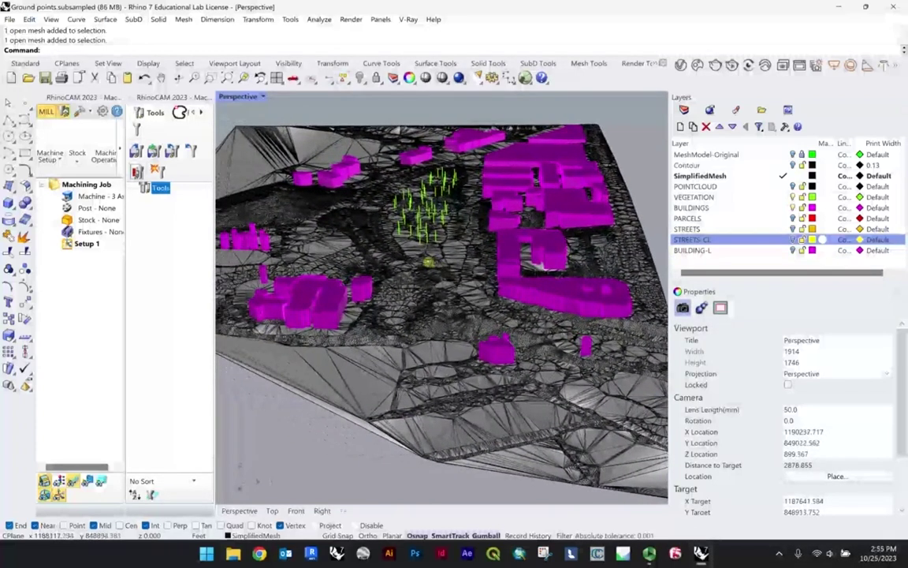
right_drag(390, 247, 470, 259)
scroll(470, 261, down, 4)
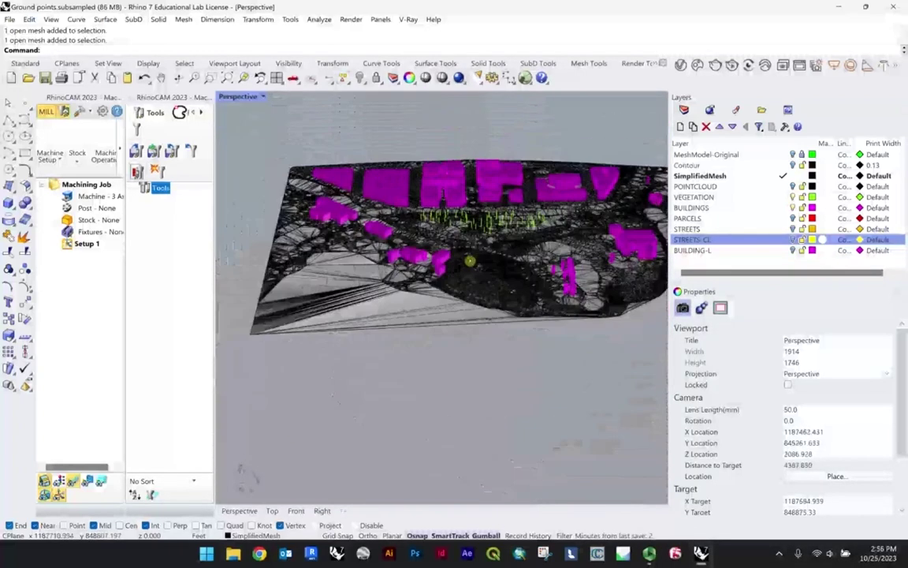
- Highlight the simplified terrain mesh, inspect its extent and triangulation from several distances, and clear the selection
click(470, 261)
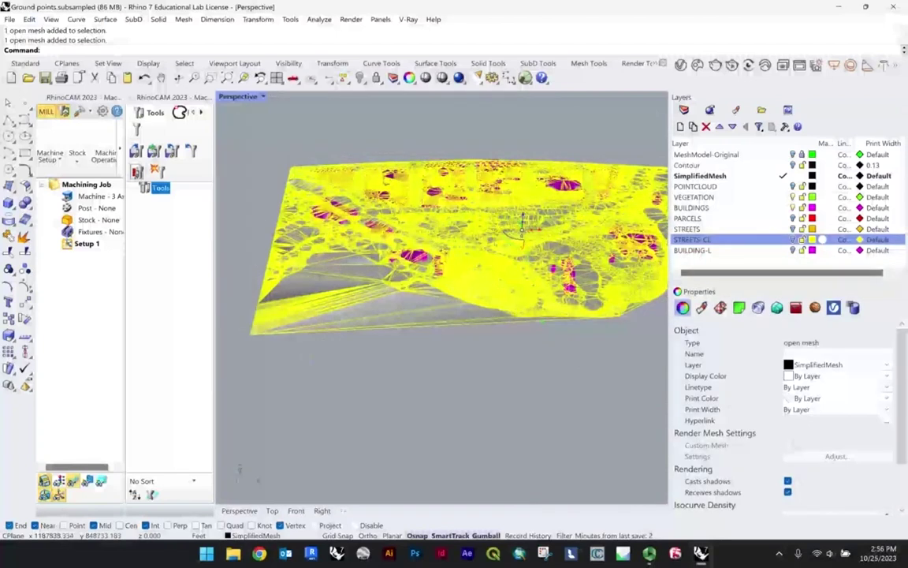
click(518, 177)
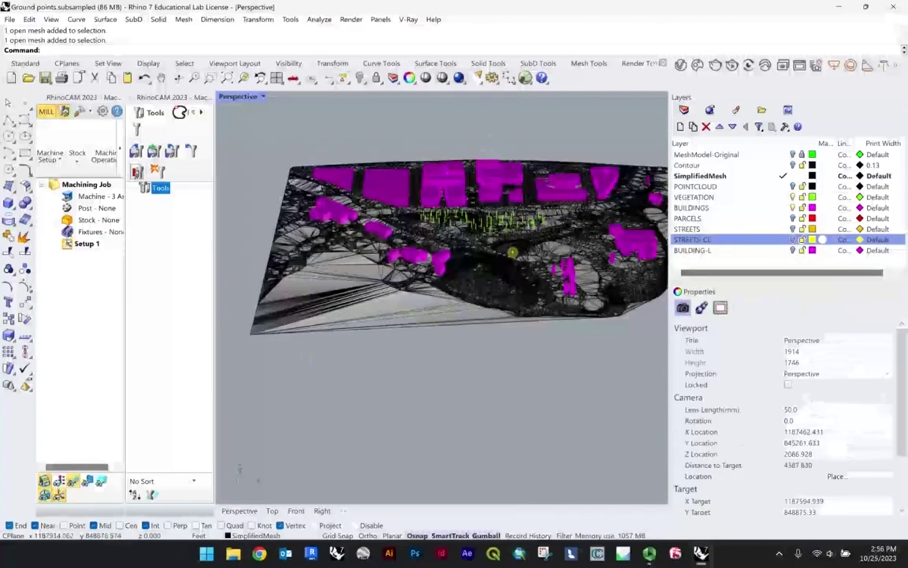
scroll(552, 252, up, 4)
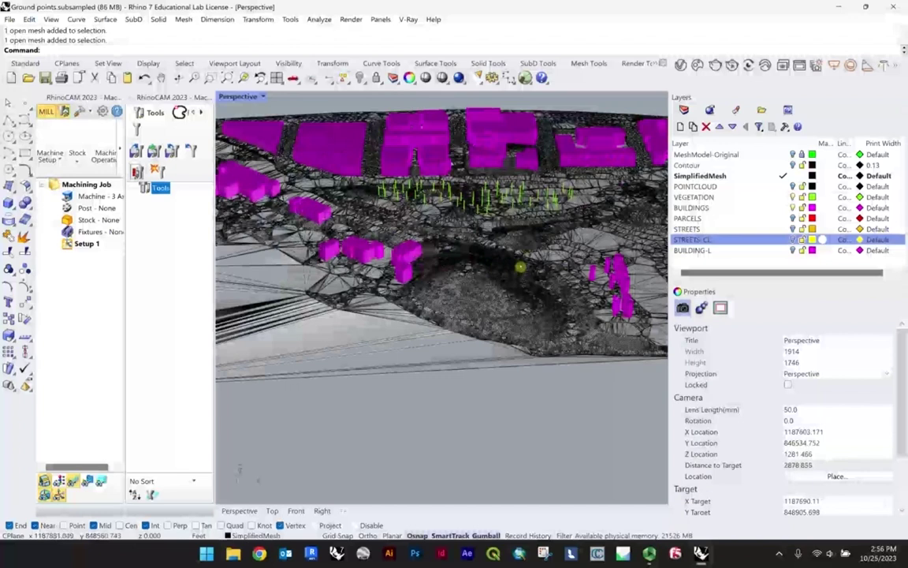
right_drag(520, 268, 470, 258)
click(497, 267)
scroll(536, 246, up, 3)
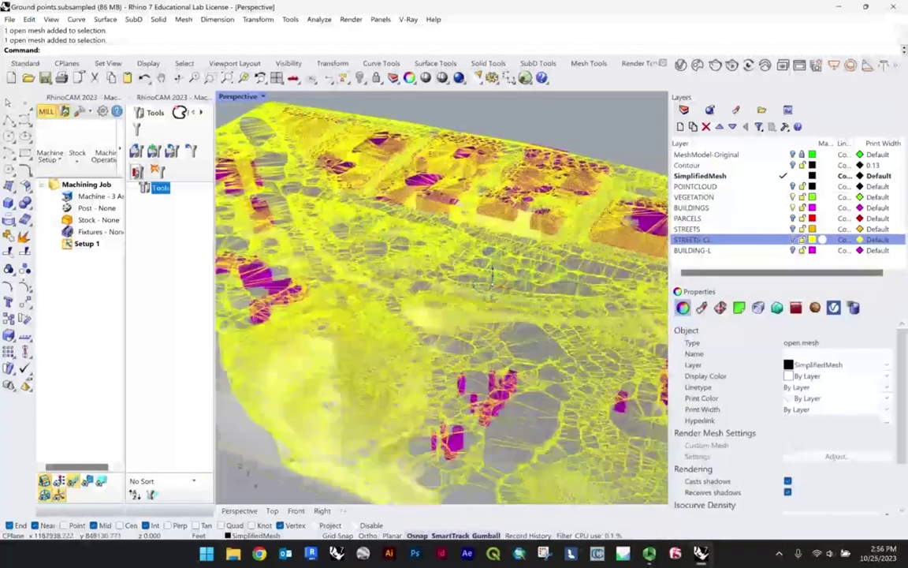
scroll(531, 241, down, 8)
click(517, 139)
scroll(492, 264, up, 5)
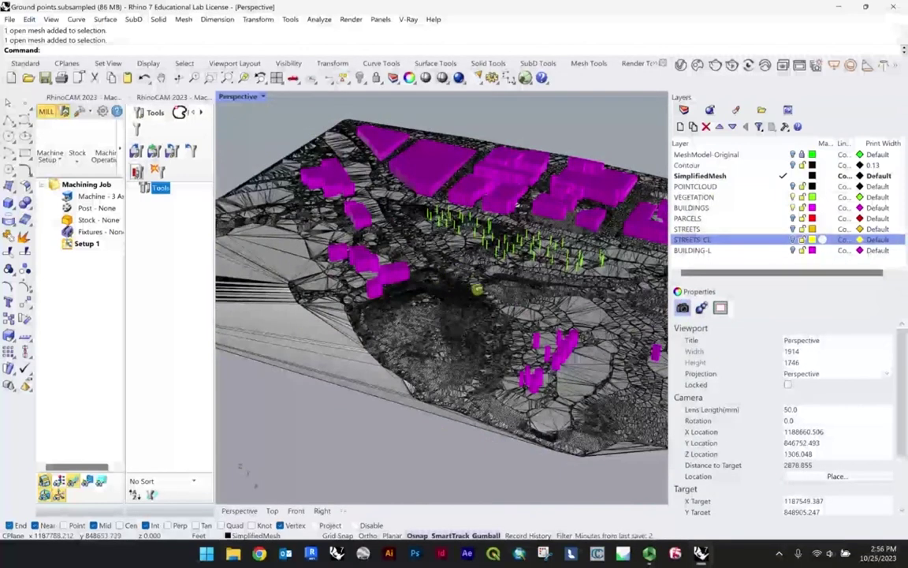
scroll(444, 330, down, 4)
click(465, 317)
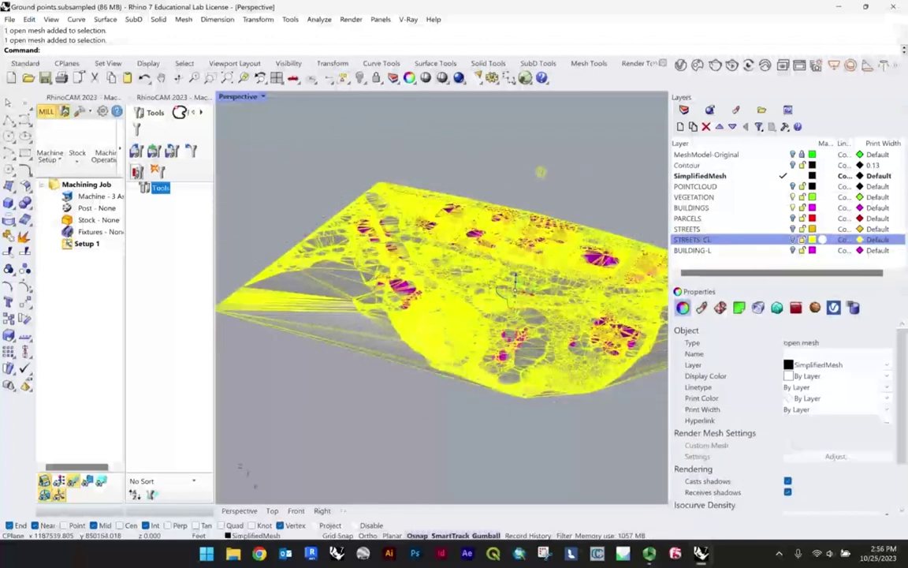
click(540, 171)
scroll(470, 303, up, 7)
click(471, 332)
scroll(594, 280, down, 5)
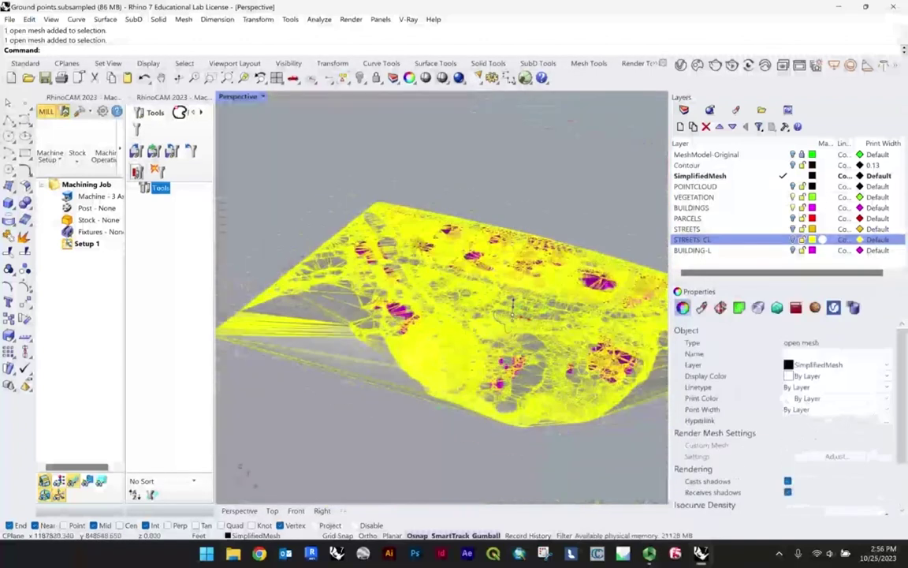
scroll(541, 289, up, 5)
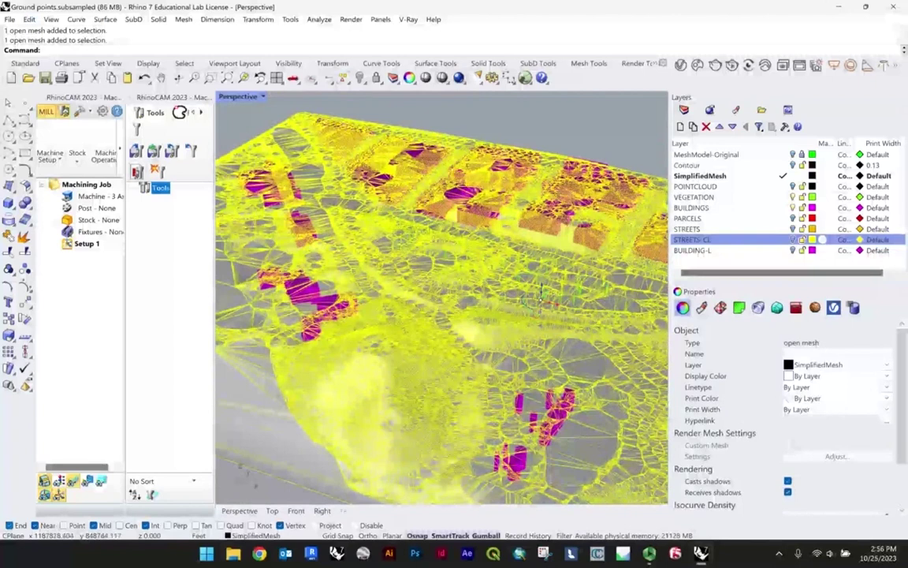
scroll(540, 296, down, 5)
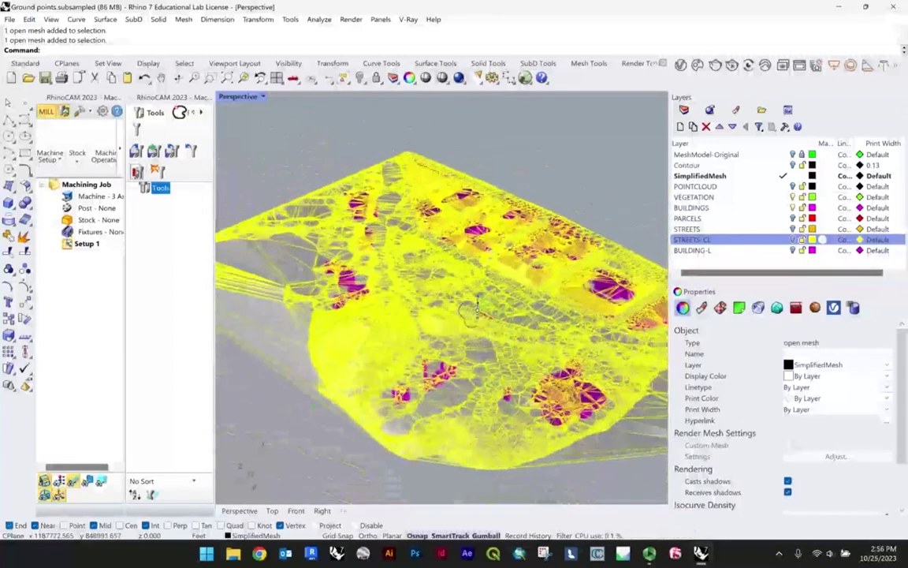
key(Escape)
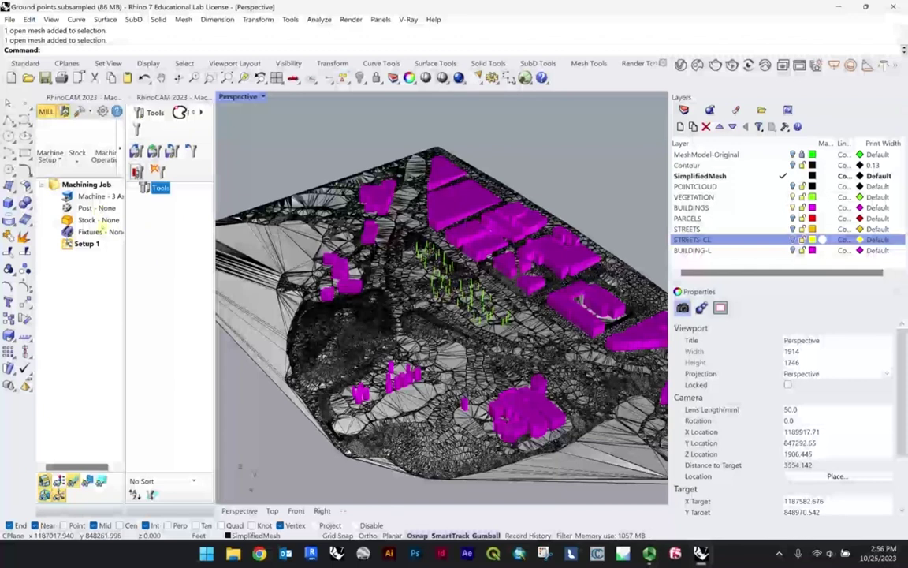
- Widen the RhinoCAM machining browser so its machining job entries can be read in full
right_drag(303, 285, 378, 306)
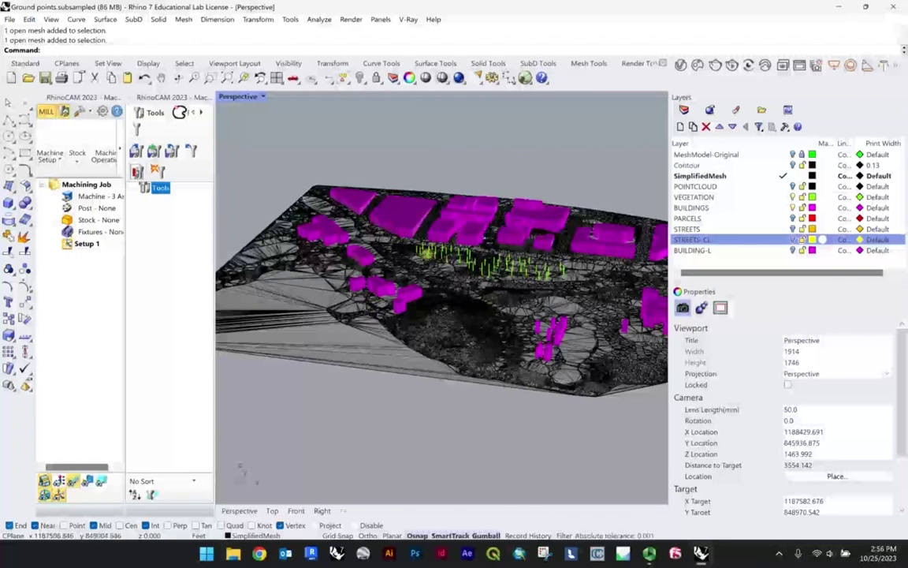
scroll(247, 271, down, 4)
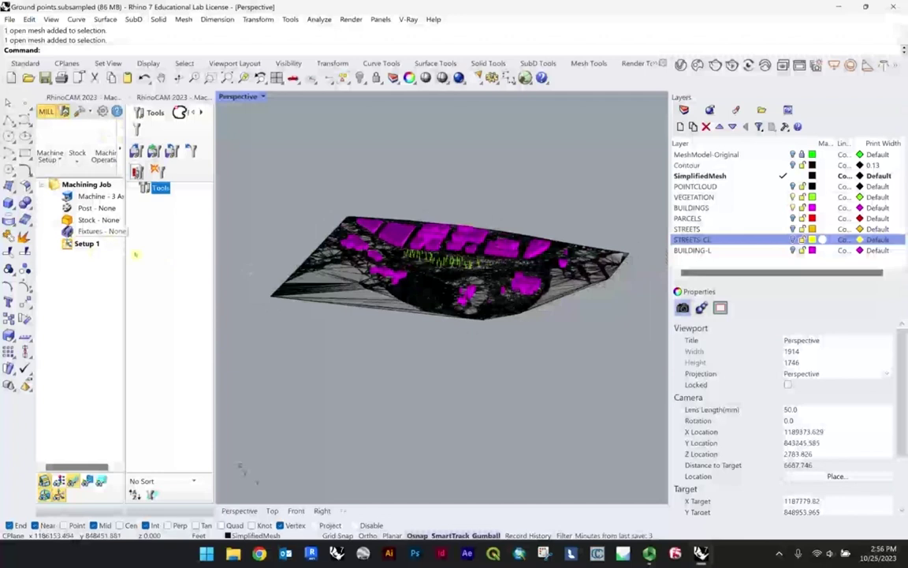
drag(124, 269, 148, 268)
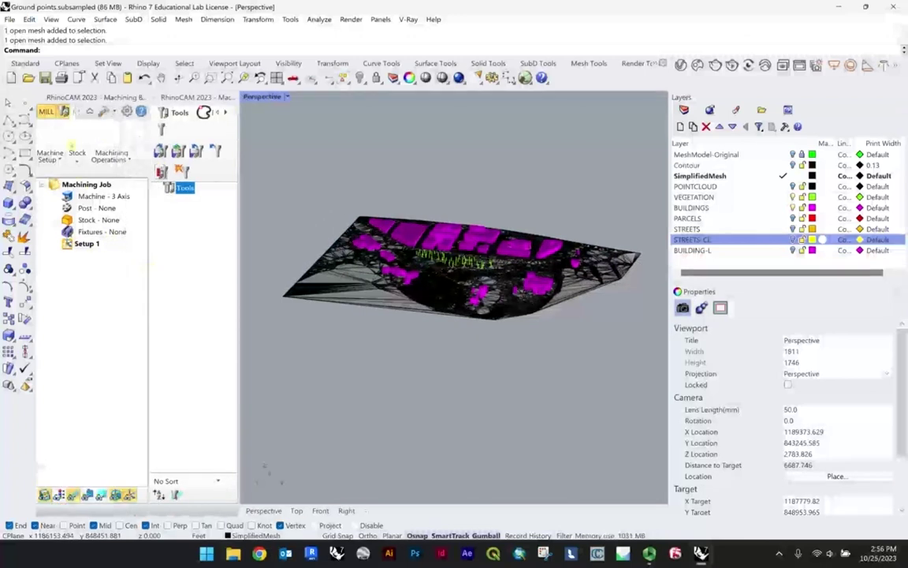
scroll(446, 232, up, 5)
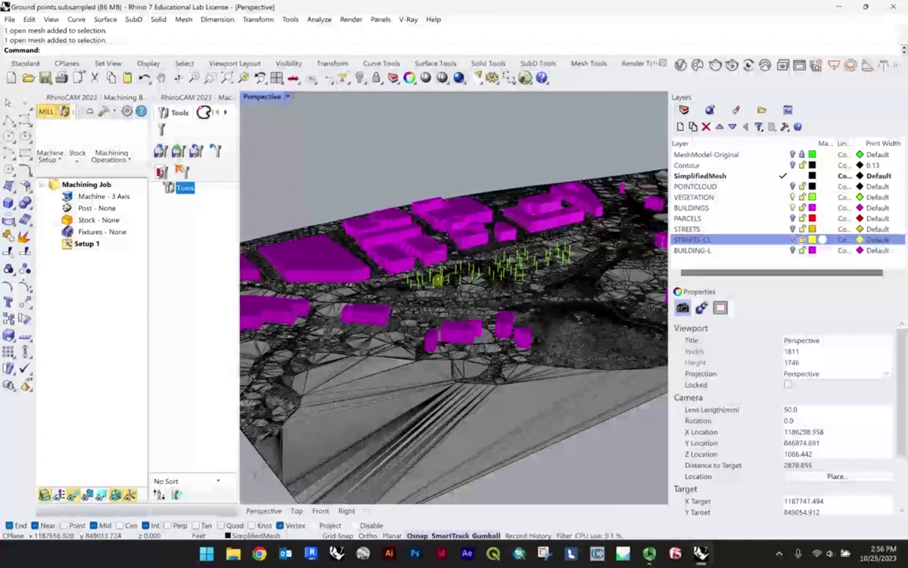
scroll(436, 278, down, 3)
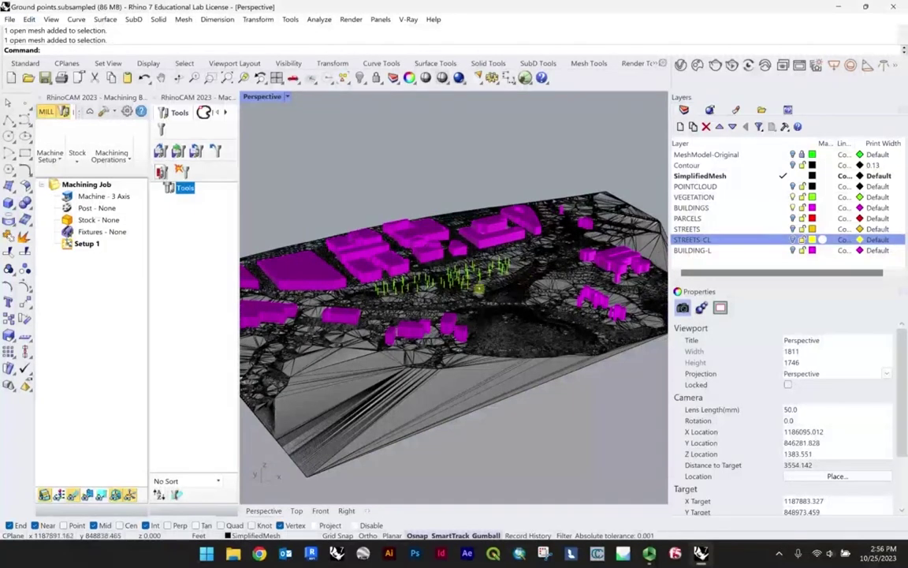
right_drag(477, 230, 540, 282)
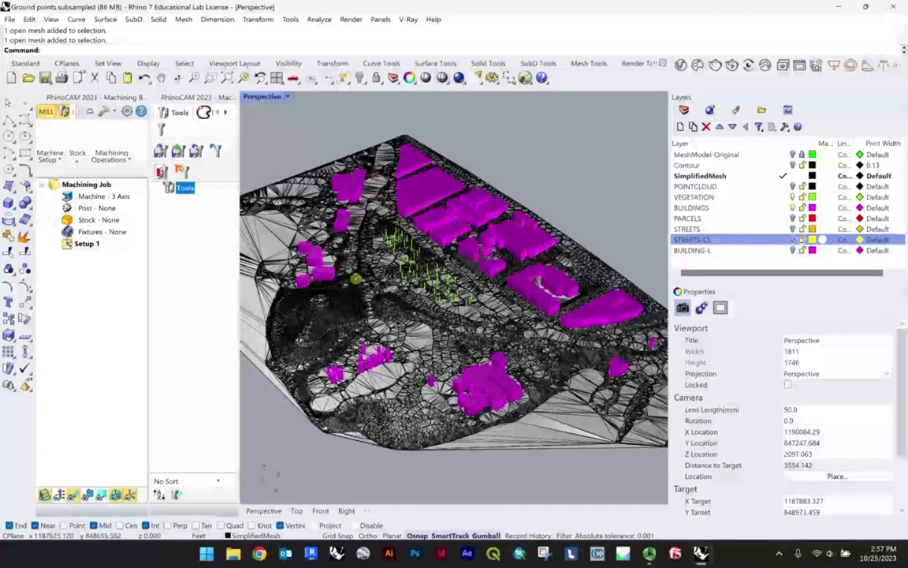
right_drag(356, 278, 376, 271)
right_drag(484, 234, 367, 256)
scroll(315, 193, up, 3)
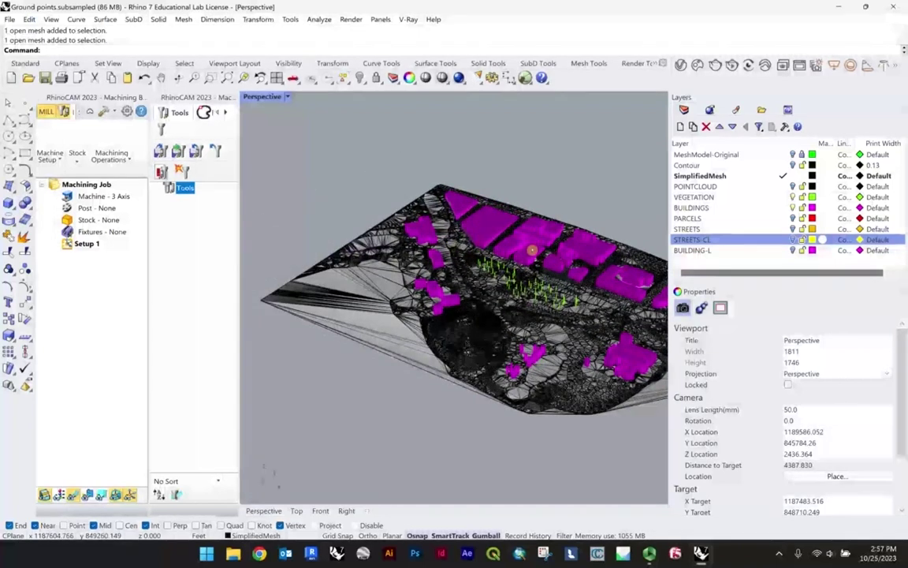
- Check the document's model units and tolerances, leaving the settings as they are
text(Unit)
key(Return)
text(Units)
key(Return)
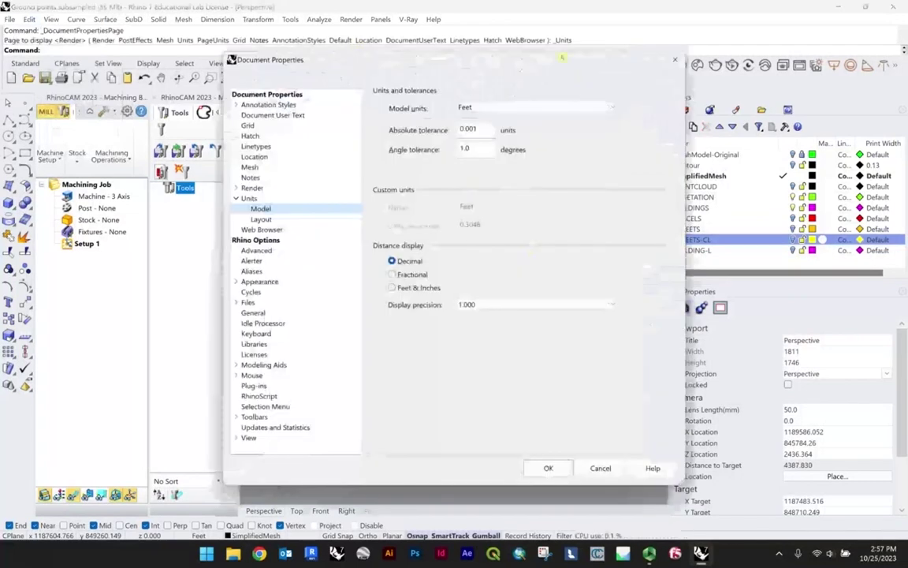
click(601, 468)
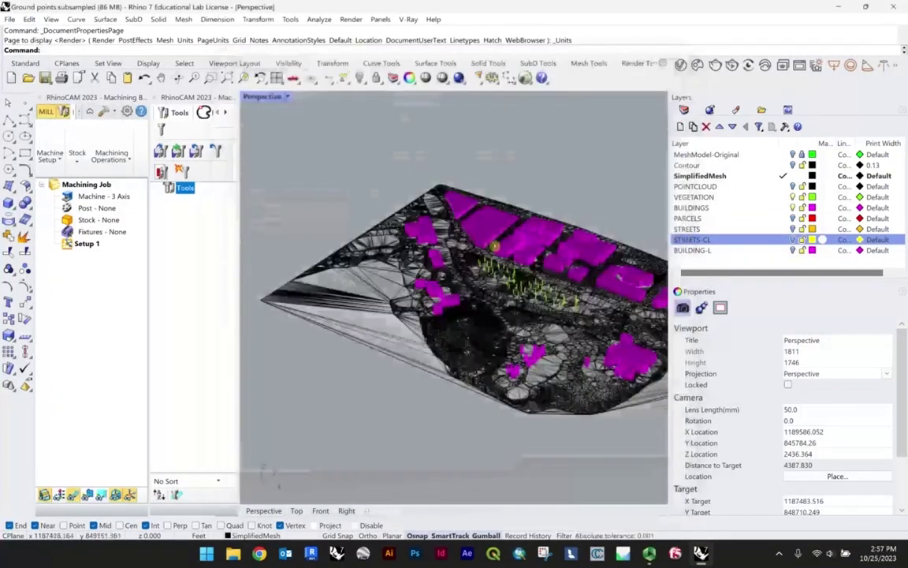
- Measure the distance between two points along one side of the large building block near the vegetation
scroll(450, 242, up, 10)
text(Dist)
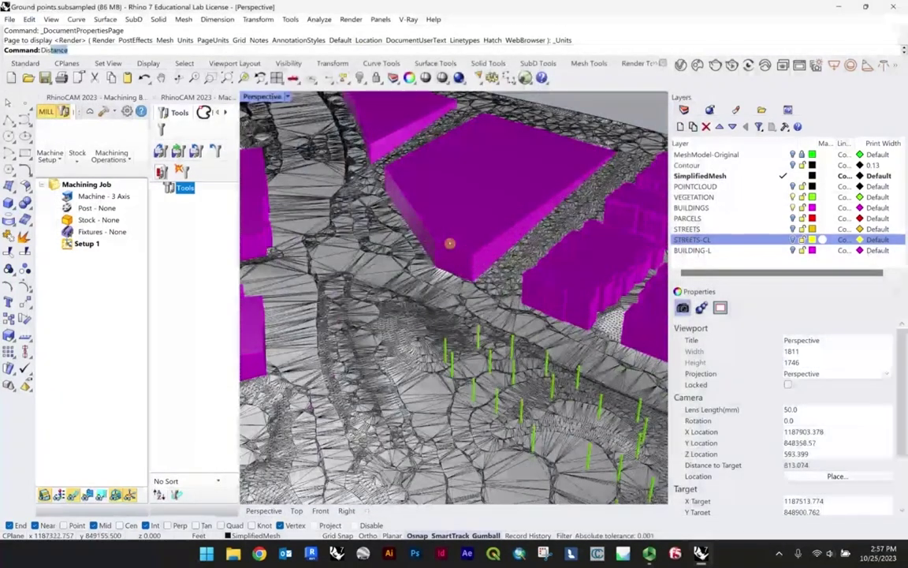
key(Return)
click(389, 172)
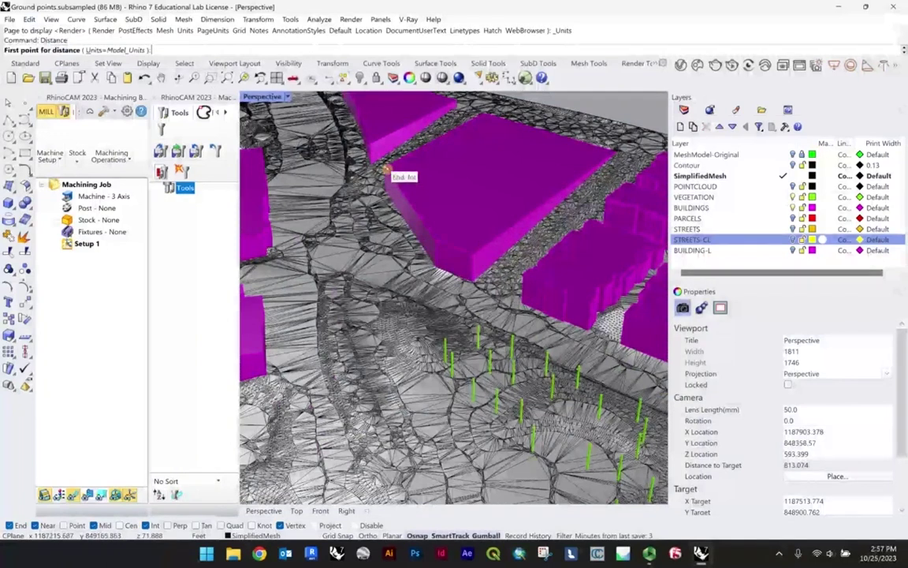
click(386, 216)
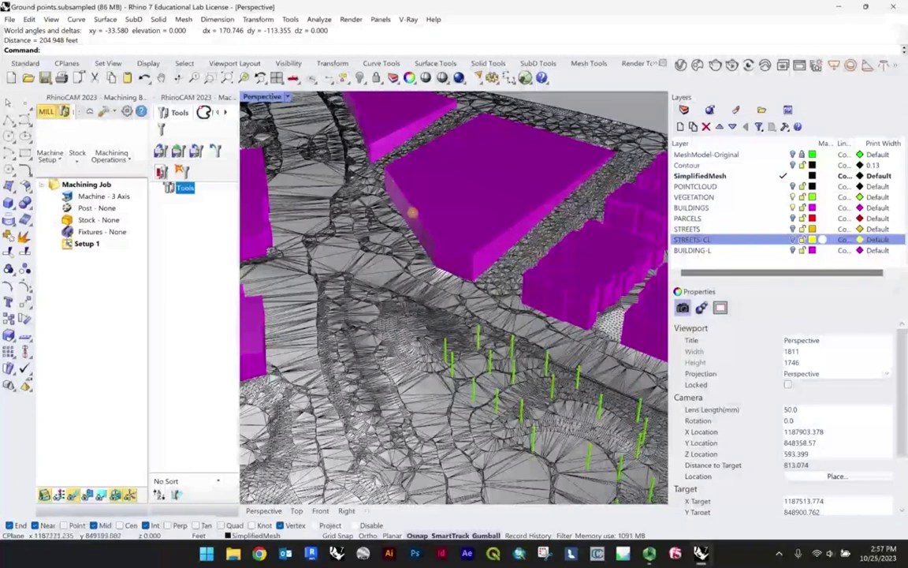
- Examine the overall extent of the site model and its building groups from different angles and distances
scroll(386, 220, down, 5)
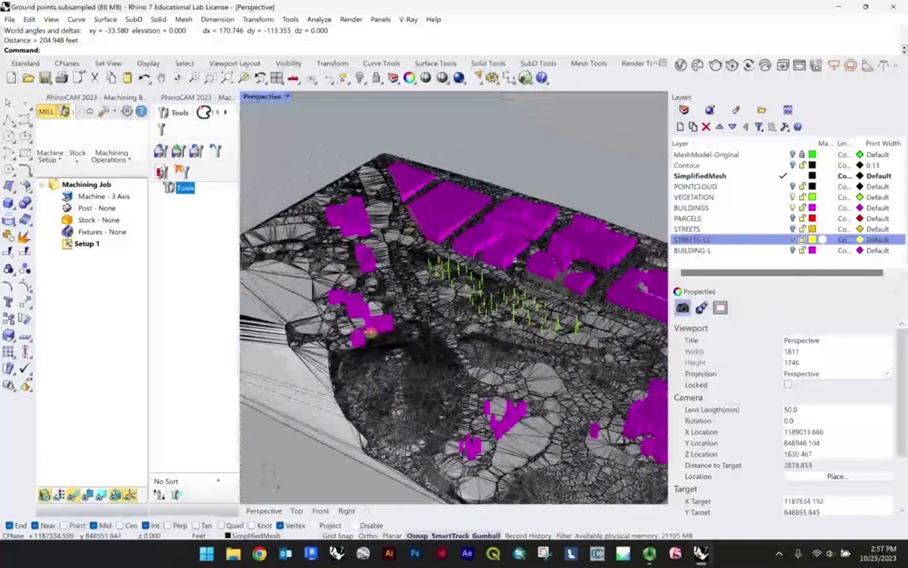
scroll(455, 257, down, 3)
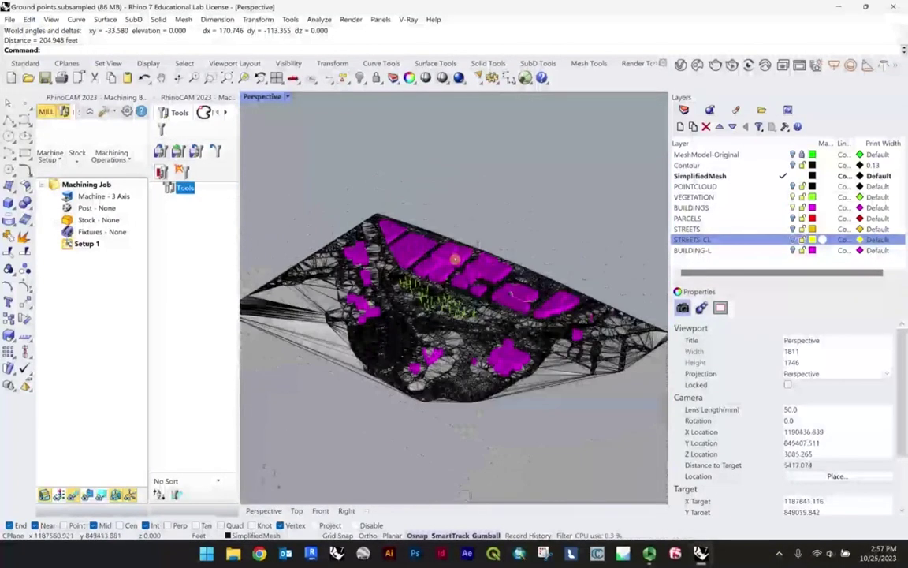
mouse_move(455, 258)
right_down()
mouse_move(377, 258)
mouse_move(447, 258)
right_up()
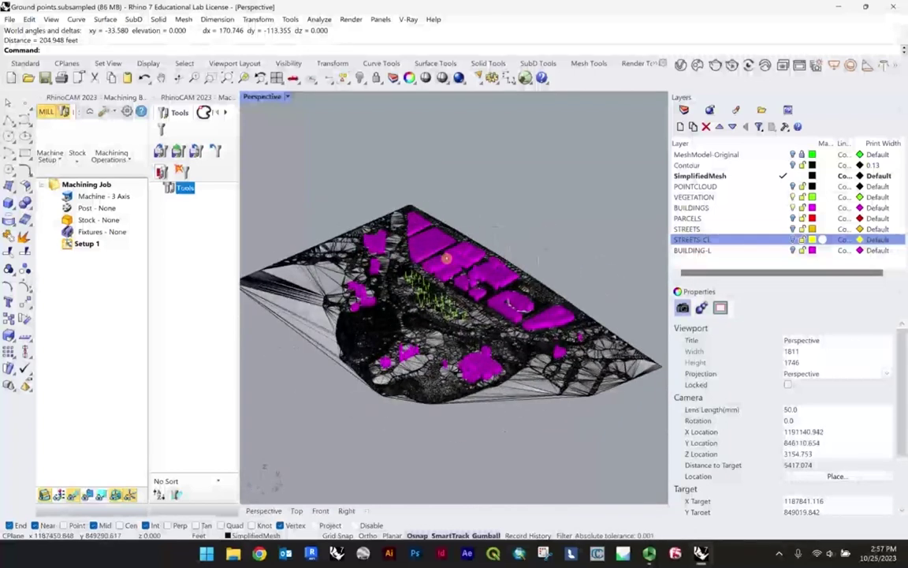
scroll(435, 284, down, 2)
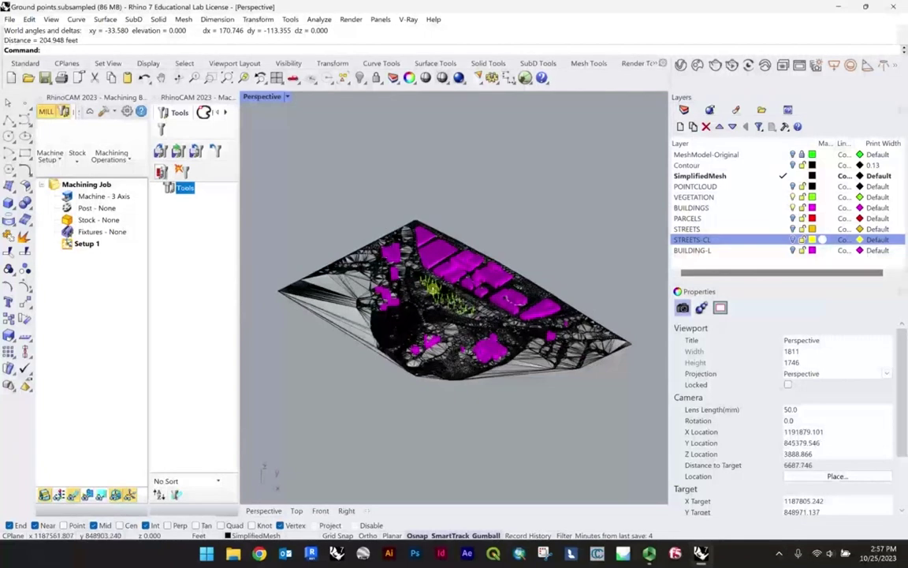
right_drag(435, 284, 479, 336)
scroll(570, 281, up, 4)
right_drag(474, 370, 478, 323)
scroll(467, 321, down, 2)
scroll(467, 321, up, 5)
scroll(467, 321, down, 3)
scroll(478, 323, down, 4)
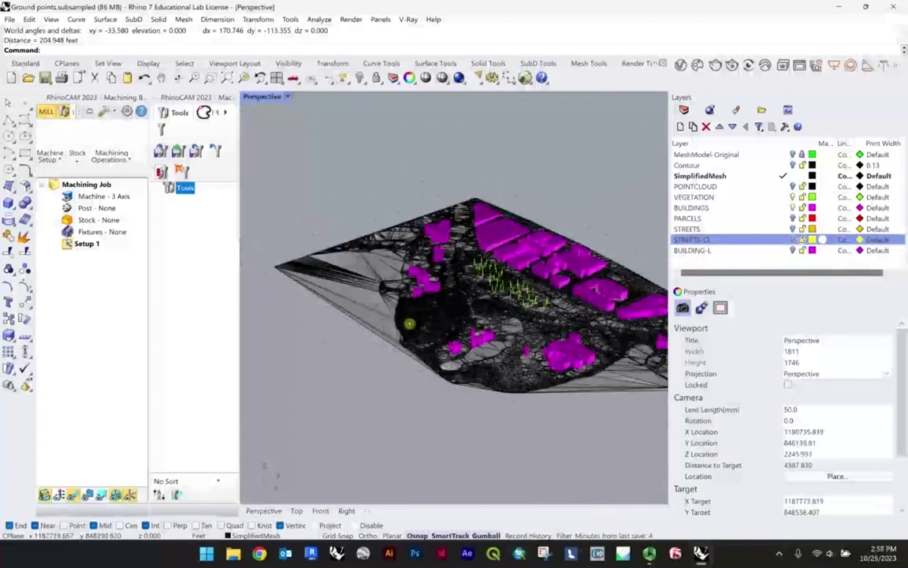
- Highlight the terrain mesh to check what it covers, clear the selection, and view the whole site
scroll(468, 292, up, 4)
click(404, 324)
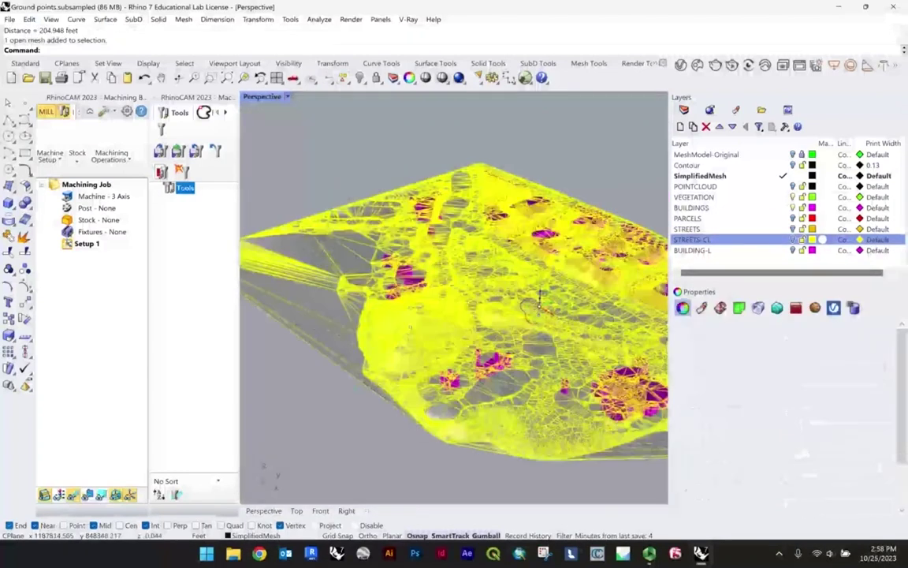
scroll(404, 324, down, 4)
right_drag(404, 324, 497, 213)
click(496, 213)
scroll(496, 213, down, 3)
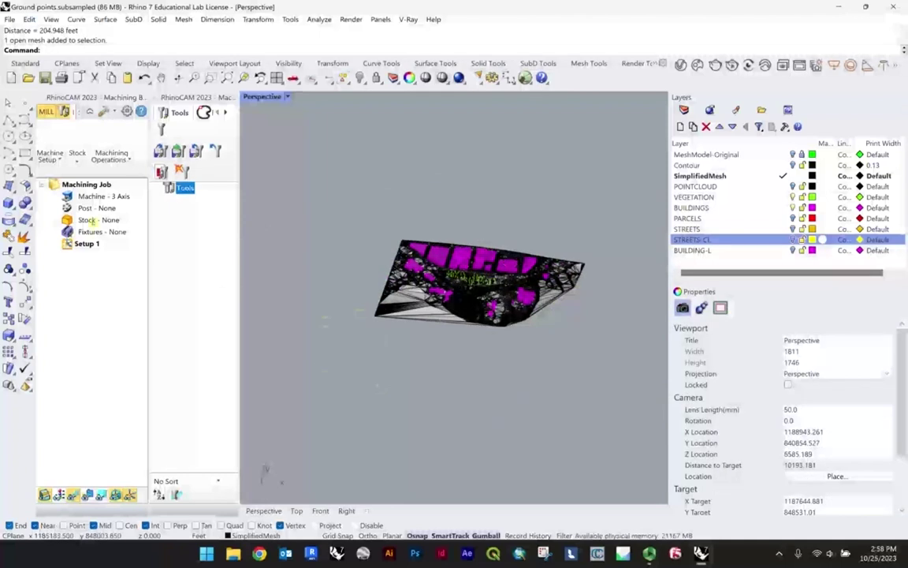
scroll(430, 310, up, 2)
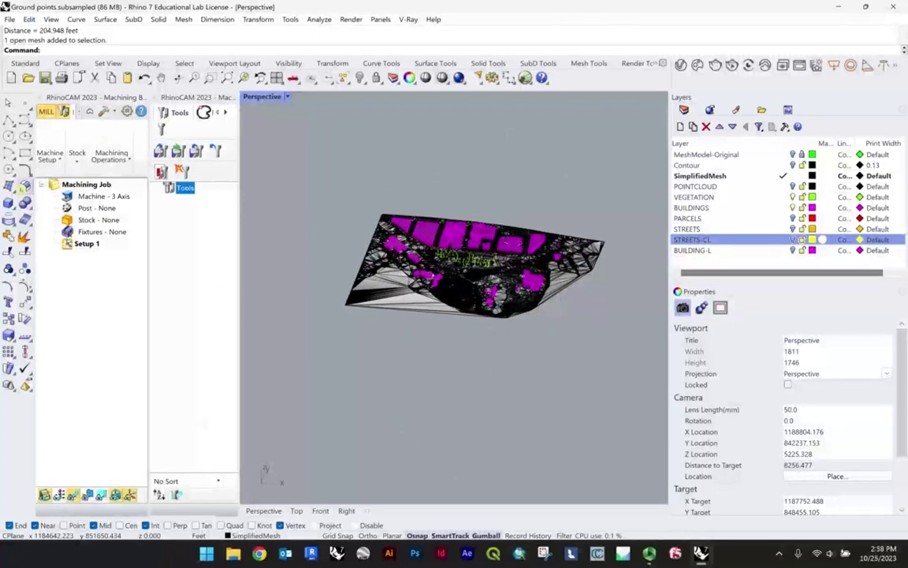
- Draw a box 6 in long, 6 in wide and 2 in high, starting at the terrain mesh's pointed outer corner
click(8, 202)
scroll(302, 310, up, 2)
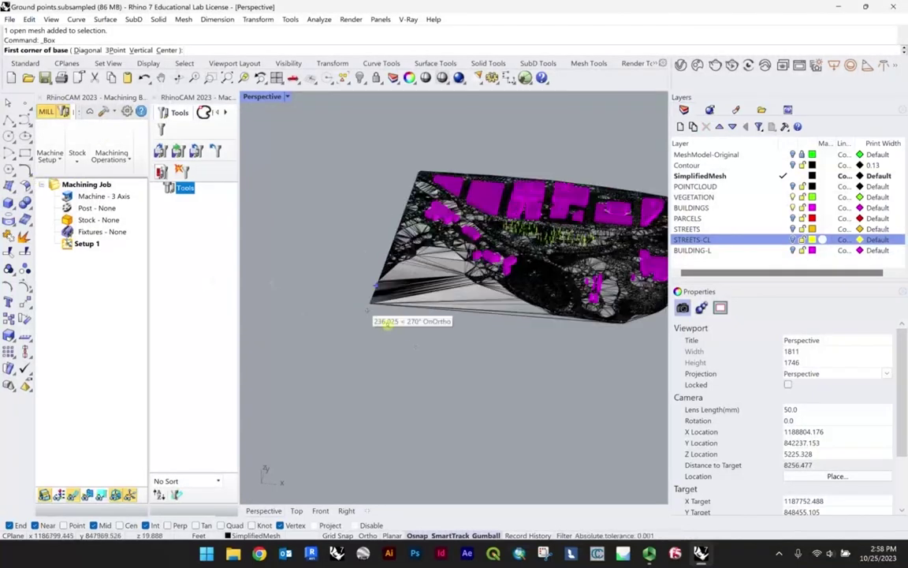
scroll(309, 312, up, 3)
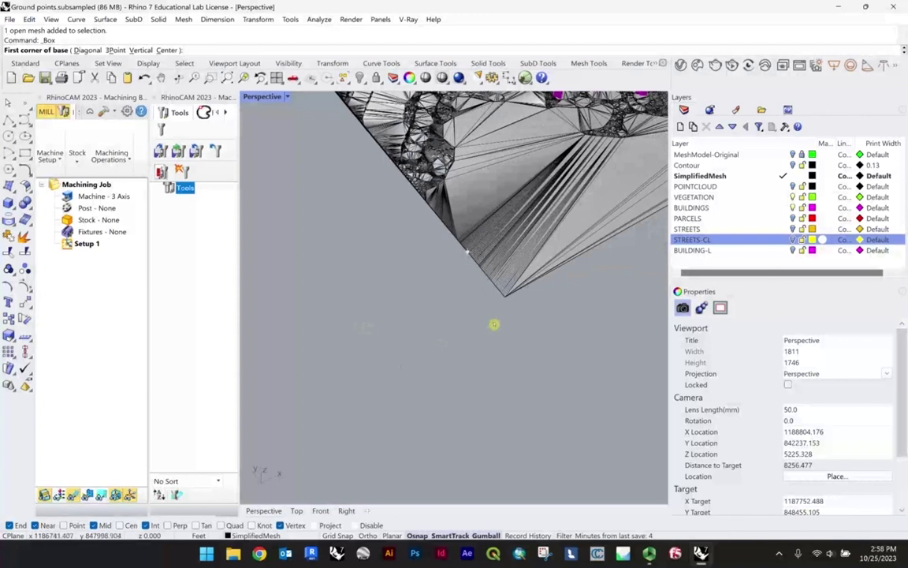
click(506, 304)
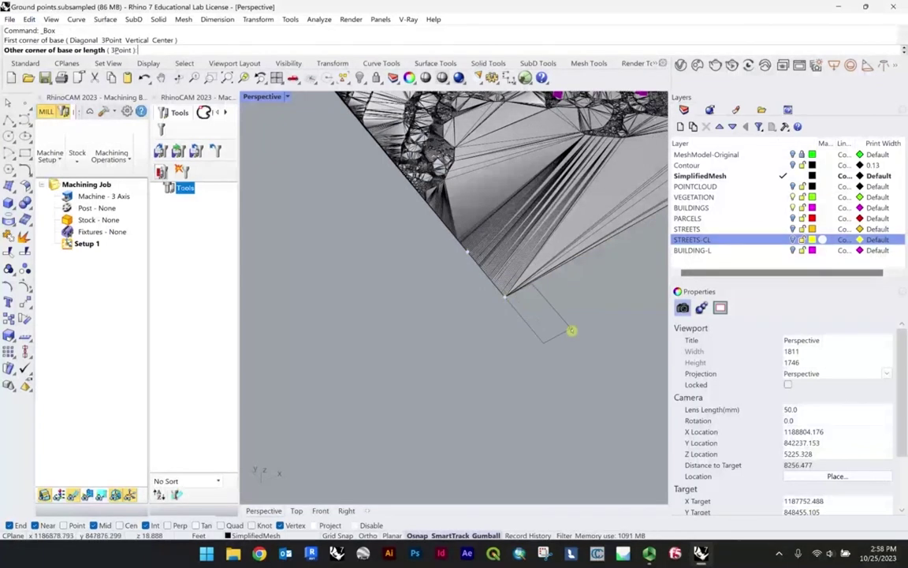
scroll(572, 318, down, 4)
scroll(578, 321, up, 5)
right_drag(571, 324, 608, 302)
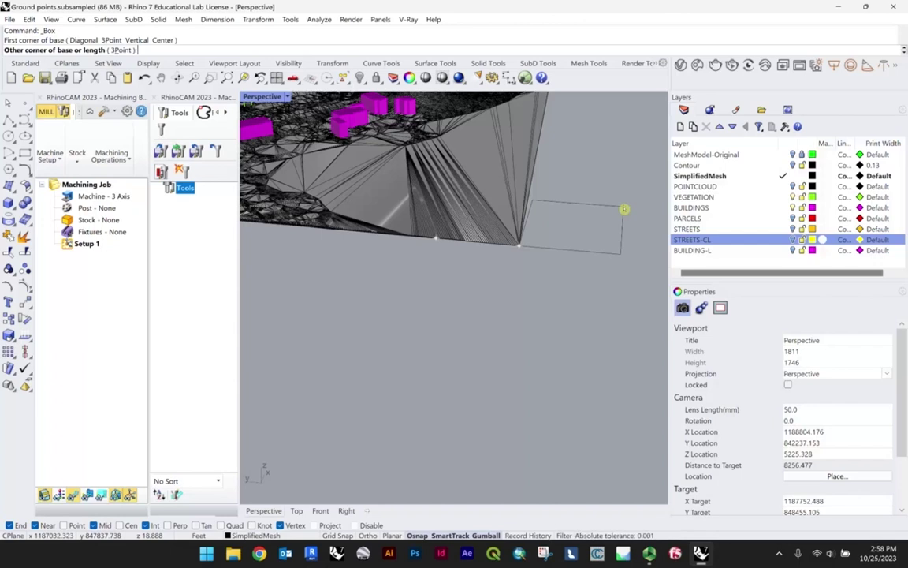
text(6in)
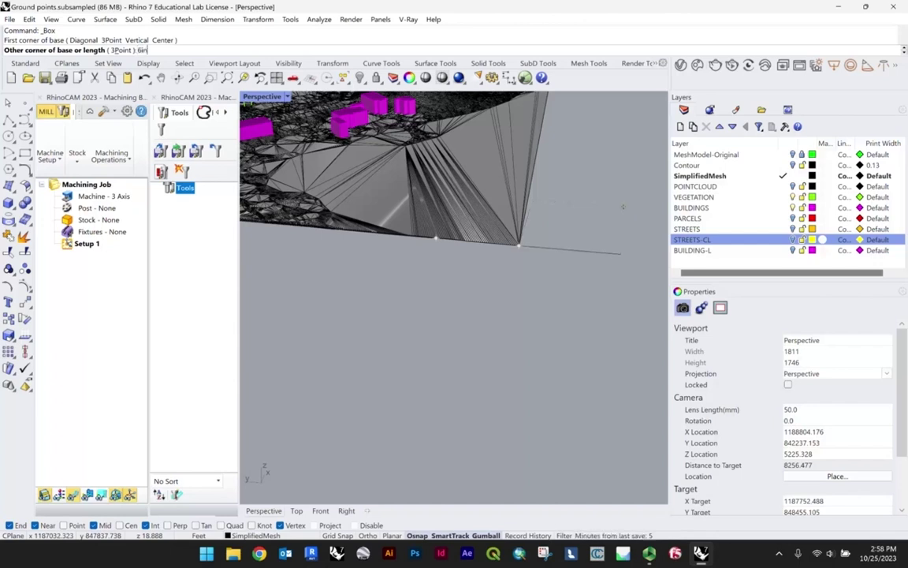
key(Return)
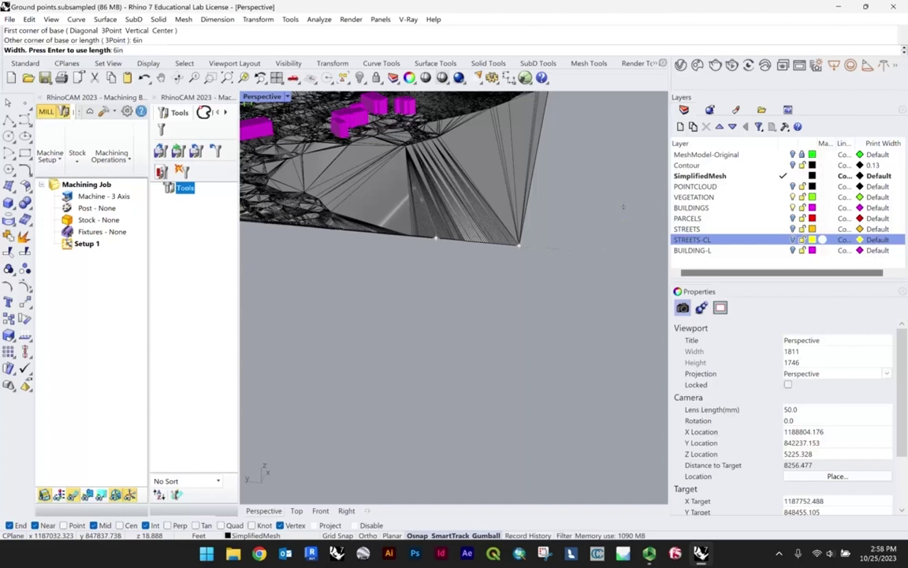
key(Return)
text(2)
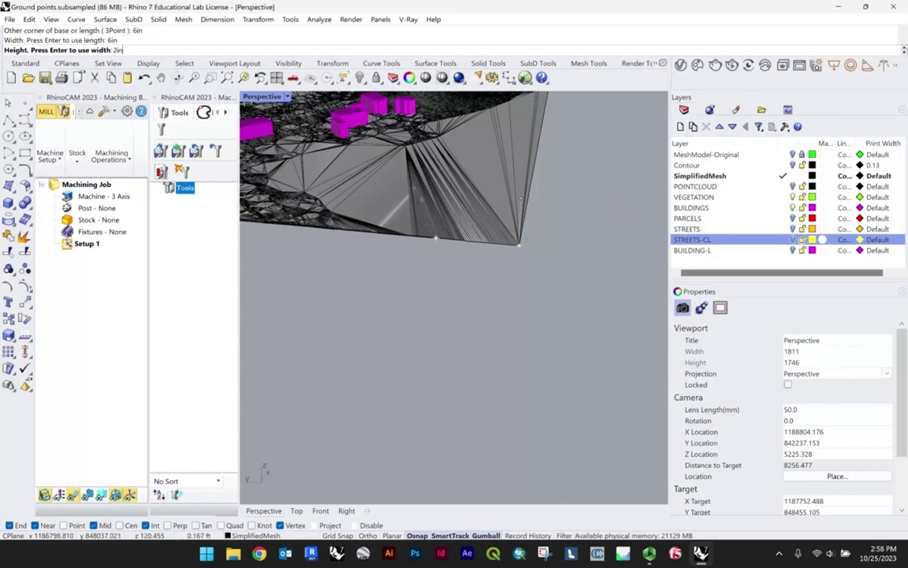
key(Return)
- Select the small box at the terrain corner and zoom in on it to inspect it up close
right_drag(624, 209, 345, 257)
scroll(582, 222, down, 10)
drag(311, 233, 438, 355)
scroll(436, 293, up, 2)
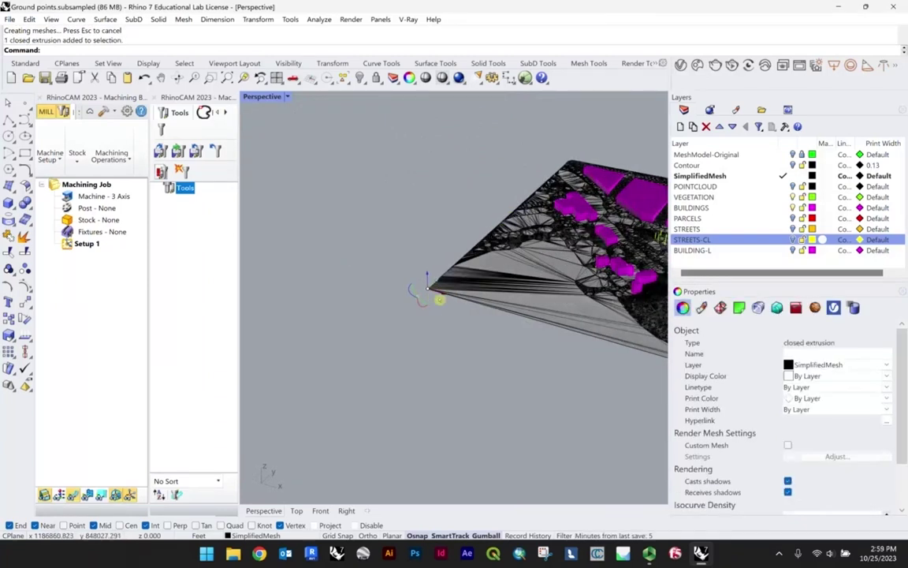
drag(321, 216, 412, 304)
scroll(367, 274, down, 8)
scroll(360, 272, up, 9)
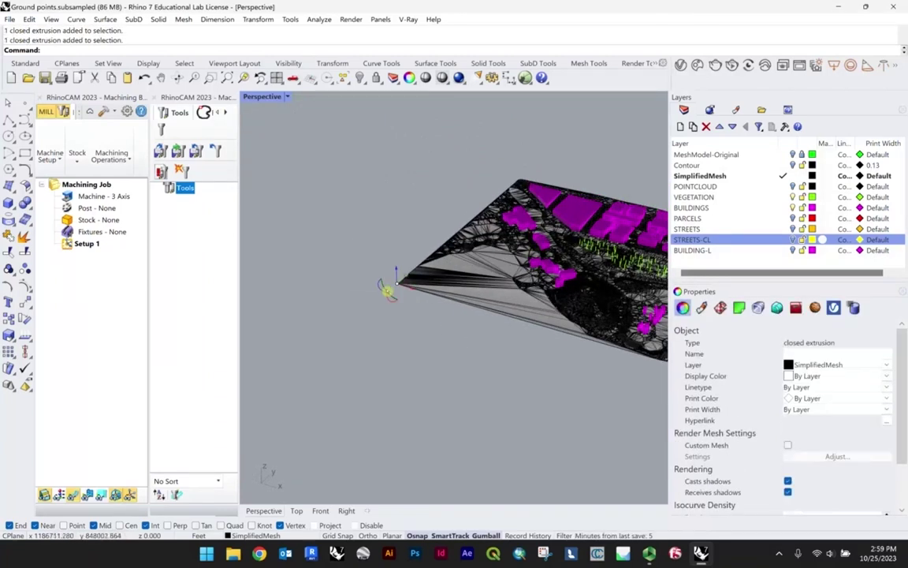
scroll(392, 287, up, 7)
text(zs)
key(Return)
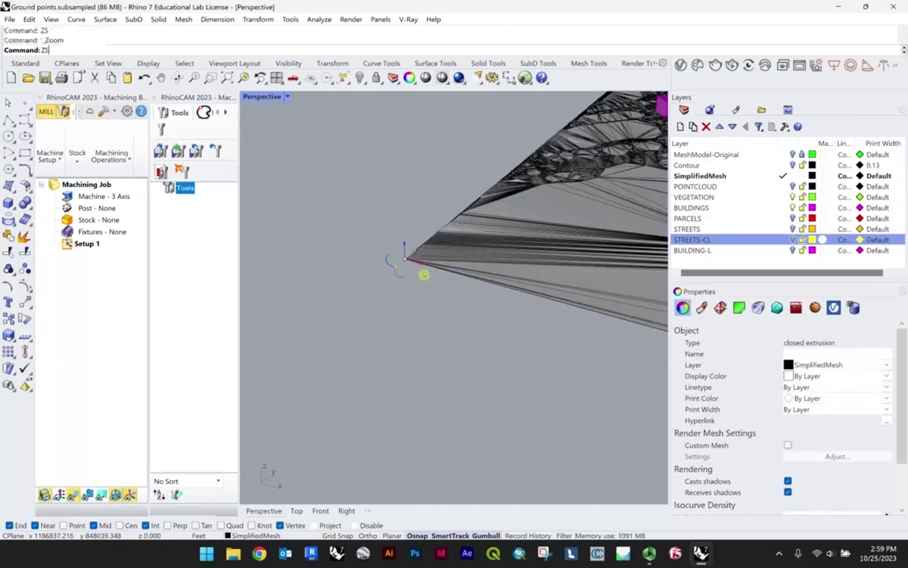
scroll(416, 194, down, 7)
right_drag(408, 223, 523, 323)
scroll(442, 344, up, 10)
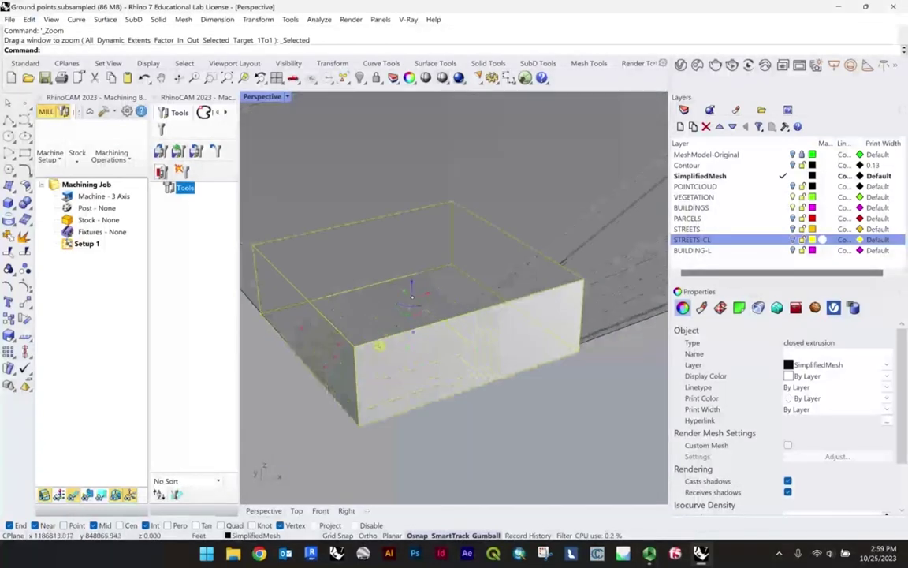
- Compare the small box with the full extent of the site model, and clear the selection
scroll(536, 397, down, 6)
right_drag(536, 397, 428, 365)
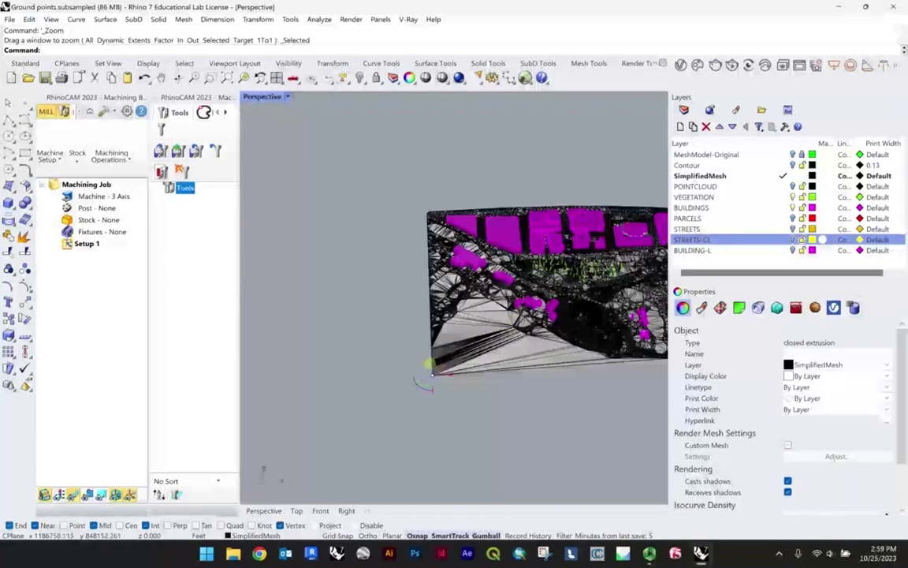
shift+right_drag(538, 305, 406, 294)
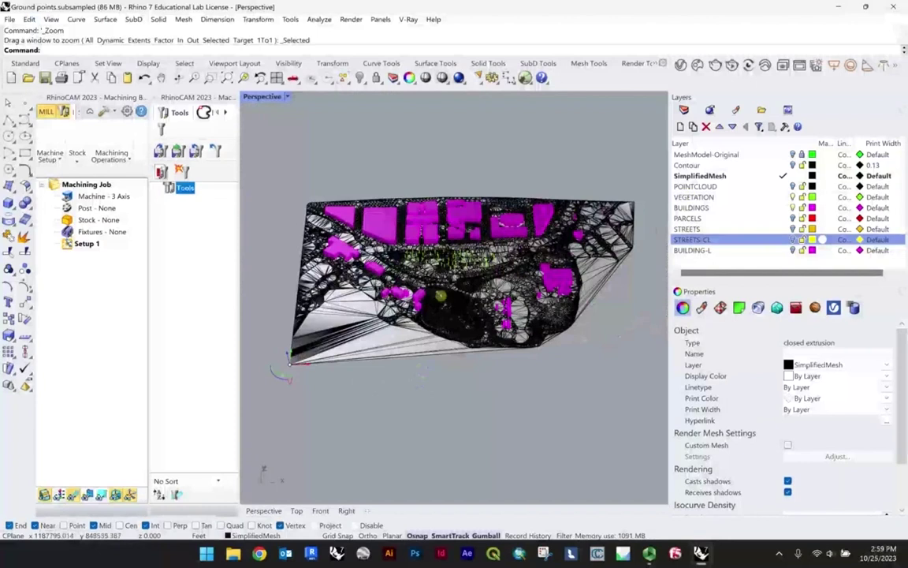
scroll(315, 368, up, 6)
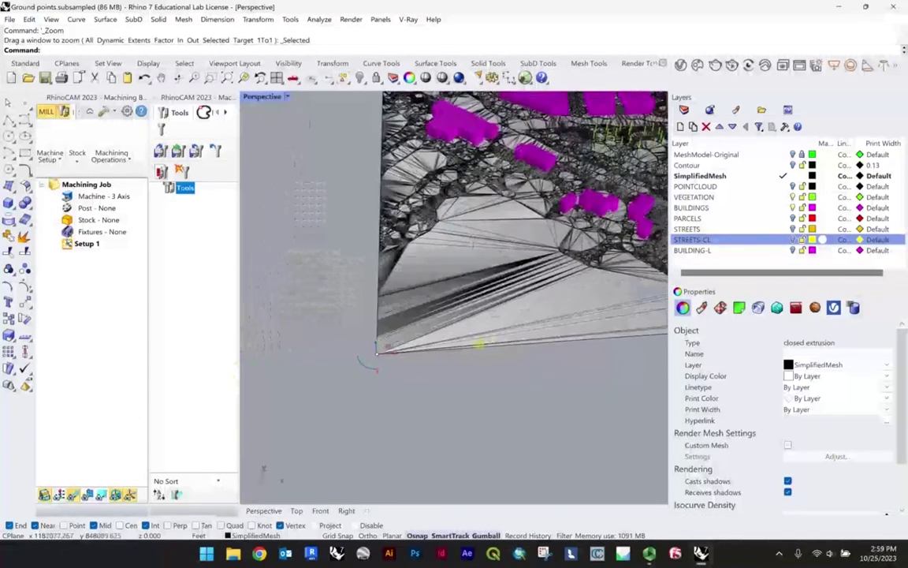
scroll(326, 361, down, 5)
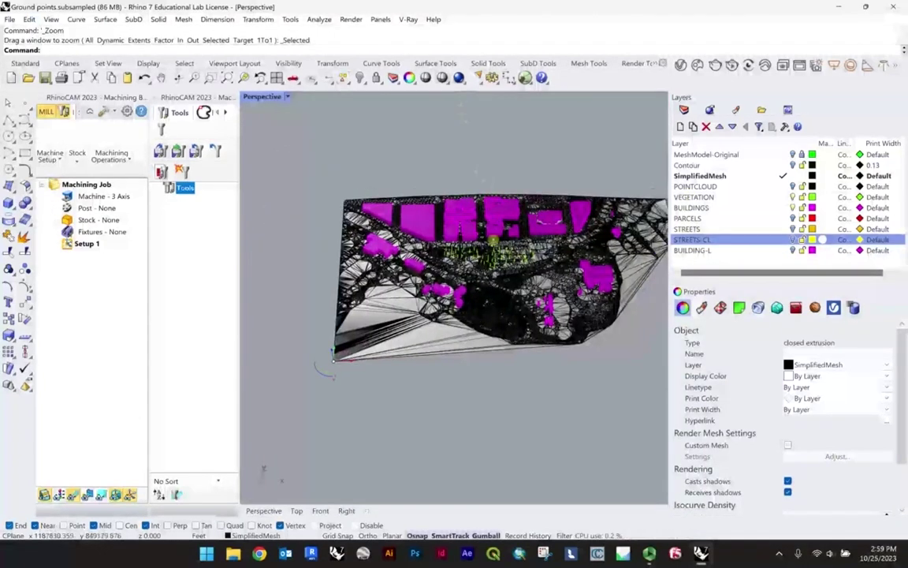
click(332, 352)
click(494, 161)
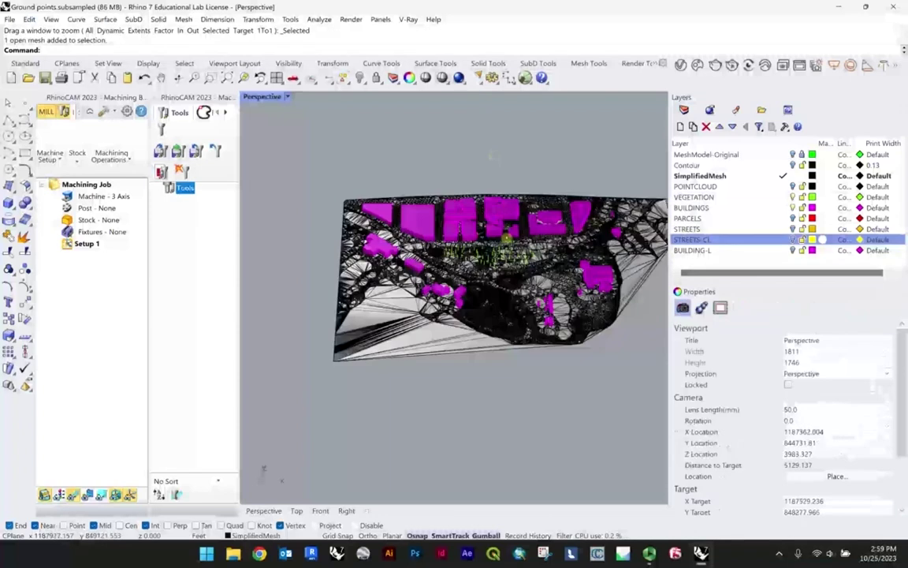
- Hide the VEGETATION layer and show the BUILDING-L, STREETS-CL, STREETS and PARCELS layers
scroll(498, 227, up, 4)
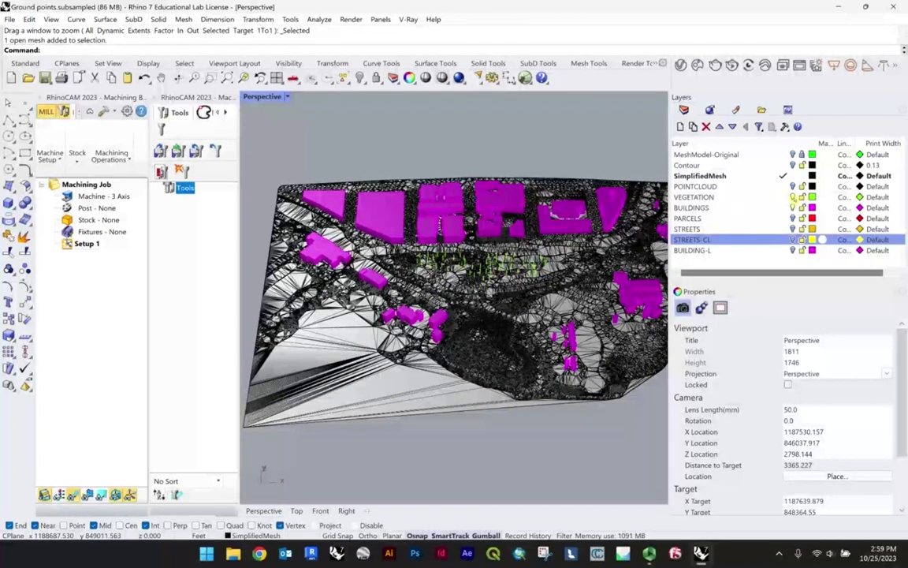
click(793, 198)
right_drag(422, 277, 442, 272)
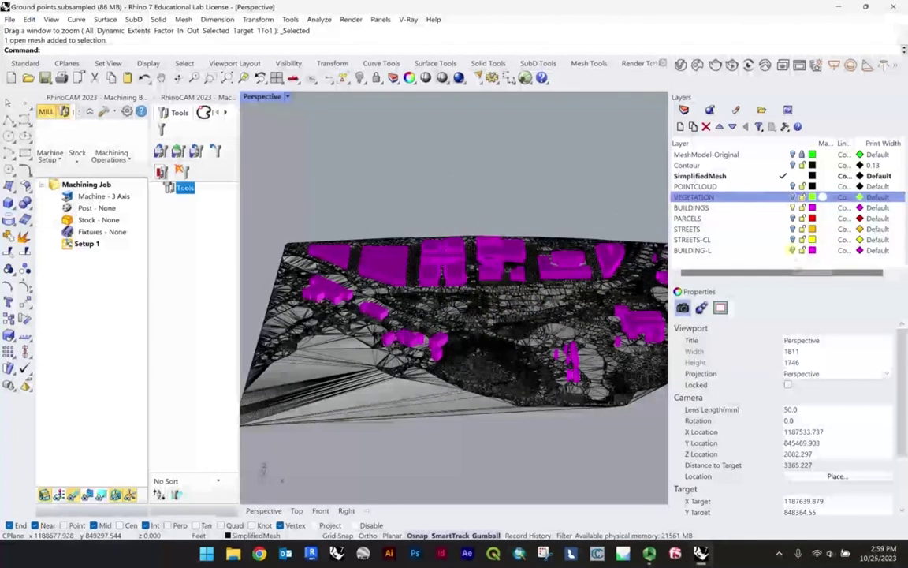
click(793, 250)
click(793, 240)
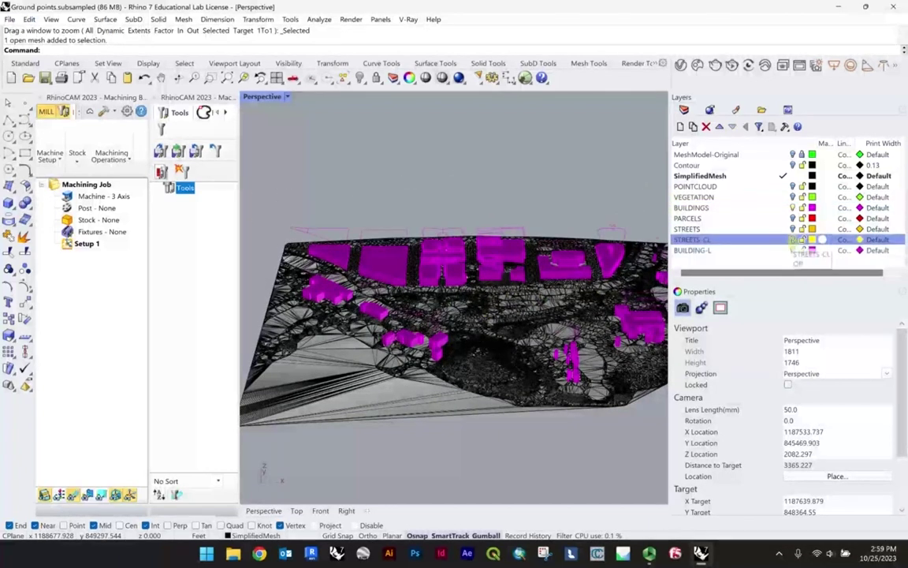
click(793, 229)
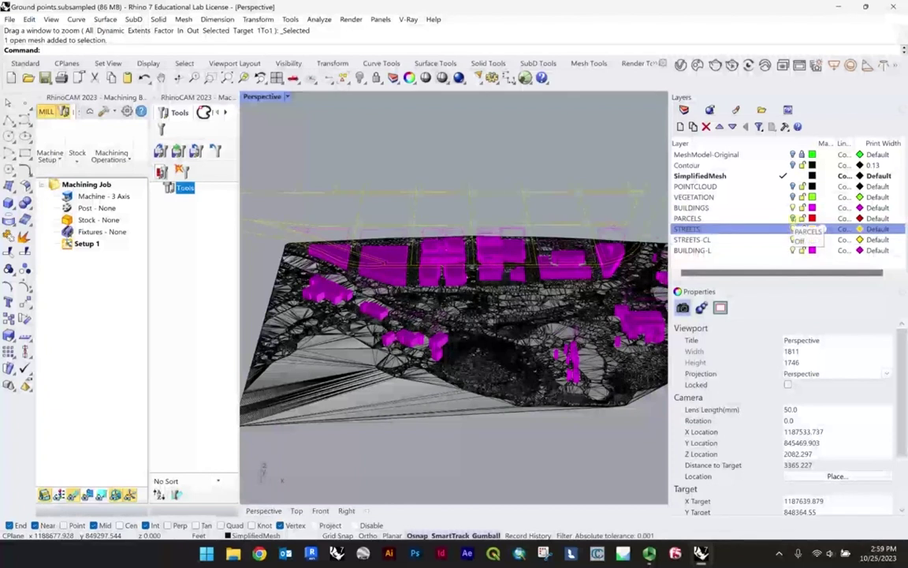
click(793, 218)
- Examine how the flat street, parcel and building linework sits relative to the terrain mesh and buildings
scroll(465, 242, down, 6)
right_drag(536, 251, 566, 217)
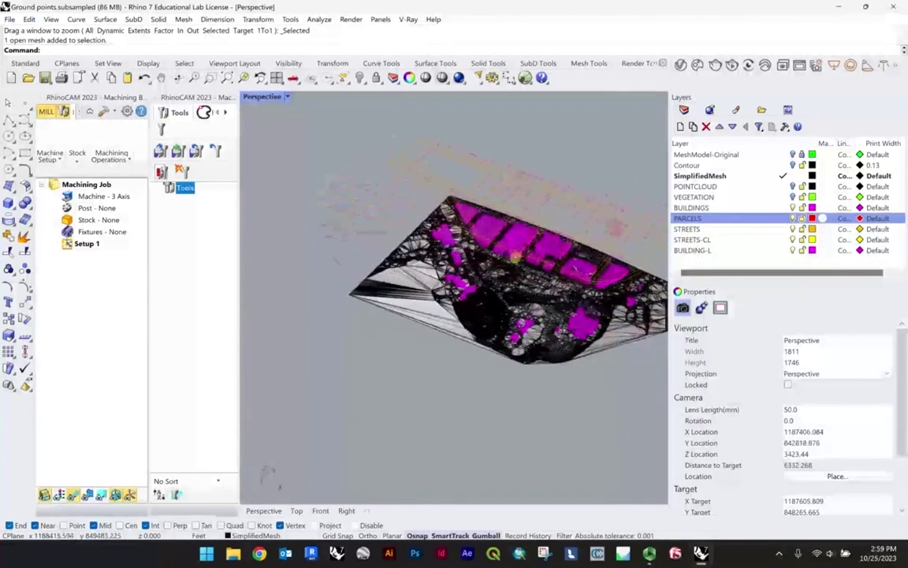
scroll(439, 236, up, 6)
scroll(440, 237, down, 8)
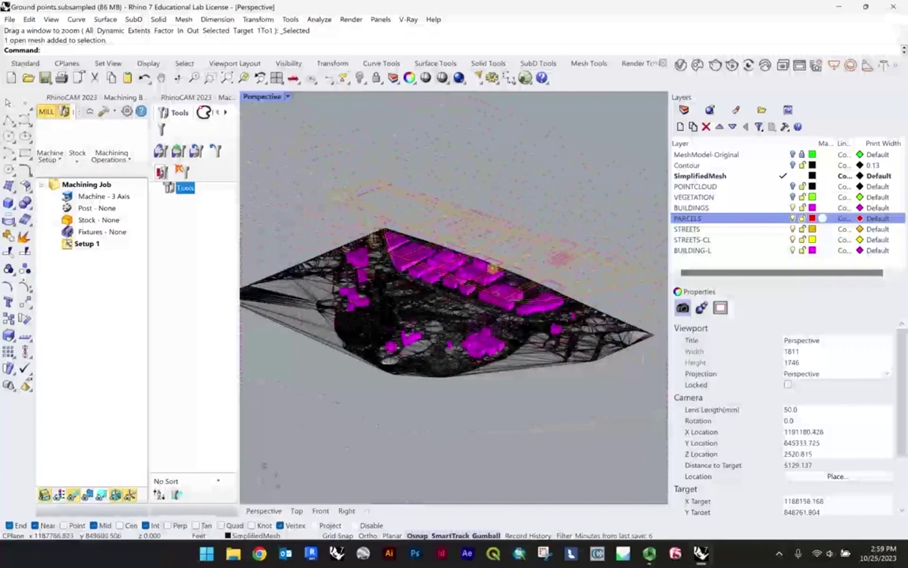
right_drag(445, 242, 490, 259)
scroll(462, 292, up, 2)
right_drag(463, 293, 511, 308)
- Go through the STREETS, STREETS-CL, BUILDING-L and PARCELS layers and check their linework against the site
click(699, 229)
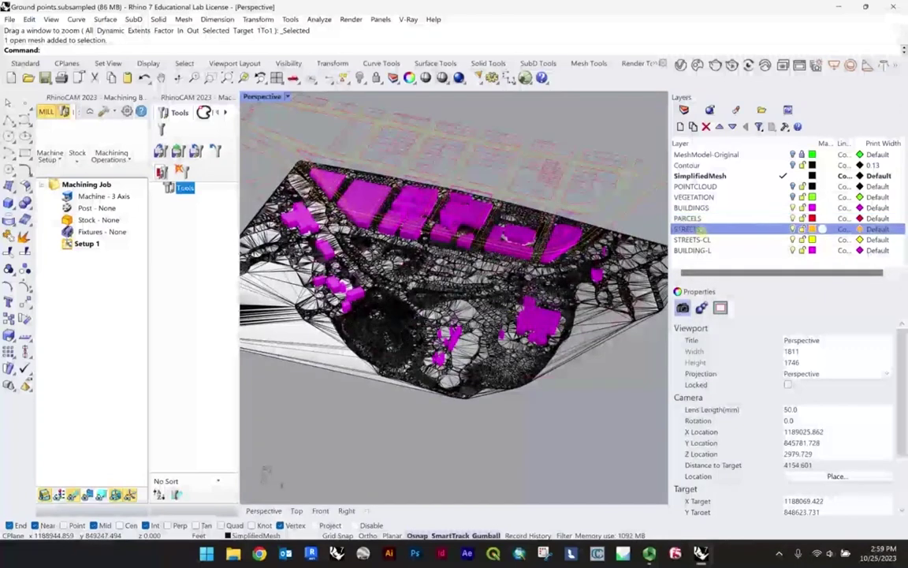
click(698, 239)
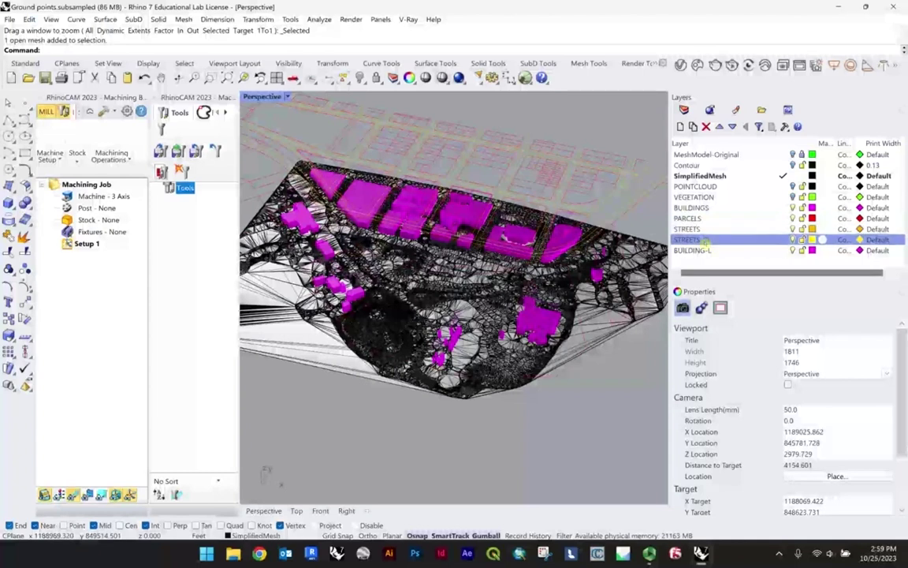
scroll(530, 259, down, 5)
right_drag(530, 259, 520, 249)
scroll(531, 253, up, 2)
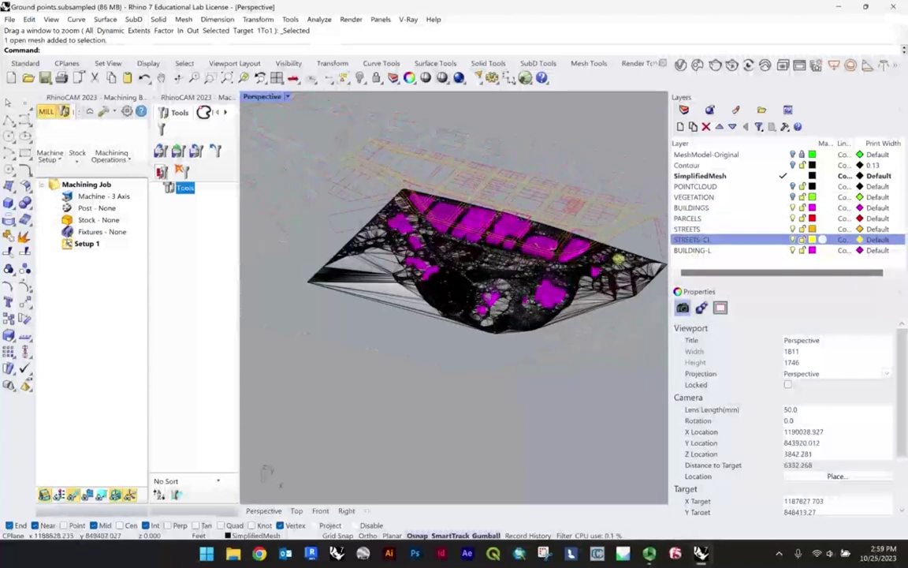
click(697, 250)
click(695, 219)
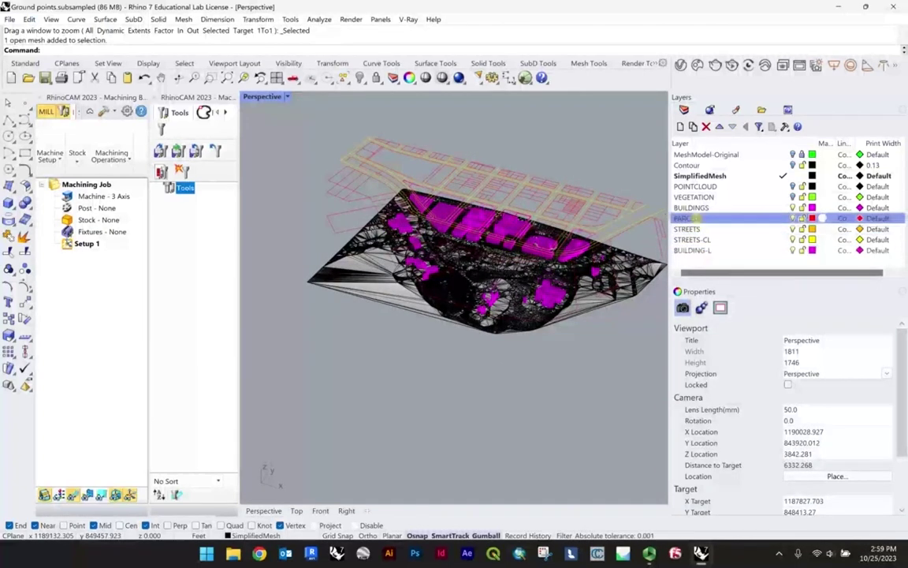
scroll(567, 221, up, 2)
scroll(558, 209, down, 2)
right_drag(558, 209, 503, 256)
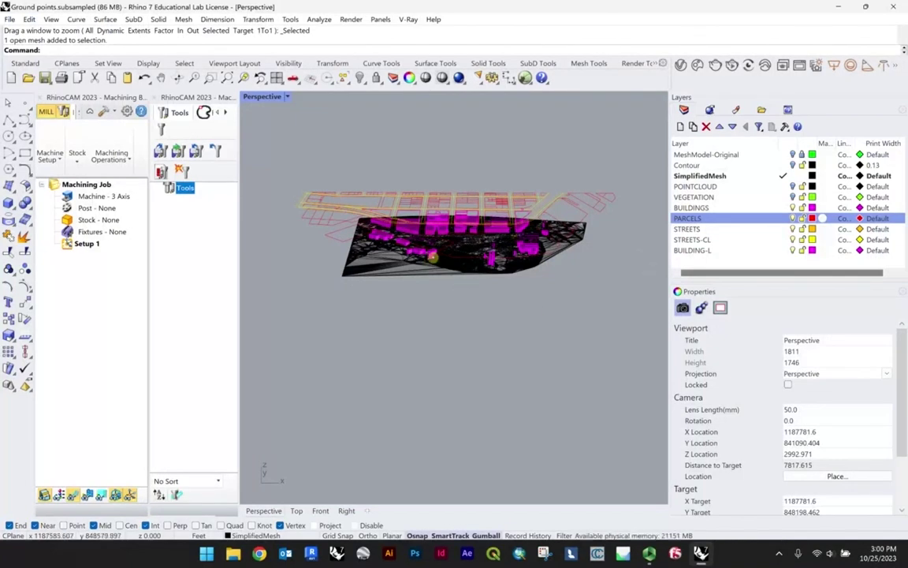
- Examine the terrain relief and the building clusters up close and from different angles, ending on the whole site
scroll(443, 270, up, 18)
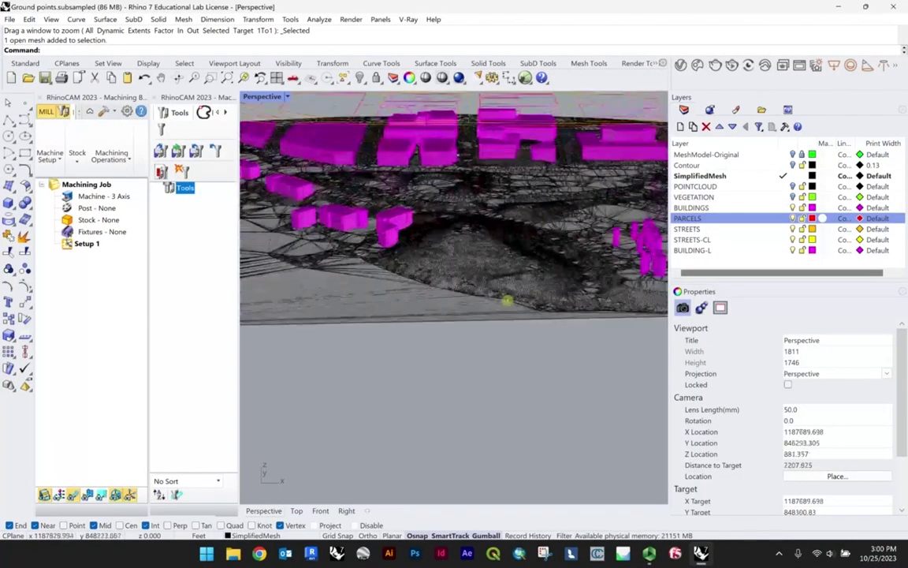
scroll(444, 292, down, 10)
right_drag(442, 292, 499, 298)
scroll(499, 297, up, 5)
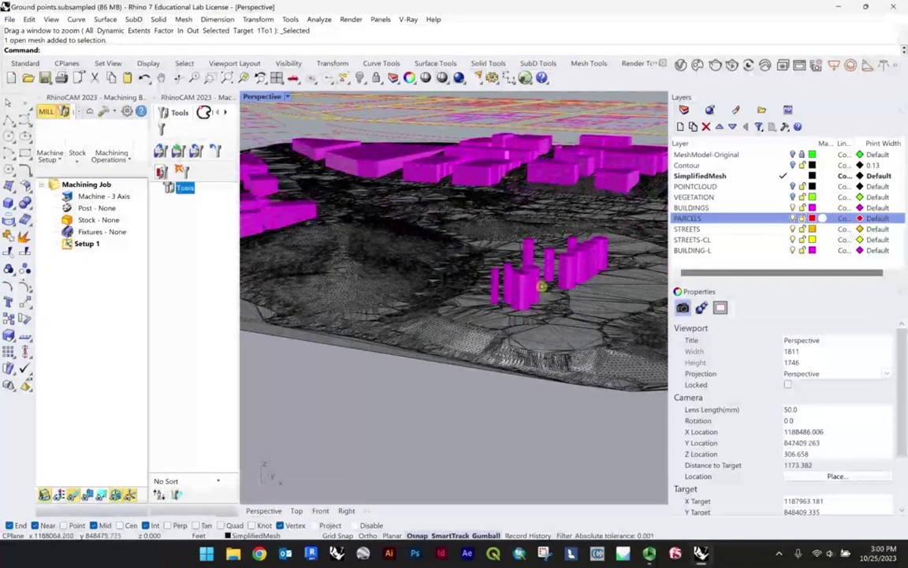
scroll(509, 275, down, 5)
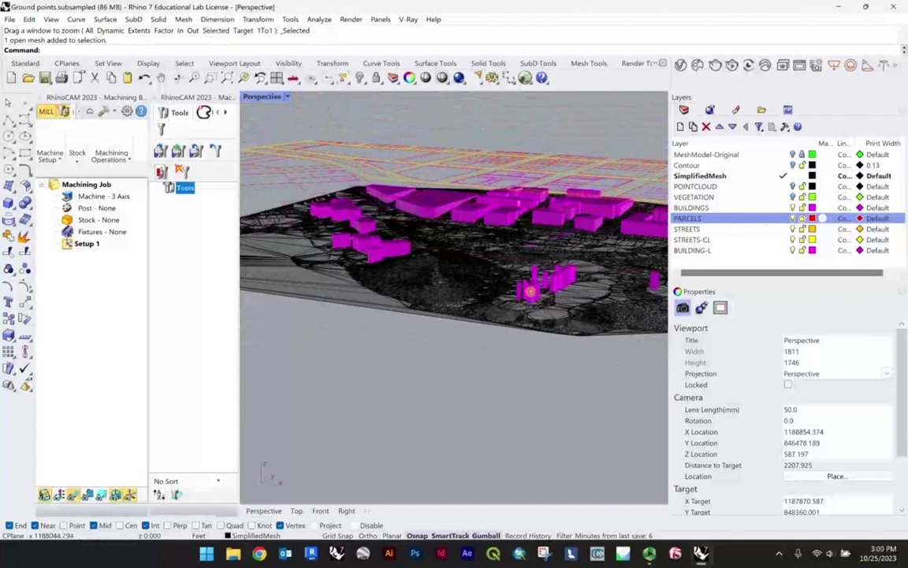
right_drag(483, 280, 594, 298)
scroll(593, 317, down, 3)
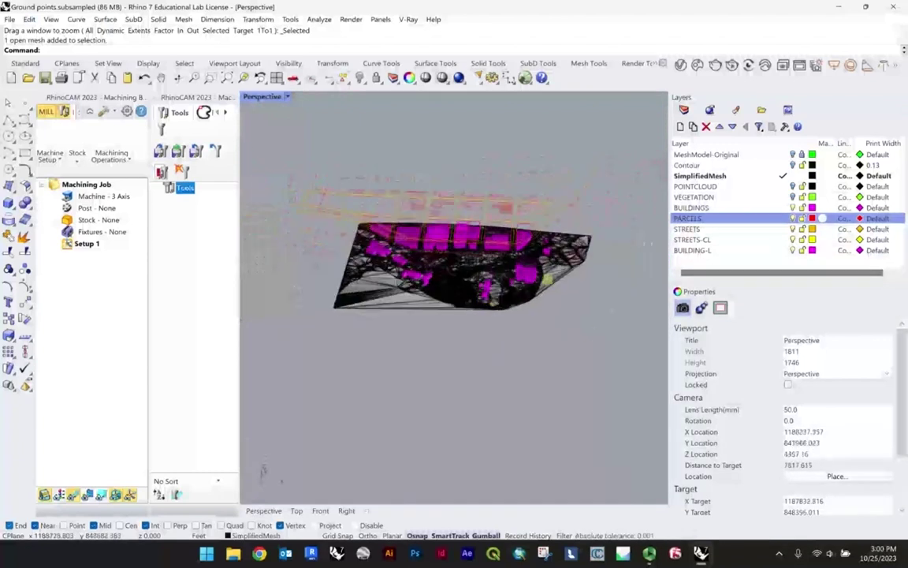
scroll(545, 280, up, 5)
scroll(548, 270, down, 6)
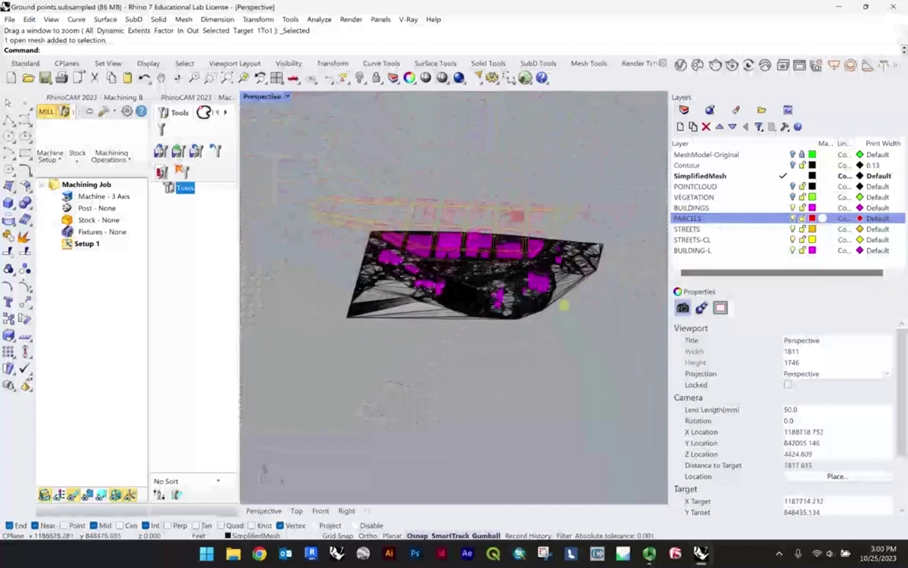
- Select all visible site geometry together: the terrain mesh, the buildings, and the street and parcel linework
drag(644, 366, 376, 186)
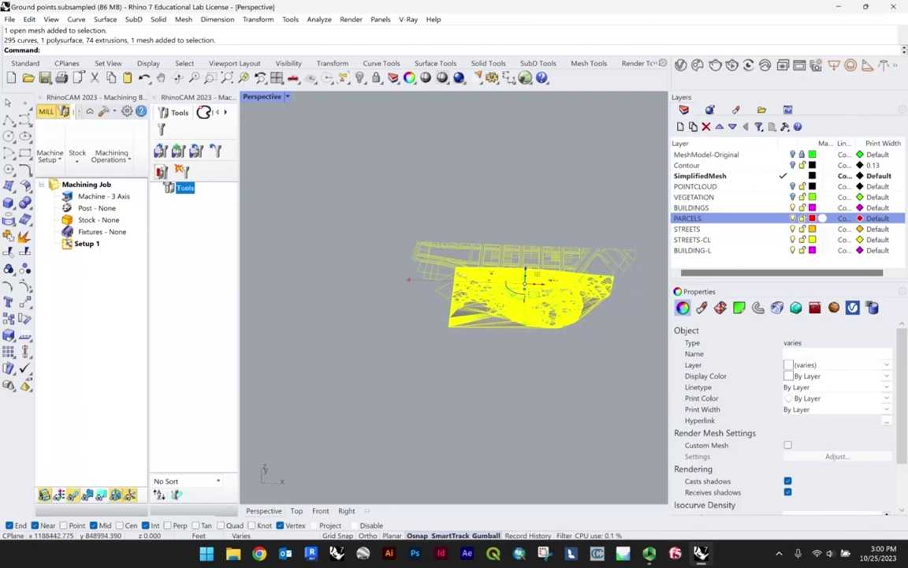
scroll(499, 291, up, 5)
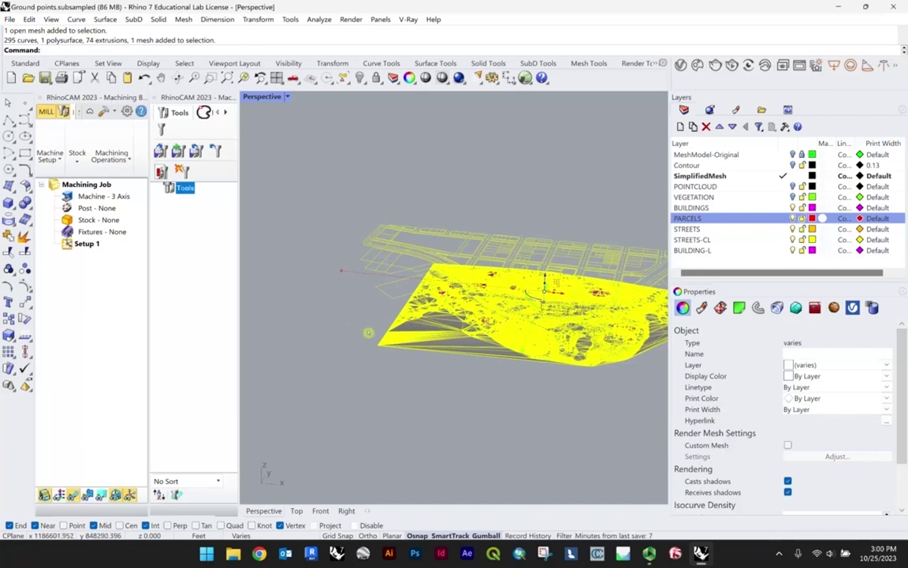
scroll(347, 328, down, 4)
click(604, 405)
drag(619, 409, 282, 170)
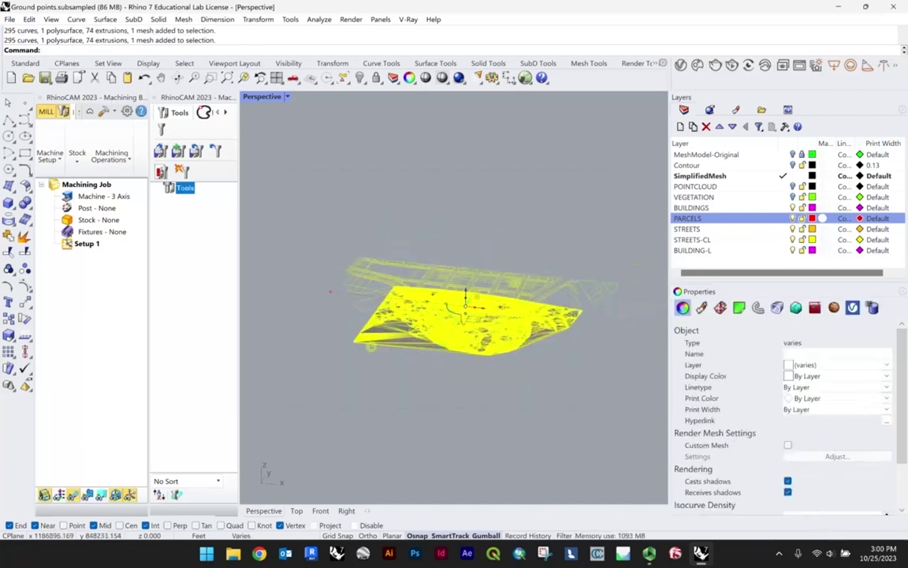
- Remove the small 6 x 6 x 2 inch box from the selection, leaving only the site geometry selected
right_drag(441, 331, 489, 316)
ctrl+click(349, 346)
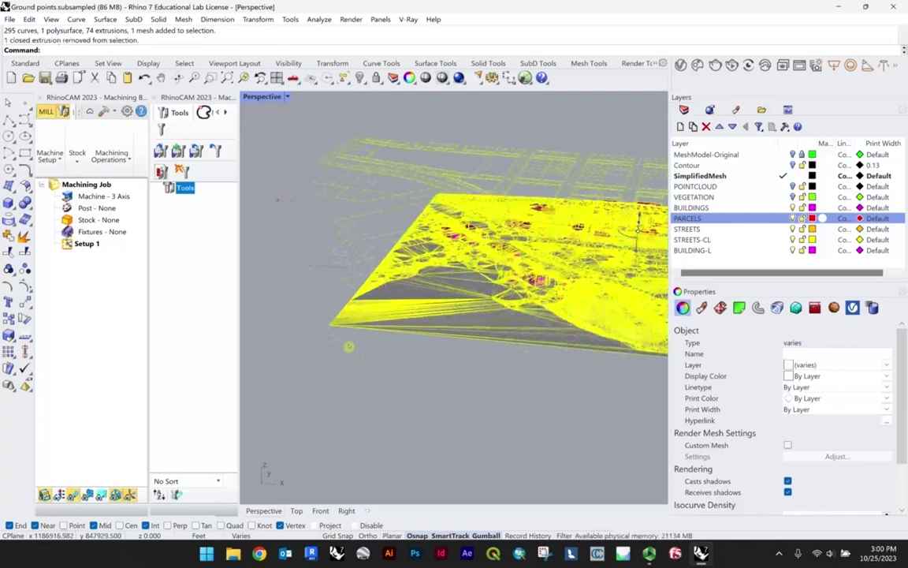
right_drag(325, 329, 331, 335)
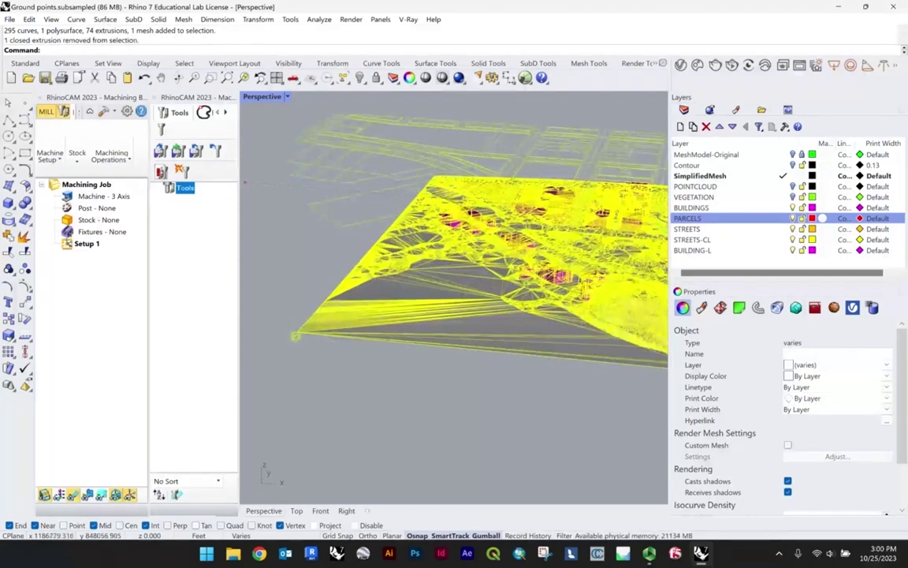
scroll(339, 341, up, 4)
scroll(315, 340, down, 5)
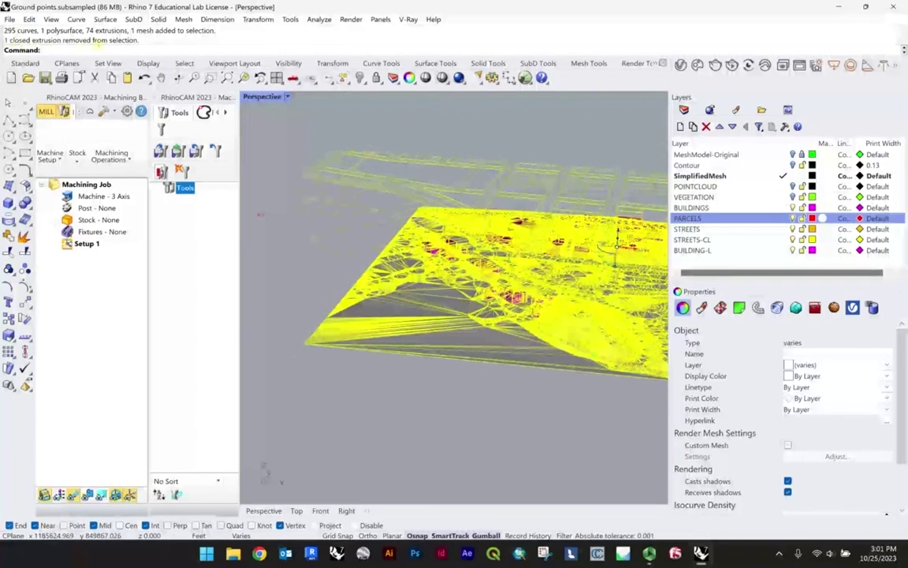
- Start scaling the selected site geometry, with the corner shared by the terrain mesh and the small box as base point
scroll(302, 351, up, 8)
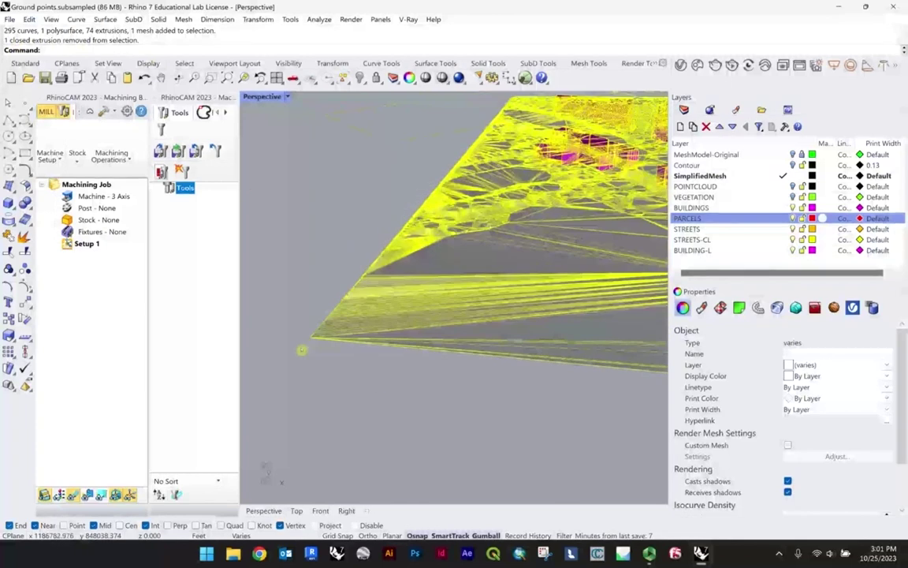
scroll(325, 335, up, 1)
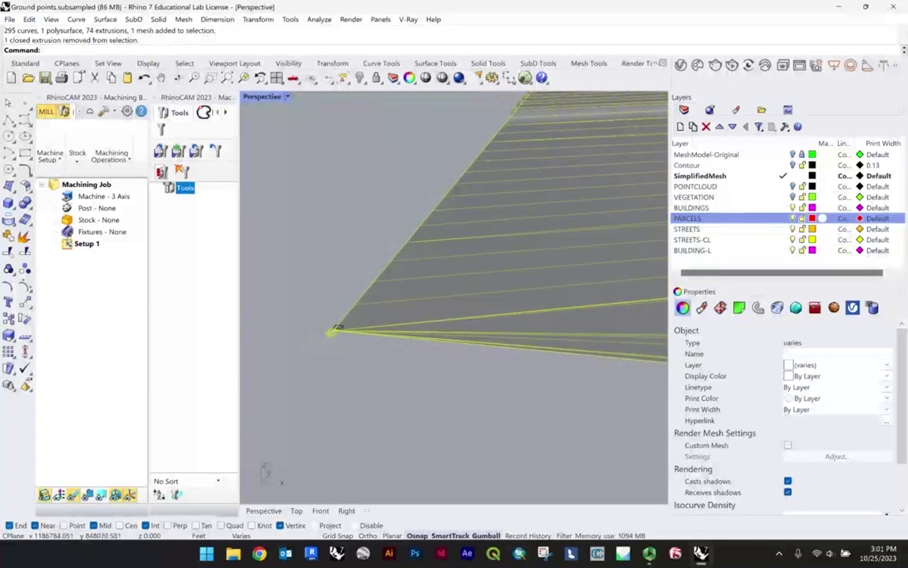
scroll(340, 335, up, 1)
scroll(340, 335, down, 5)
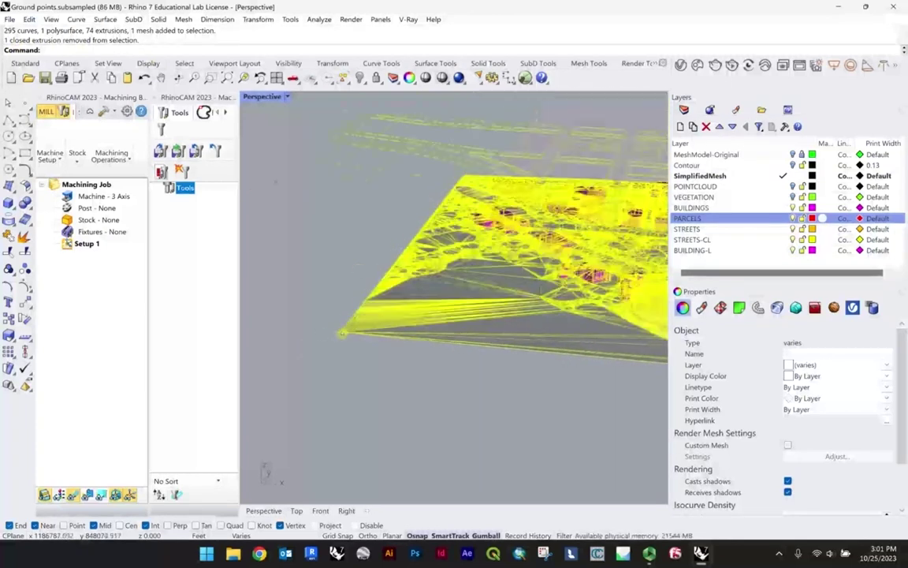
scroll(360, 331, up, 8)
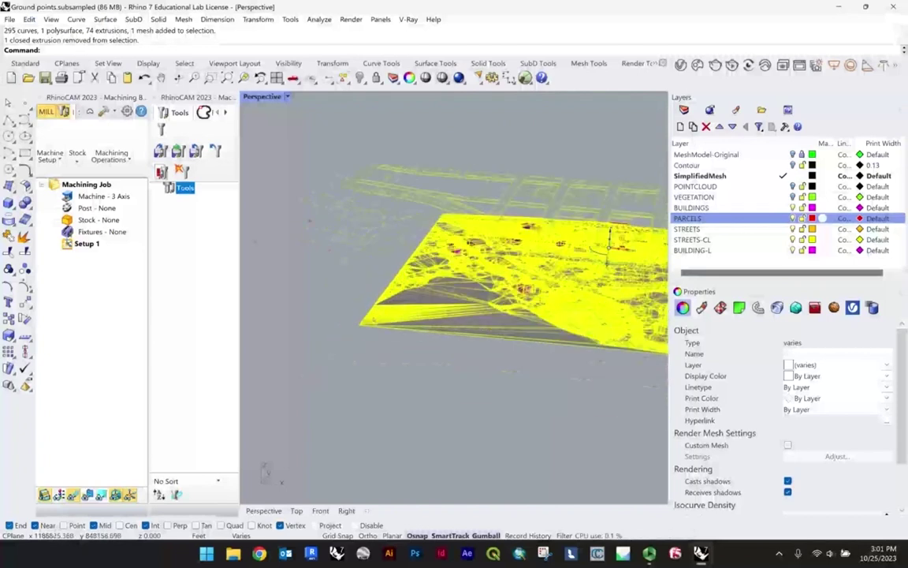
scroll(360, 331, up, 2)
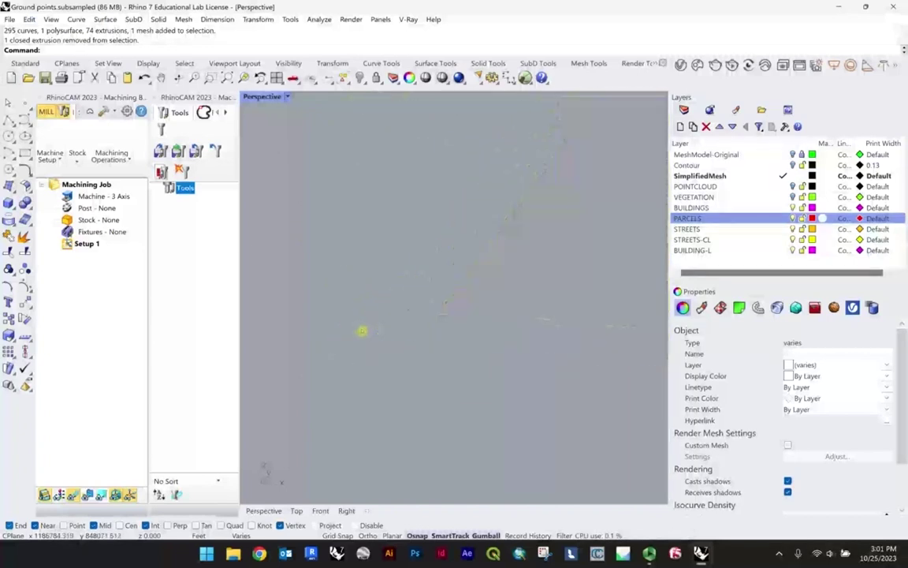
scroll(392, 337, up, 3)
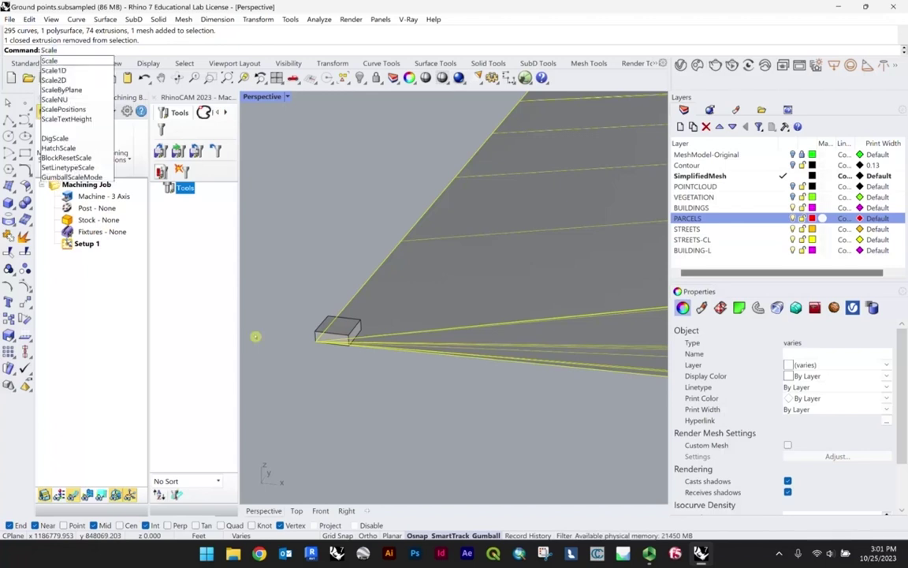
key(Return)
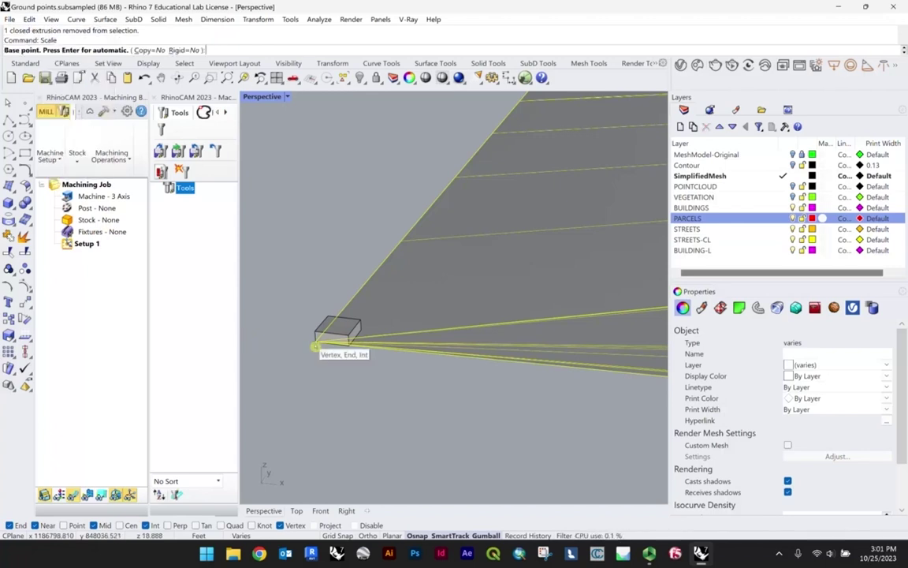
click(314, 345)
- Use the terrain mesh vertex at the far end of the same edge as the first scaling reference point
scroll(315, 346, down, 6)
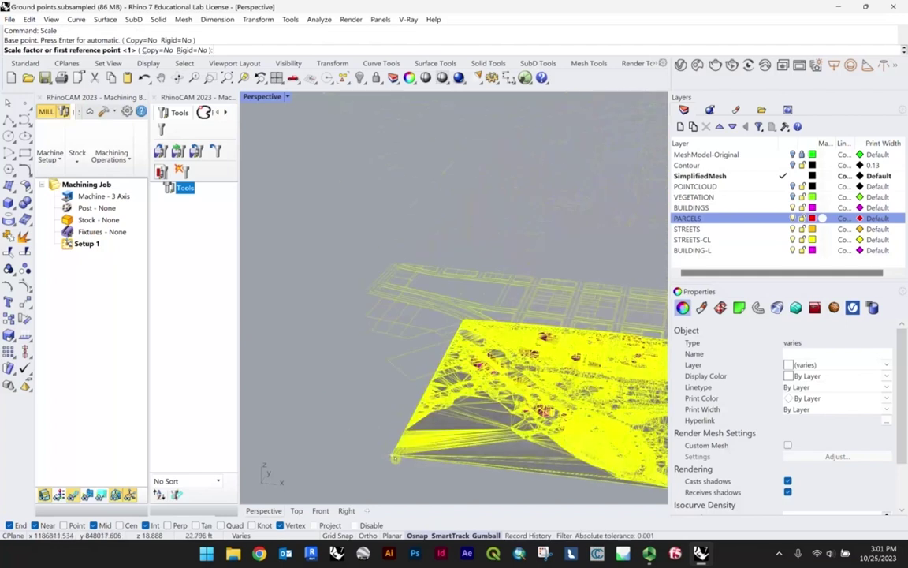
scroll(383, 313, up, 5)
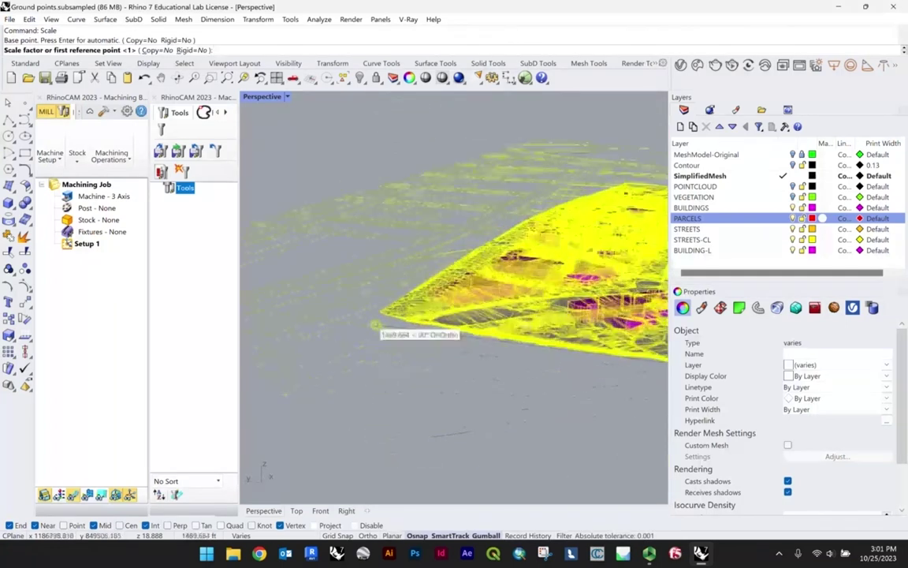
scroll(384, 313, up, 3)
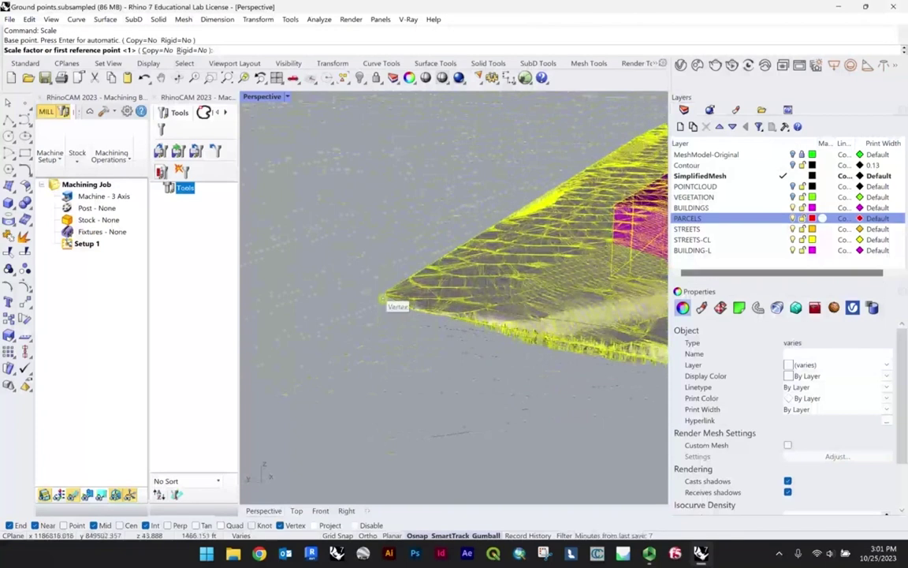
click(380, 302)
- Scale the site down to the box by picking the box's corresponding corner as second reference point, and zoom to the scaled geometry
scroll(383, 306, down, 8)
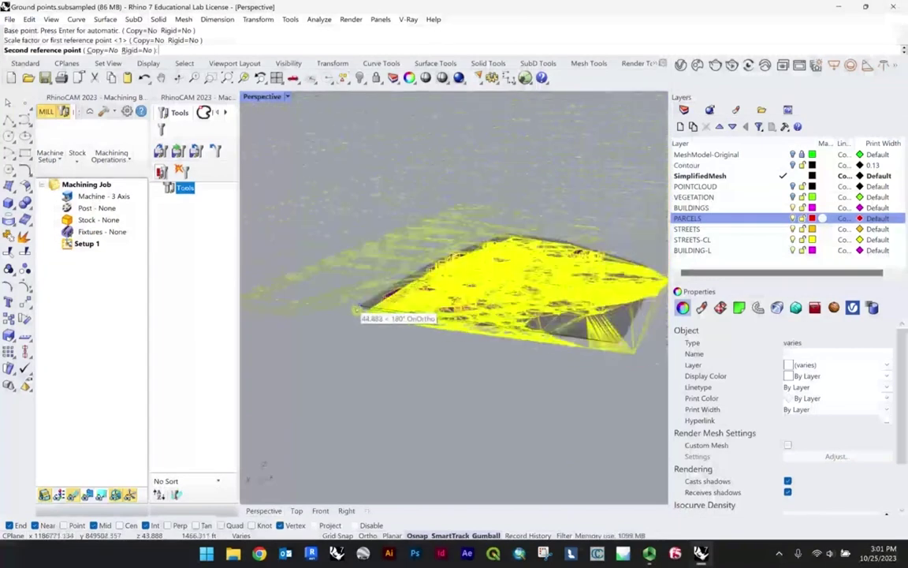
scroll(505, 298, up, 10)
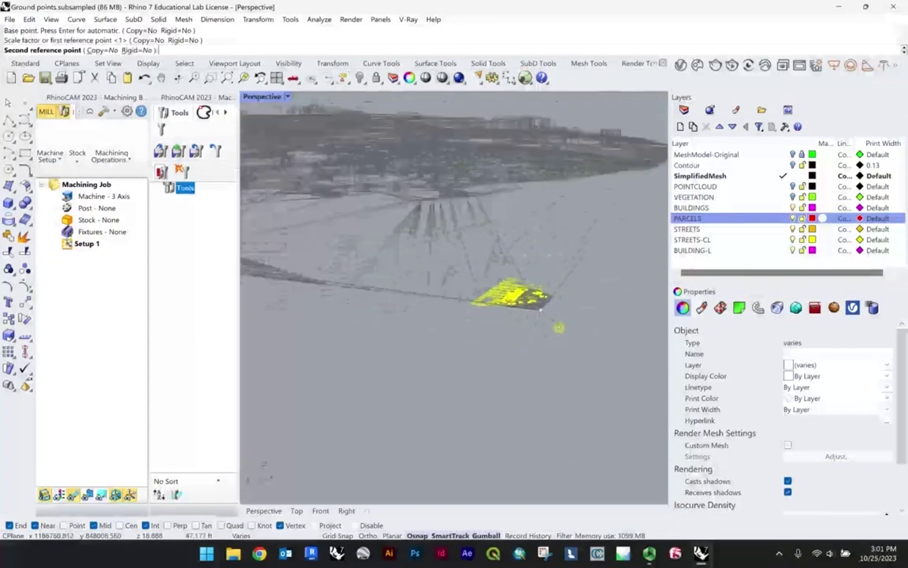
scroll(504, 289, up, 3)
scroll(523, 293, down, 6)
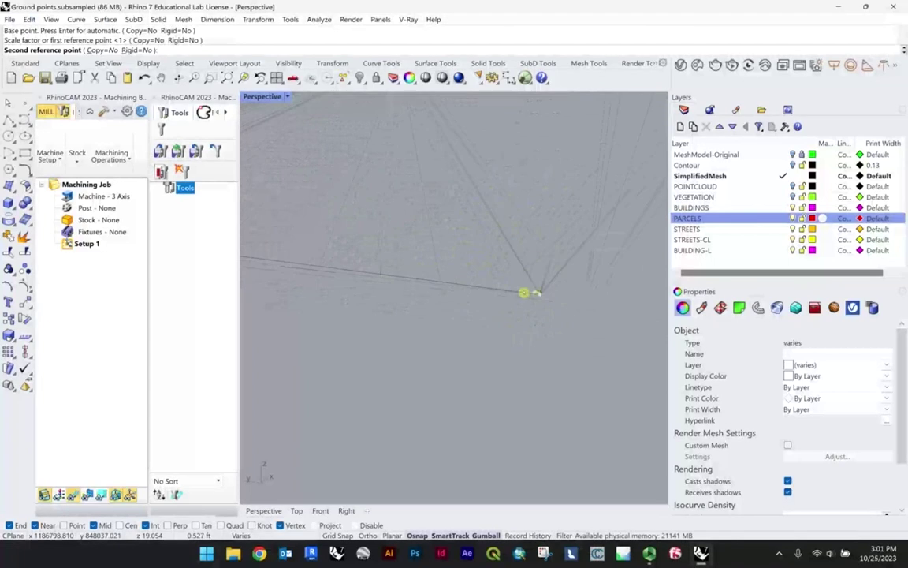
scroll(527, 296, up, 5)
scroll(544, 288, down, 5)
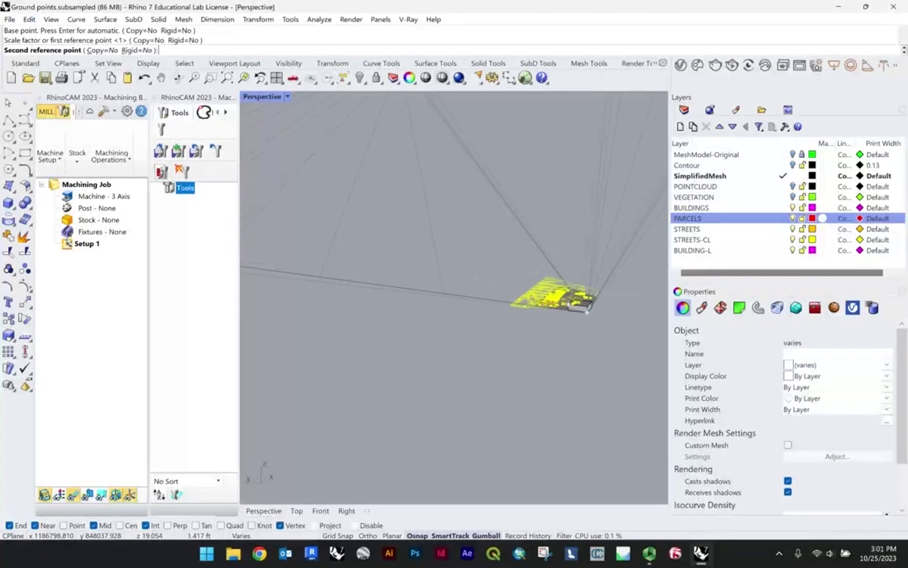
scroll(580, 306, down, 3)
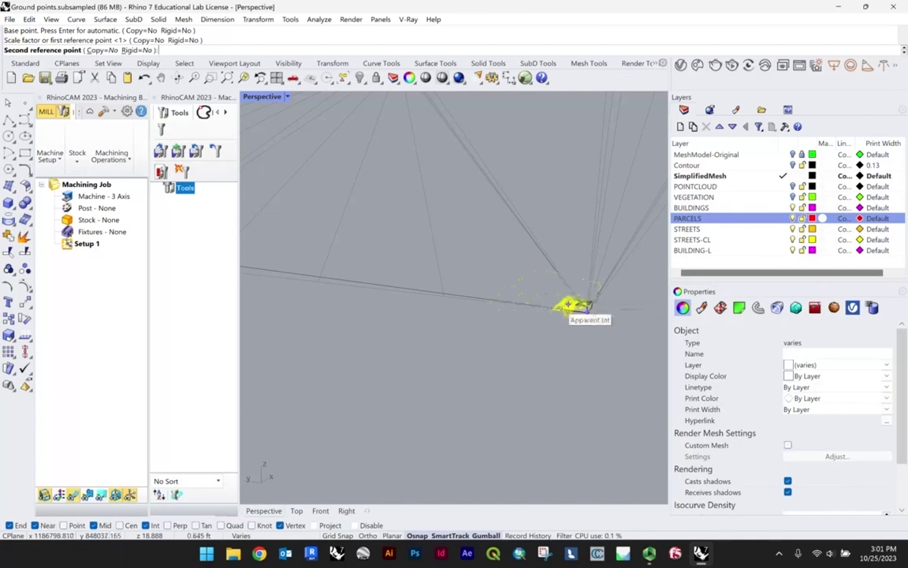
click(577, 307)
text(zs)
key(Return)
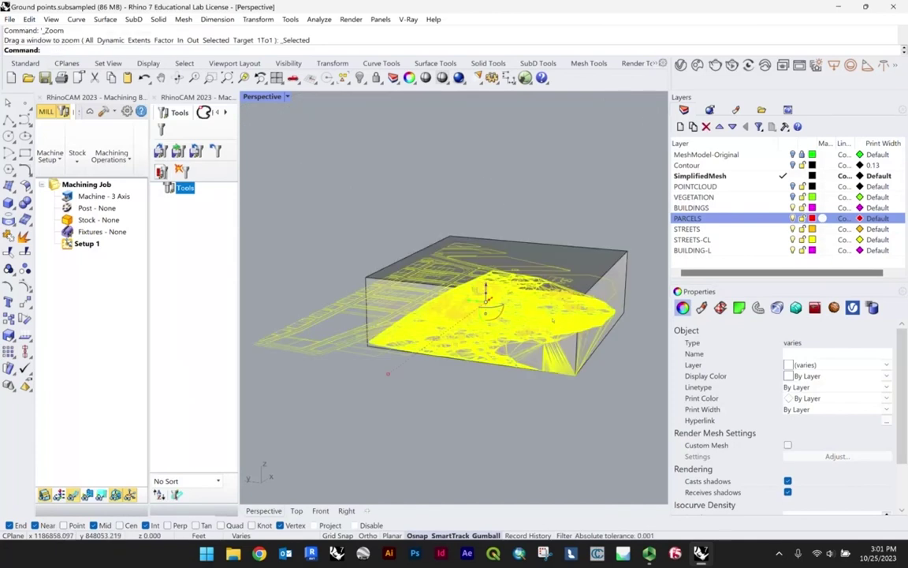
- Raise the scaled site geometry vertically until it sits clear above the box, and deselect it
right_drag(385, 379, 339, 347)
scroll(459, 340, up, 8)
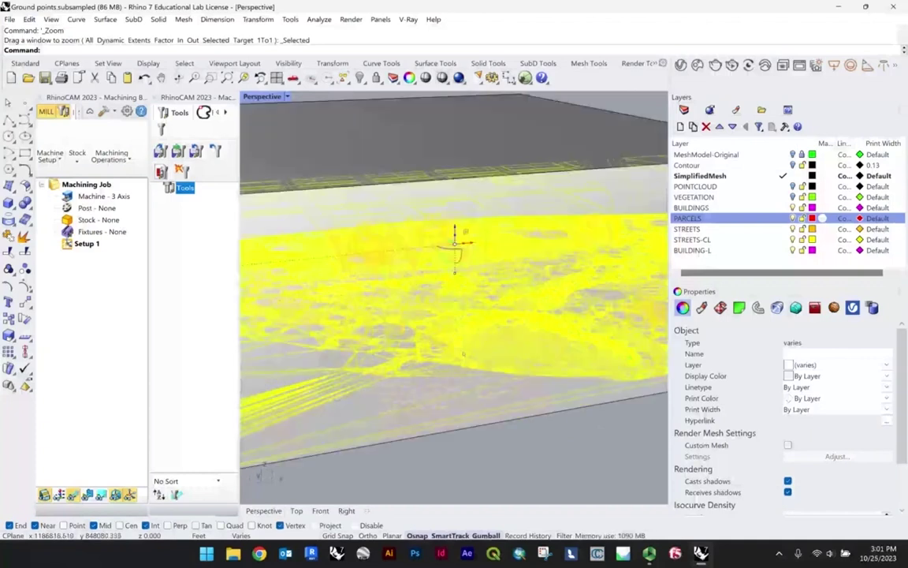
mouse_move(459, 339)
right_down()
mouse_move(463, 311)
mouse_move(456, 352)
right_up()
scroll(455, 351, down, 8)
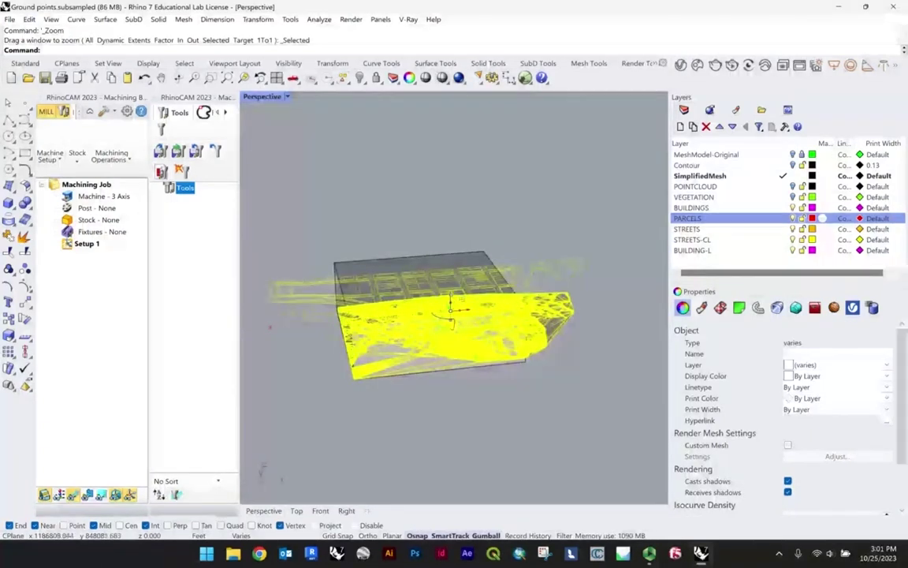
drag(451, 296, 450, 175)
click(604, 272)
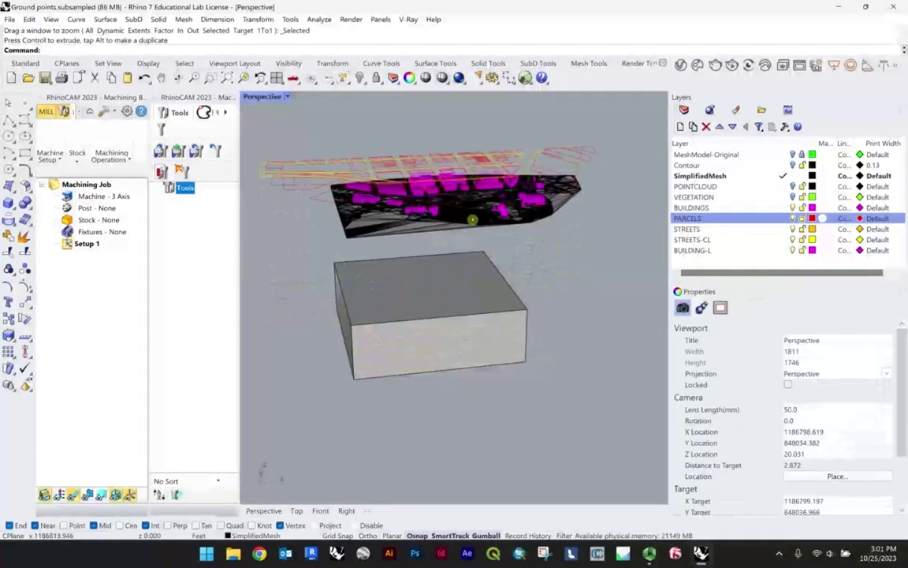
- Delete the top and bottom faces of the box so that only its four side walls remain
right_drag(552, 288, 556, 268)
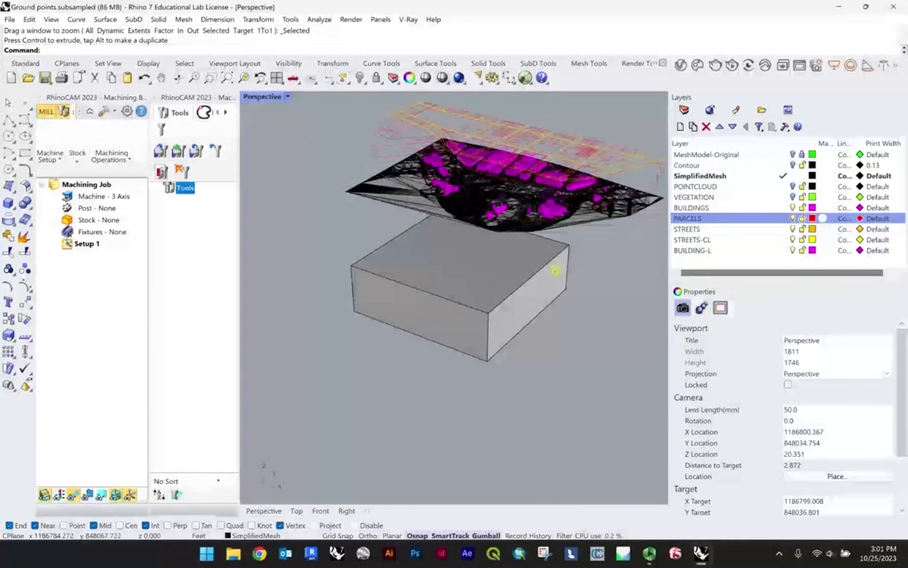
ctrl+shift+click(456, 278)
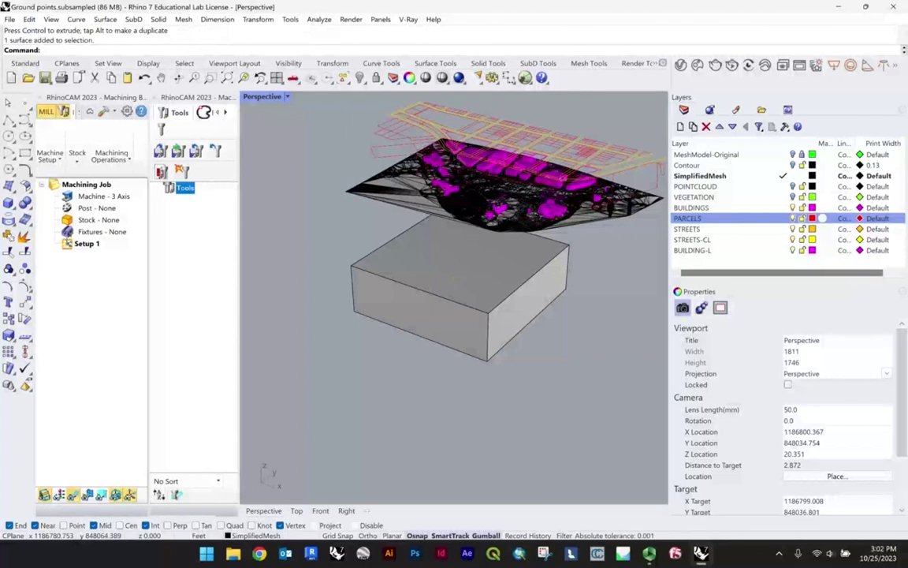
key(Delete)
right_drag(440, 263, 482, 272)
click(440, 276)
key(Escape)
scroll(481, 272, up, 3)
click(536, 312)
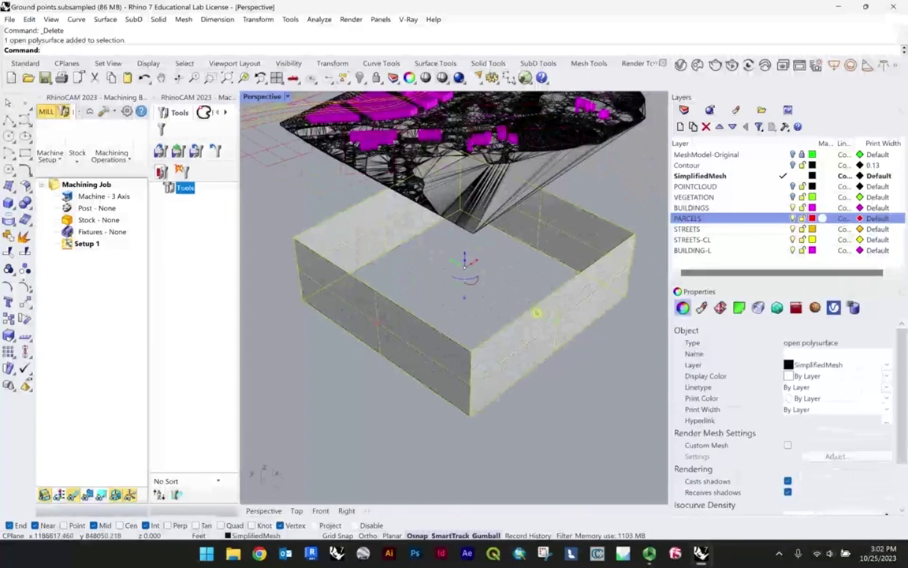
right_drag(567, 341, 535, 332)
right_drag(521, 237, 582, 241)
key(Escape)
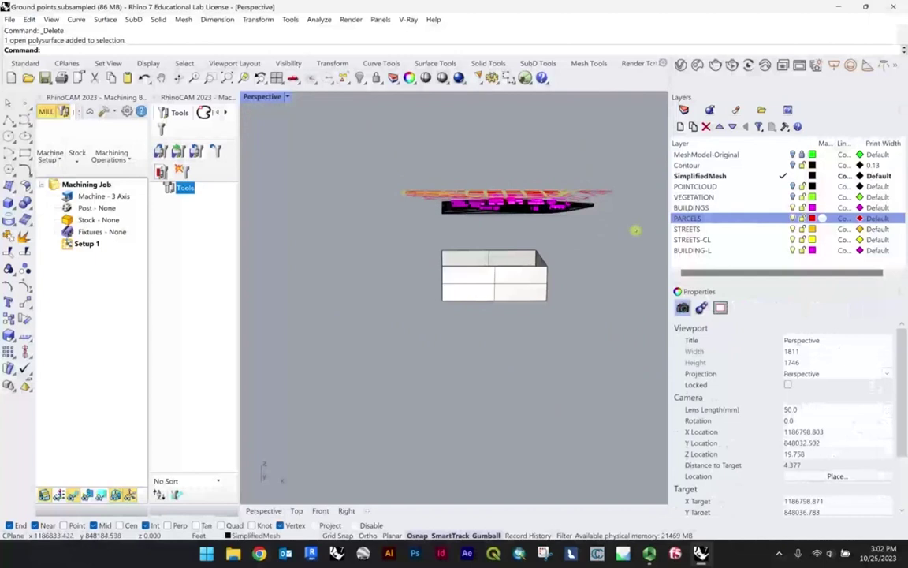
- Select all the site geometry above the box frame and lower it about 0.3 ft into the frame
drag(635, 230, 375, 157)
right_drag(375, 157, 400, 199)
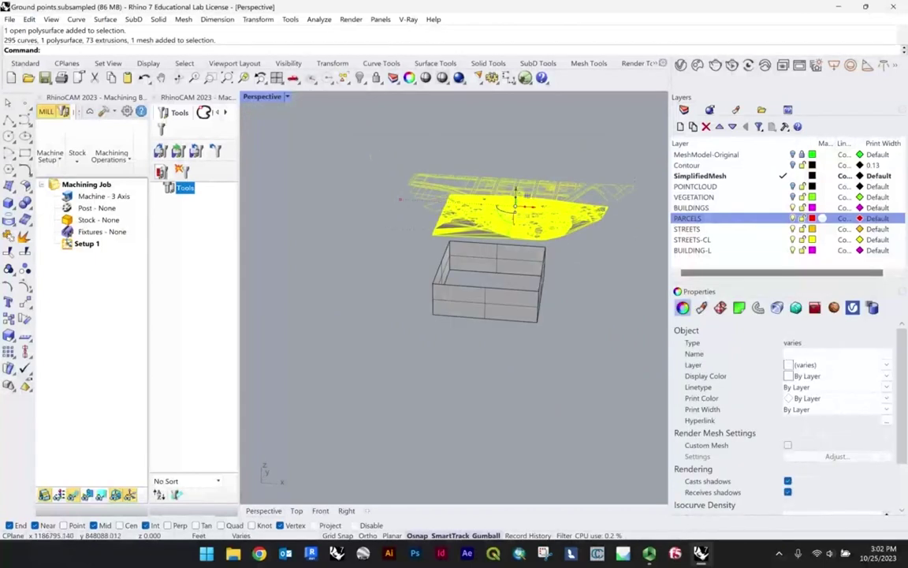
drag(465, 169, 467, 225)
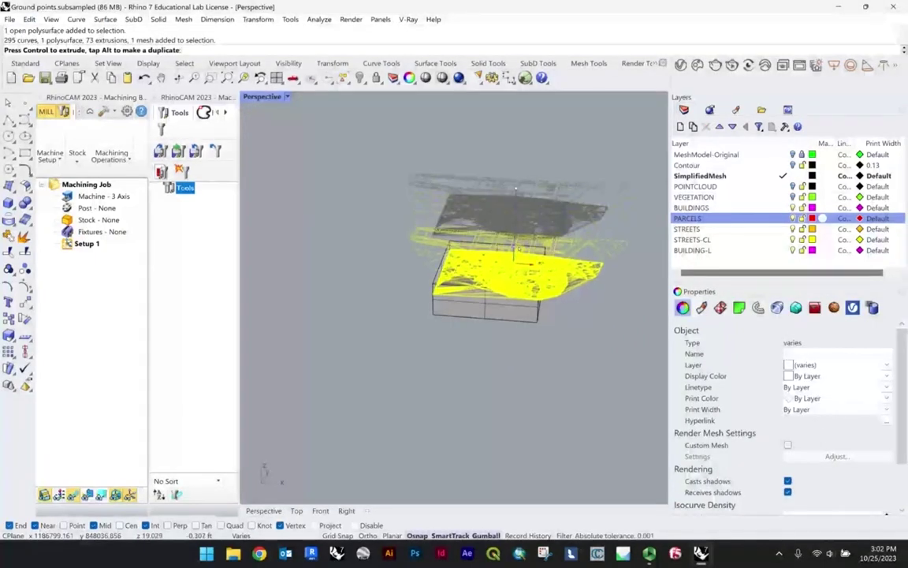
drag(519, 249, 518, 252)
scroll(516, 256, up, 10)
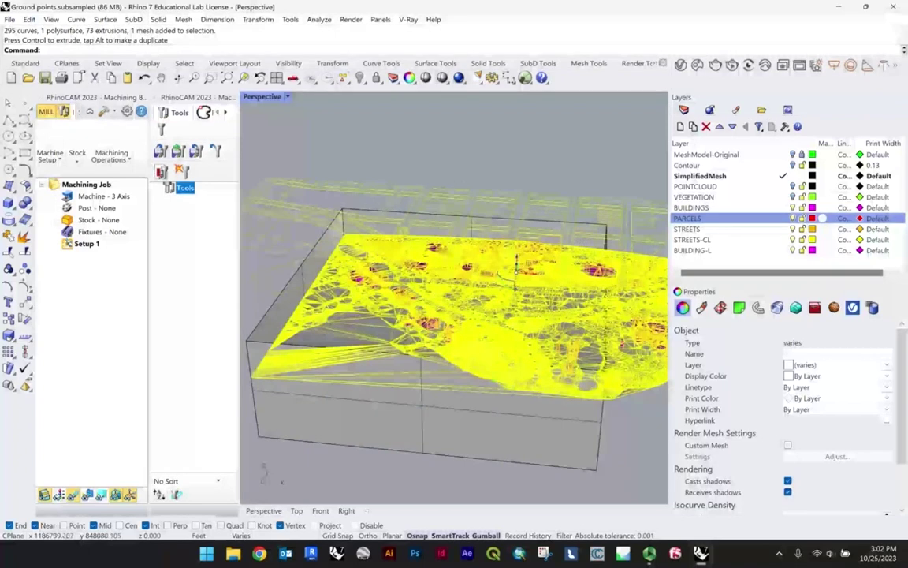
- Shift the site geometry horizontally over the box frame so that the terrain overhangs the walls
right_drag(517, 256, 504, 299)
scroll(510, 288, down, 10)
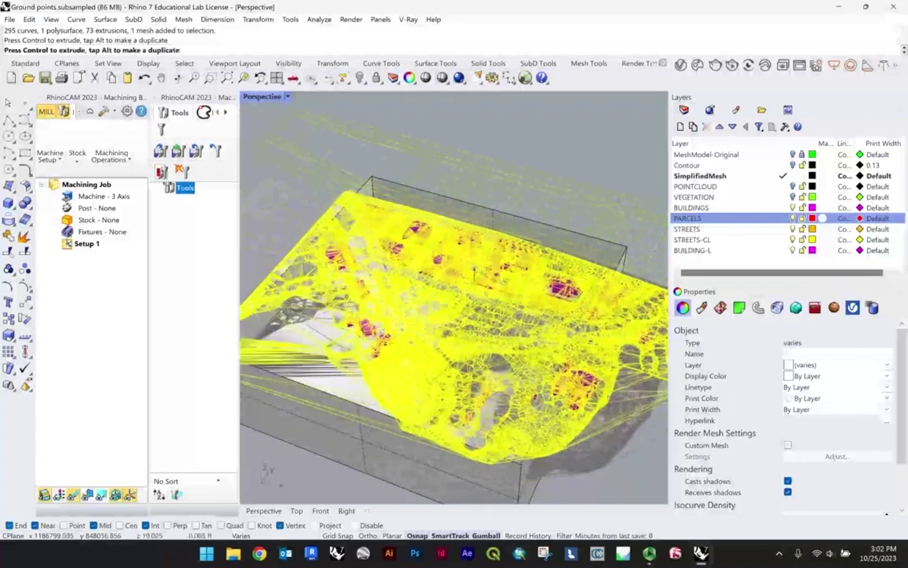
right_drag(505, 284, 418, 327)
scroll(426, 299, up, 5)
scroll(426, 299, down, 4)
right_drag(433, 272, 418, 288)
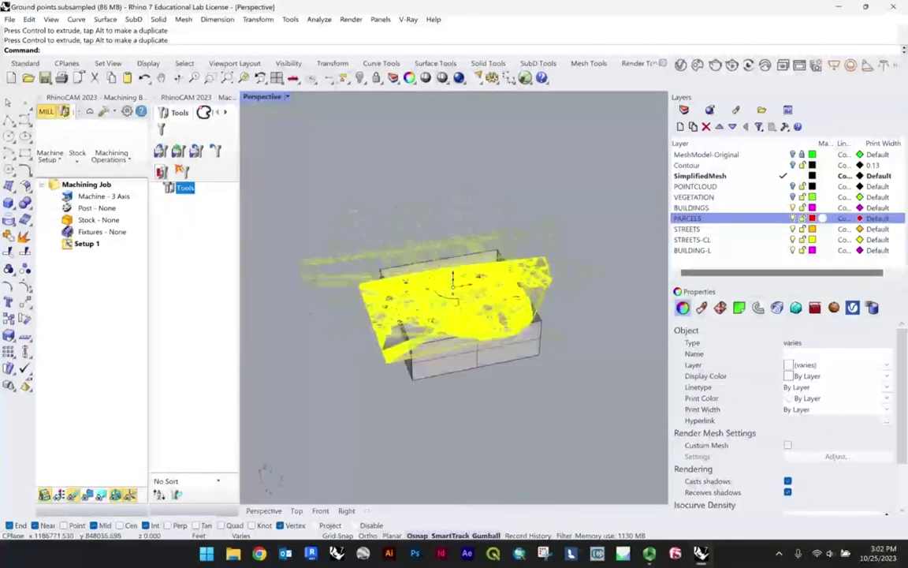
scroll(409, 294, up, 10)
right_drag(449, 319, 323, 225)
scroll(411, 343, down, 6)
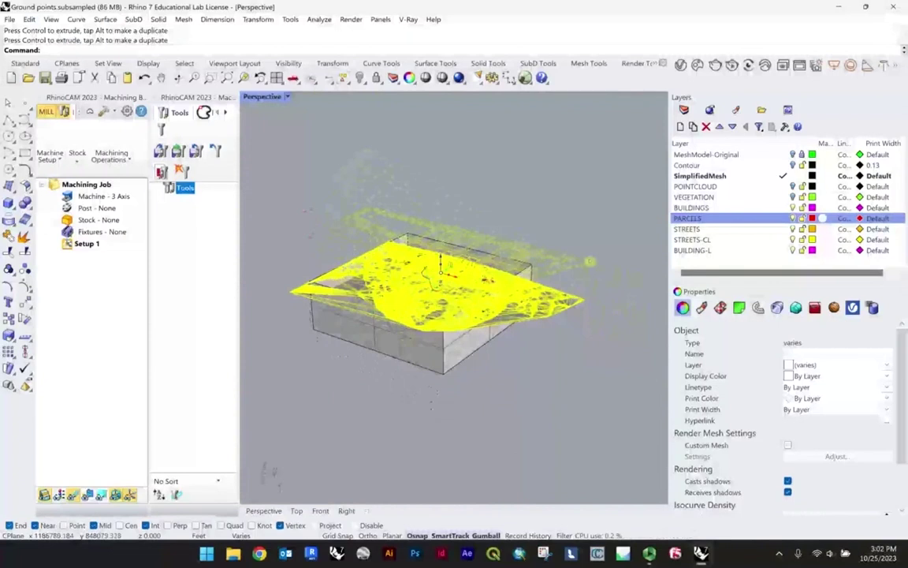
- Group the selected terrain mesh, buildings and linework into one object, and deselect it
text(GroundPlane)
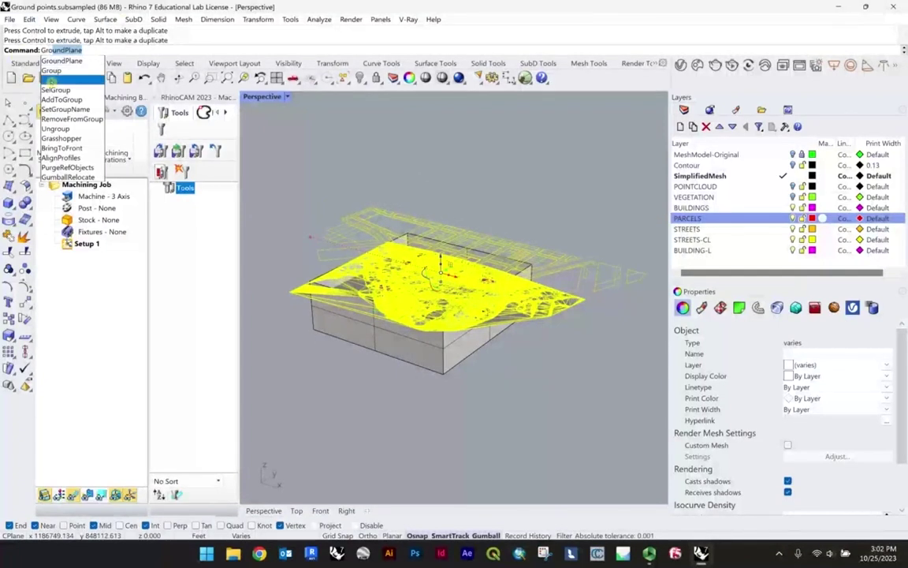
click(52, 70)
click(454, 173)
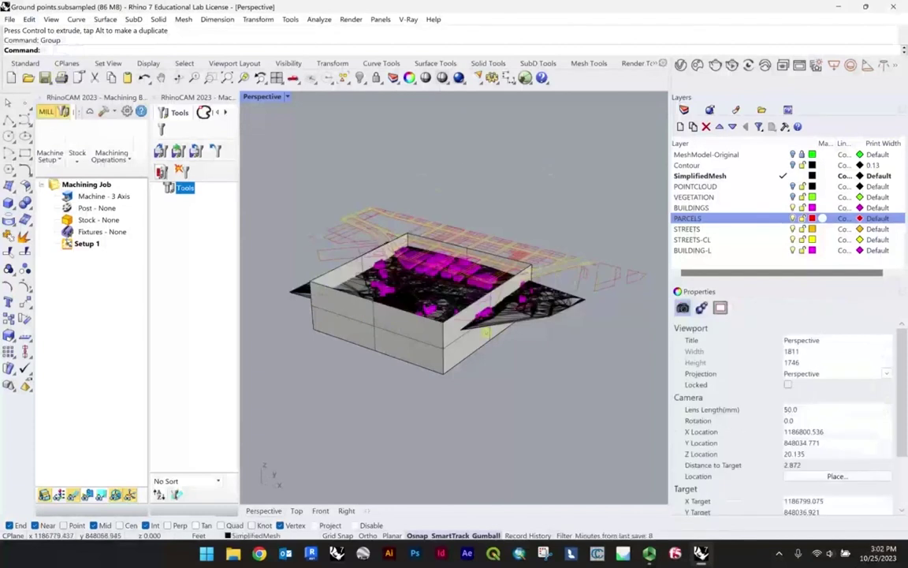
- Examine from above and obliquely how the grouped terrain and buildings sit across the open box frame
scroll(424, 303, up, 8)
right_drag(423, 304, 482, 196)
click(429, 282)
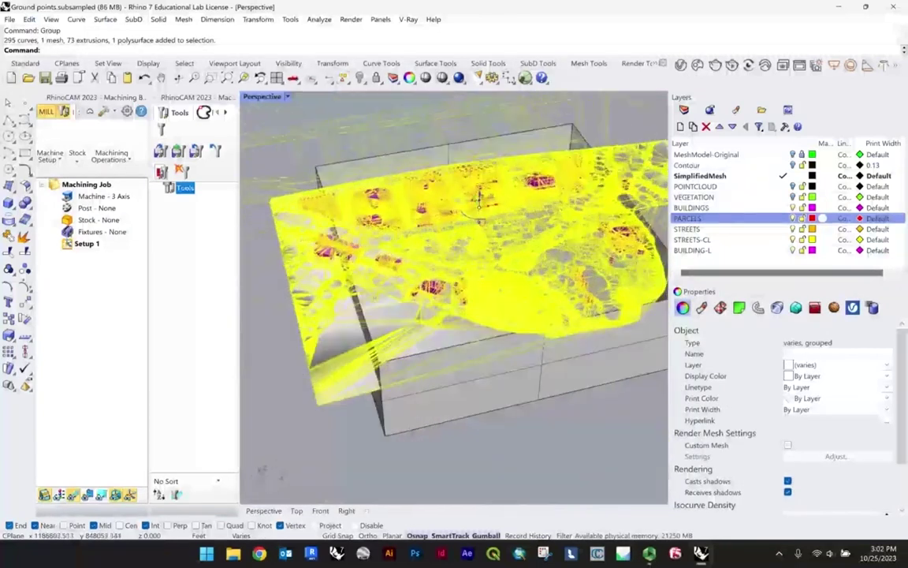
click(345, 426)
scroll(541, 270, up, 8)
scroll(534, 298, down, 5)
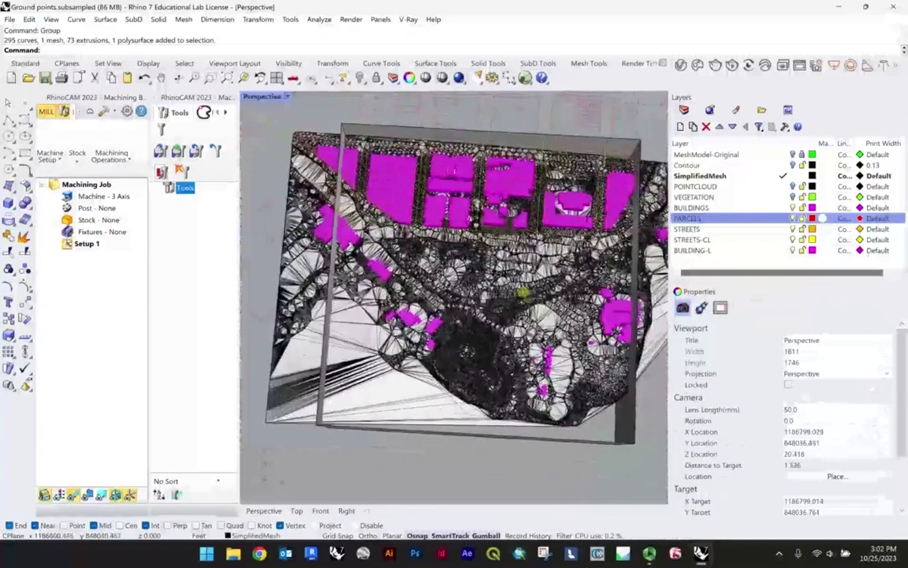
scroll(509, 296, down, 5)
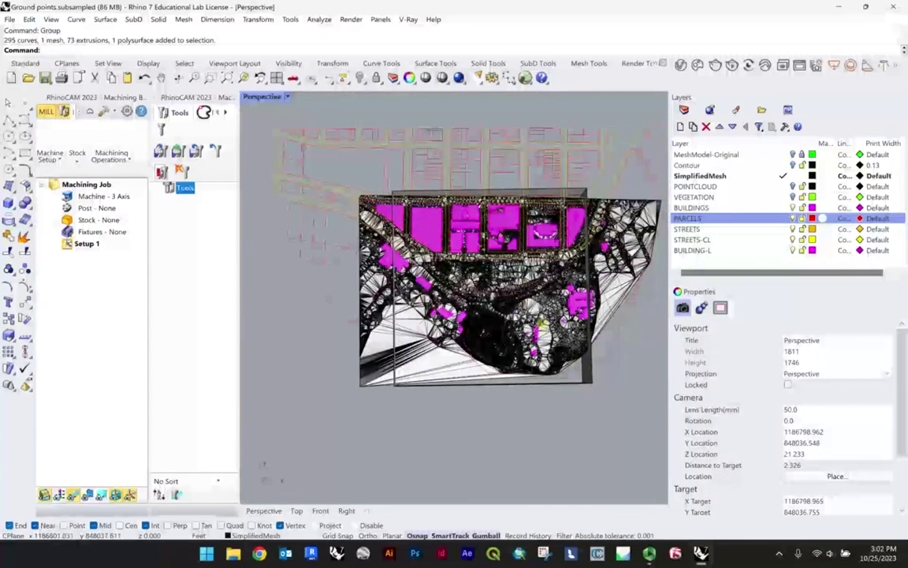
right_drag(544, 322, 514, 272)
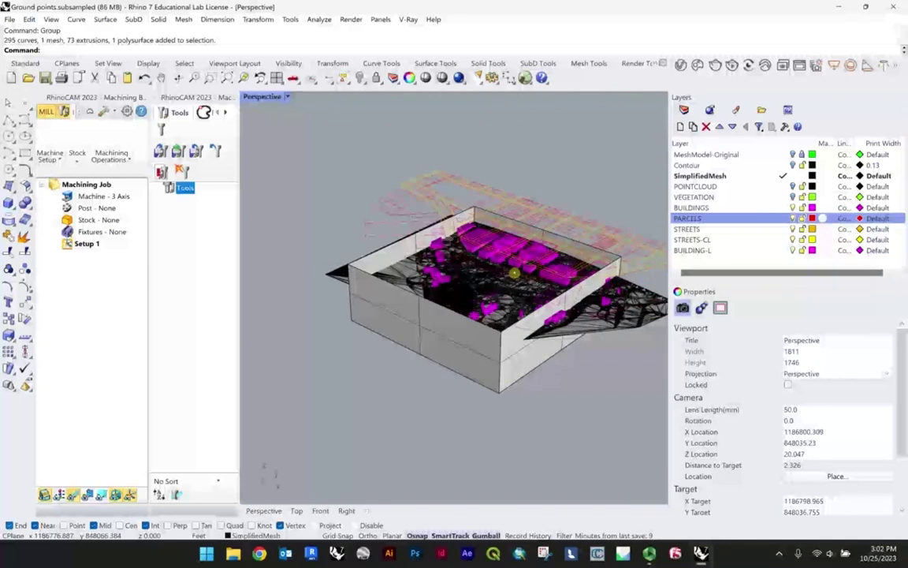
scroll(500, 266, up, 4)
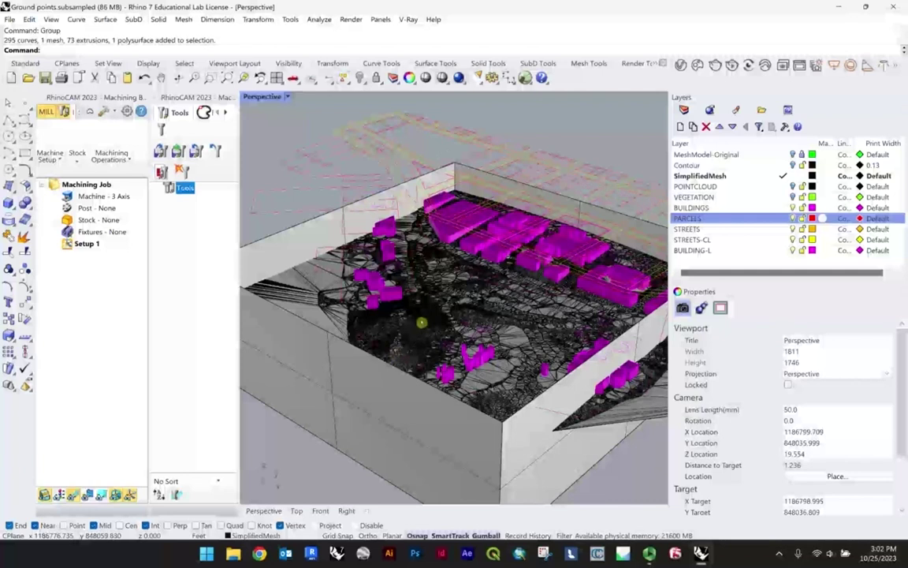
scroll(444, 311, down, 3)
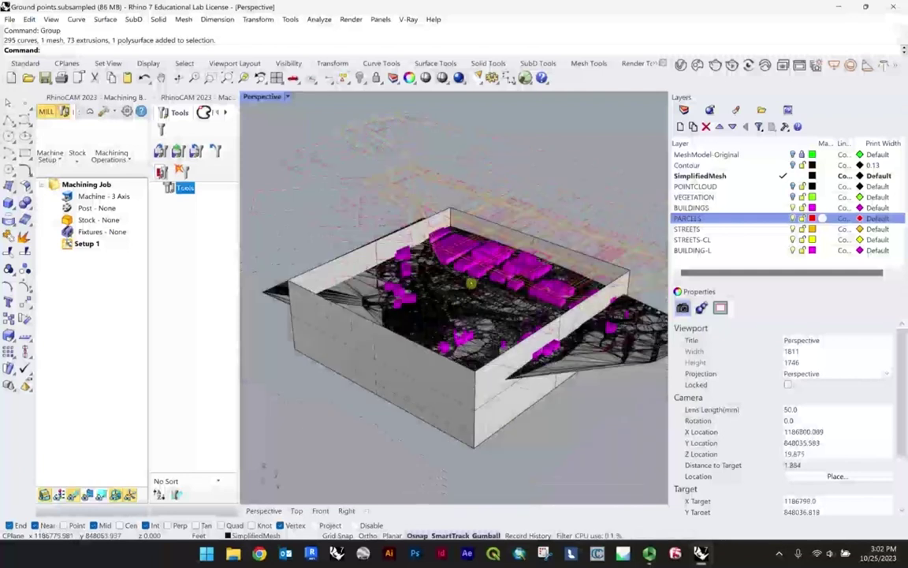
scroll(484, 298, up, 6)
right_drag(484, 300, 481, 302)
scroll(483, 297, down, 6)
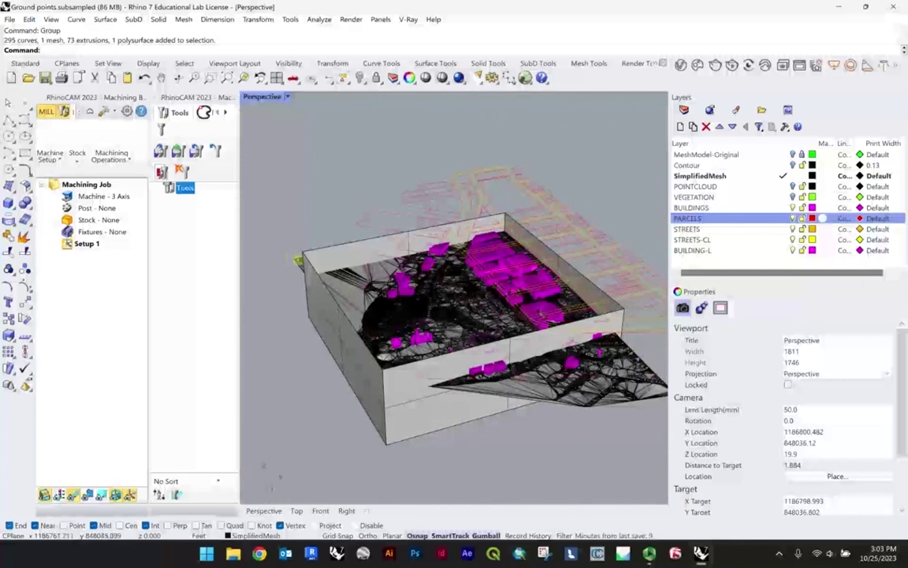
- Check around the box frame where the terrain mesh overhangs the walls and how deep the buildings sit inside
right_drag(298, 260, 446, 293)
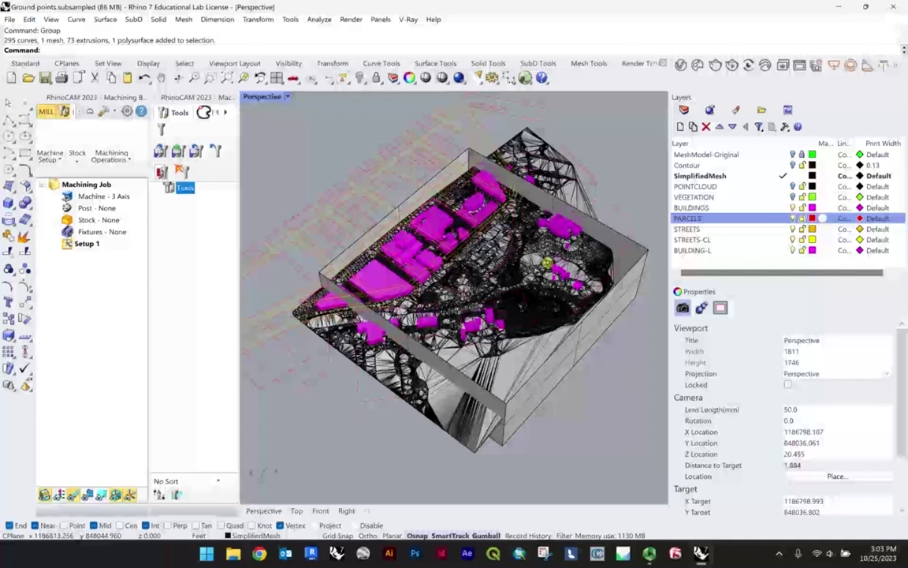
right_drag(536, 269, 499, 261)
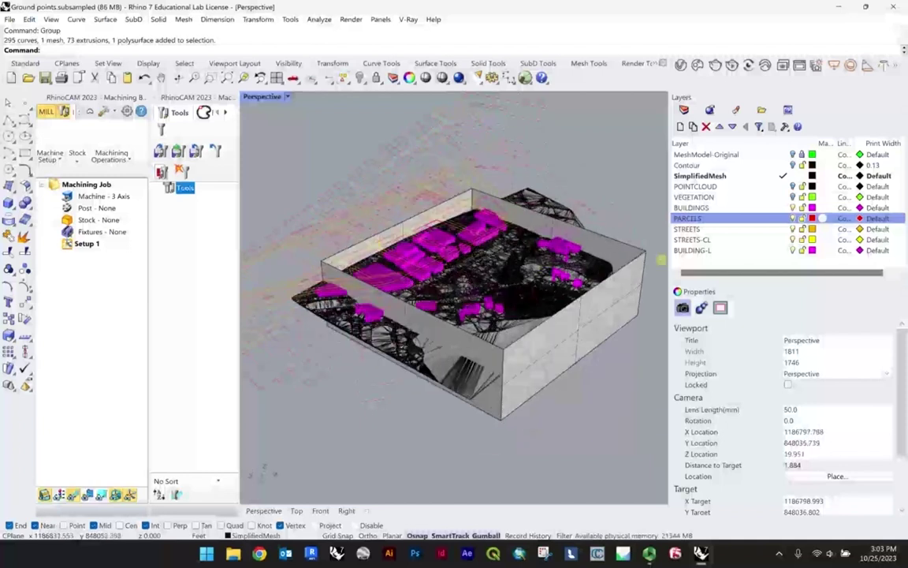
scroll(480, 315, down, 2)
right_drag(481, 318, 501, 287)
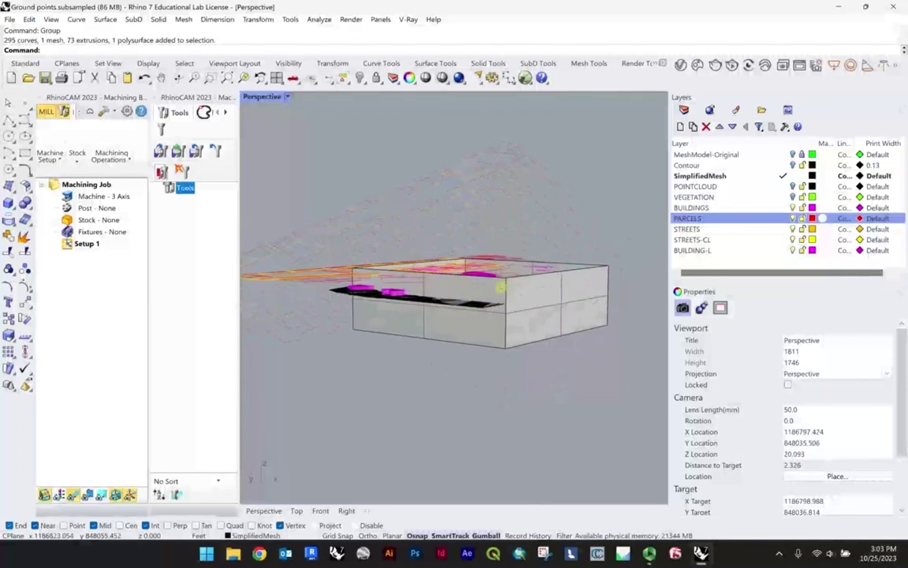
click(551, 309)
click(529, 185)
right_drag(529, 185, 377, 354)
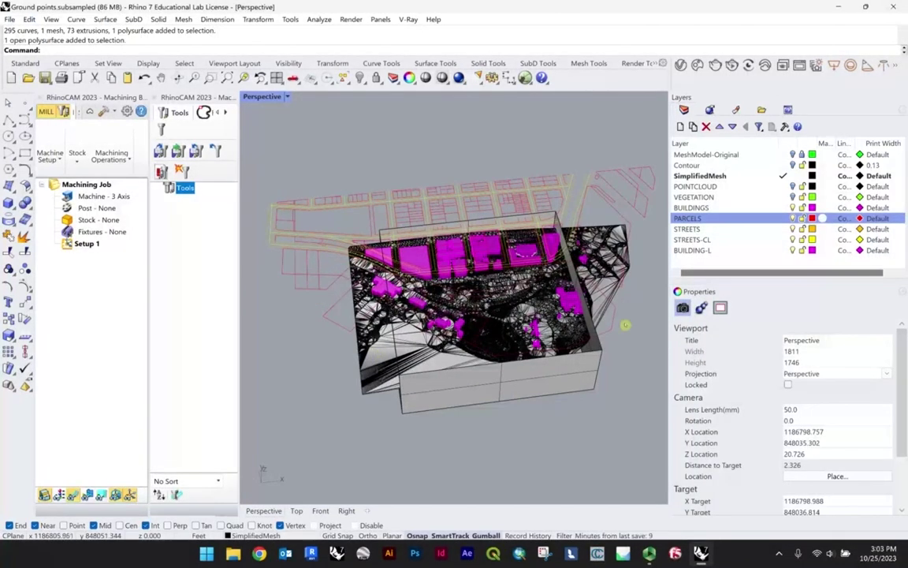
scroll(480, 255, up, 5)
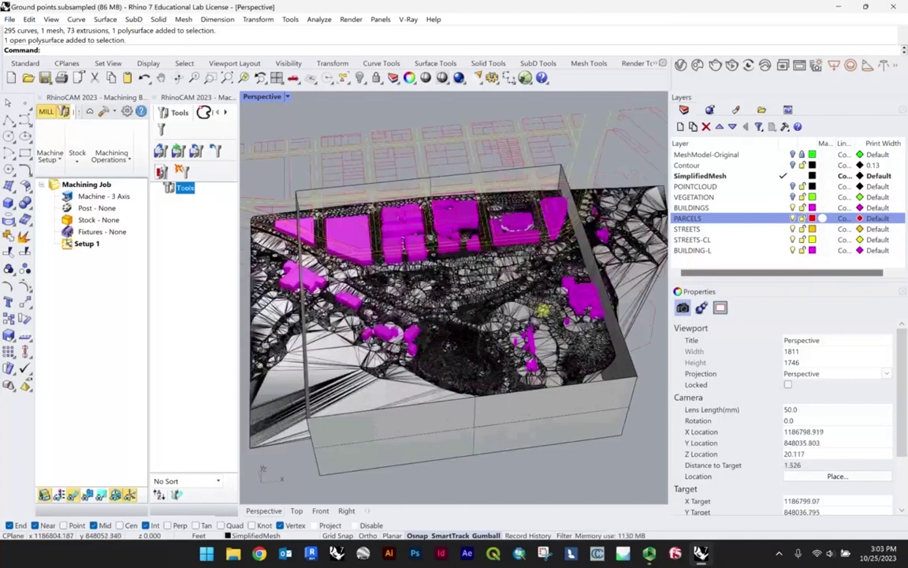
scroll(534, 292, down, 3)
right_drag(407, 306, 491, 241)
scroll(435, 314, up, 4)
scroll(436, 342, down, 2)
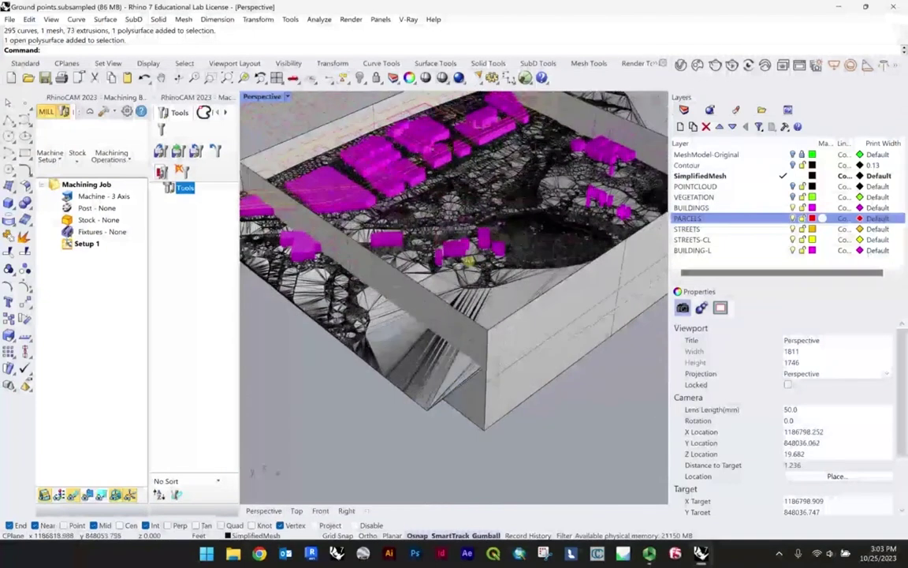
- Inspect the wall height between the frame's lower and upper corners in an edge-on side view of the terrain
right_drag(436, 342, 531, 304)
scroll(505, 276, up, 3)
scroll(505, 268, down, 2)
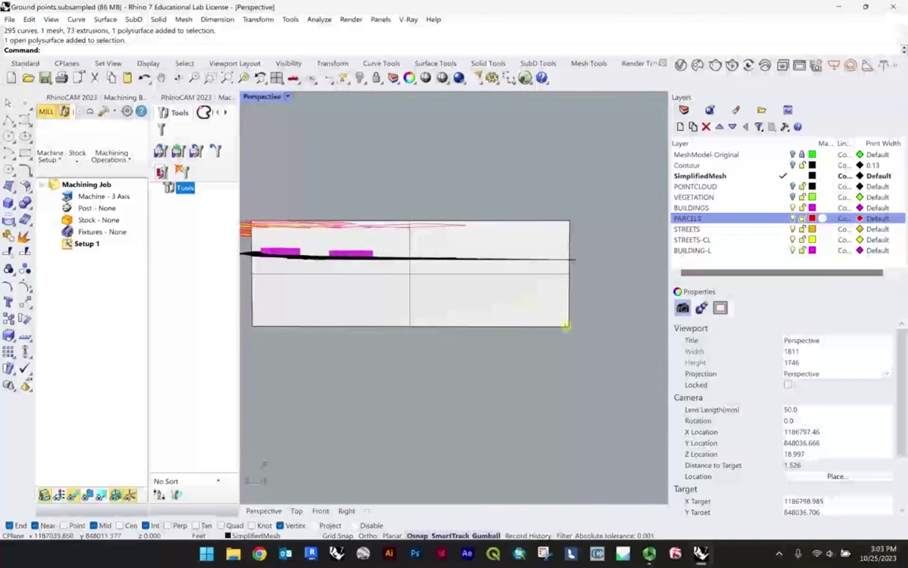
click(570, 327)
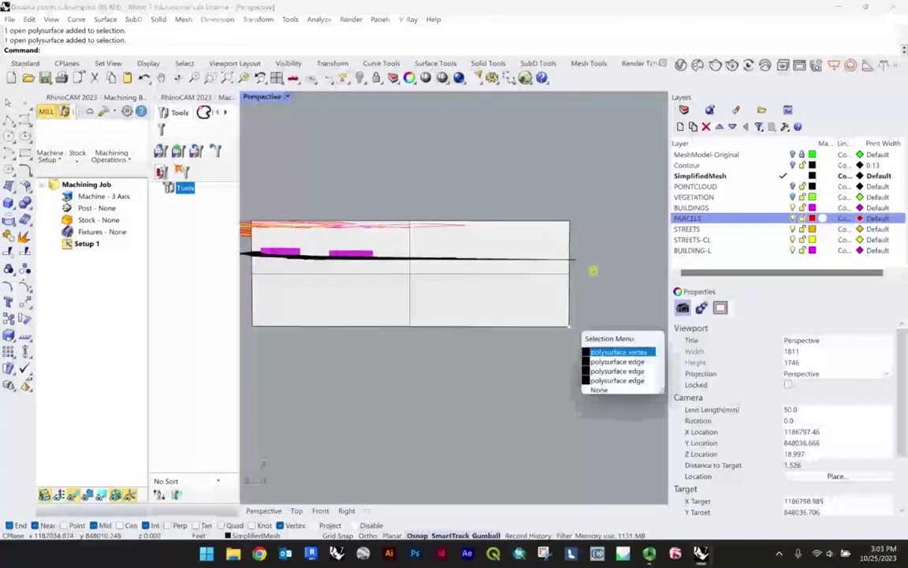
click(573, 224)
click(572, 224)
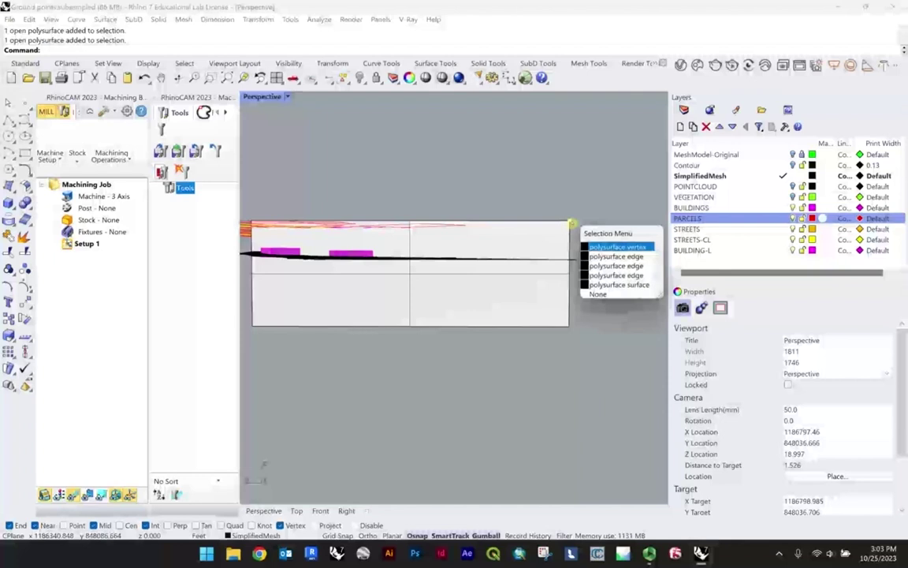
click(587, 204)
right_drag(563, 239, 354, 202)
- Select the grouped site geometry and scale it up uniformly so the terrain extends well beyond the box frame, and deselect it
key(ctrl+a)
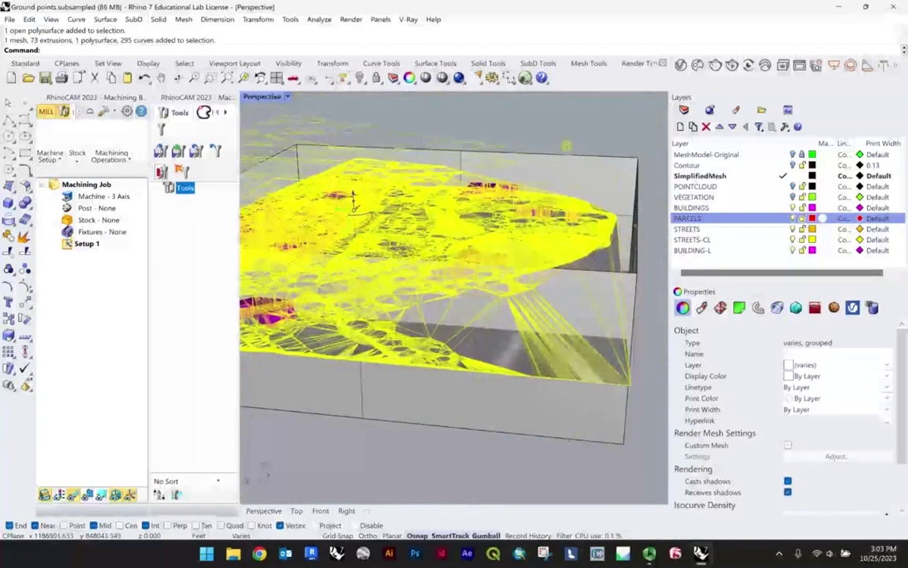
click(567, 146)
right_drag(567, 146, 586, 157)
scroll(577, 239, up, 3)
right_drag(576, 240, 518, 250)
key(ctrl+a)
scroll(470, 207, down, 3)
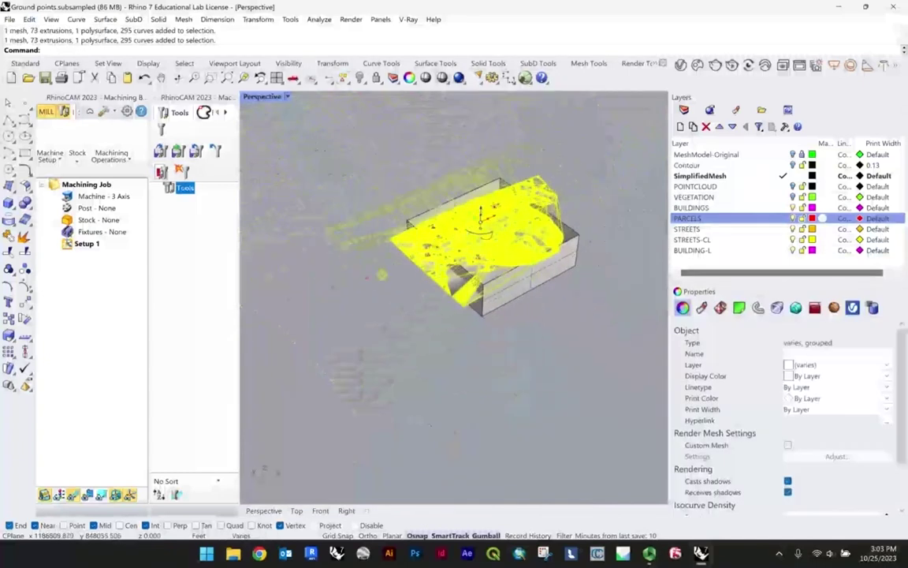
shift+drag(468, 232, 453, 242)
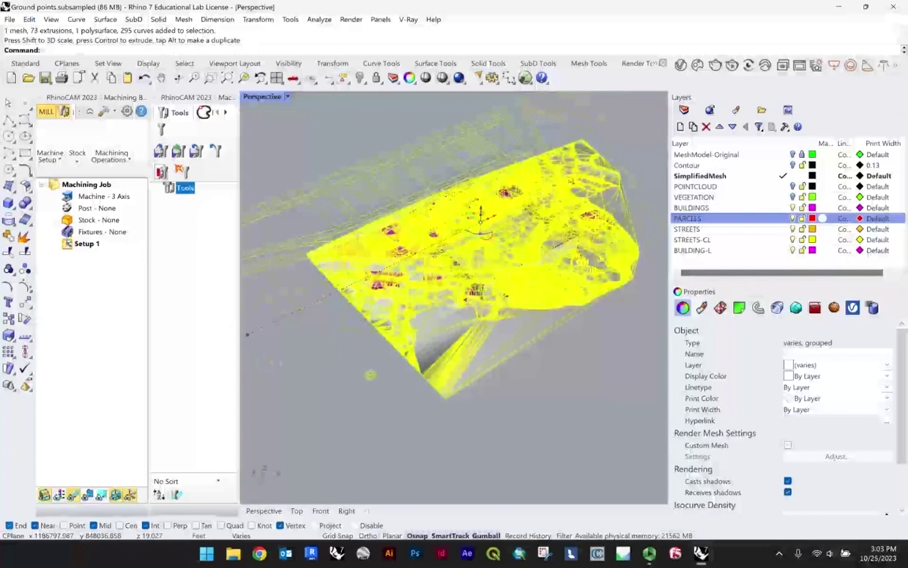
scroll(453, 296, up, 5)
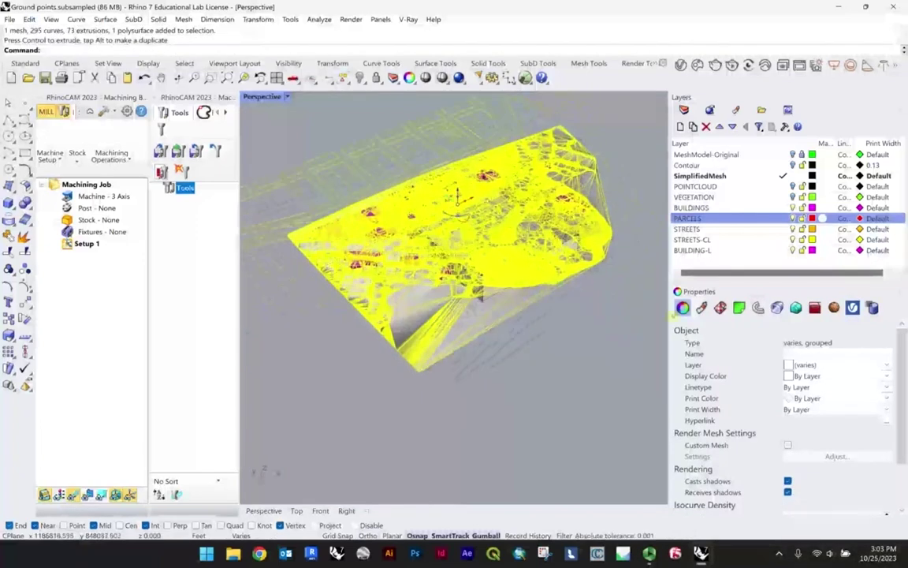
key(Escape)
- Move the grouped site geometry horizontally so the box frame encloses the densely meshed rounded terrain area with a few small buildings
right_drag(550, 254, 568, 220)
scroll(462, 290, up, 4)
key(ctrl+a)
scroll(469, 260, down, 3)
scroll(459, 265, up, 2)
drag(461, 266, 460, 265)
right_drag(469, 264, 536, 265)
key(ctrl+a)
scroll(596, 270, up, 3)
key(Escape)
scroll(596, 270, up, 3)
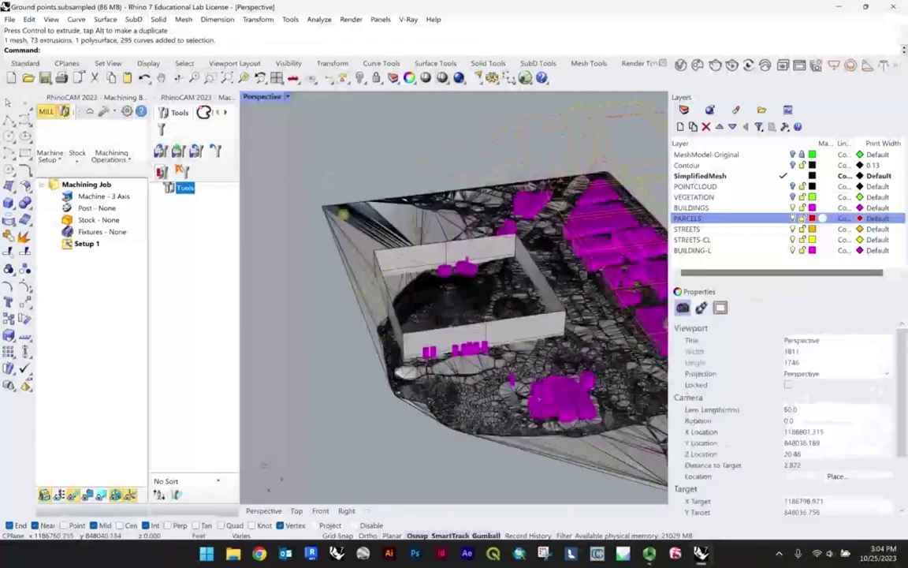
- Raise the grouped site geometry vertically relative to the box frame and deselect it
right_drag(596, 270, 376, 237)
scroll(466, 265, up, 3)
scroll(466, 266, down, 3)
scroll(595, 290, down, 5)
key(ctrl+a)
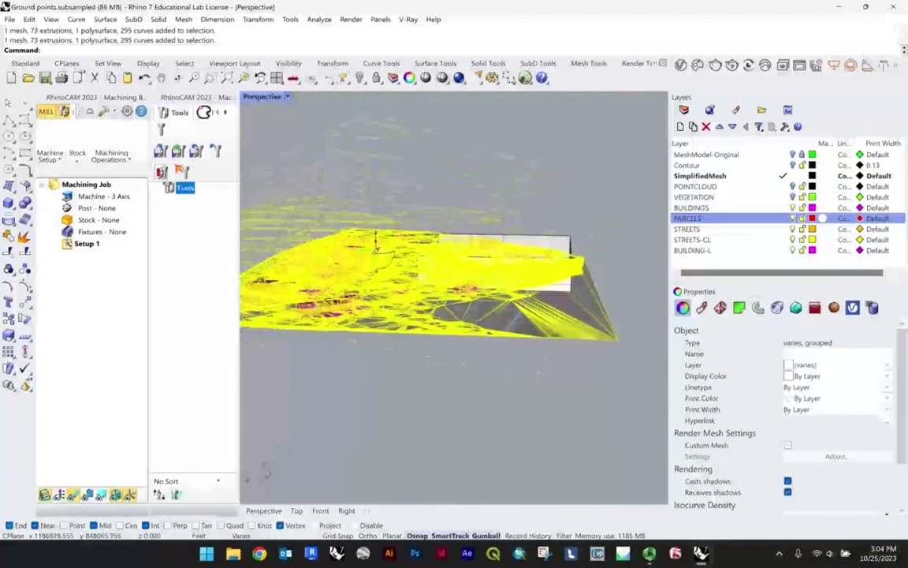
drag(376, 236, 376, 216)
click(594, 171)
- Examine from the side how high the terrain surface and buildings reach relative to the frame walls
scroll(547, 260, up, 5)
right_drag(547, 260, 515, 299)
scroll(536, 263, down, 3)
scroll(516, 273, up, 4)
scroll(415, 282, down, 2)
scroll(534, 299, down, 3)
scroll(529, 316, up, 2)
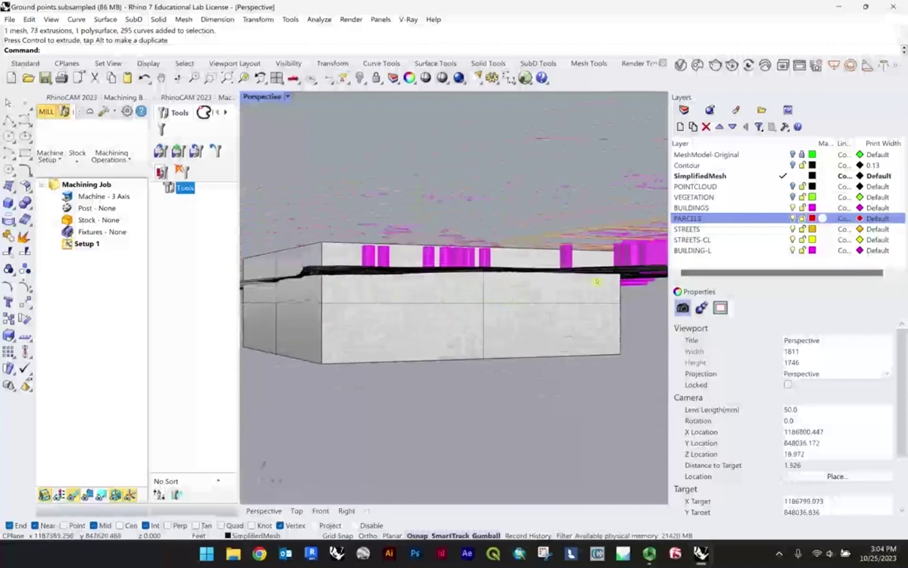
right_drag(422, 277, 586, 299)
right_drag(560, 251, 387, 272)
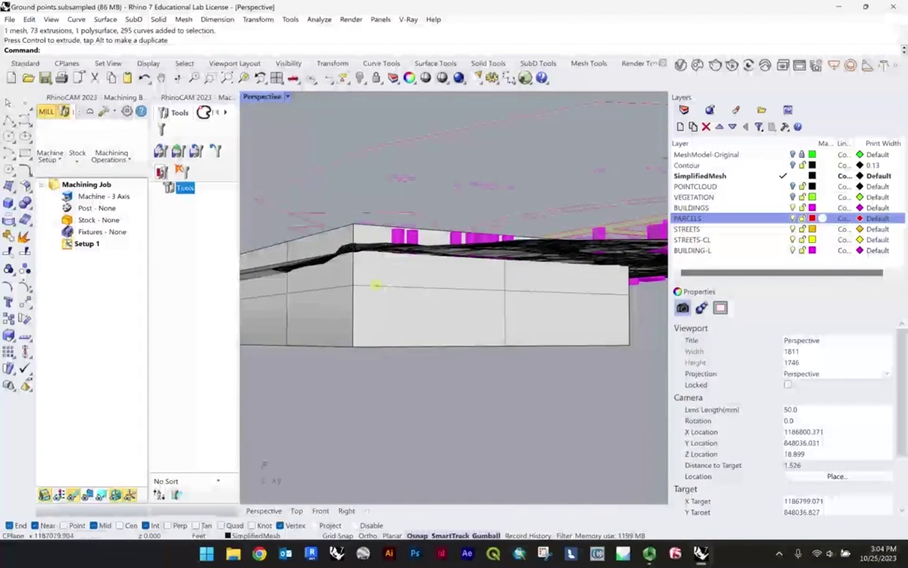
scroll(392, 260, down, 2)
right_drag(392, 261, 414, 279)
- Measure the height of the box frame along its front vertical corner with Distance
right_click(414, 279)
click(362, 356)
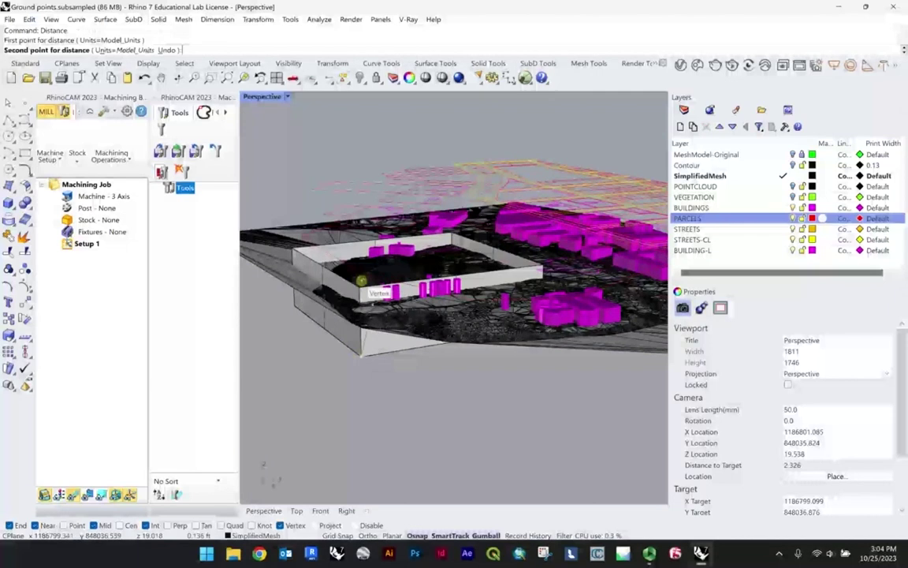
click(359, 290)
right_click(350, 135)
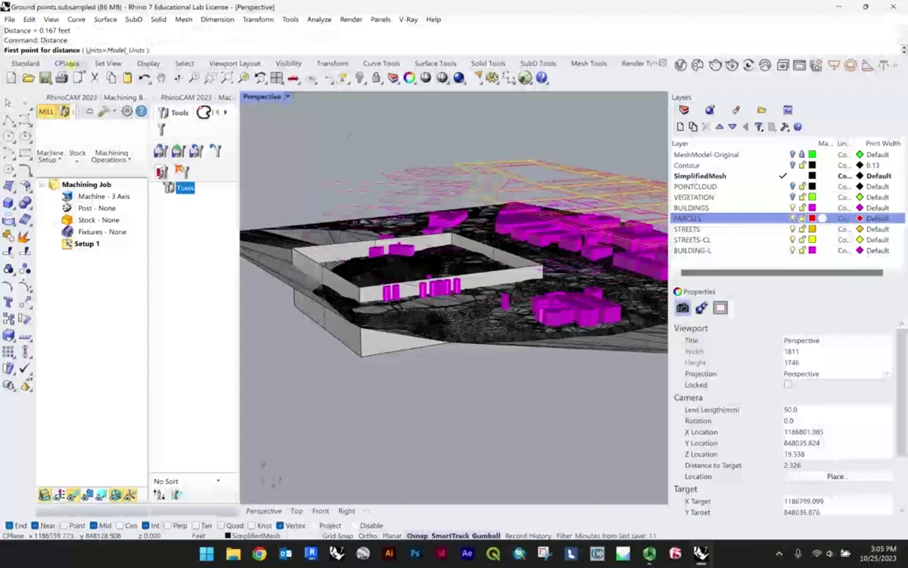
click(101, 50)
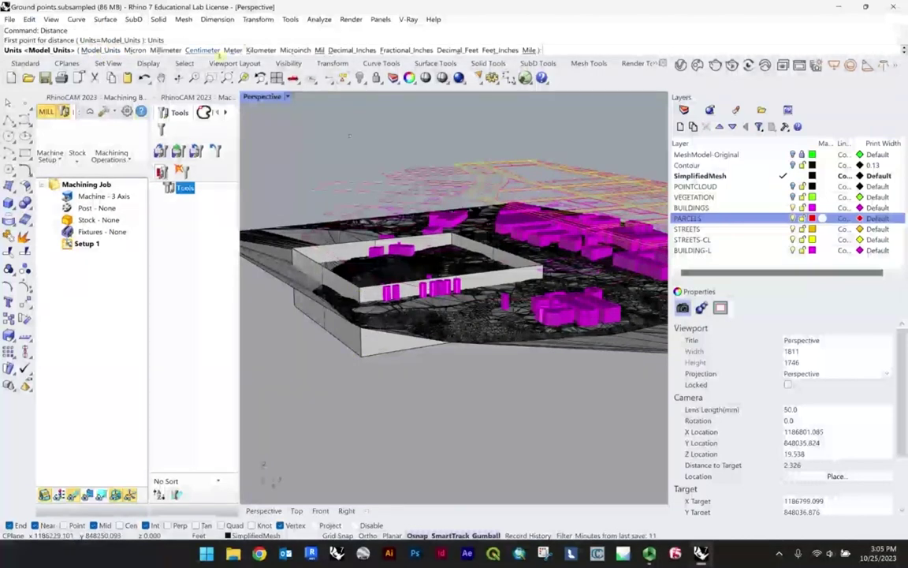
key(Escape)
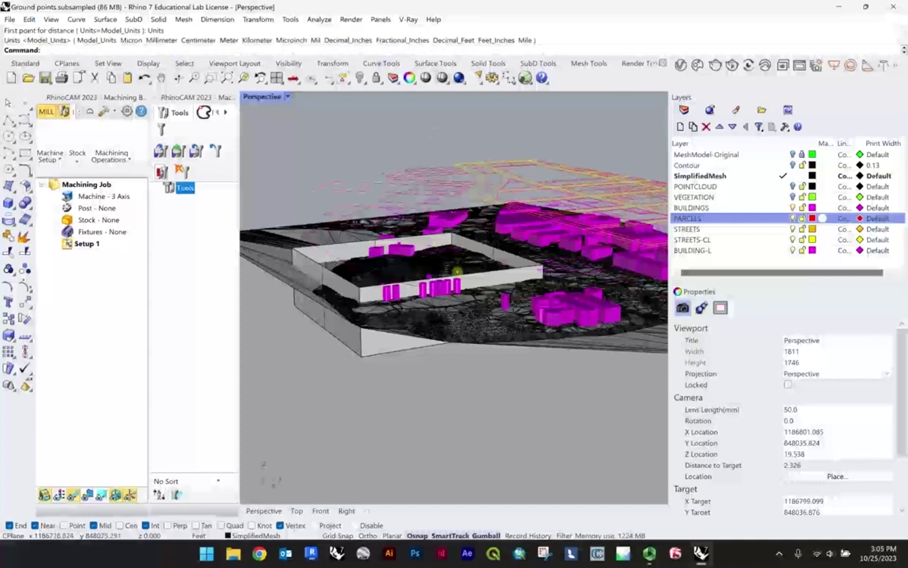
scroll(456, 270, down, 10)
scroll(454, 271, up, 6)
scroll(450, 271, down, 6)
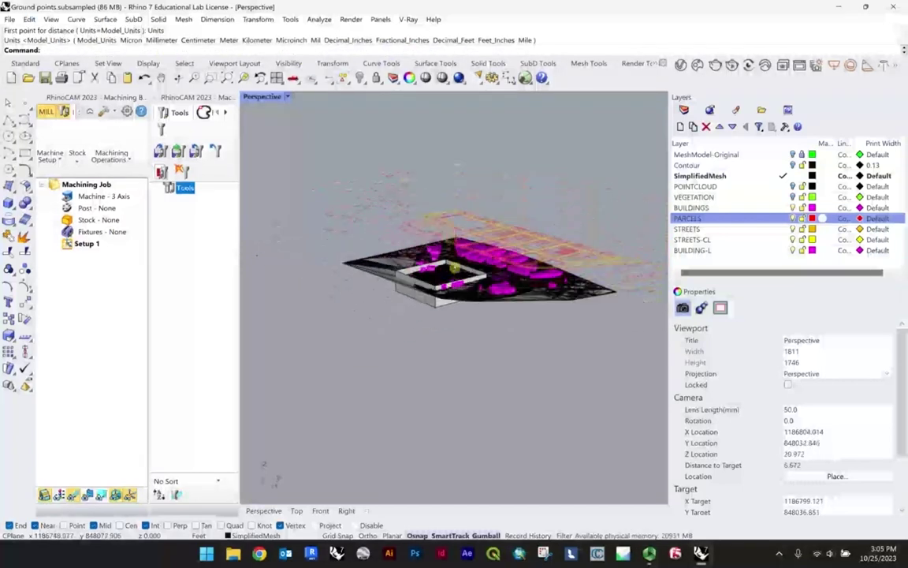
text(Units)
key(Return)
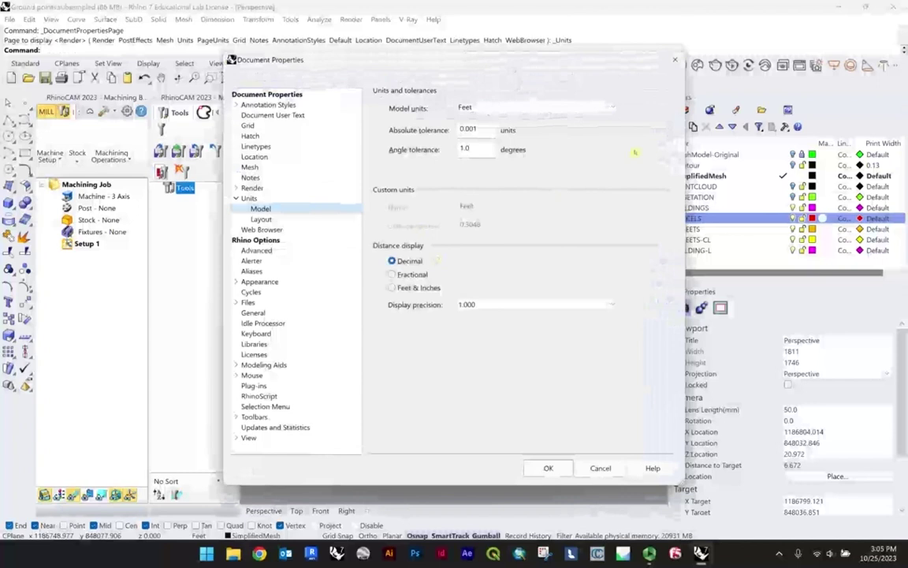
key(Escape)
- Set the document's model units to inches and confirm the change
text(Units)
key(Return)
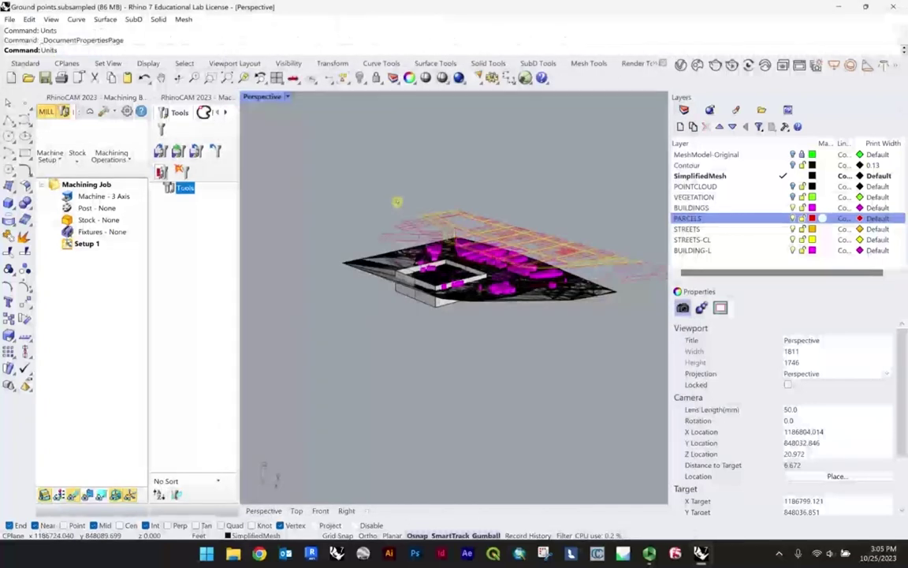
click(474, 109)
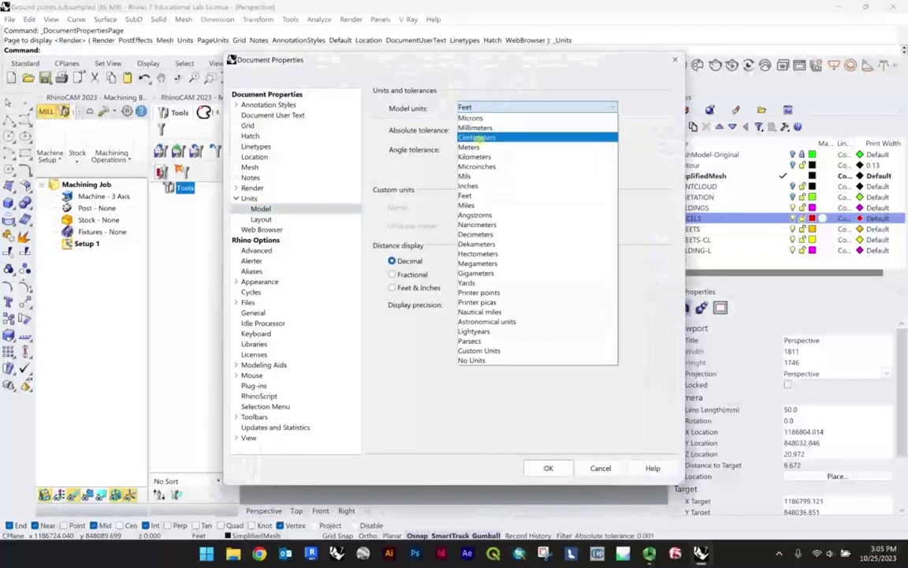
click(483, 186)
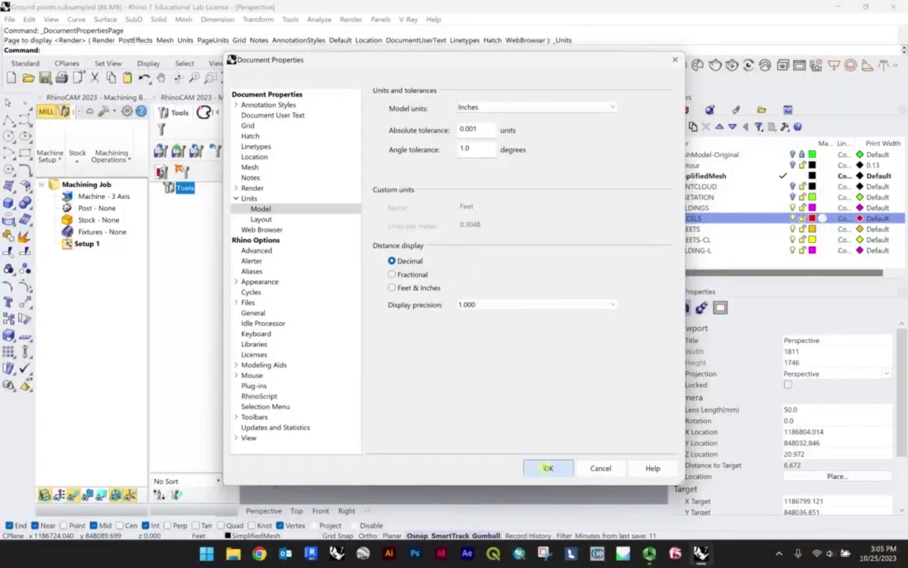
click(547, 468)
click(404, 300)
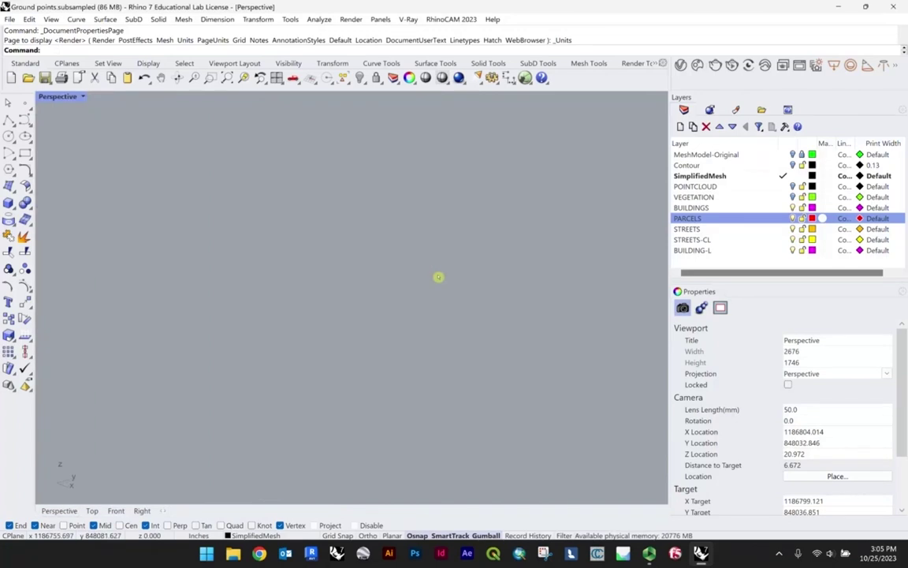
click(769, 197)
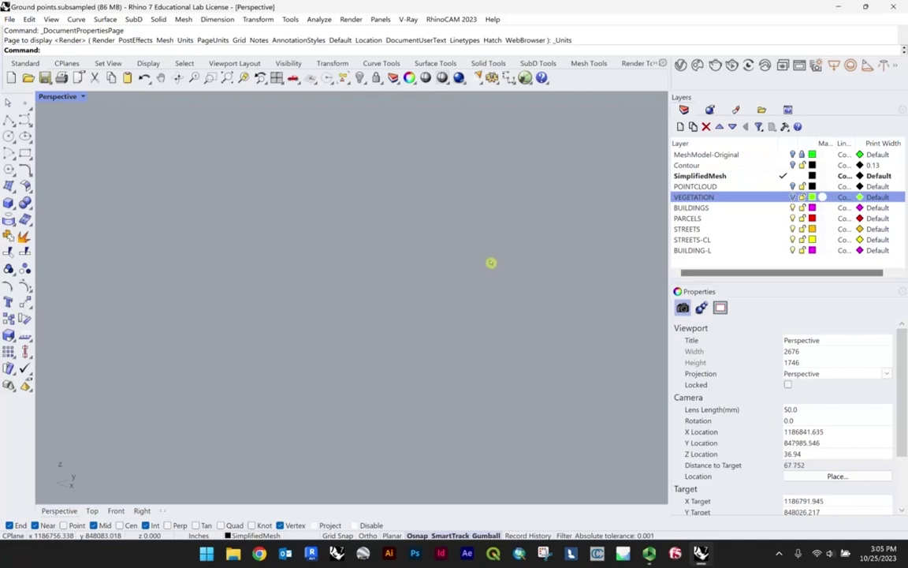
- Examine the whole rescaled site model, then the box frame and the terrain and buildings around it from several angles
text(z)
key(Return)
text(e)
key(Return)
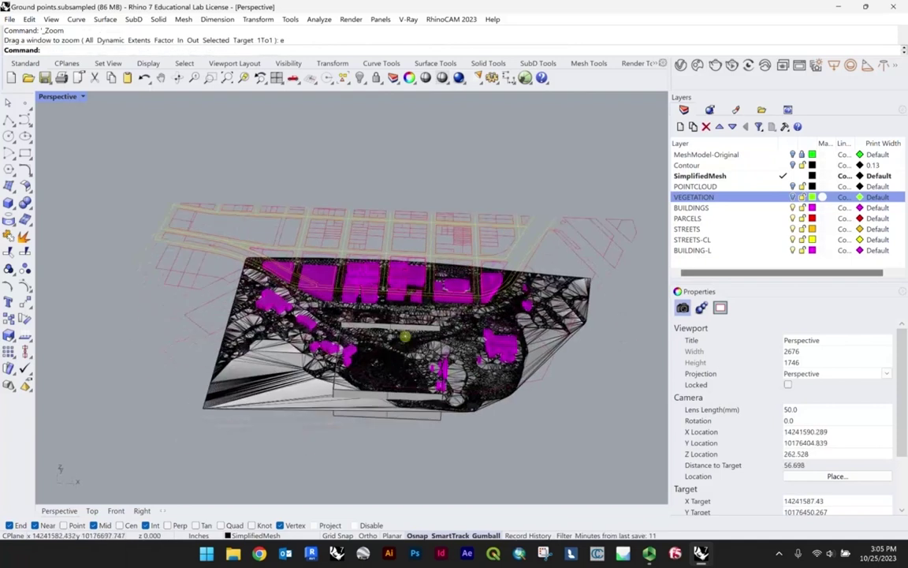
shift+right_drag(405, 337, 447, 286)
scroll(446, 318, up, 4)
scroll(346, 351, down, 6)
drag(505, 339, 171, 174)
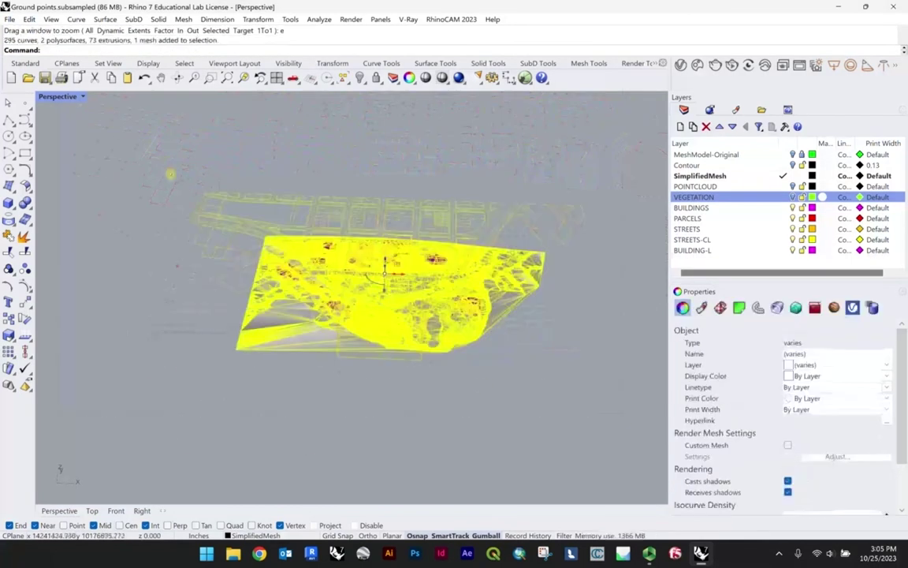
click(497, 394)
scroll(331, 296, up, 6)
right_drag(345, 350, 384, 348)
scroll(640, 227, up, 4)
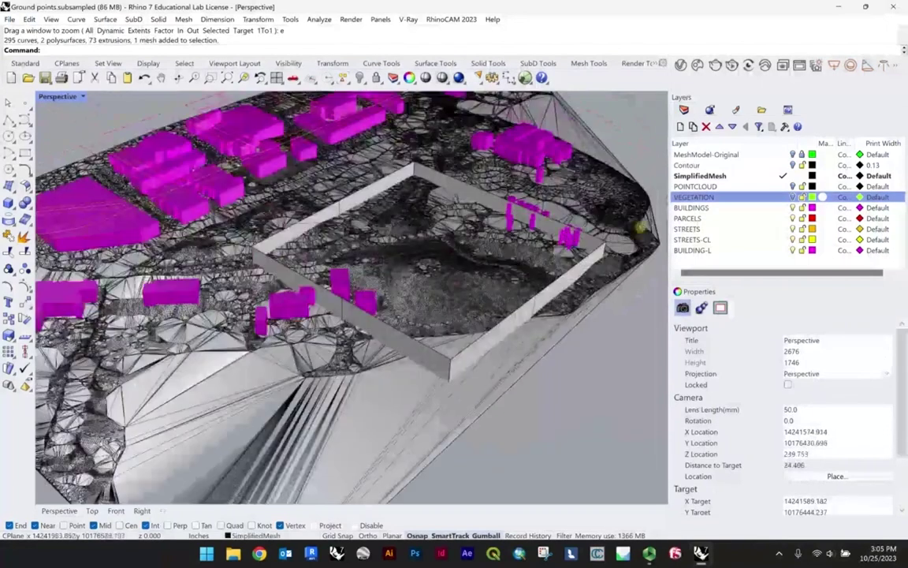
right_drag(522, 233, 502, 226)
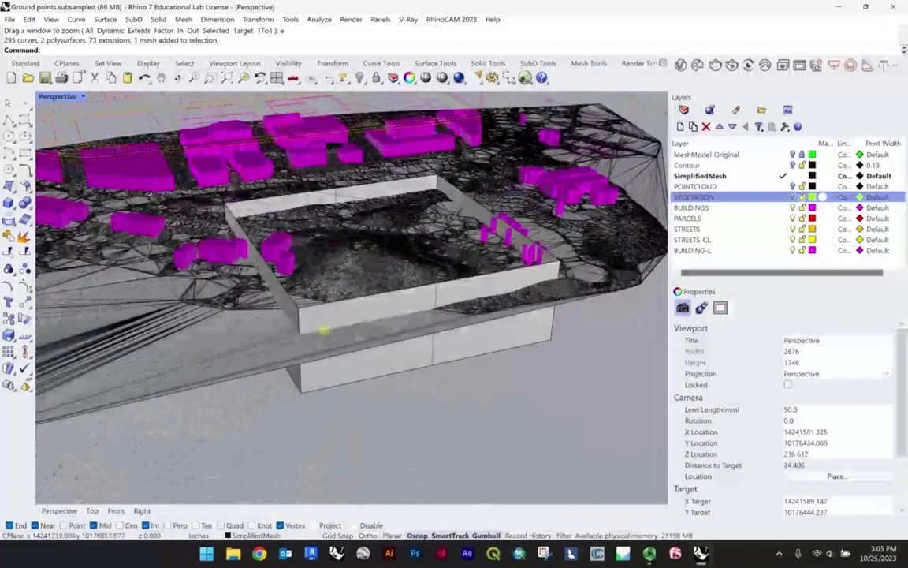
right_drag(323, 331, 411, 285)
scroll(412, 285, down, 2)
- Measure the box frame's height along its front vertical corner in inches with Distance
text(Distance)
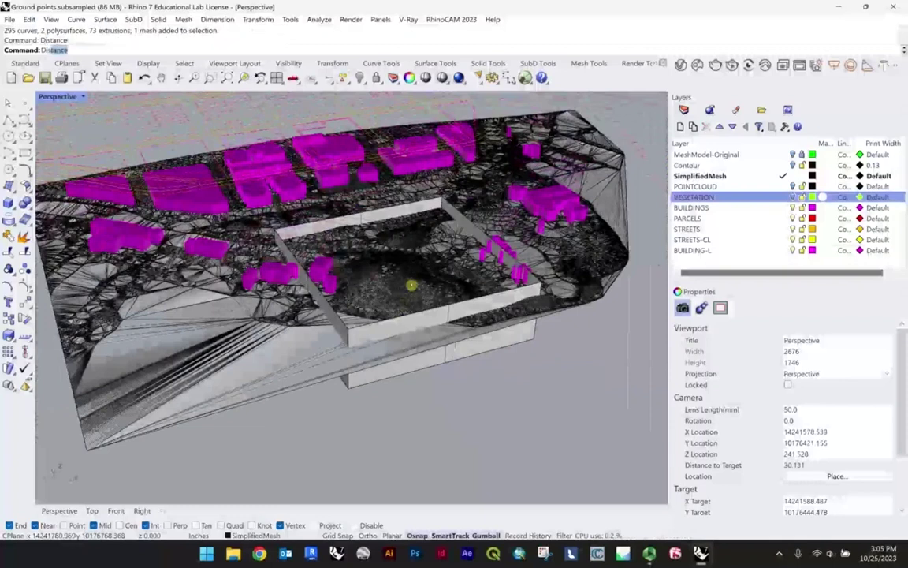
key(Return)
scroll(378, 315, up, 5)
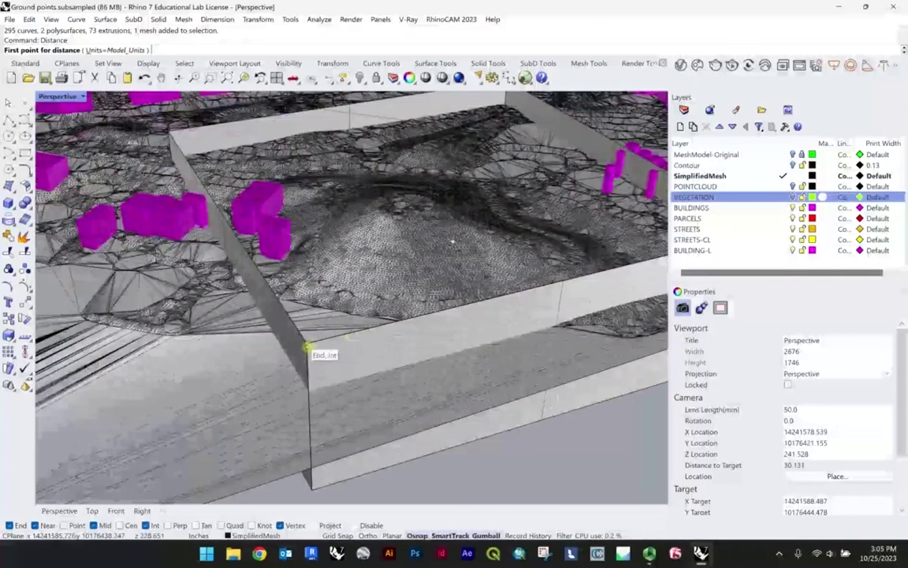
click(308, 347)
scroll(319, 442, up, 2)
click(321, 490)
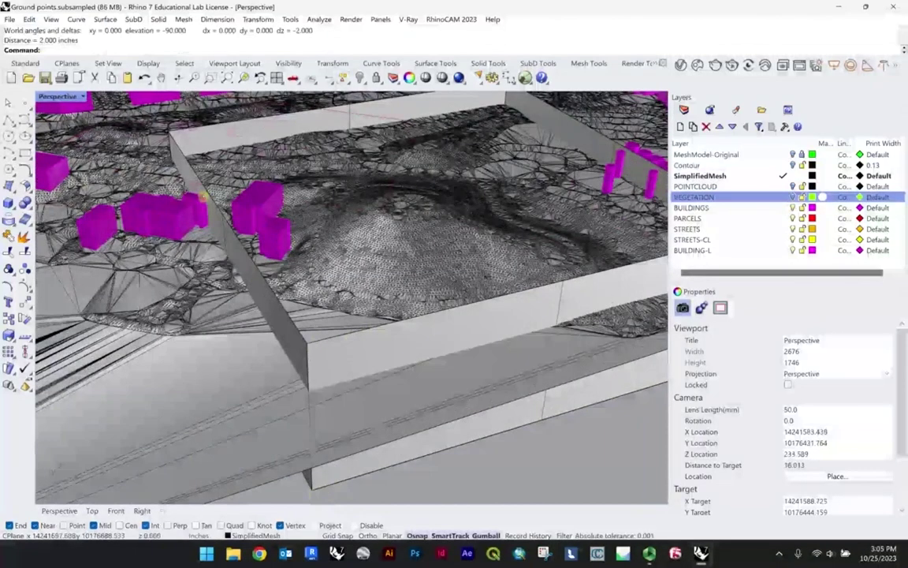
- Examine how the terrain and buildings sit relative to the box frame's walls, closing in on the buildings near the frame's edge
scroll(191, 167, down, 6)
right_drag(262, 189, 157, 207)
scroll(436, 278, up, 4)
right_drag(436, 277, 366, 305)
scroll(473, 273, down, 6)
right_drag(486, 270, 554, 246)
scroll(335, 313, up, 10)
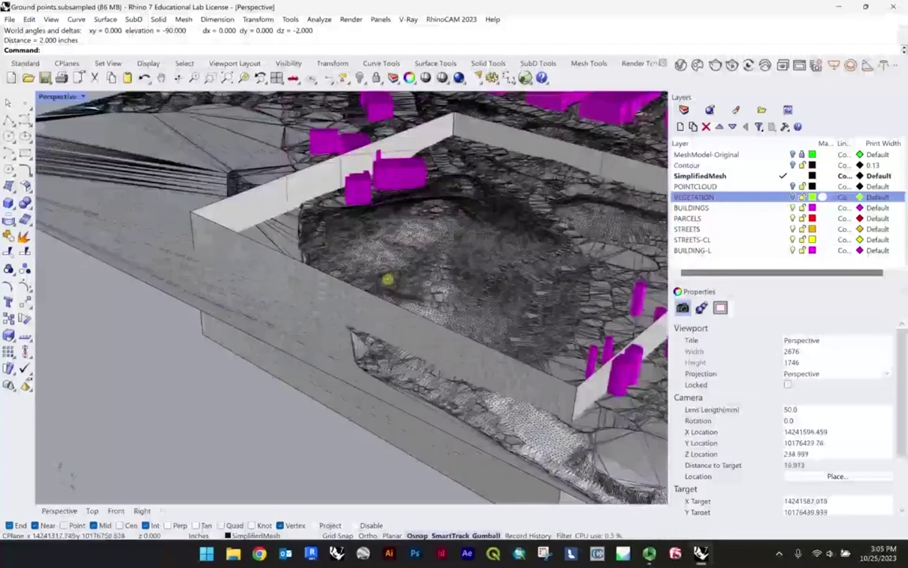
right_drag(436, 263, 313, 182)
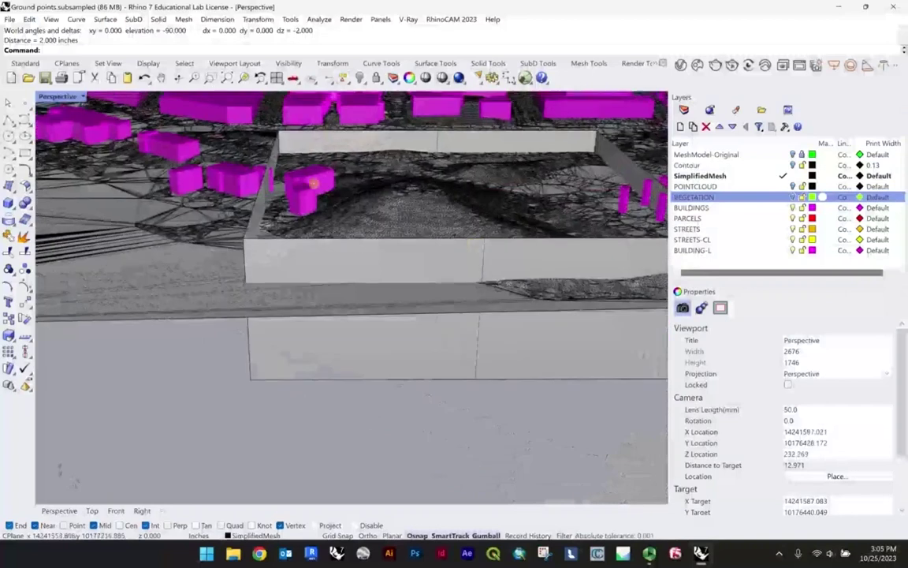
right_drag(426, 202, 328, 269)
scroll(328, 270, up, 14)
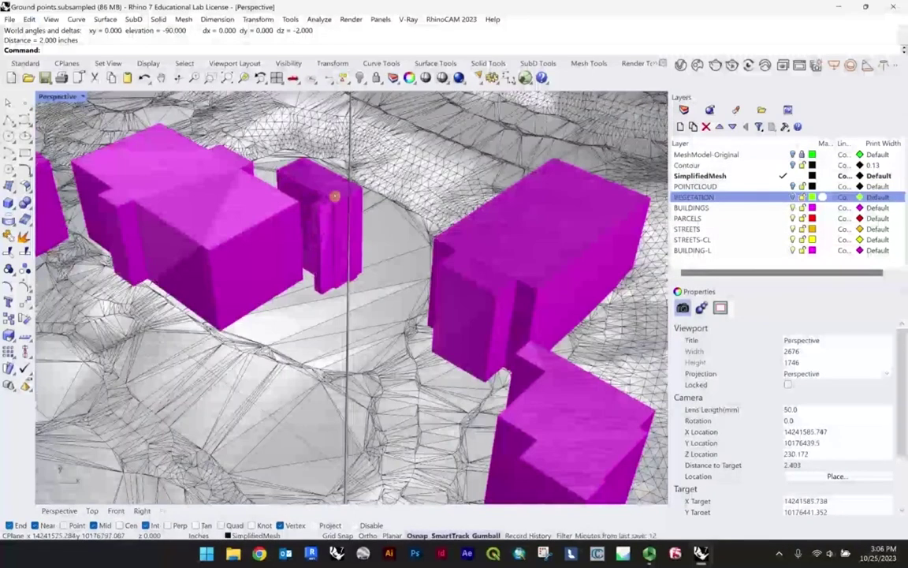
- Nudge the box frame slightly horizontally relative to the buildings and deselect it
click(342, 196)
scroll(335, 196, down, 8)
scroll(328, 174, up, 8)
scroll(276, 187, down, 10)
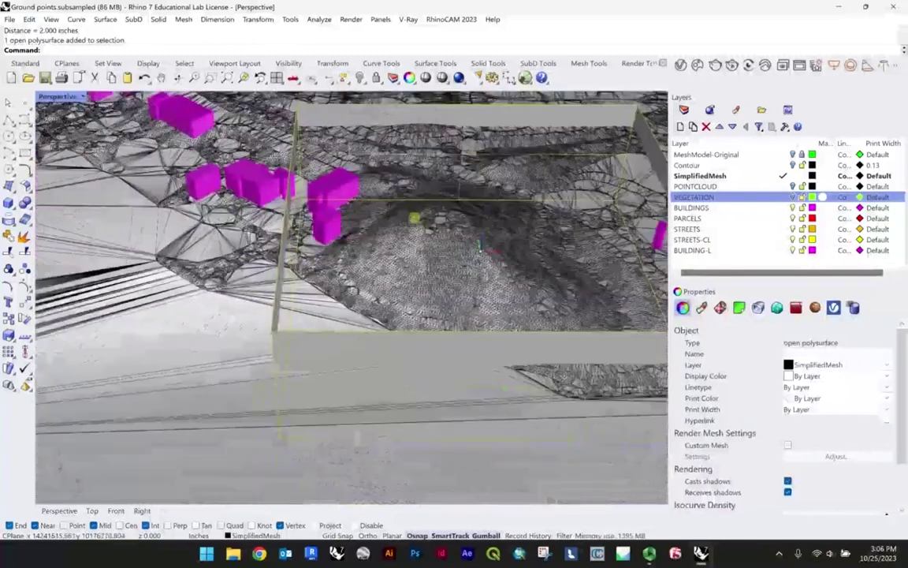
scroll(414, 229, down, 5)
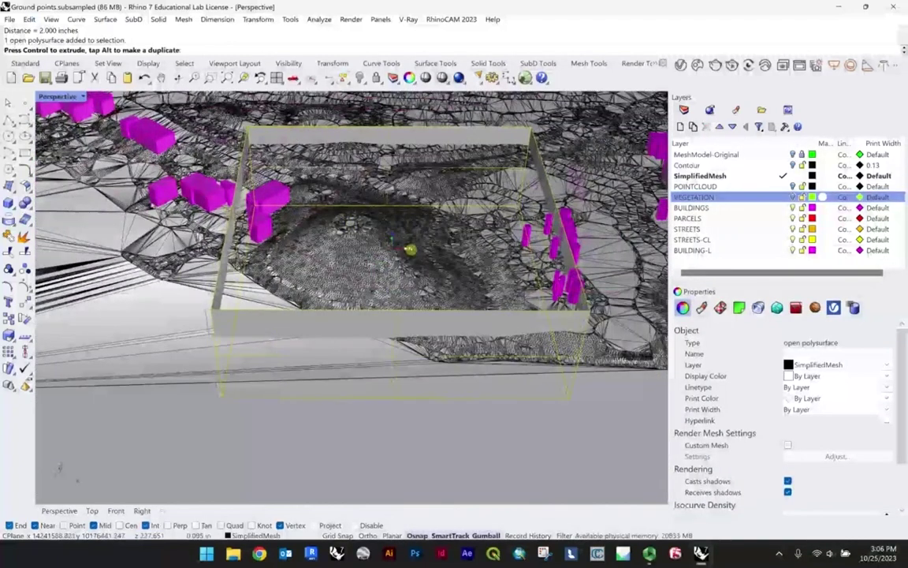
click(497, 448)
- Examine which small columns and buildings the box frame's side walls cut through
scroll(553, 377, up, 5)
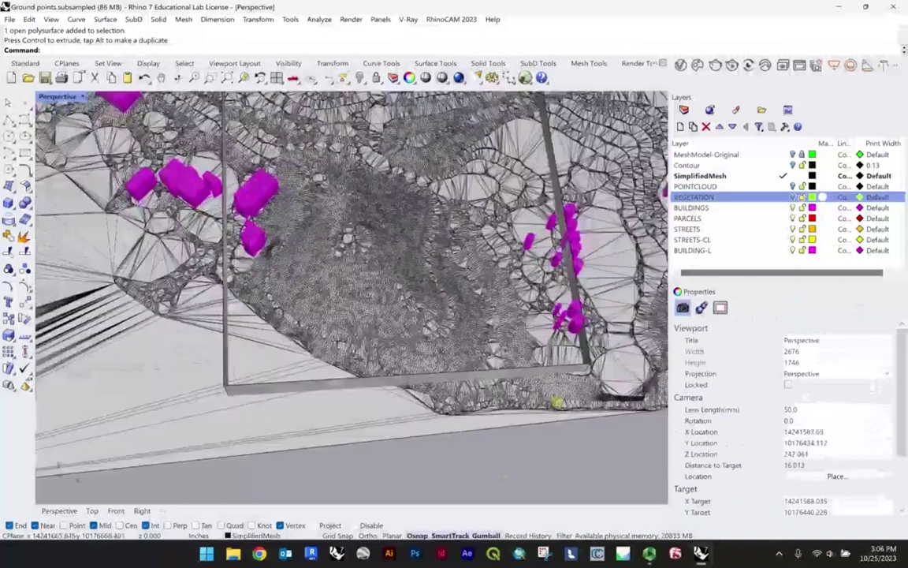
scroll(554, 377, up, 3)
scroll(393, 204, up, 8)
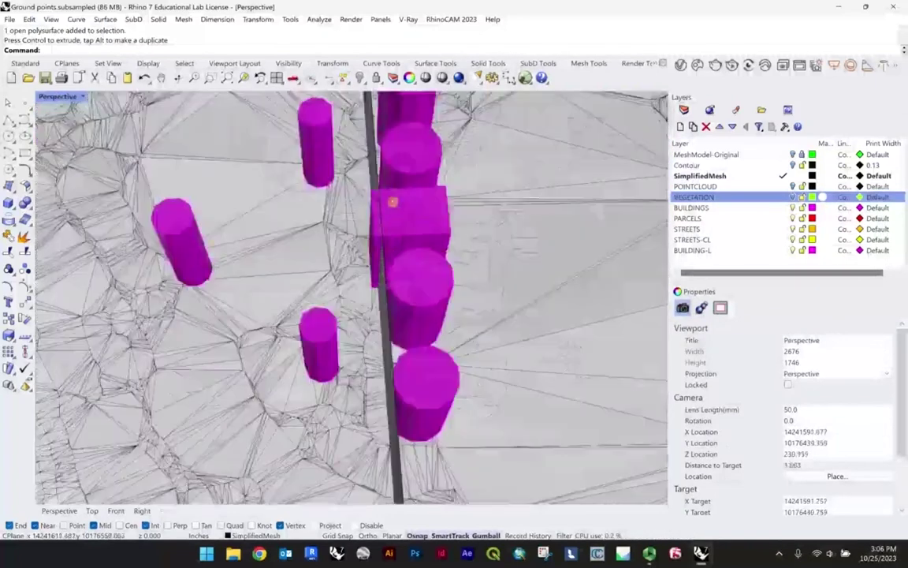
scroll(397, 207, down, 16)
shift+right_drag(366, 244, 392, 268)
scroll(261, 243, up, 8)
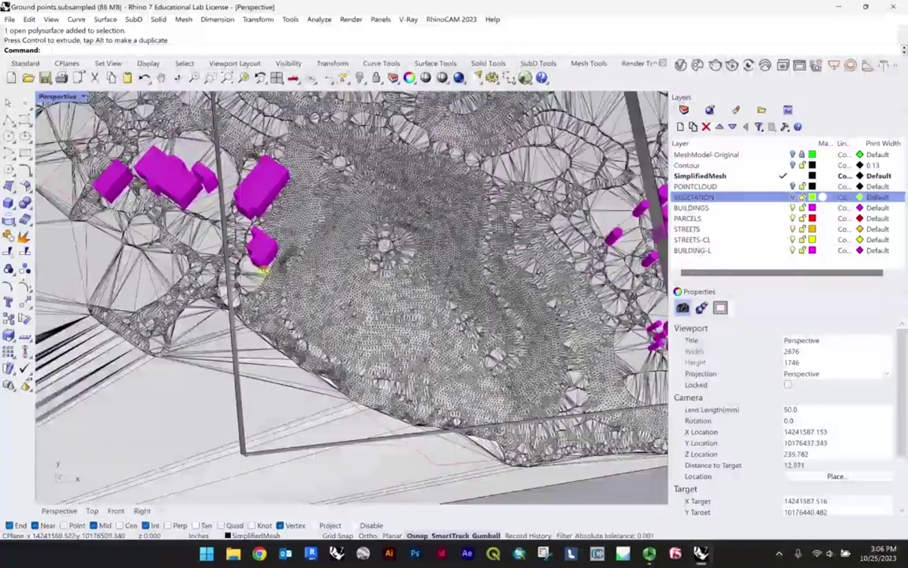
right_drag(259, 270, 316, 197)
- Try another small horizontal shift of the box frame and undo the move
click(308, 270)
right_drag(308, 270, 276, 304)
drag(436, 239, 434, 242)
scroll(434, 242, down, 4)
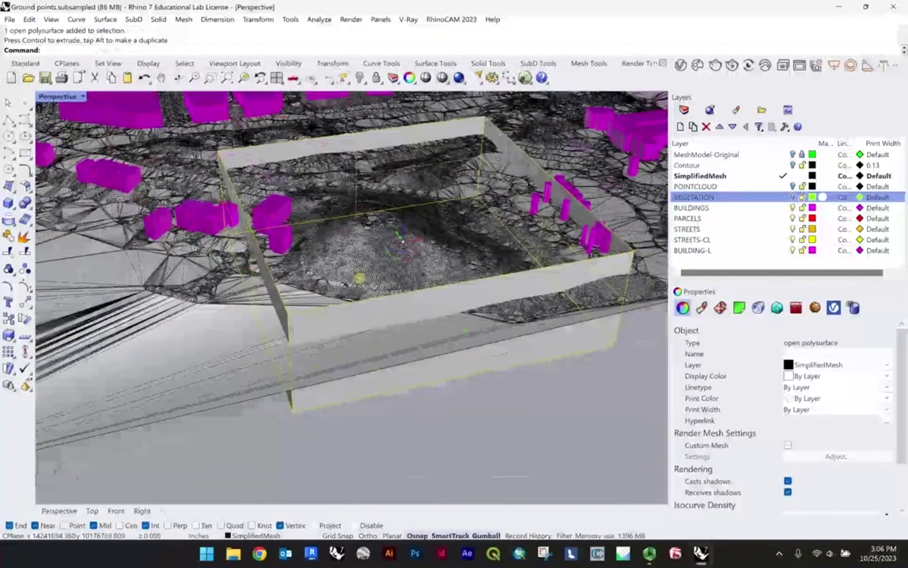
right_drag(361, 276, 372, 340)
scroll(504, 270, up, 7)
right_drag(499, 272, 461, 278)
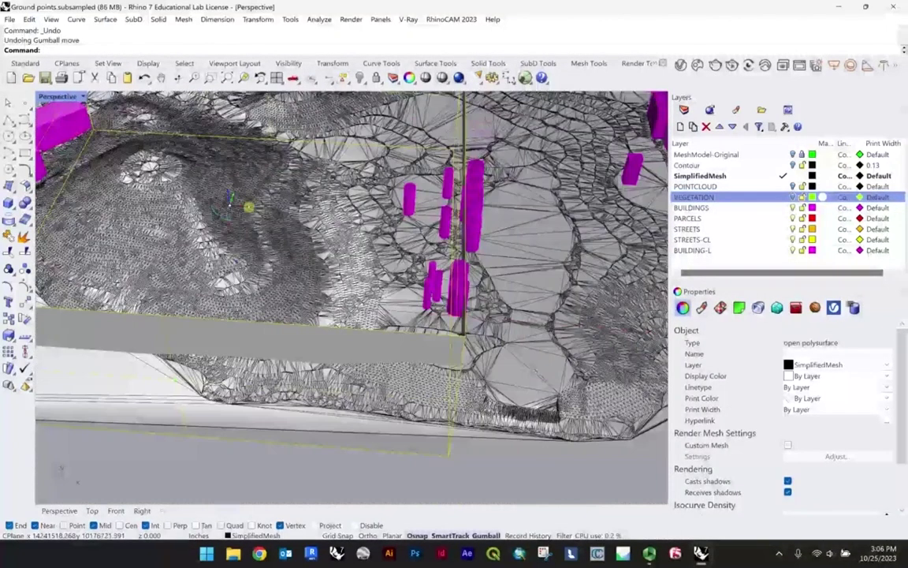
- Shift the box frame slightly sideways toward the row of small columns, deselect it and check its new placement
drag(249, 205, 257, 206)
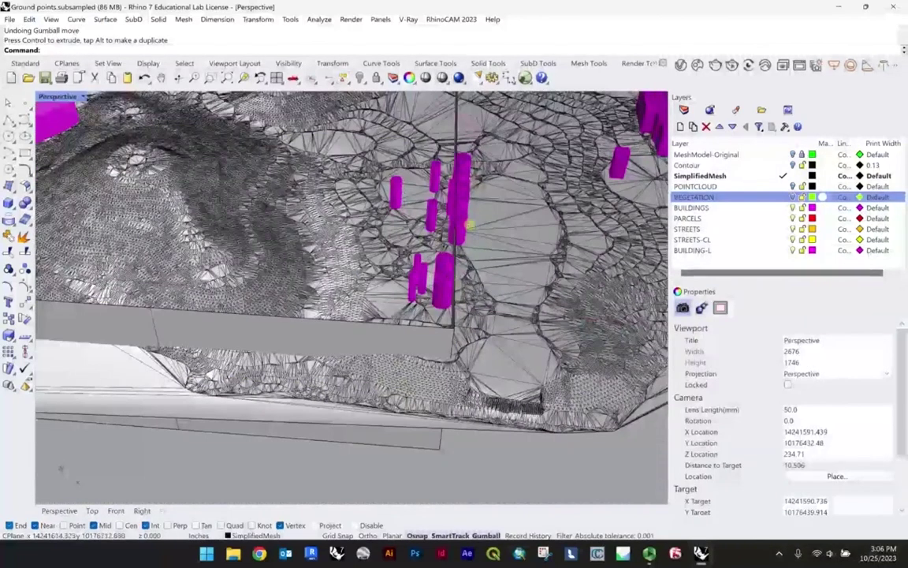
right_drag(423, 198, 392, 280)
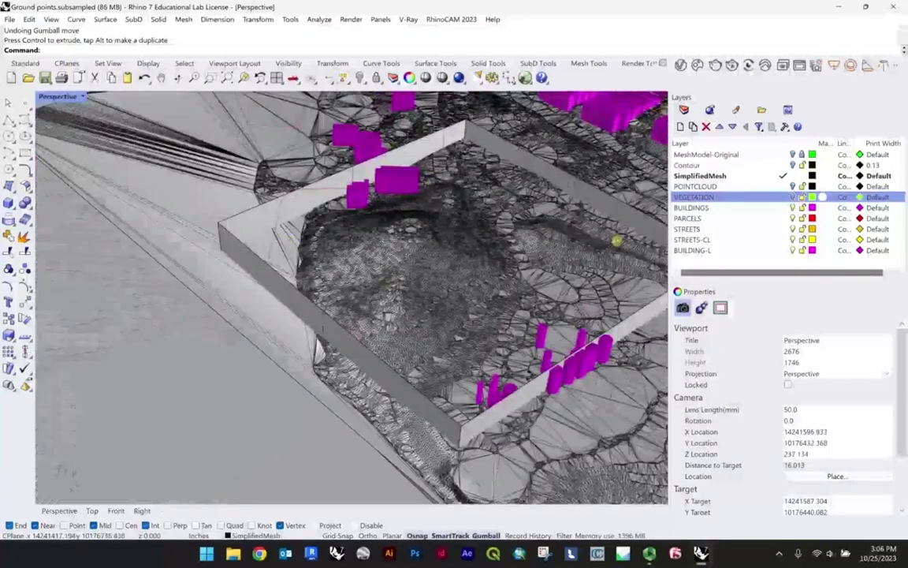
right_drag(452, 315, 237, 324)
scroll(290, 290, down, 5)
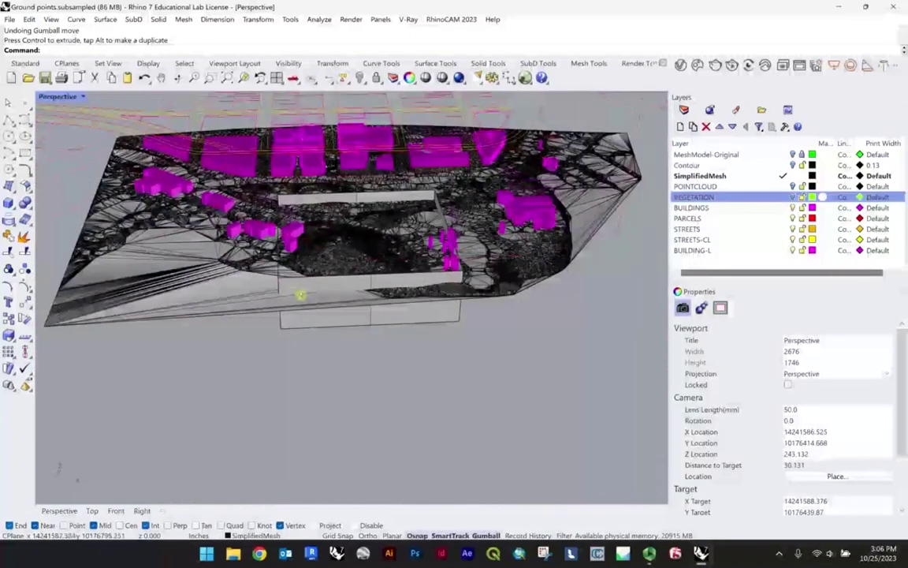
- Trim away the terrain mesh outside the box frame with MeshTrim, using the frame as the cutting object
click(300, 289)
text(Mesh)
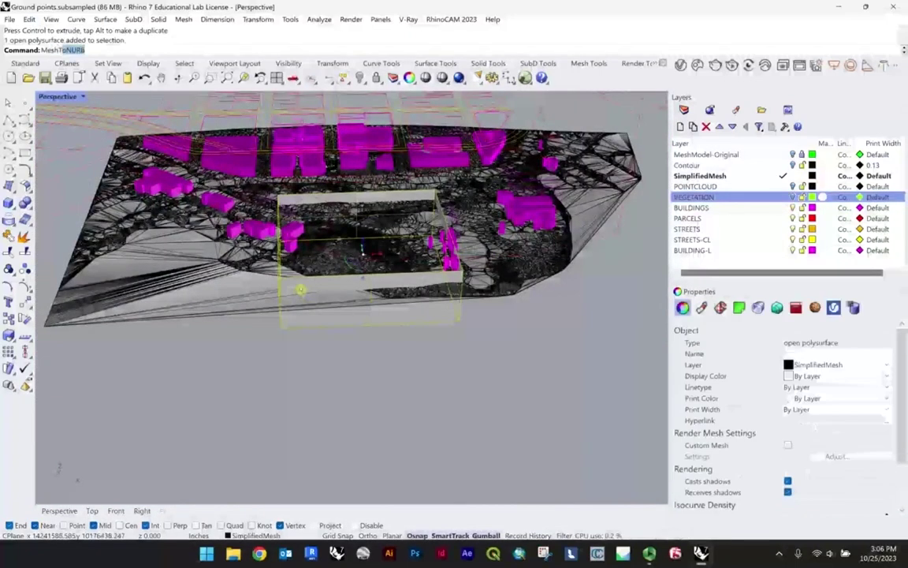
text(Trim)
key(Return)
click(268, 288)
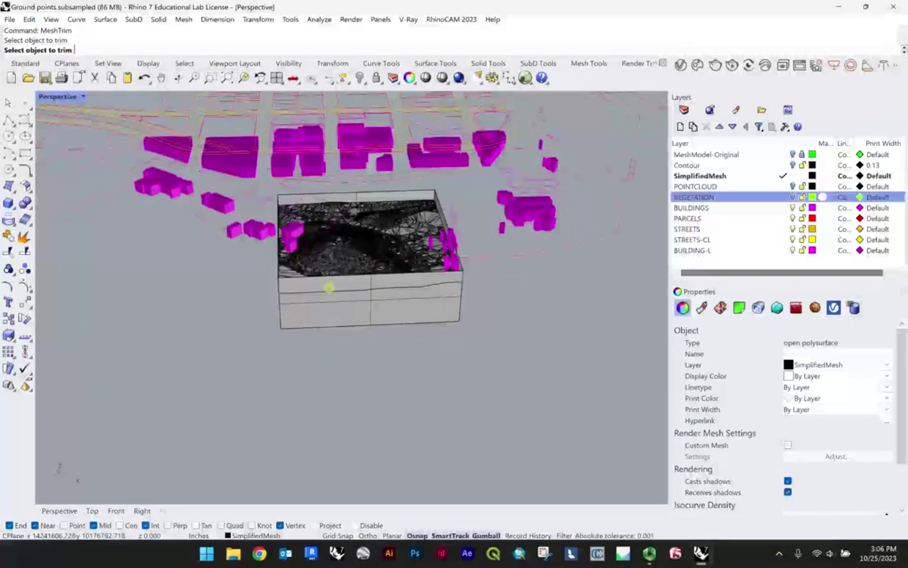
scroll(278, 240, up, 6)
scroll(350, 322, down, 4)
scroll(350, 321, down, 2)
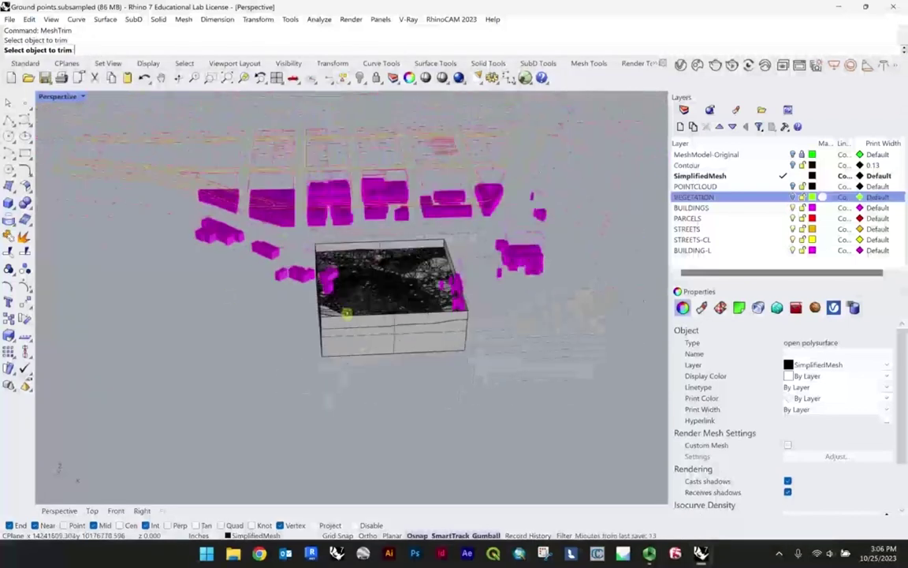
key(Escape)
scroll(296, 298, down, 1)
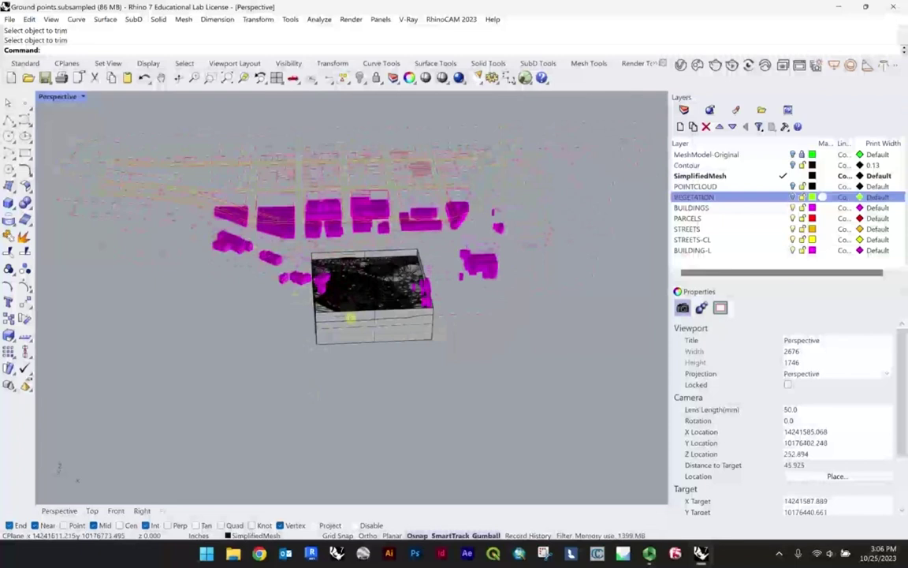
- Examine the trimmed terrain inside the box frame and check how the frame walls select
scroll(350, 318, up, 3)
click(350, 316)
click(387, 416)
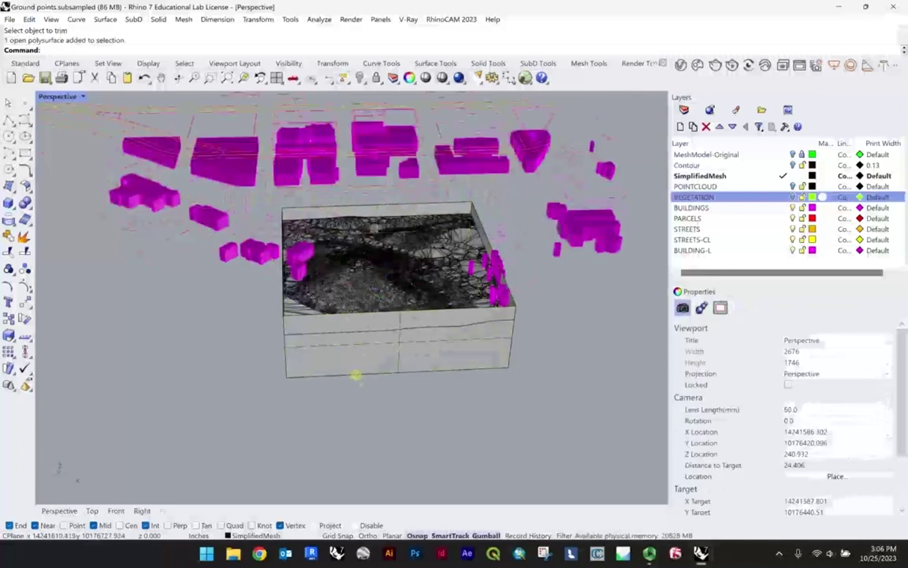
click(355, 374)
key(Escape)
right_drag(344, 322, 473, 300)
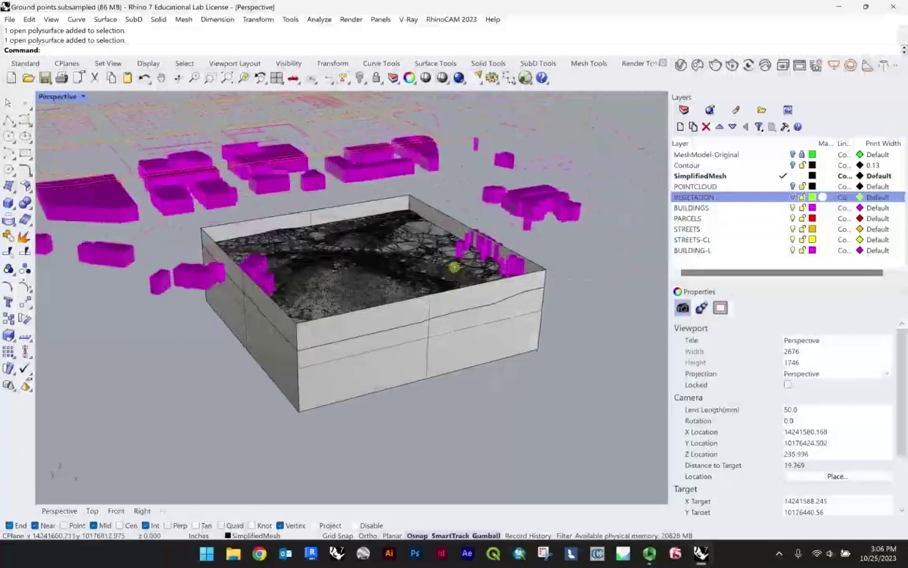
click(536, 290)
key(Escape)
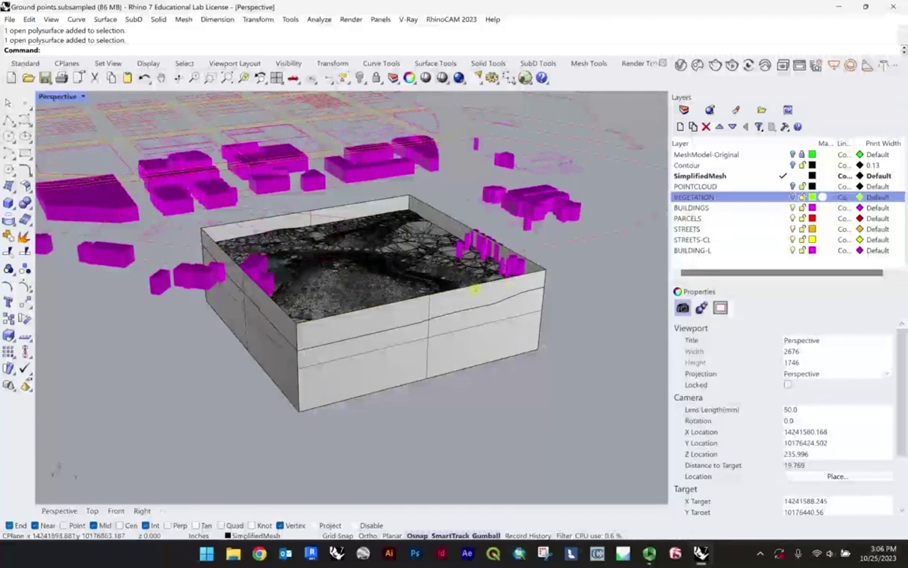
- Duplicate the box frame's four top edges with DupEdge and join them into one closed curve
ctrl+shift+click(429, 297)
ctrl+shift+click(447, 222)
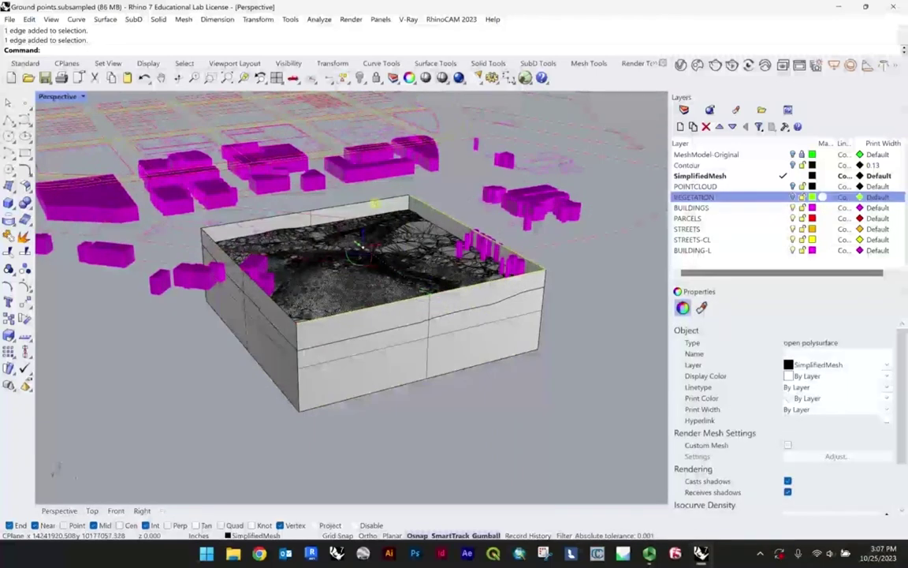
ctrl+shift+click(374, 202)
scroll(235, 244, up, 2)
ctrl+shift+click(182, 228)
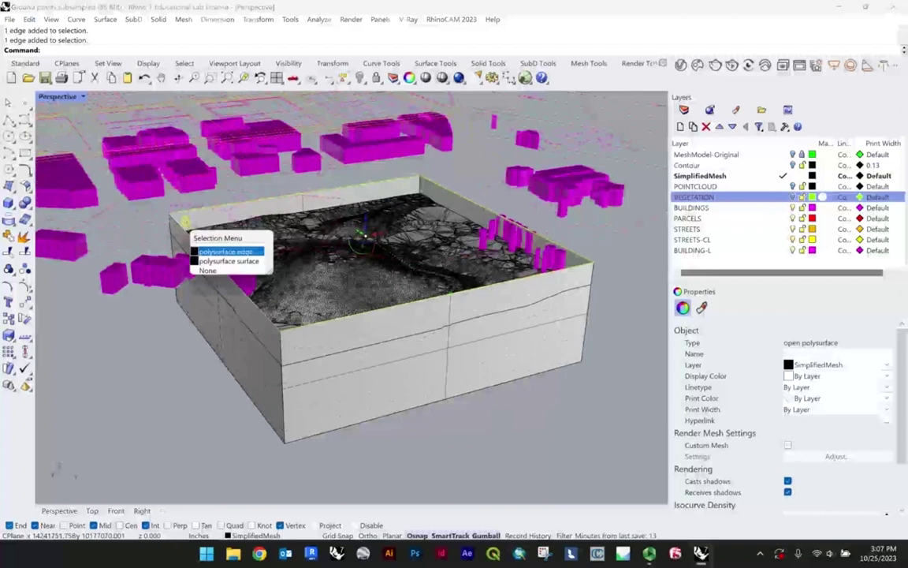
click(186, 221)
text(DupBorder)
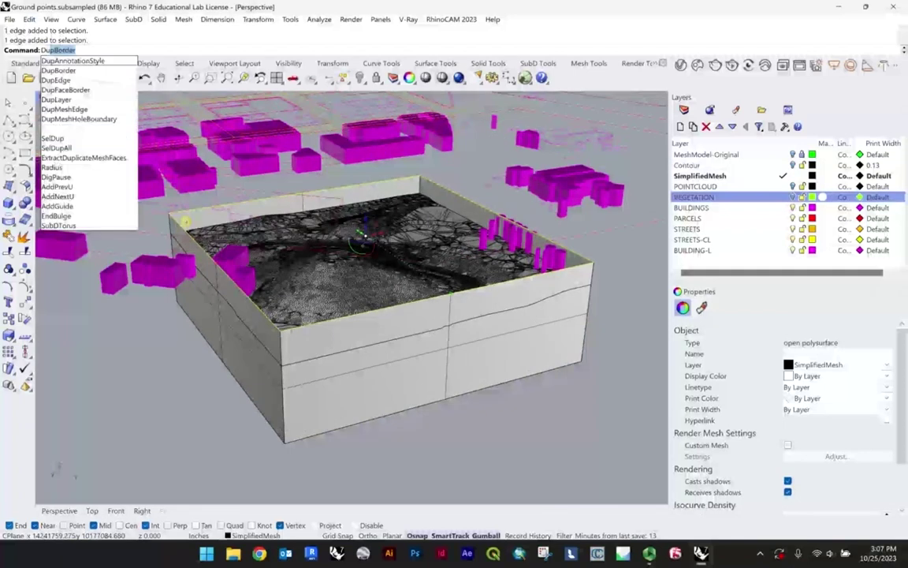
click(70, 81)
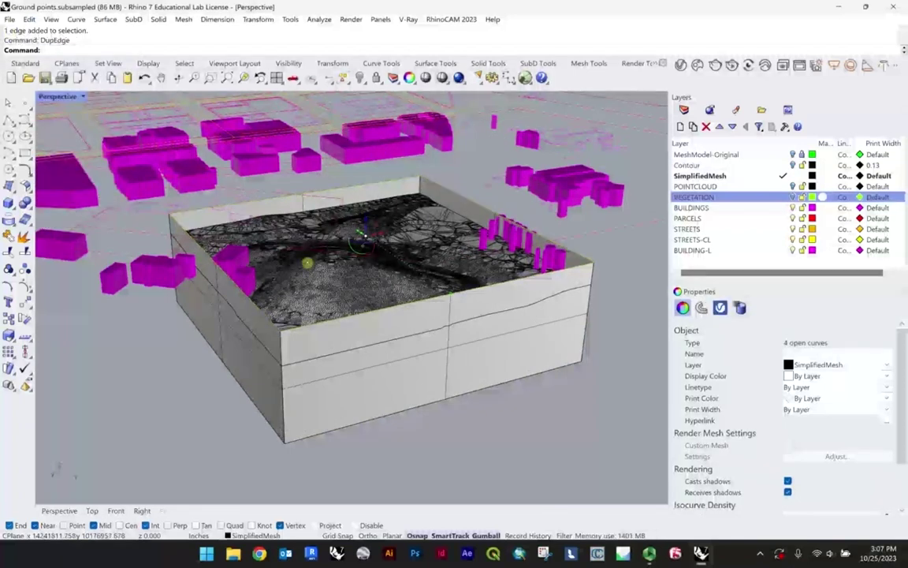
key(Return)
- Select the closed curve joined from the frame's top edges and frame it in the Top view
click(340, 330)
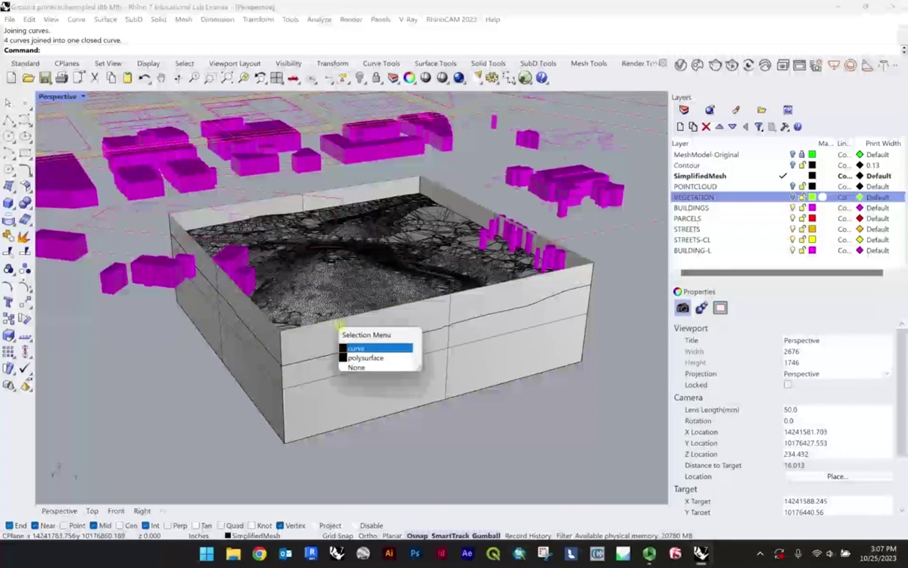
click(369, 349)
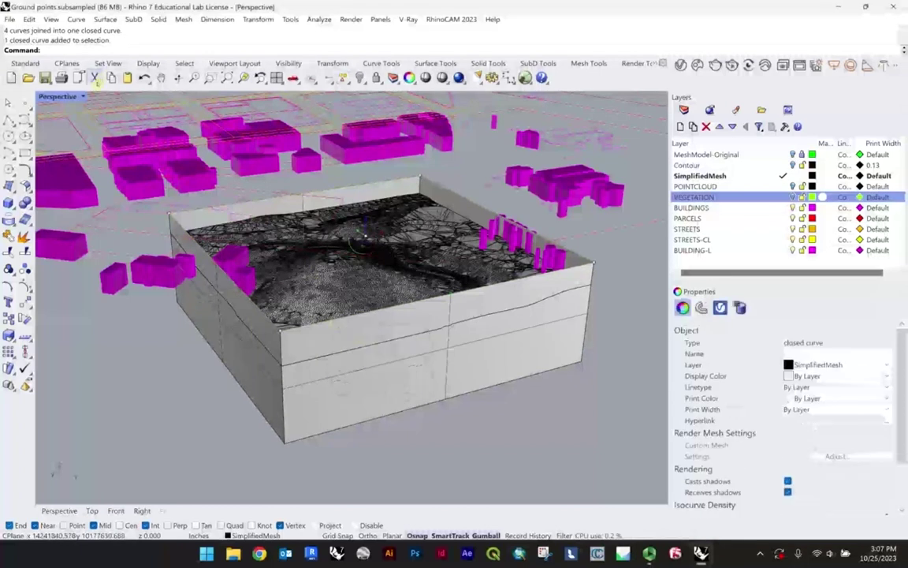
double_click(62, 95)
double_click(48, 96)
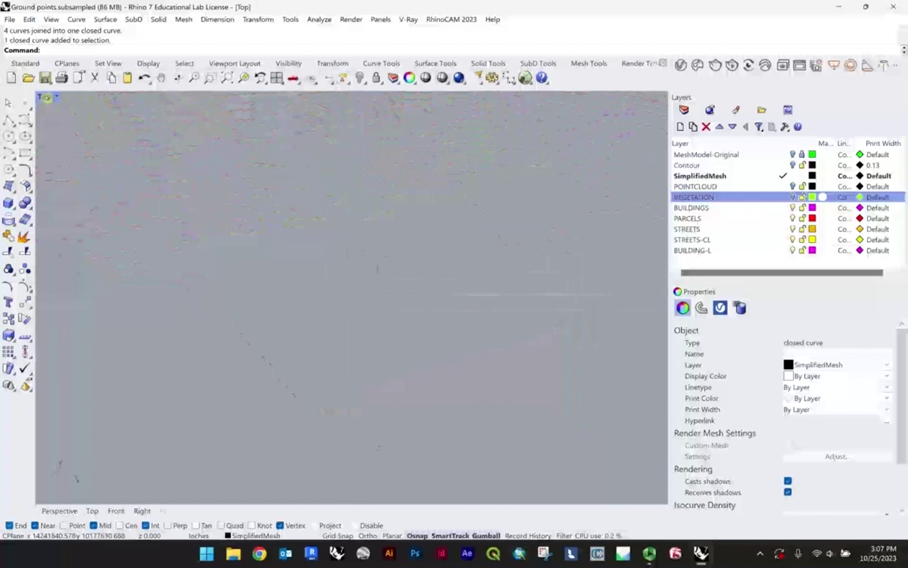
text(ZS)
key(Return)
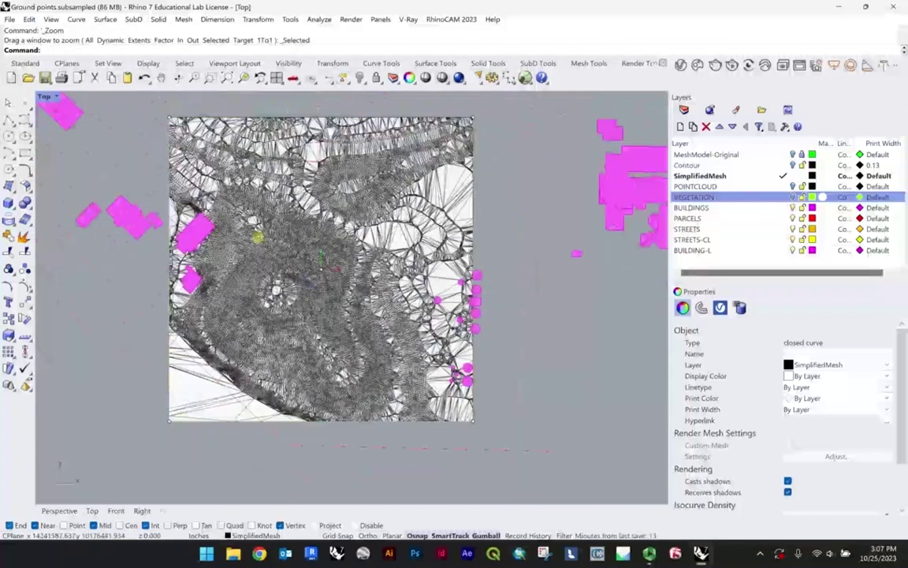
- Trim the site linework beyond the frame's upper and left edges, using the closed curve as the cutting object
text(Trim)
key(Return)
scroll(421, 192, down, 2)
right_drag(471, 110, 460, 163)
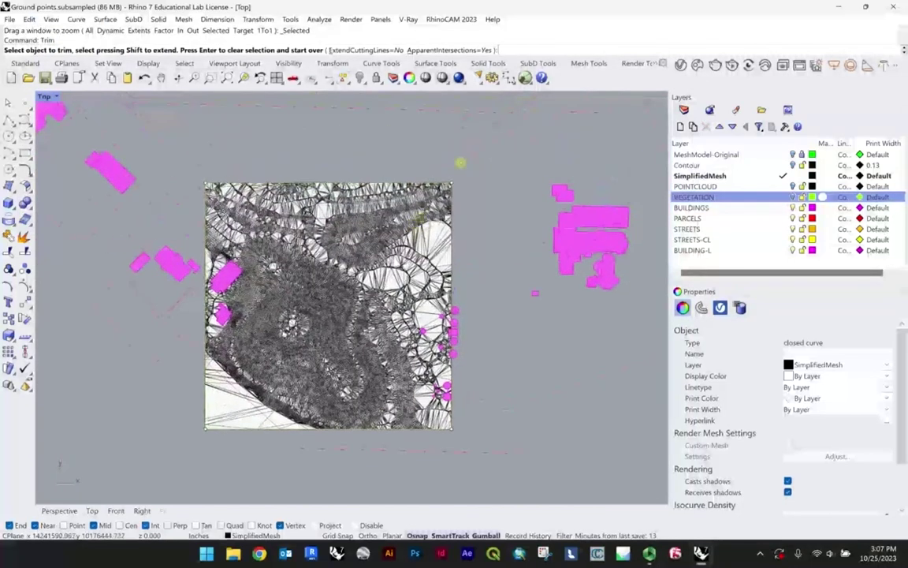
scroll(460, 162, up, 4)
click(480, 149)
scroll(445, 159, down, 4)
scroll(230, 216, up, 4)
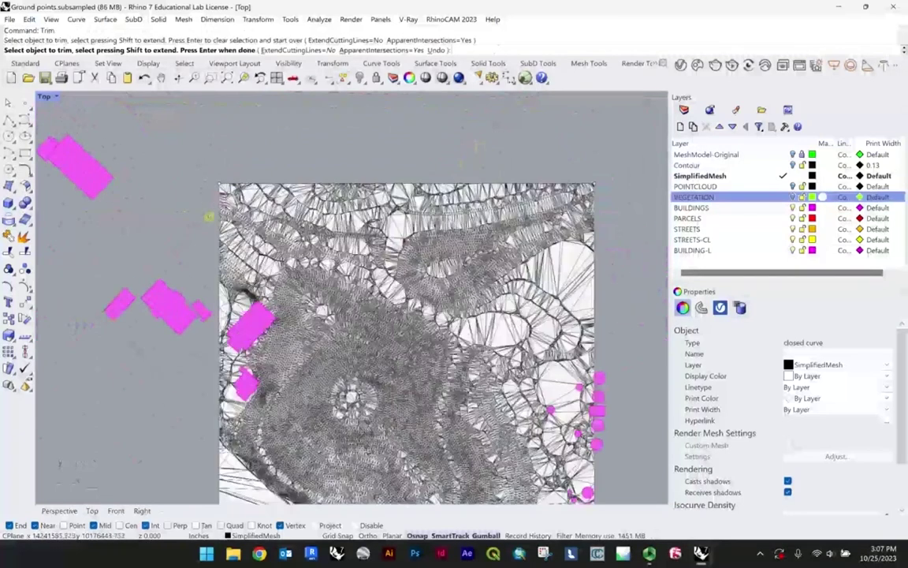
click(202, 223)
scroll(203, 223, up, 3)
click(197, 217)
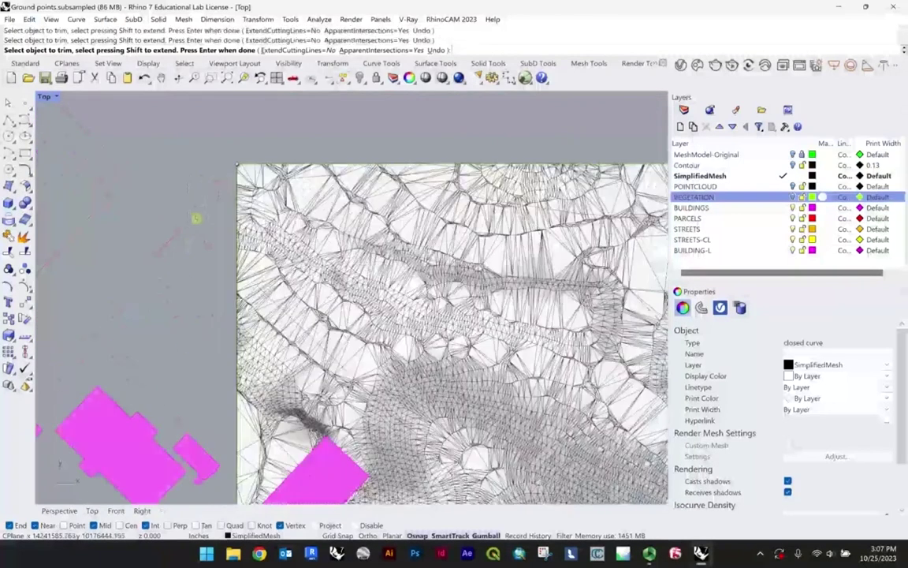
scroll(199, 219, down, 4)
scroll(233, 258, up, 2)
right_drag(394, 431, 366, 337)
scroll(366, 336, down, 6)
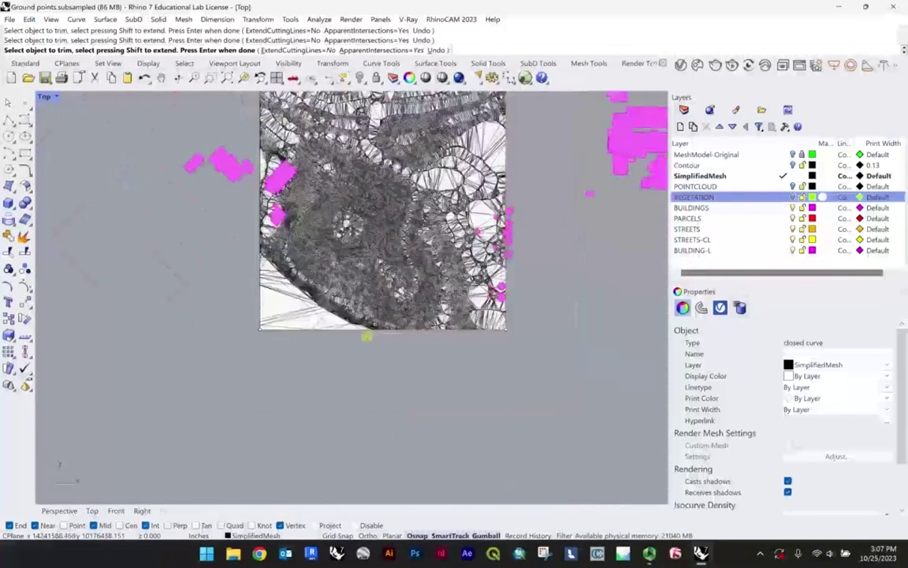
scroll(329, 205, up, 2)
key(Return)
- Select the city blocks, streets and terrain together and ungroup them with Ungroup
scroll(339, 198, down, 6)
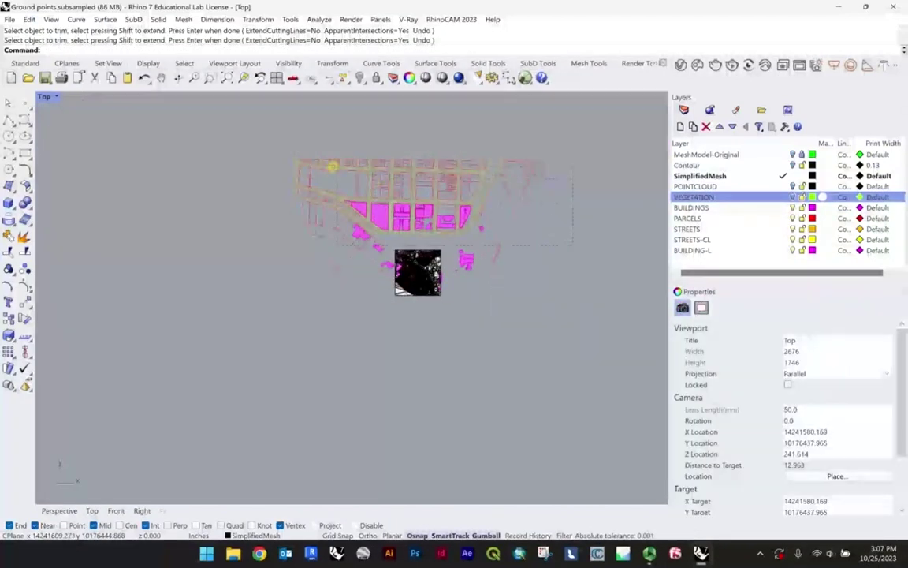
drag(333, 165, 228, 110)
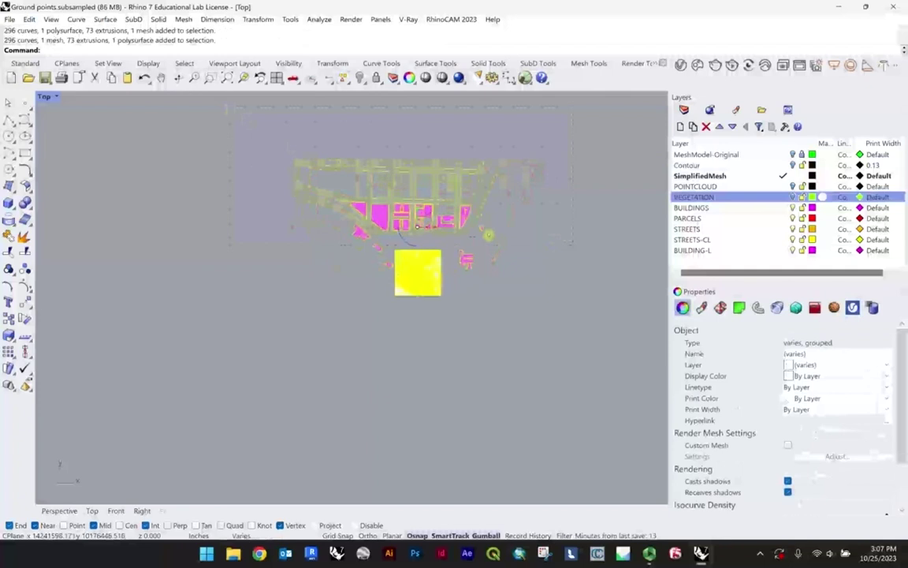
scroll(464, 235, up, 3)
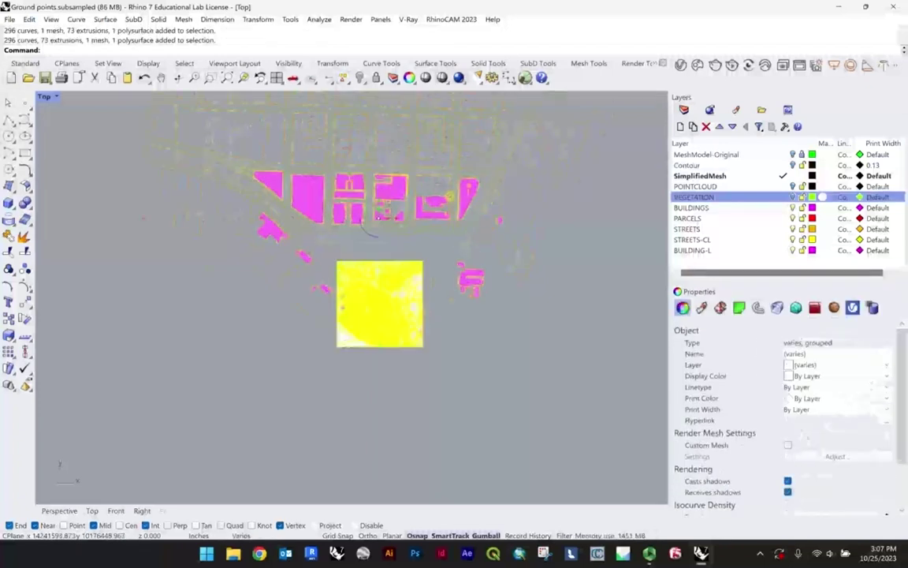
text(Ungroup)
key(Return)
- Delete all the city blocks, streets and buildings above the terrain square in plan
right_drag(433, 236, 418, 296)
scroll(434, 286, down, 2)
drag(633, 292, 196, 182)
key(Delete)
scroll(477, 359, up, 2)
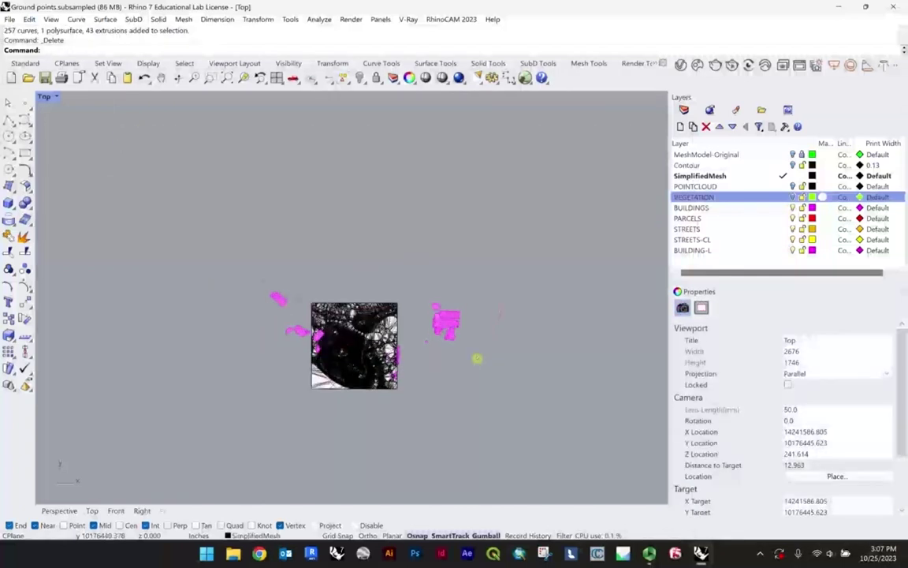
- Delete the building cluster to the right of the frame in plan and the small columns straddling its right edge
scroll(477, 358, up, 1)
drag(576, 395, 384, 223)
key(Delete)
scroll(390, 289, up, 5)
key(Delete)
scroll(422, 379, down, 4)
scroll(359, 319, up, 3)
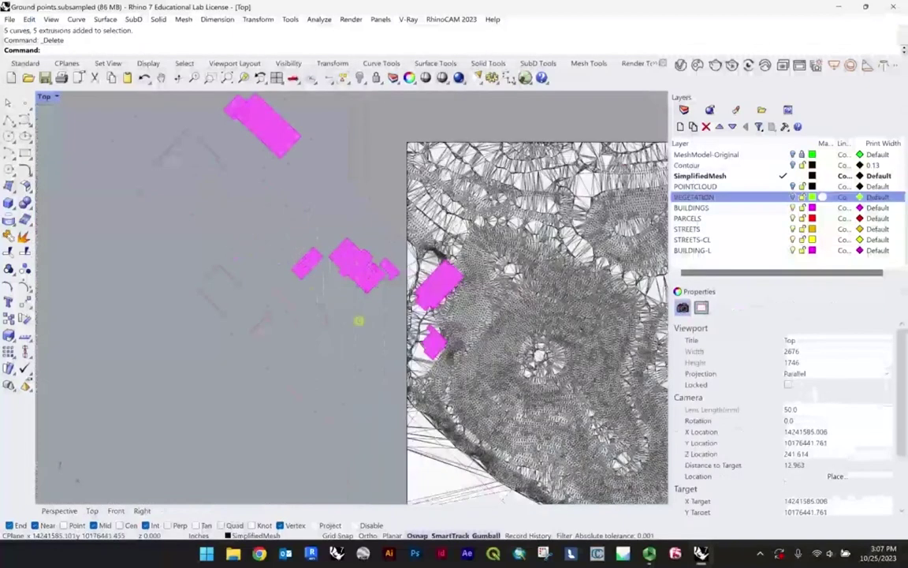
- Delete the buildings and leftover curves to the left of the frame in plan
drag(384, 431, 199, 126)
key(Delete)
scroll(277, 244, down, 12)
scroll(342, 261, up, 10)
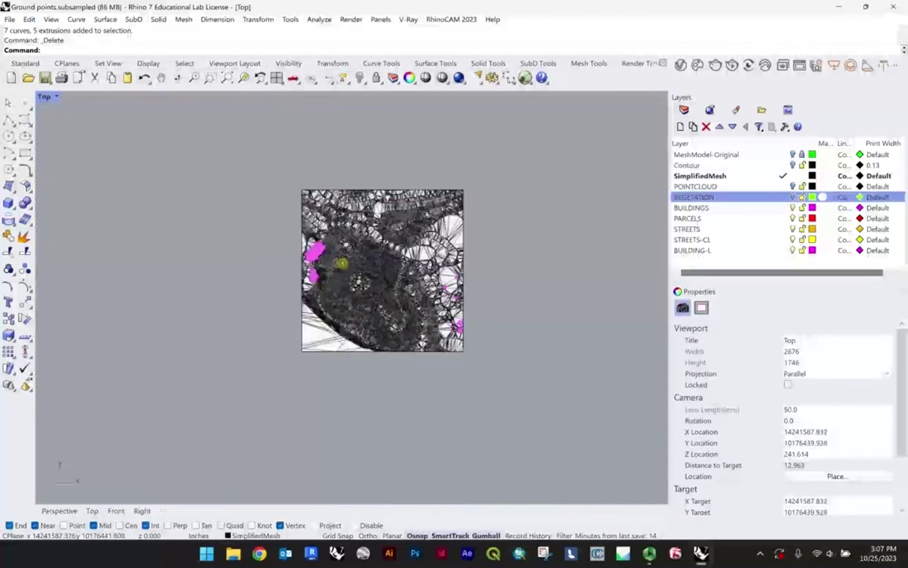
- Examine the remaining terrain, buildings and columns inside the box frame from several sides in the Perspective view
double_click(44, 97)
double_click(364, 97)
right_drag(339, 149, 217, 214)
scroll(349, 164, up, 3)
scroll(208, 205, down, 4)
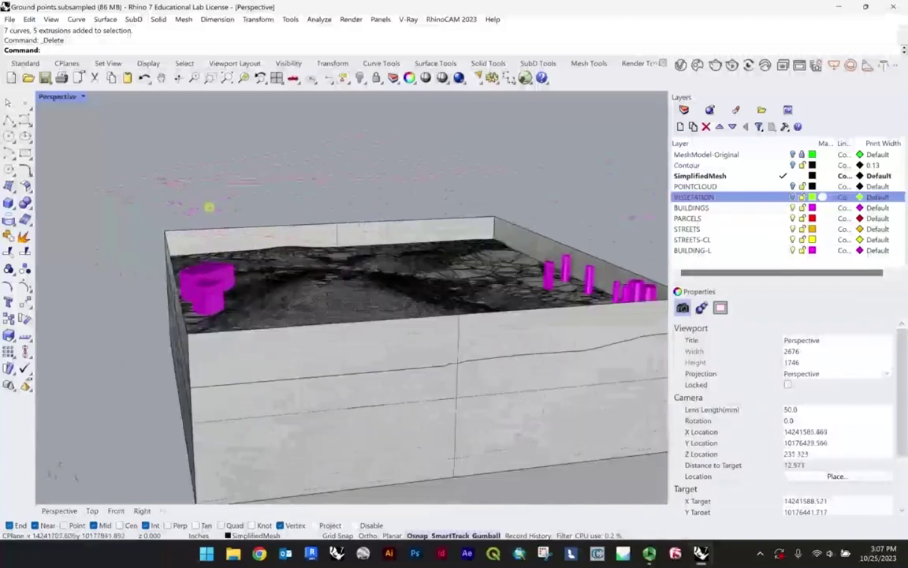
scroll(579, 211, up, 4)
scroll(543, 217, down, 4)
scroll(202, 217, up, 4)
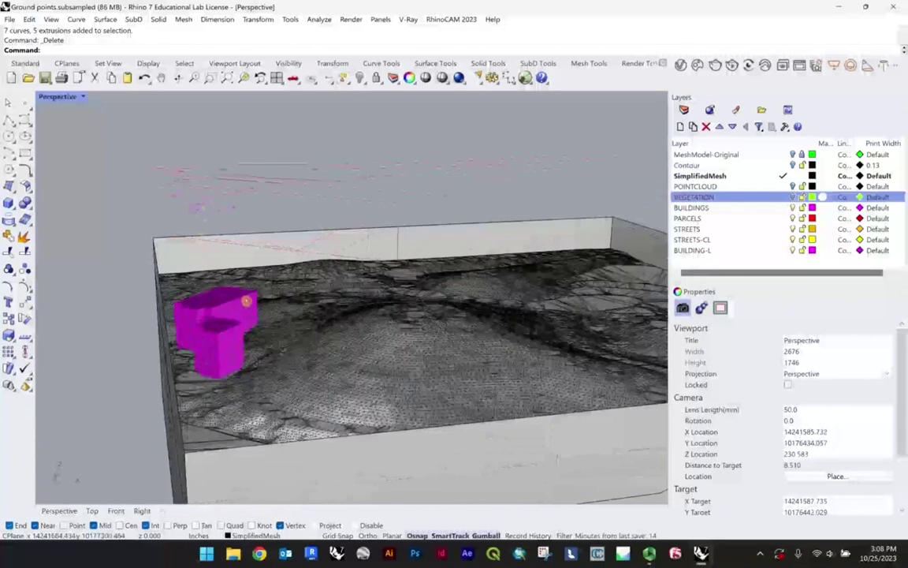
right_drag(247, 300, 359, 316)
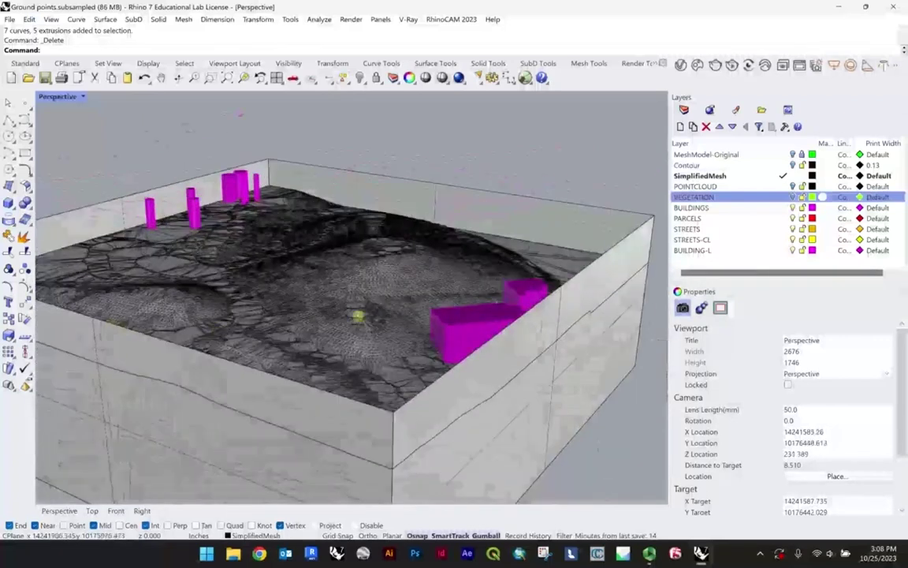
scroll(359, 315, down, 4)
scroll(540, 291, down, 6)
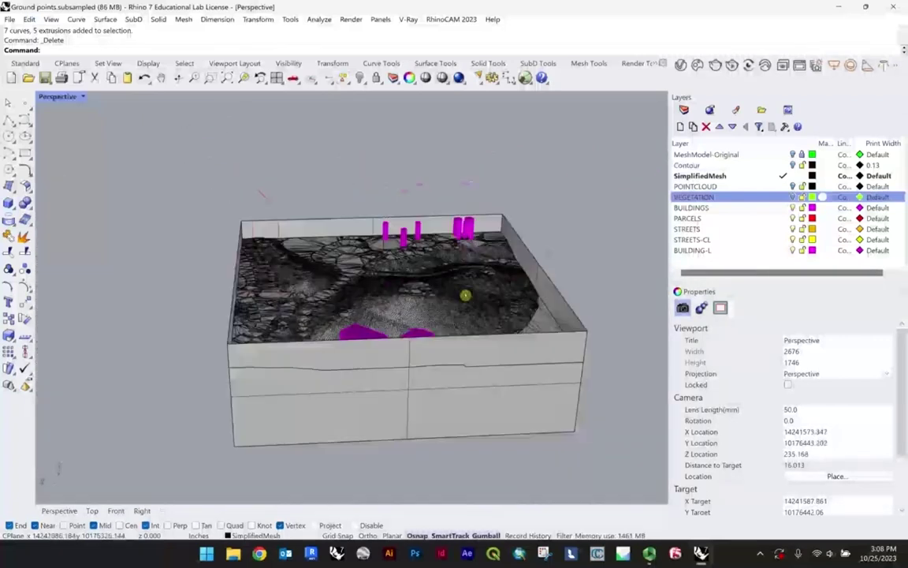
scroll(447, 271, up, 5)
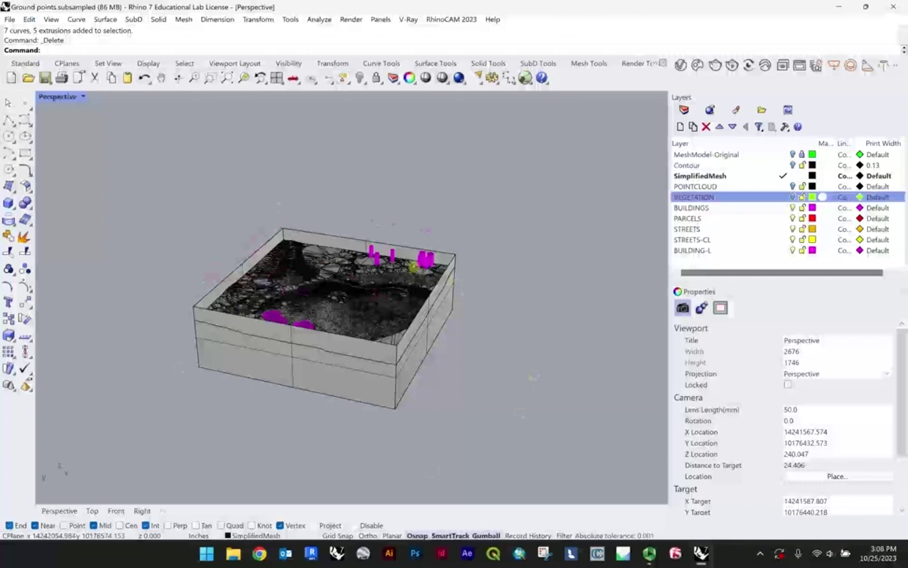
scroll(366, 292, up, 4)
right_drag(369, 294, 393, 325)
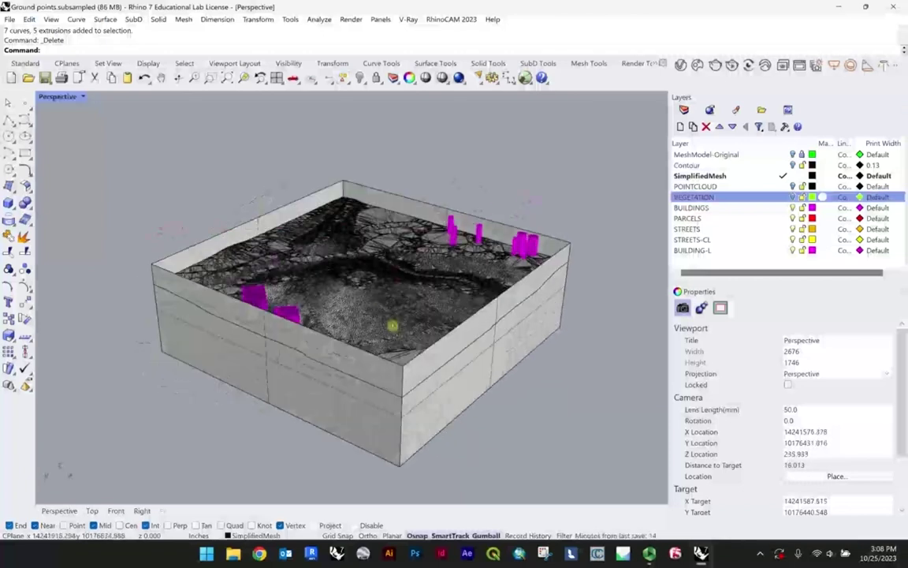
scroll(390, 332, down, 5)
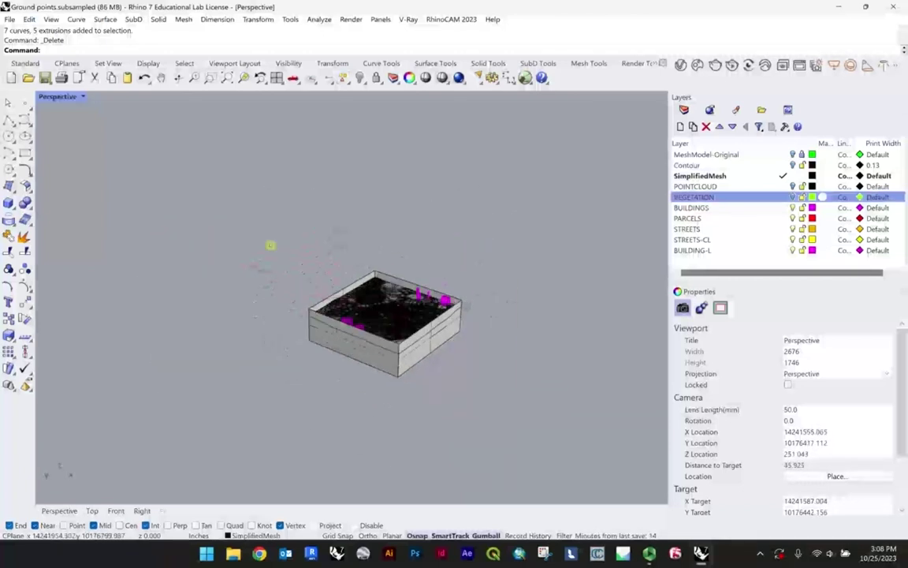
- Select everything around the box frame to check what is left, clear the selection and inspect the model again
drag(182, 136, 615, 473)
click(512, 379)
scroll(513, 378, up, 3)
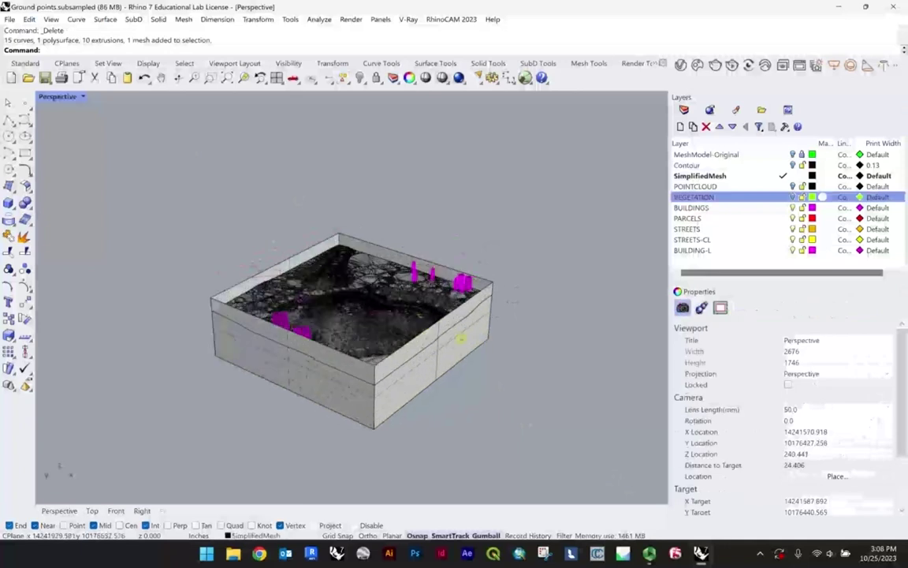
mouse_move(462, 334)
right_down()
mouse_move(324, 334)
mouse_move(321, 348)
mouse_move(465, 358)
mouse_move(497, 347)
mouse_move(471, 348)
right_up()
scroll(399, 298, down, 4)
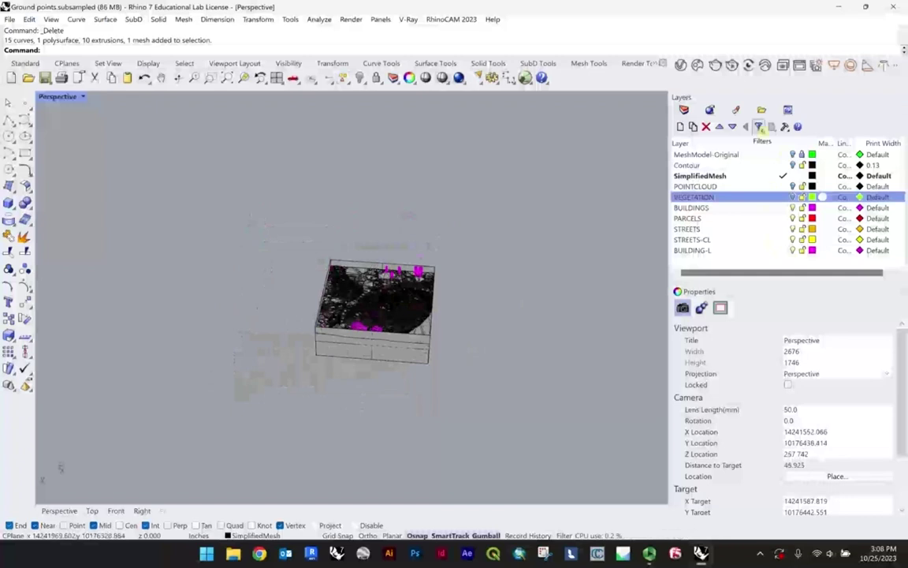
scroll(359, 308, up, 5)
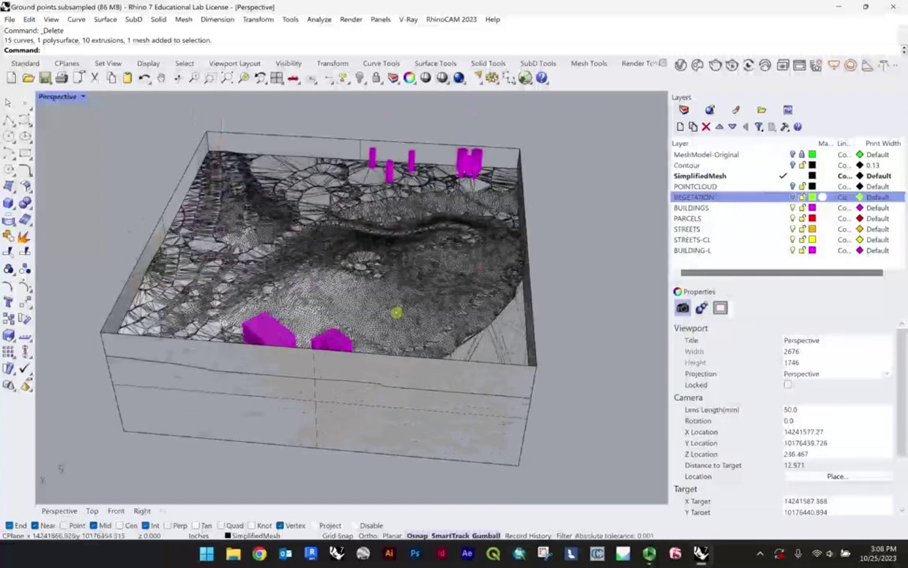
- Move the whole model from a bottom corner of the box frame to the origin 0,0,0 and zoom to it
scroll(489, 354, down, 6)
drag(534, 378, 268, 118)
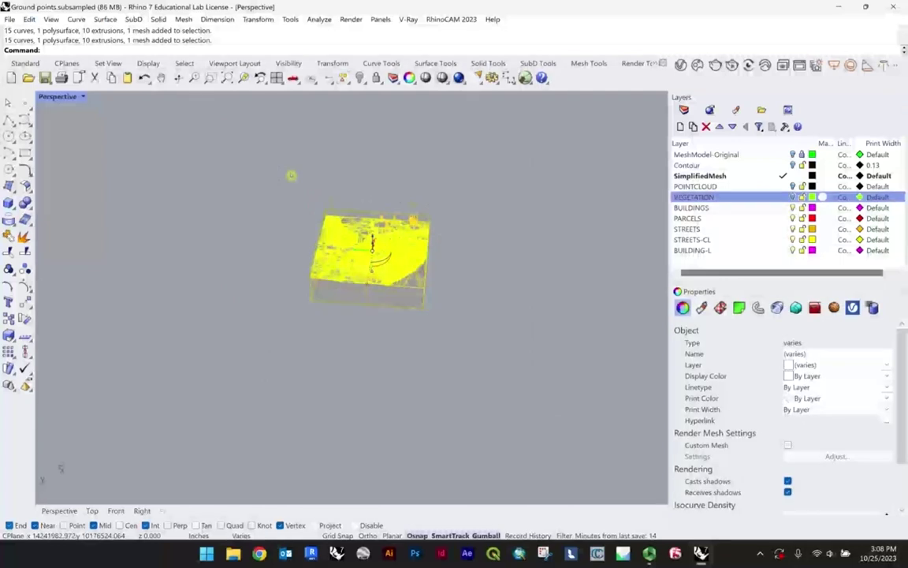
key(Return)
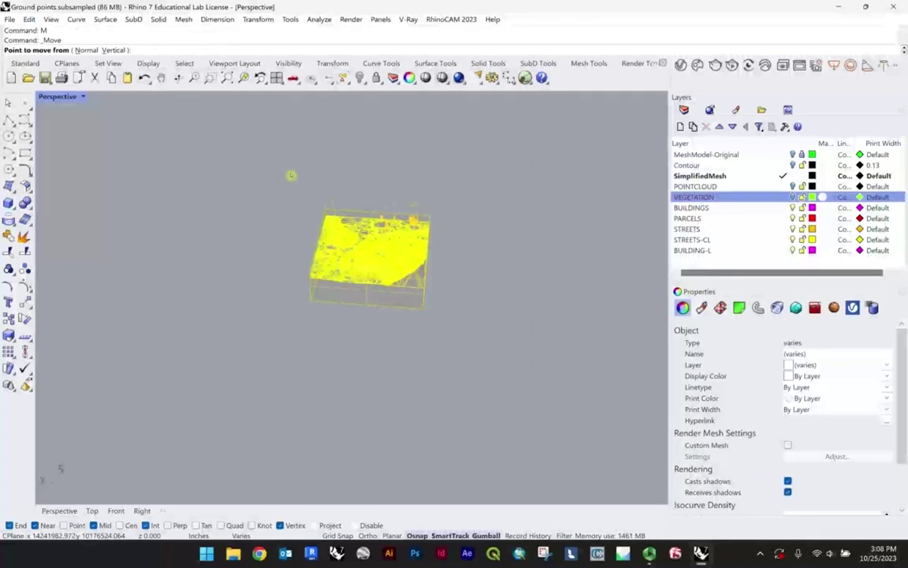
click(322, 217)
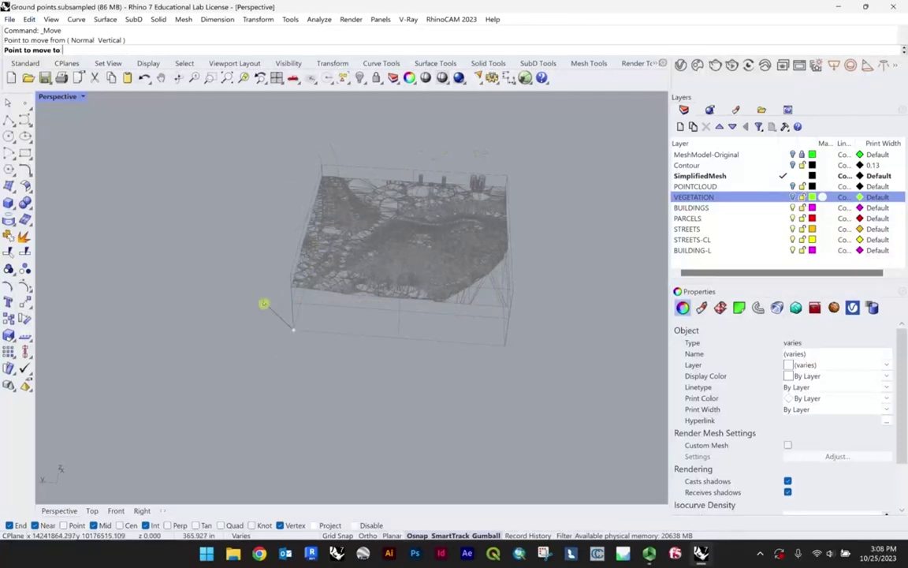
text(0,0,0)
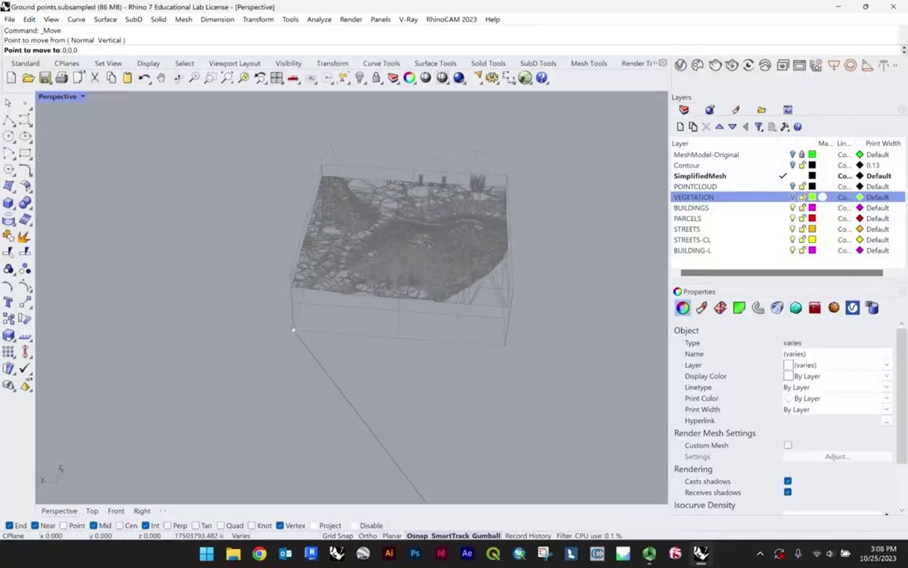
key(Return)
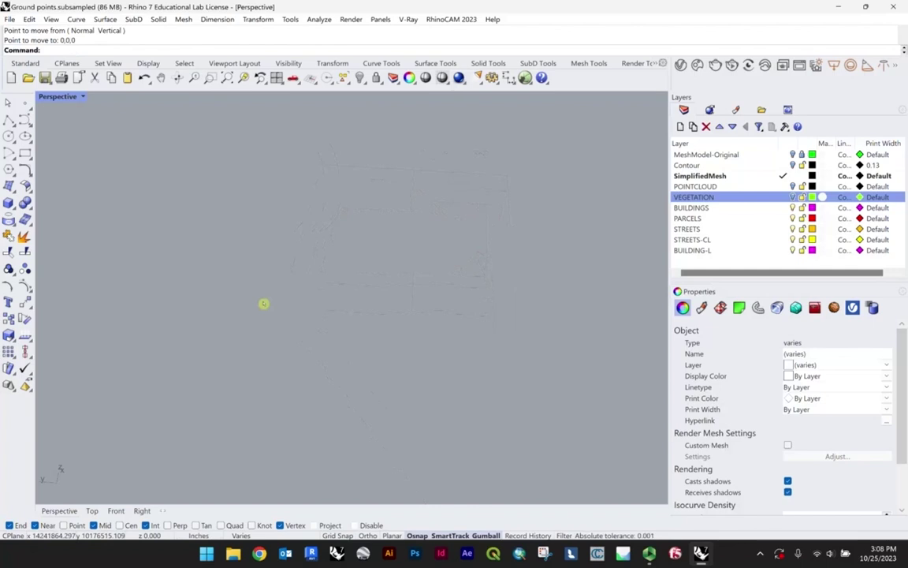
text(zs)
key(Return)
scroll(293, 312, down, 20)
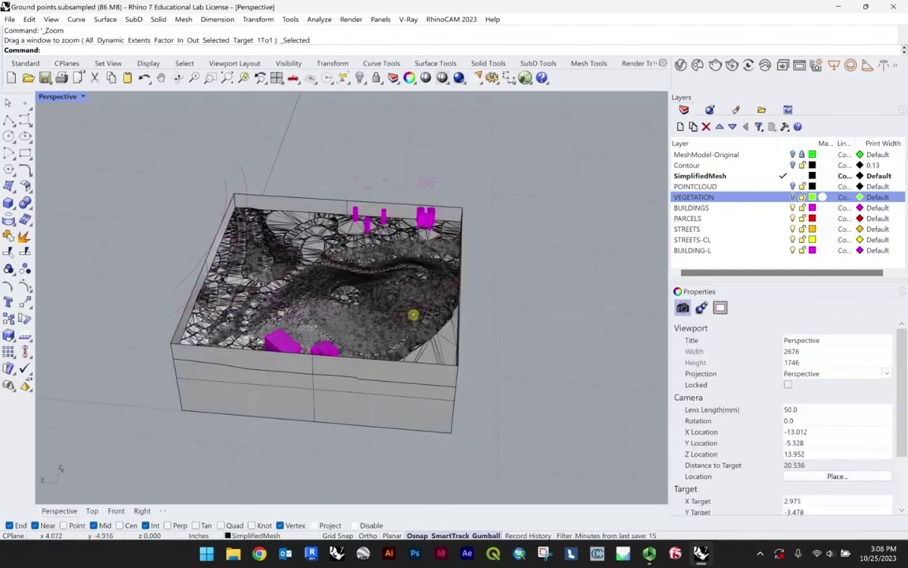
- Select the whole model together with its box frame and start exporting the selection
right_drag(413, 315, 168, 315)
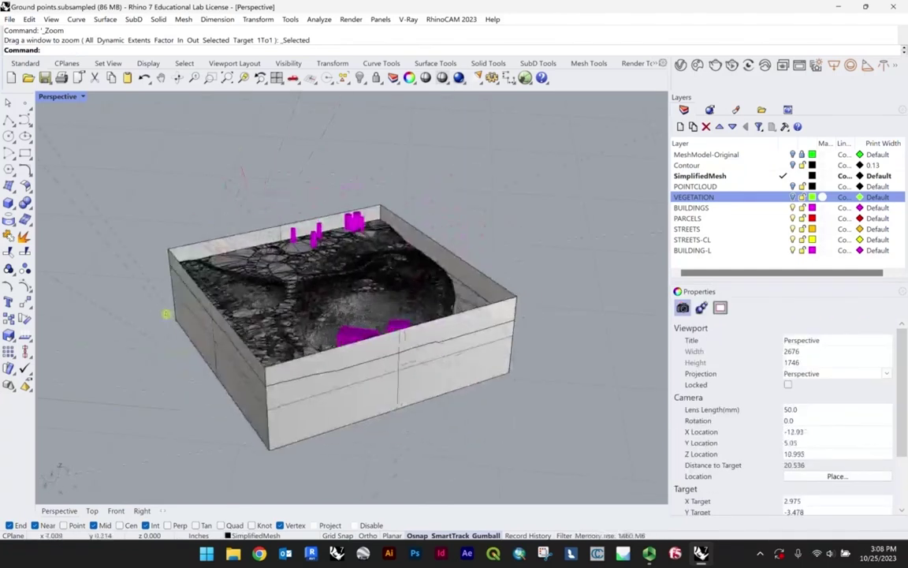
scroll(165, 232, down, 5)
mouse_move(130, 179)
mouse_down()
mouse_move(490, 412)
mouse_move(491, 426)
mouse_move(132, 169)
mouse_up()
click(380, 374)
click(9, 19)
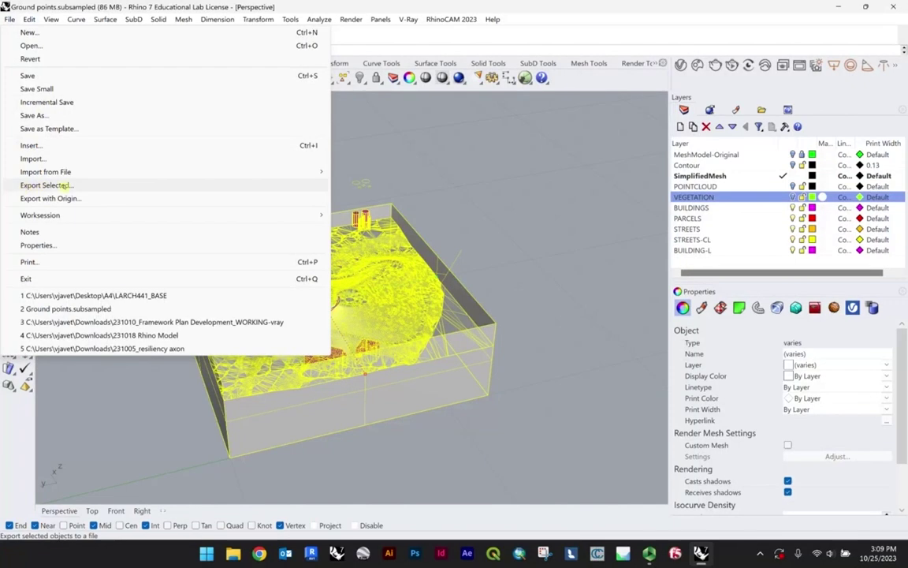
click(63, 184)
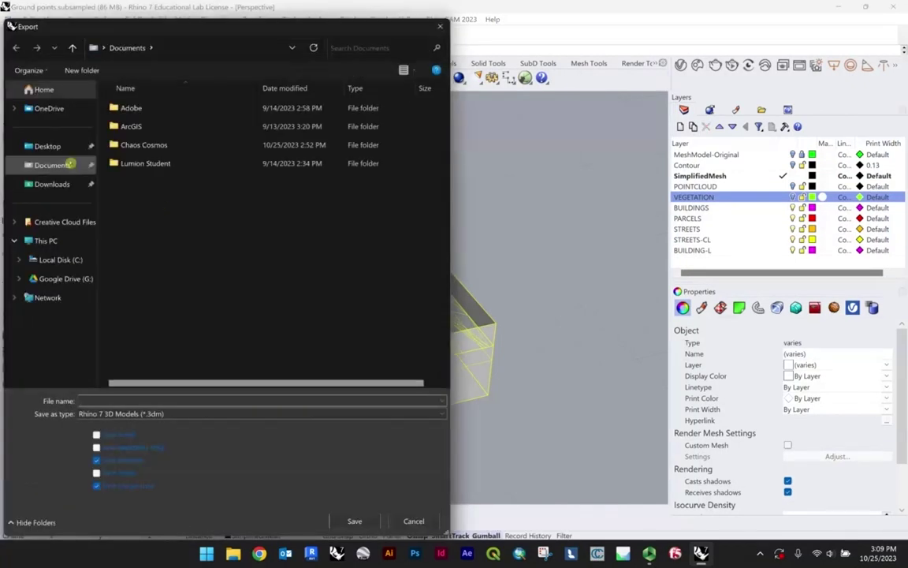
- Save the export as the Rhino 7 3D model LARCH441_CNC in the Desktop folder A3 and clear the selection
click(47, 146)
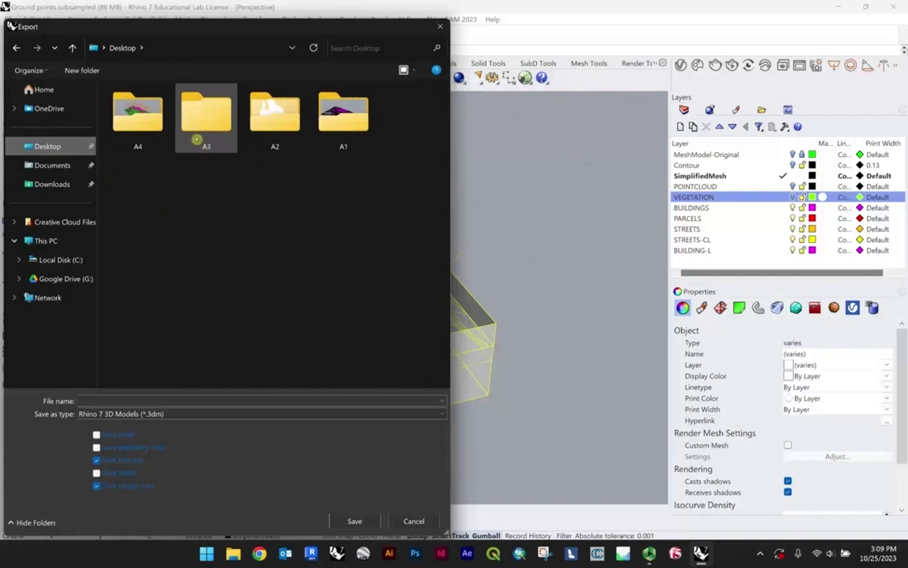
click(207, 119)
double_click(209, 121)
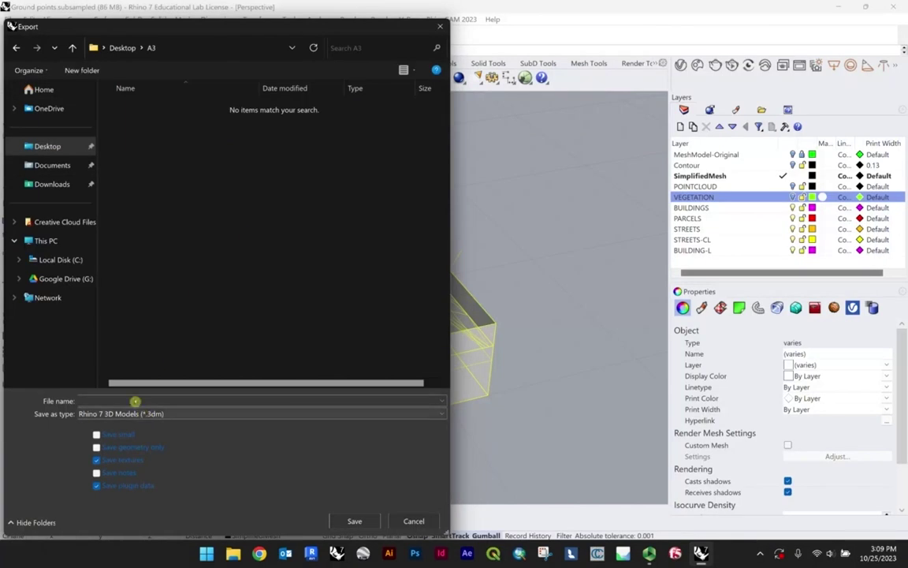
click(114, 400)
text(LAR)
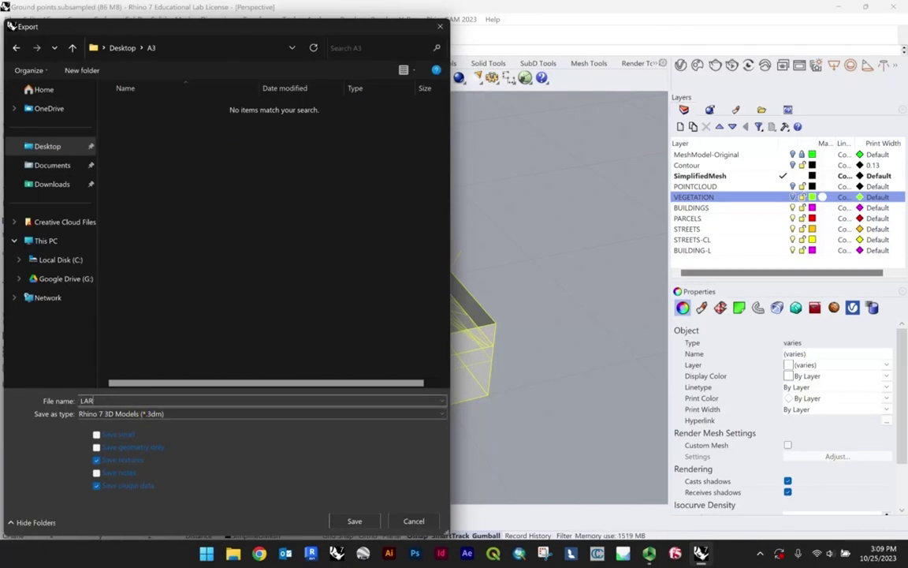
text(CH441_CNC)
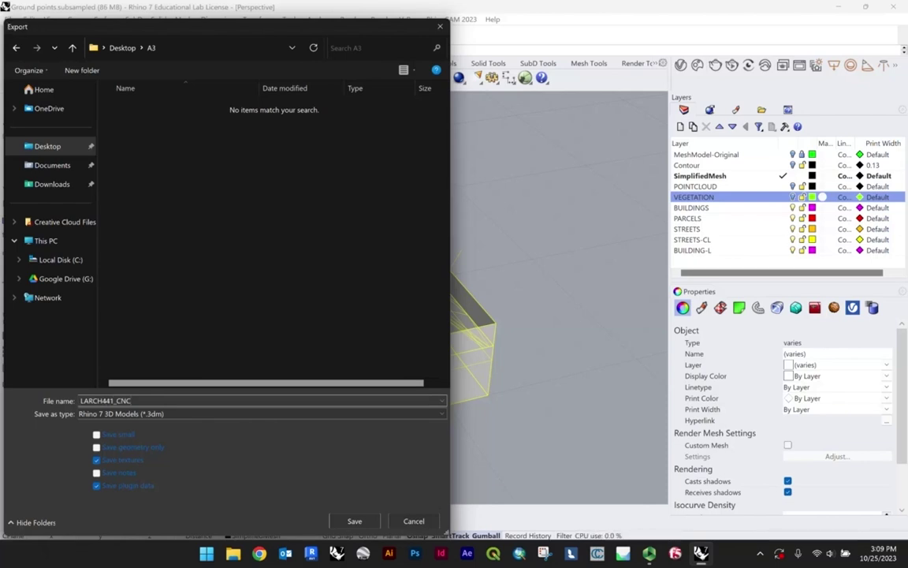
key(Return)
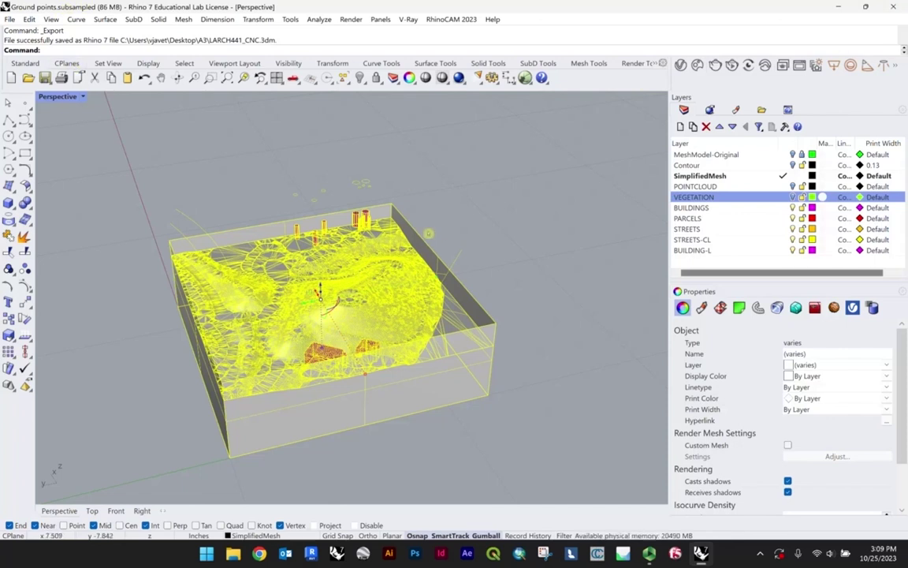
key(Escape)
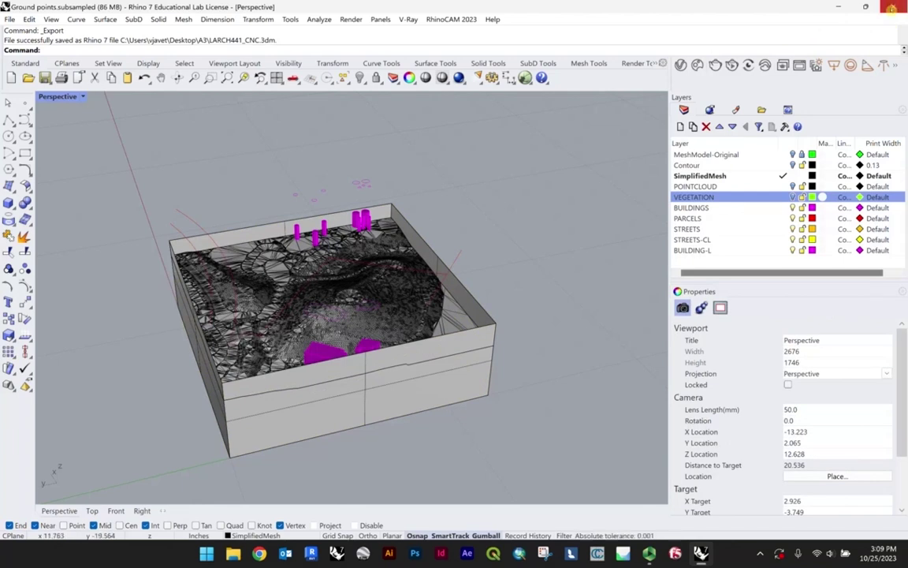
- Close the current model without saving its changes and open LARCH441_CNC from the A3 folder on the desktop
click(892, 8)
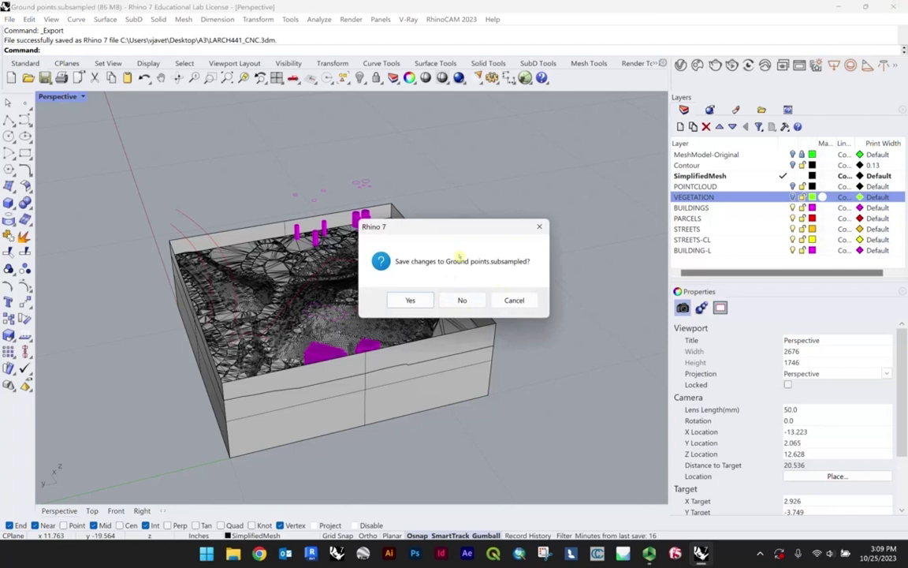
click(463, 300)
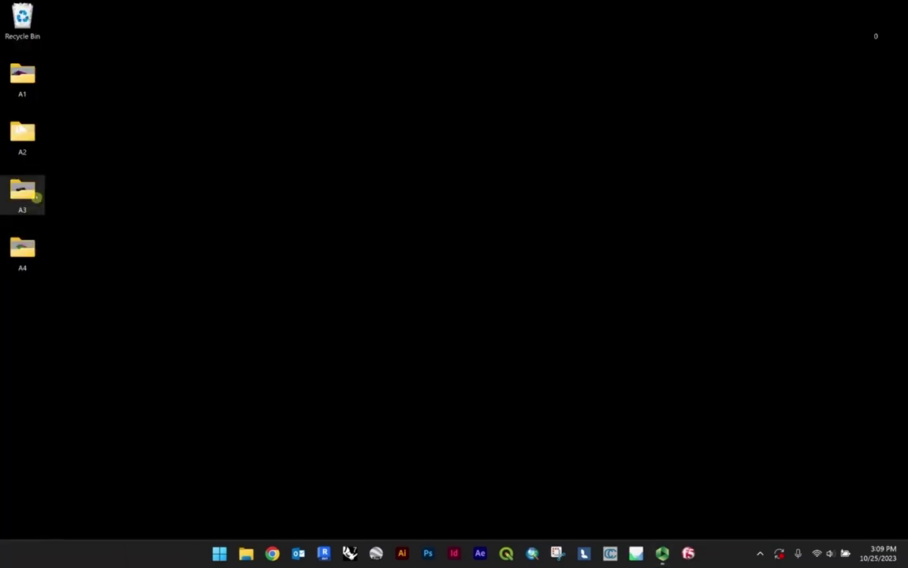
double_click(37, 198)
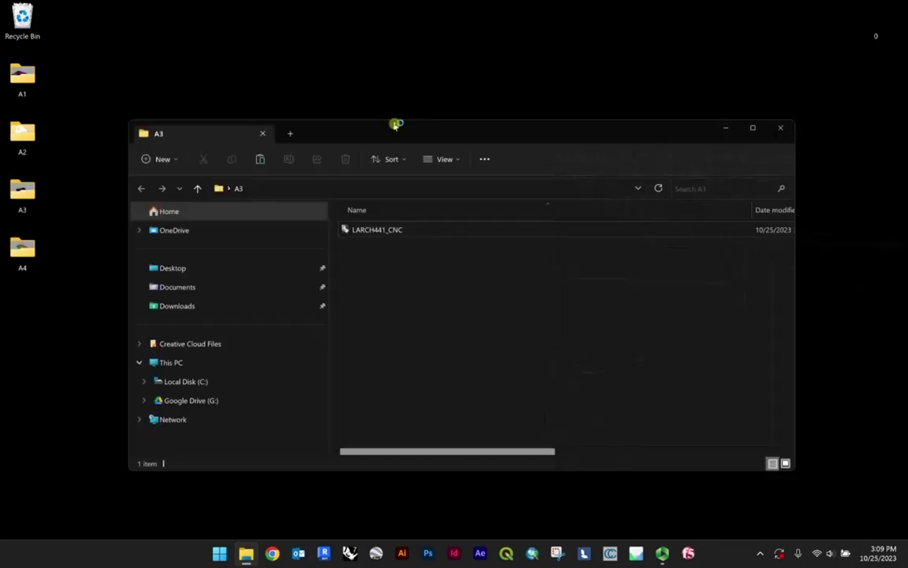
drag(395, 124, 361, 71)
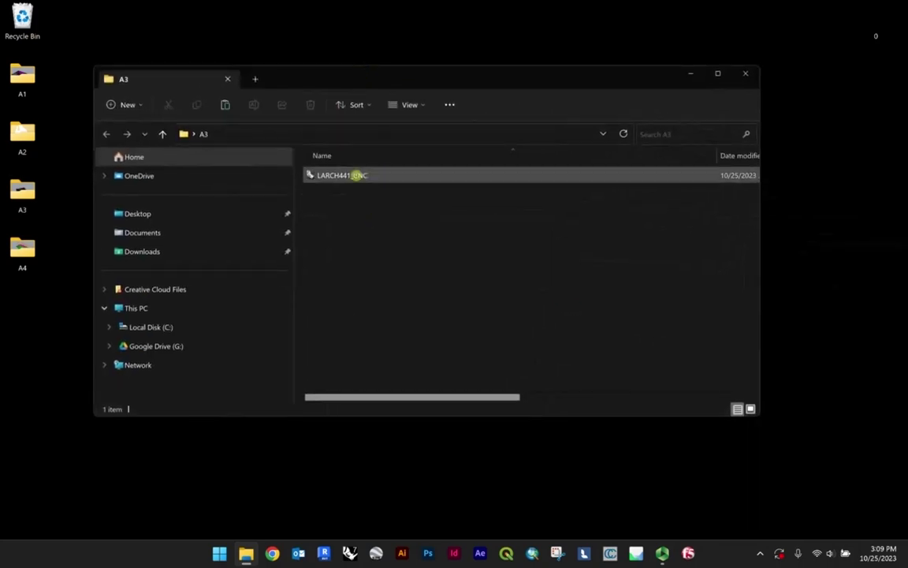
double_click(365, 176)
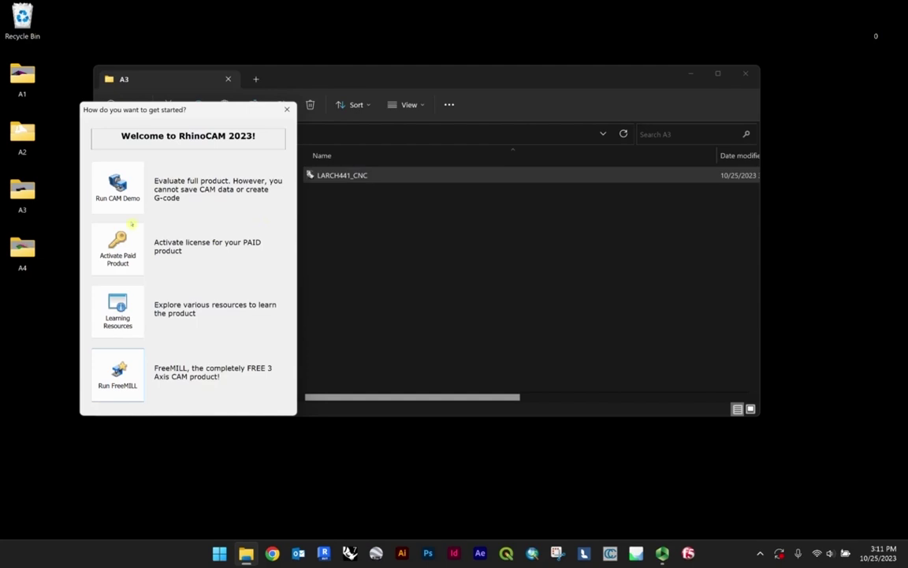
- Run RhinoCAM 2023 in demo mode with the Premium MILL module and look over the opened model
click(117, 186)
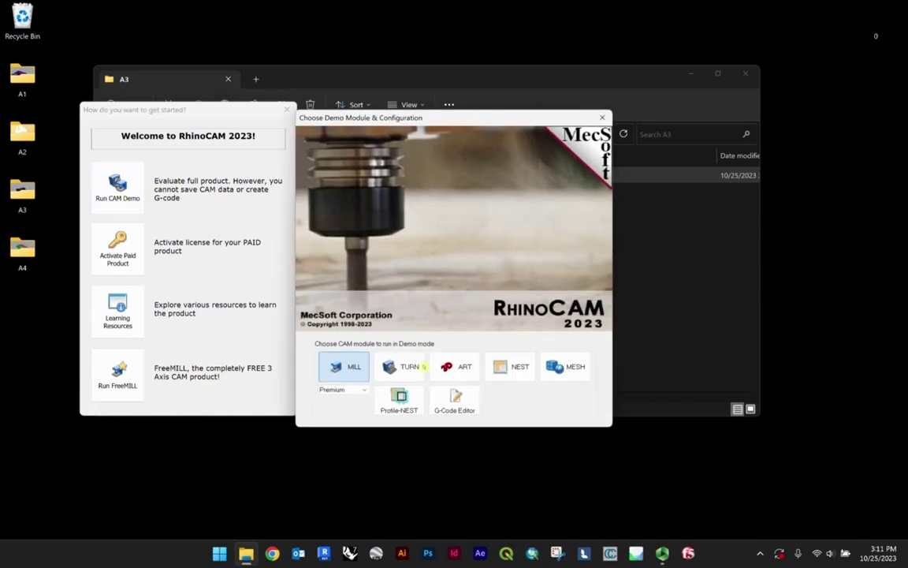
click(423, 367)
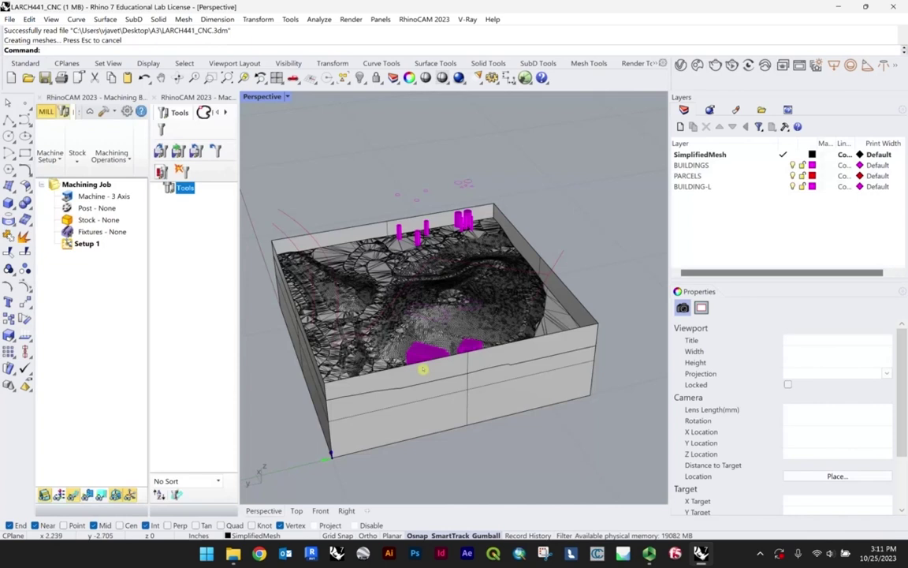
right_drag(423, 368, 517, 291)
scroll(509, 334, up, 6)
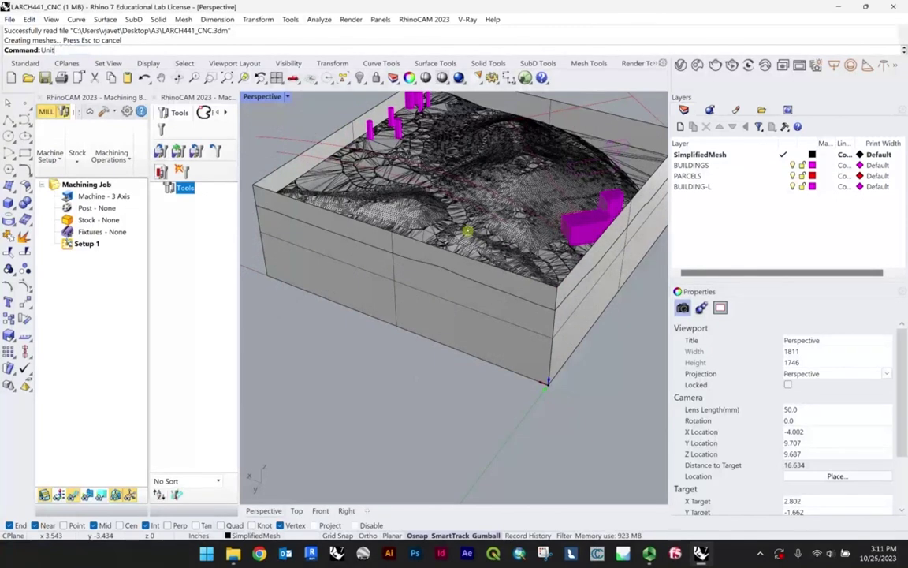
- Check the document's model units and leave the settings unchanged
text(Units)
key(Return)
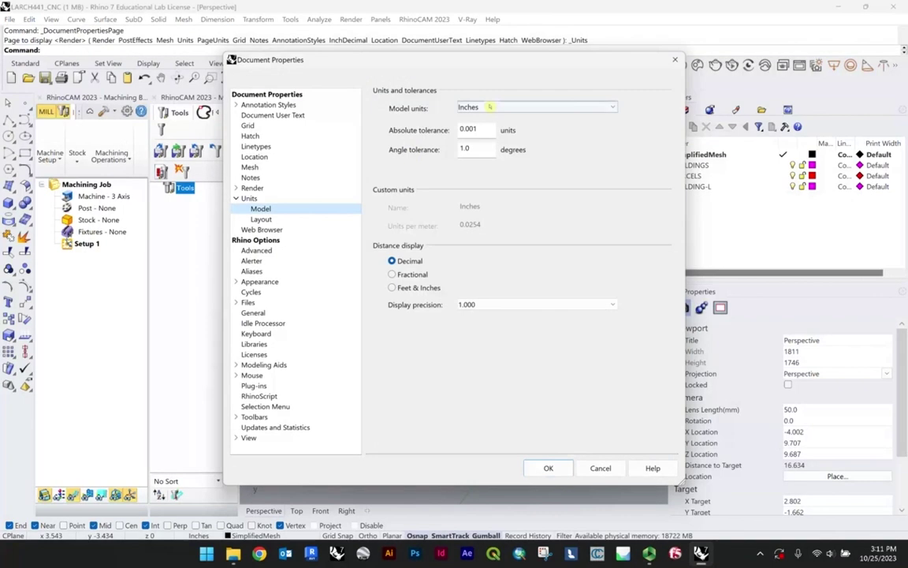
click(600, 468)
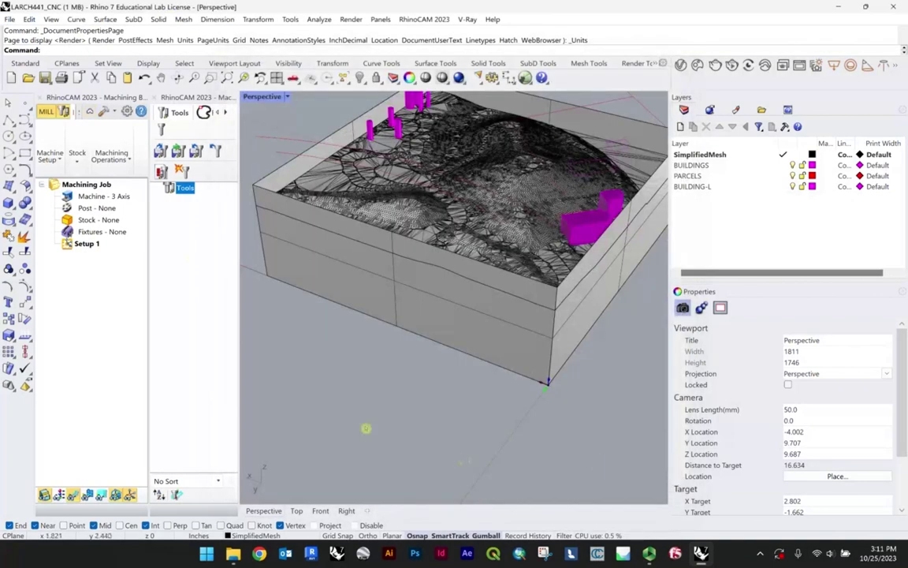
scroll(377, 347, down, 2)
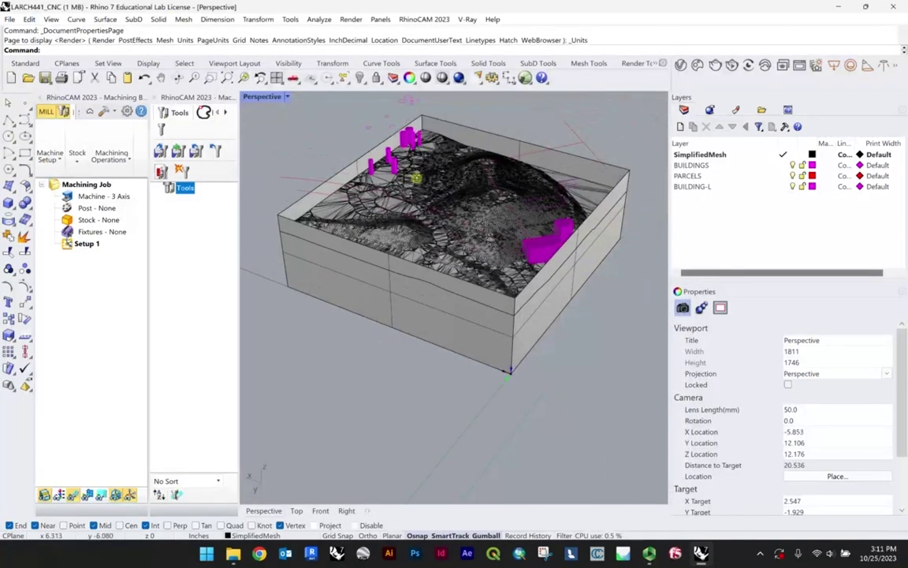
shift+right_drag(435, 175, 418, 202)
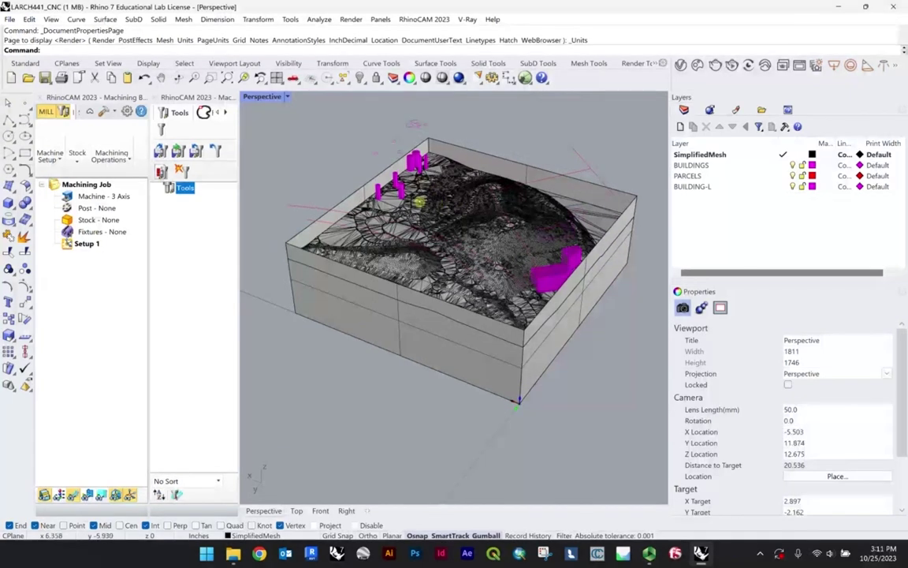
- Switch to a maximized Top view and frame the entire box with some empty margin around it
double_click(262, 96)
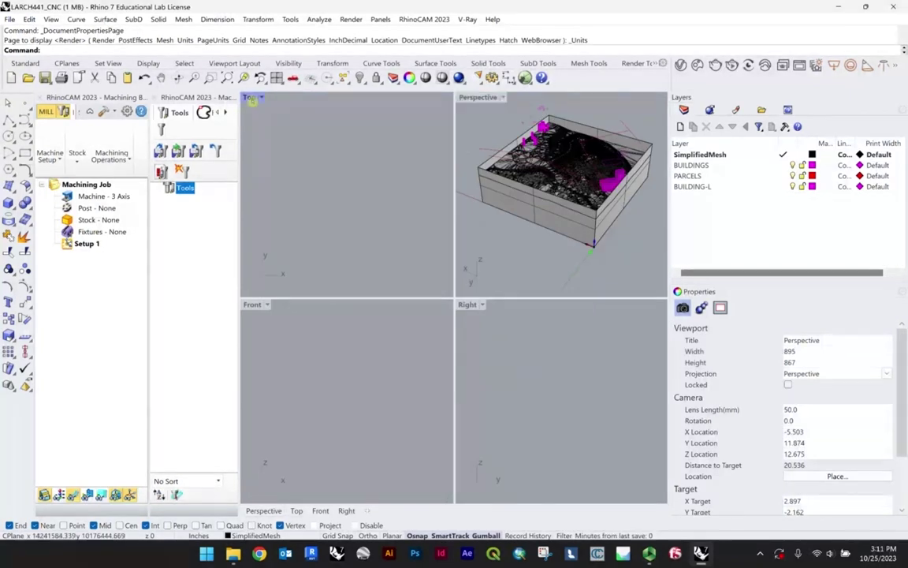
double_click(250, 97)
text(Z)
key(Return)
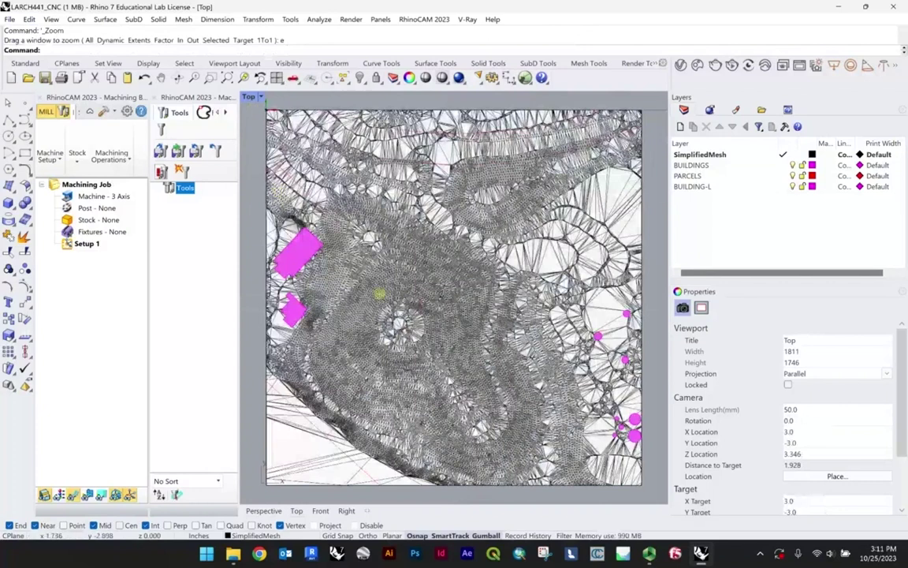
text(e)
key(Return)
scroll(413, 205, up, 5)
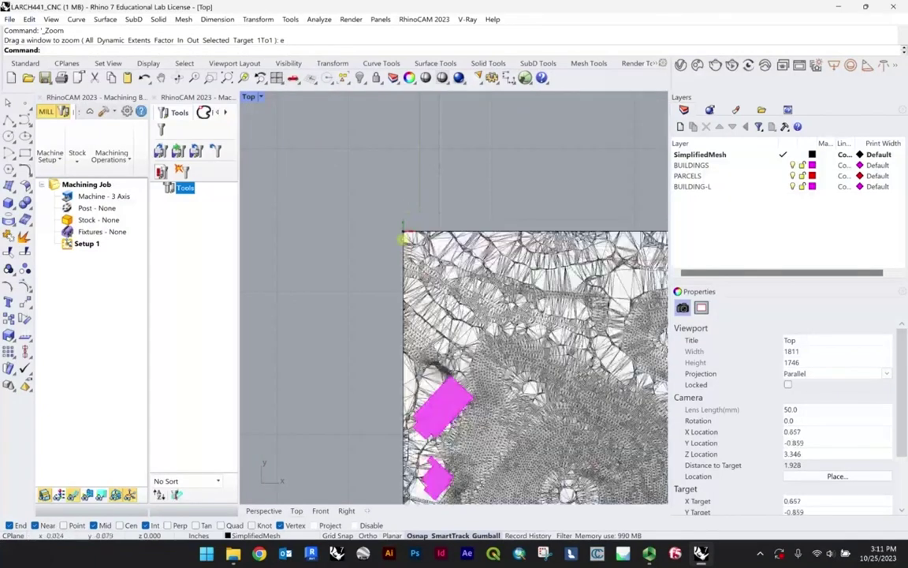
scroll(353, 232, down, 10)
scroll(423, 324, up, 6)
right_drag(423, 324, 421, 291)
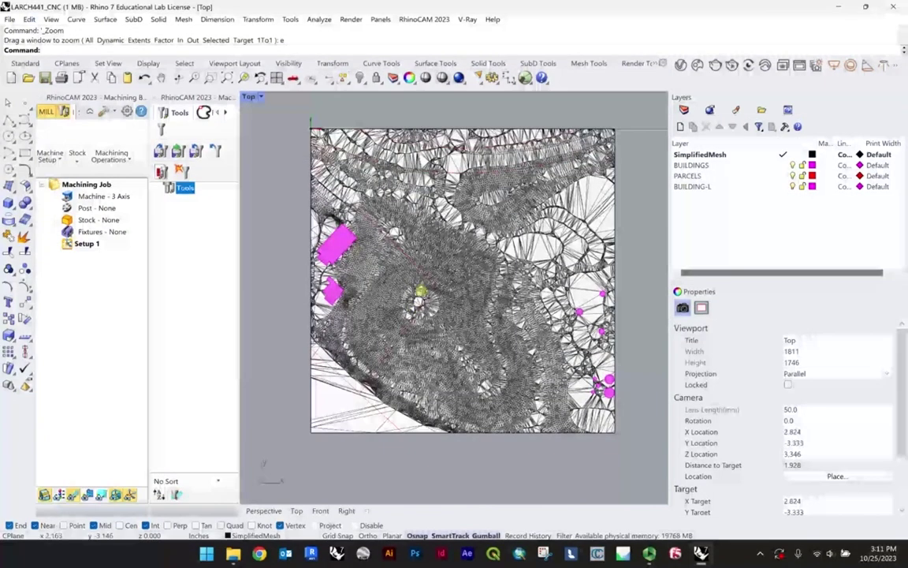
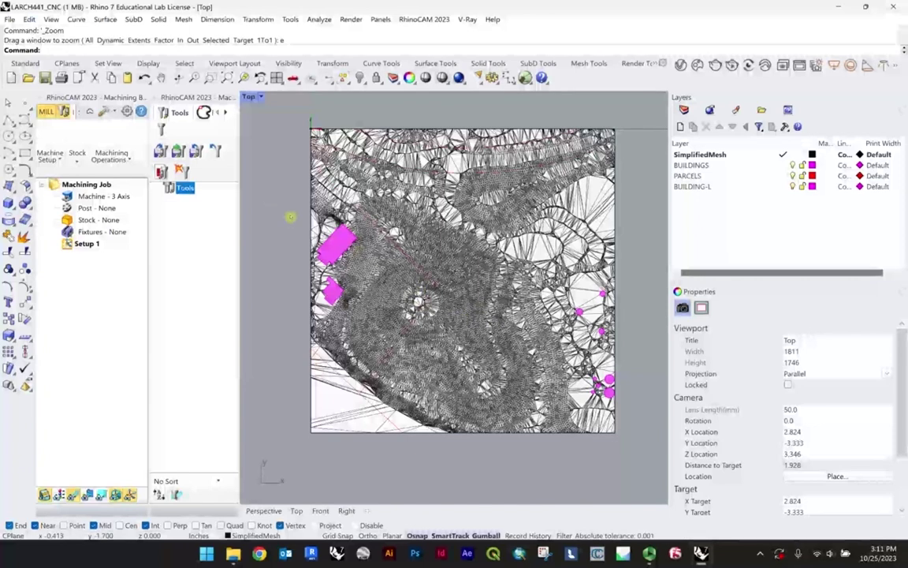
- Drape a surface over the model in plan with automatic spacing, using an area slightly larger than the box frame on all sides
text(drag)
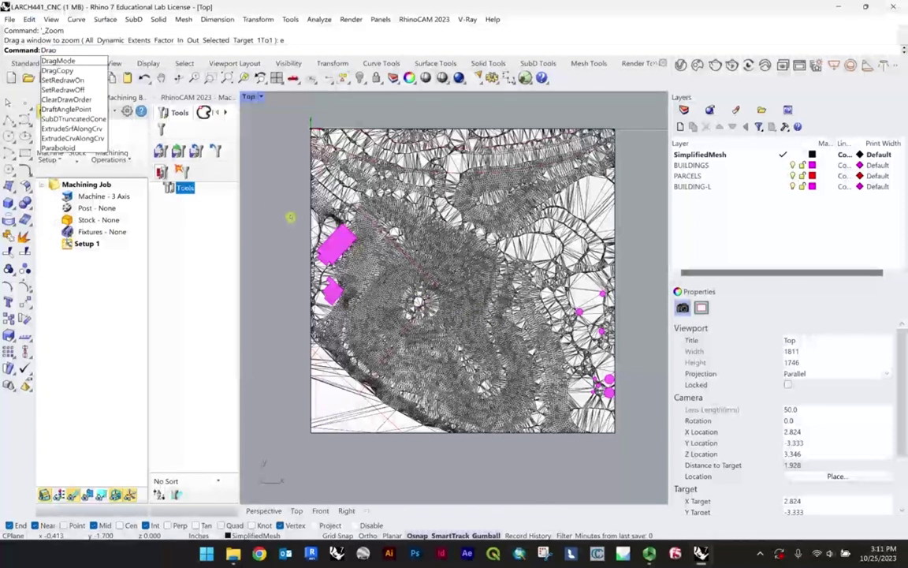
key(BackSpace)
text(pe)
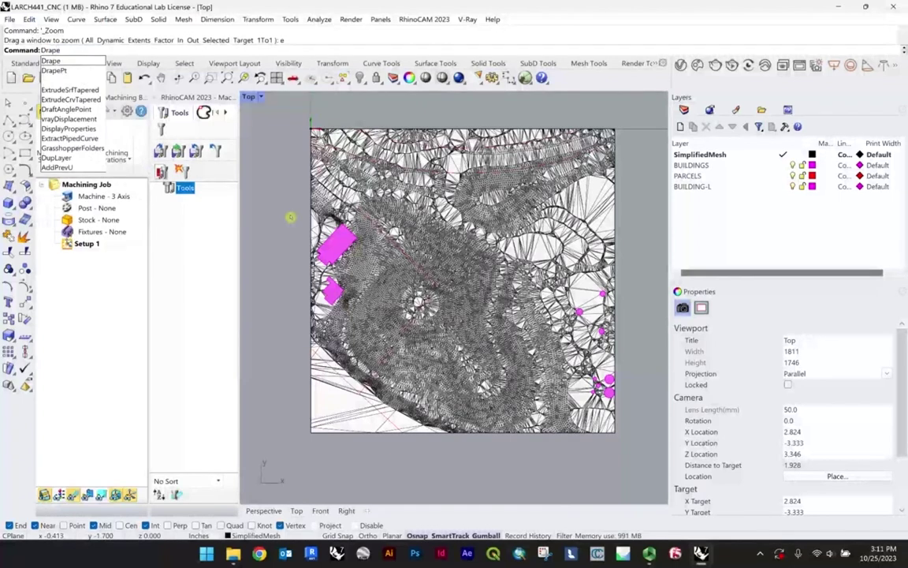
key(Return)
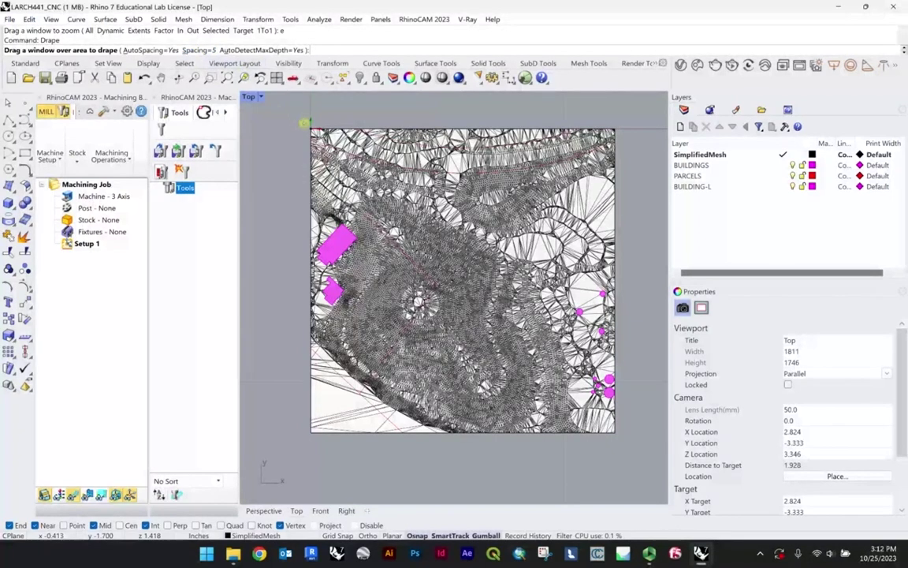
drag(302, 121, 624, 457)
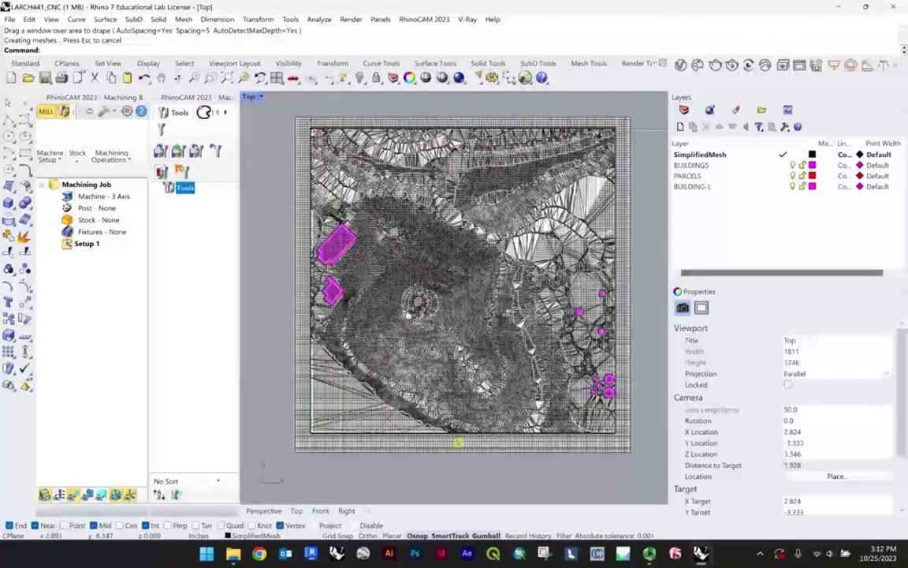
- Move the draped surface sideways clear of the original model in the Perspective view and deselect it
click(458, 443)
double_click(248, 96)
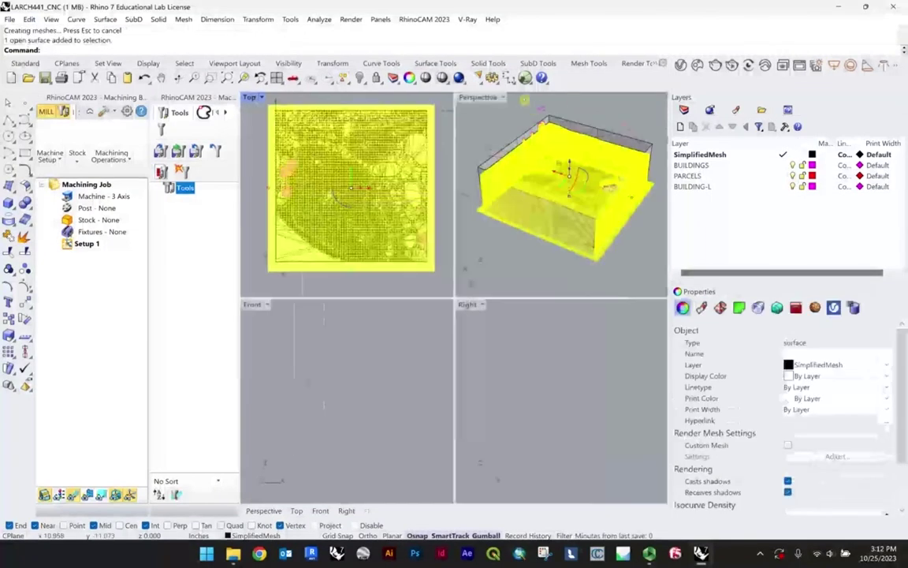
double_click(480, 97)
scroll(381, 212, down, 3)
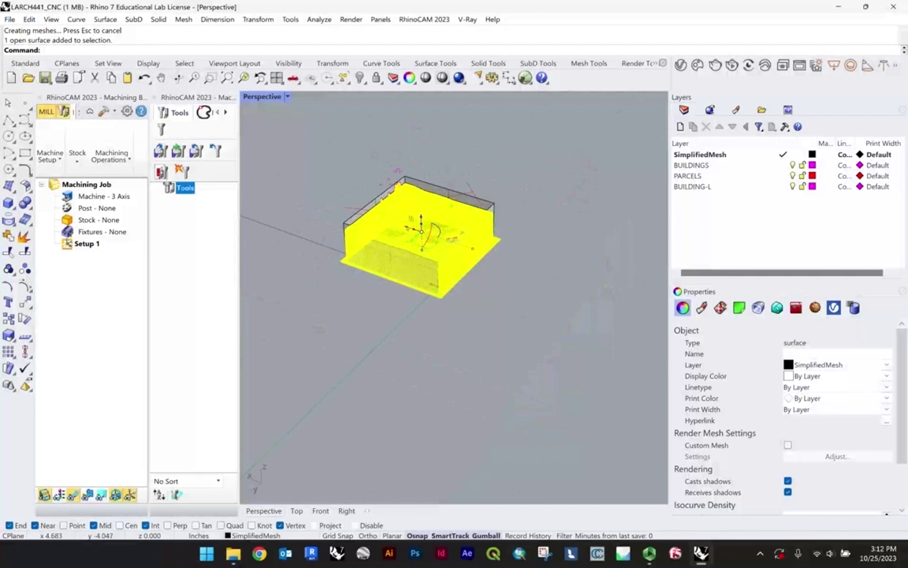
drag(407, 228, 562, 274)
click(633, 303)
- Examine the draped surface's terrain, buildings and columns up close from several sides
scroll(629, 286, up, 8)
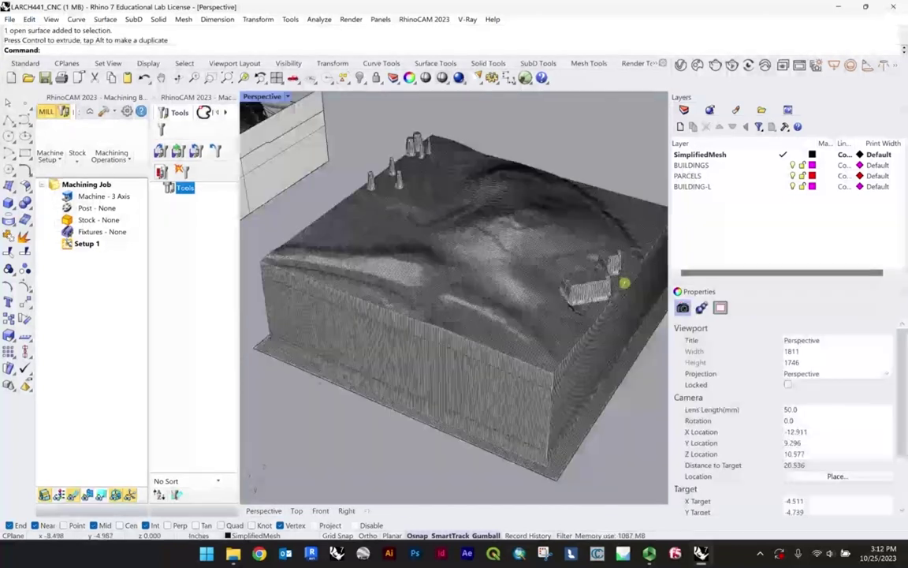
right_drag(487, 217, 480, 269)
scroll(476, 223, up, 4)
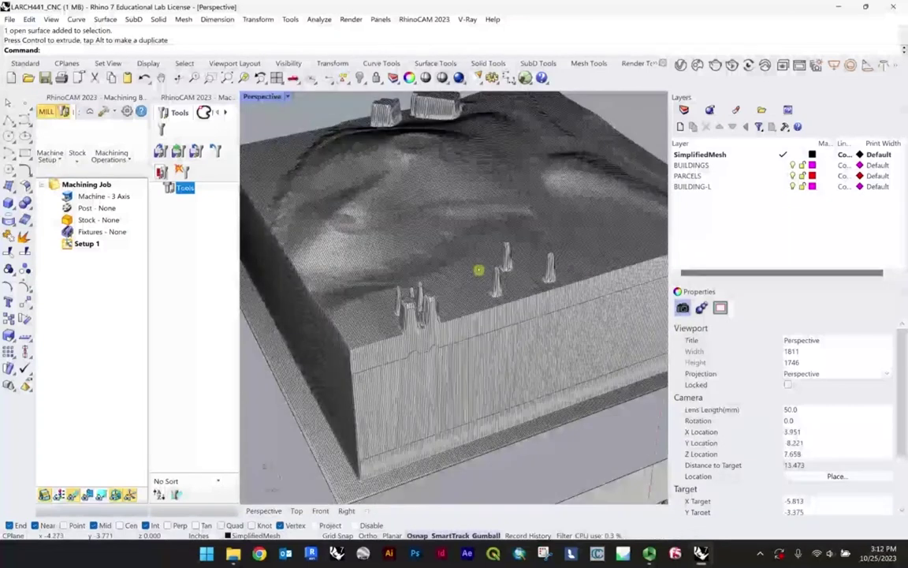
scroll(478, 271, up, 5)
mouse_move(539, 184)
right_down()
mouse_move(543, 178)
mouse_move(527, 182)
right_up()
scroll(526, 184, down, 2)
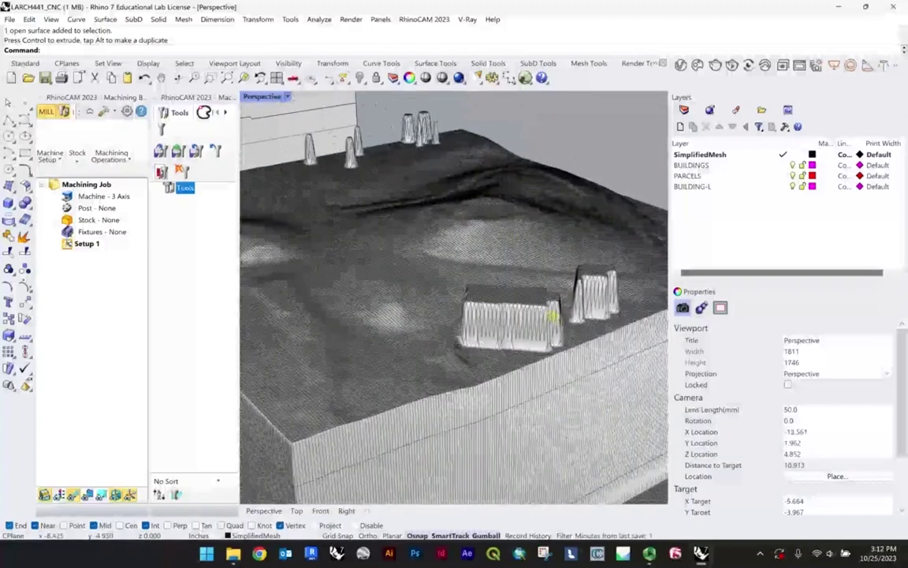
- Examine the relocated draped surface from low and high angles, checking the buildings, columns and vertical side walls
right_drag(554, 315, 524, 306)
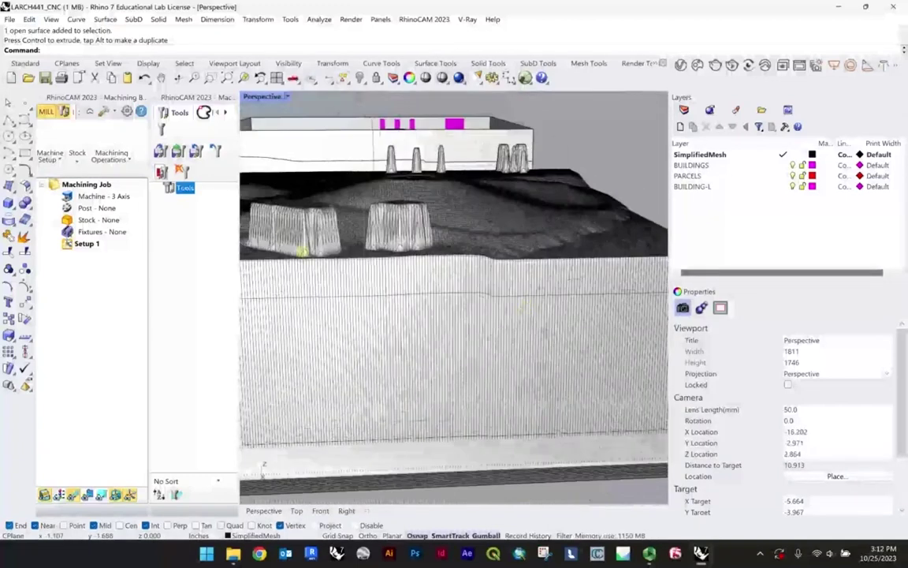
right_drag(483, 240, 406, 245)
scroll(406, 246, down, 3)
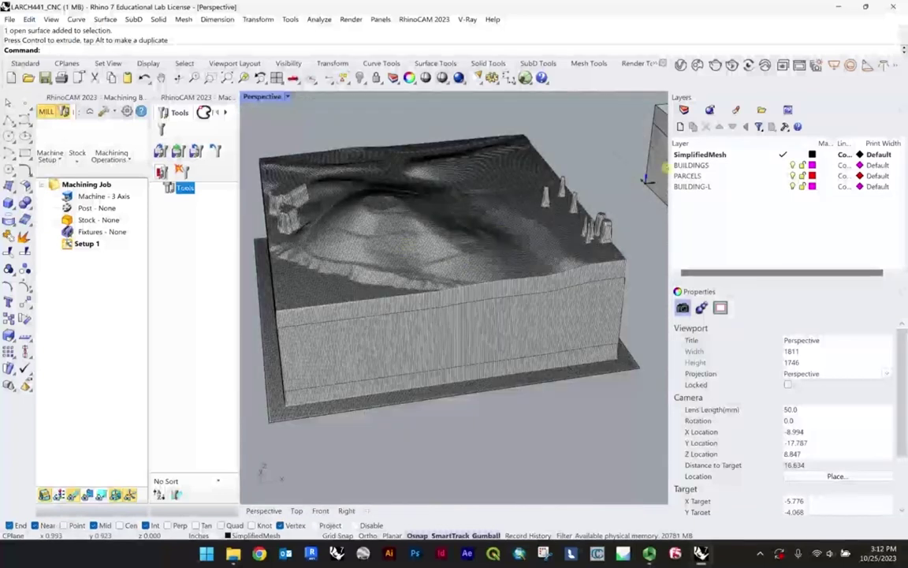
scroll(608, 239, up, 10)
scroll(618, 258, down, 8)
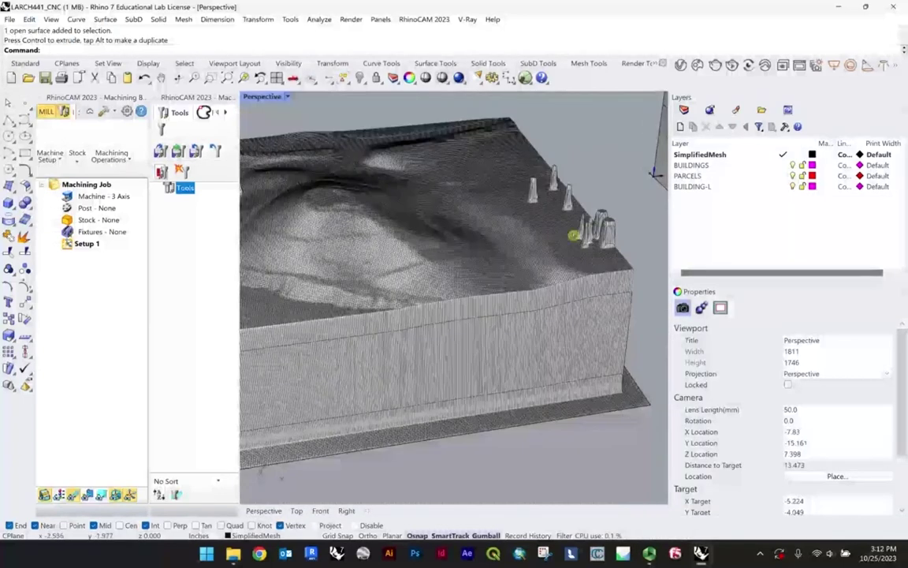
shift+right_drag(512, 214, 594, 209)
scroll(323, 195, up, 10)
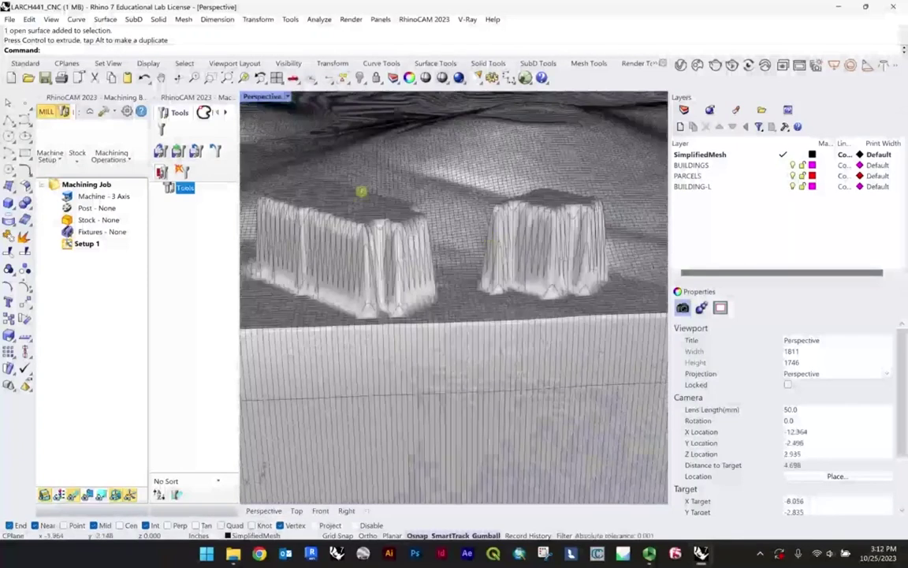
scroll(458, 259, down, 12)
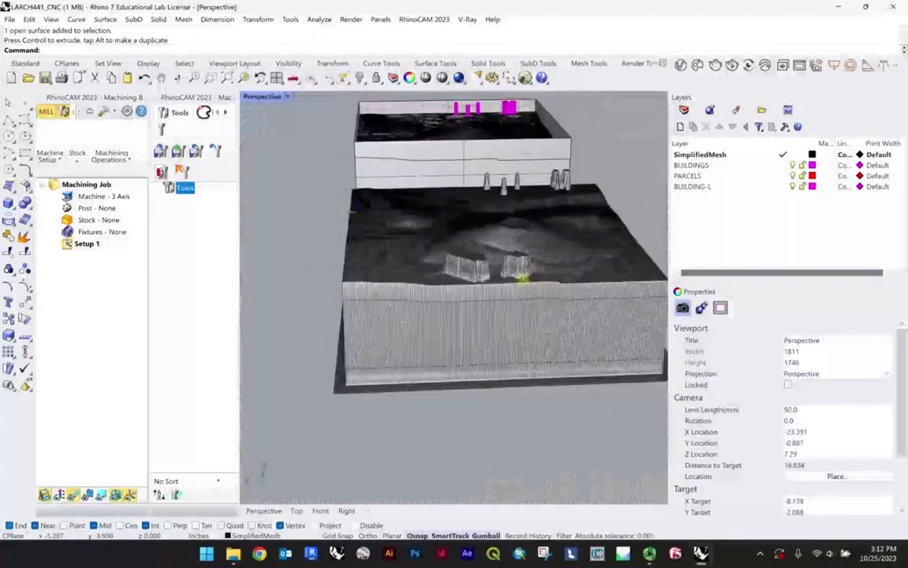
right_drag(465, 308, 415, 280)
scroll(505, 269, down, 6)
- Undo the sideways move of the draped surface and deselect it
key(ctrl+z)
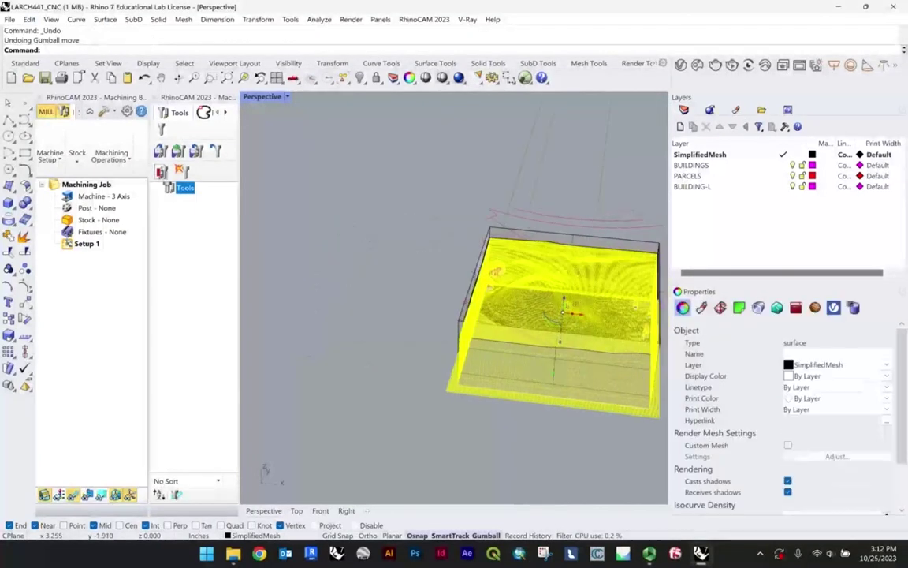
click(431, 217)
right_drag(431, 217, 620, 356)
scroll(620, 357, up, 3)
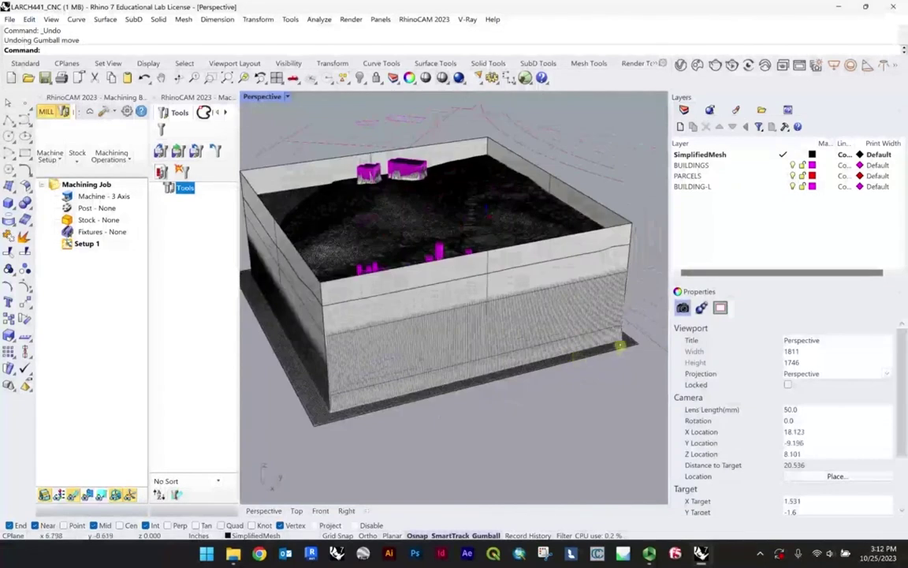
- Highlight the draped surface and inspect how it overlaps the box frame, terrain mesh and buildings from several sides
click(621, 345)
scroll(618, 338, up, 5)
scroll(595, 434, down, 5)
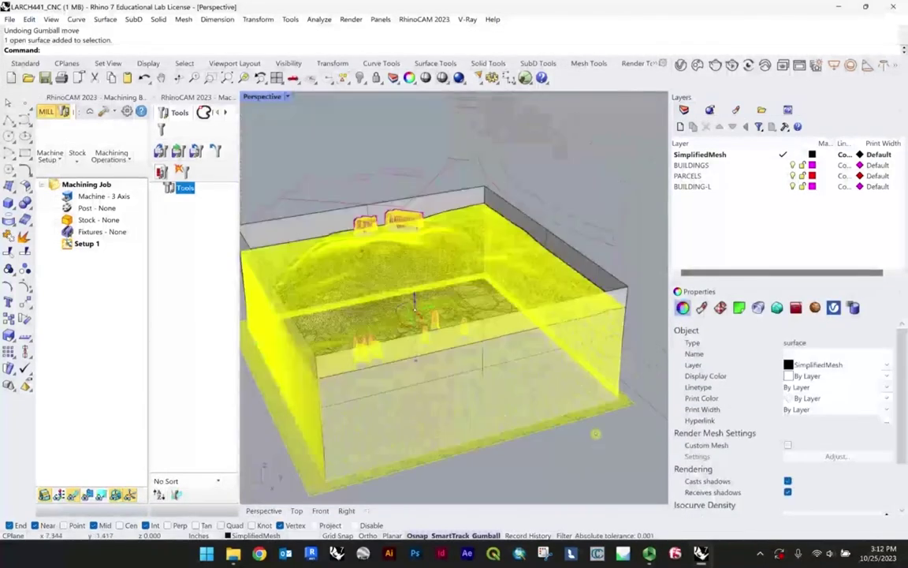
scroll(596, 434, down, 2)
click(640, 323)
scroll(611, 309, up, 2)
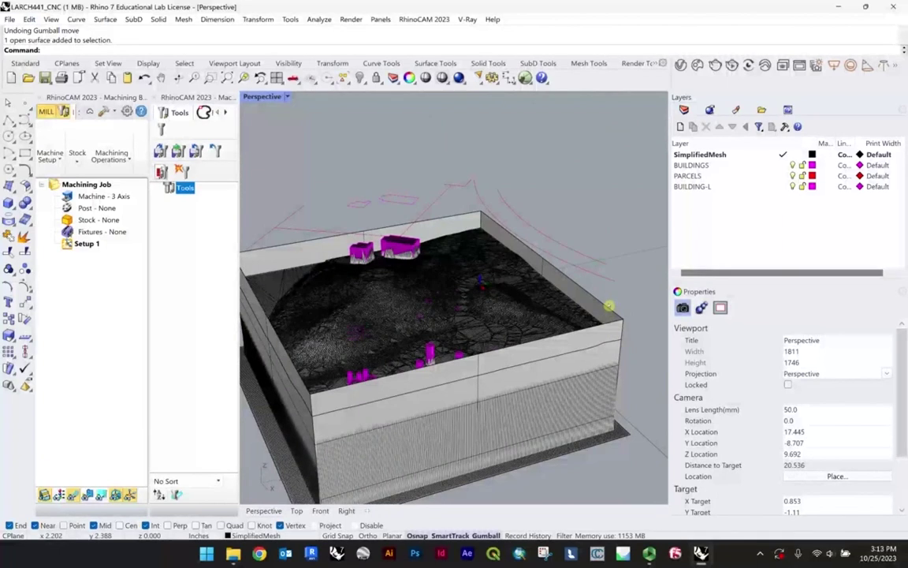
right_drag(609, 306, 432, 290)
click(576, 330)
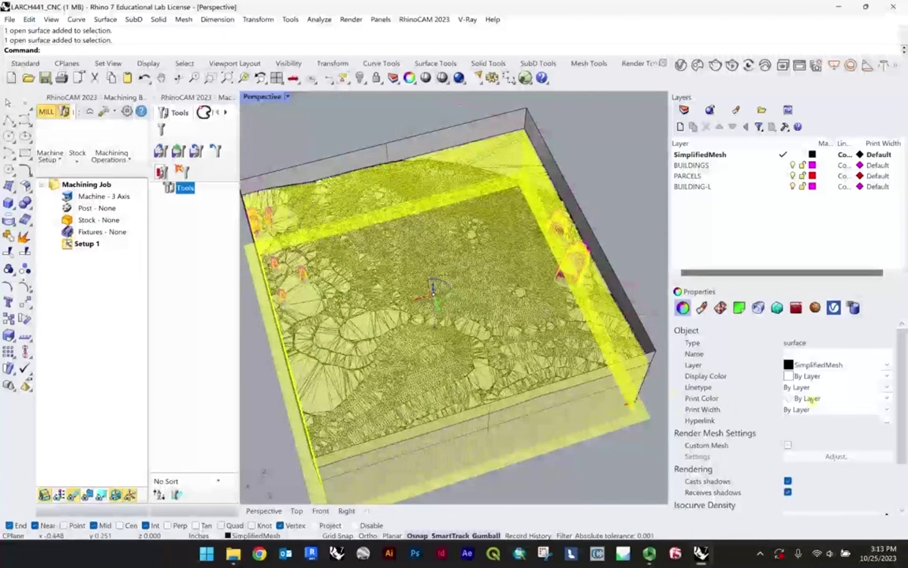
scroll(654, 374, down, 4)
right_drag(655, 374, 582, 392)
click(633, 341)
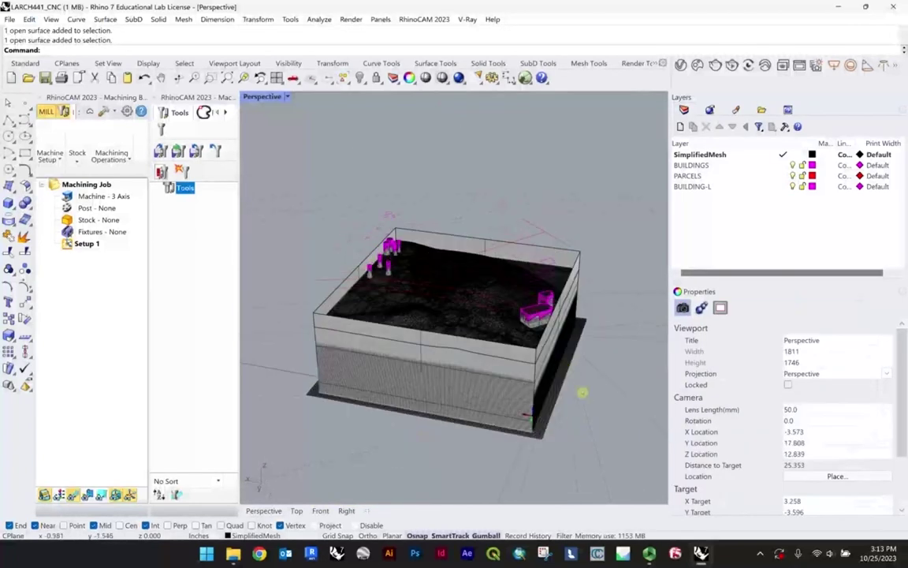
- Create a layer named DRAPE-TOPO, assign the draped surface to it and deselect the surface
click(681, 127)
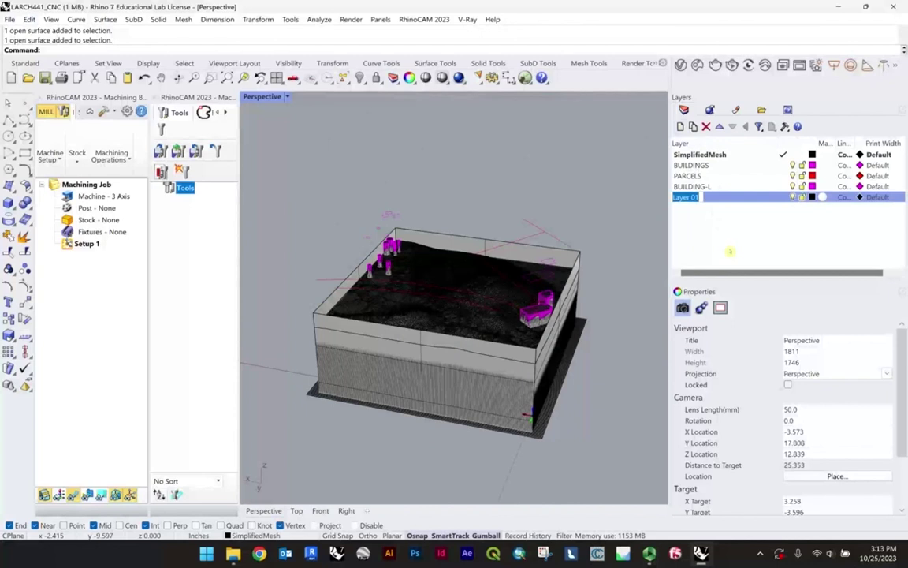
text(DRAPE-)
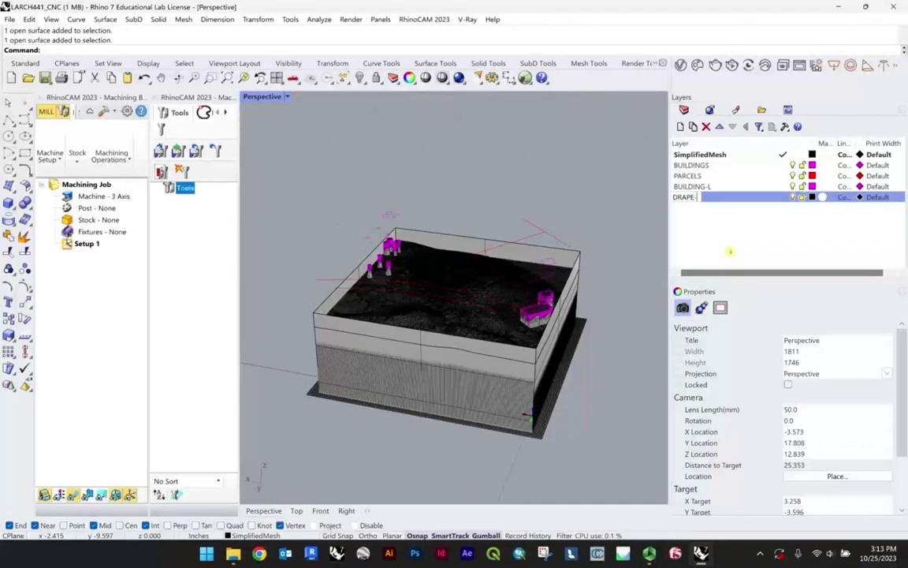
text(TOPO)
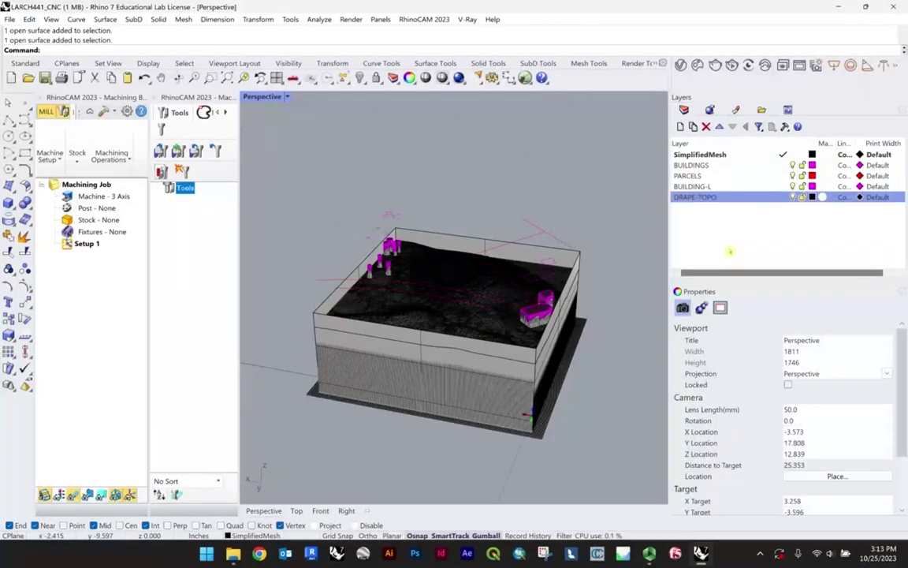
click(543, 420)
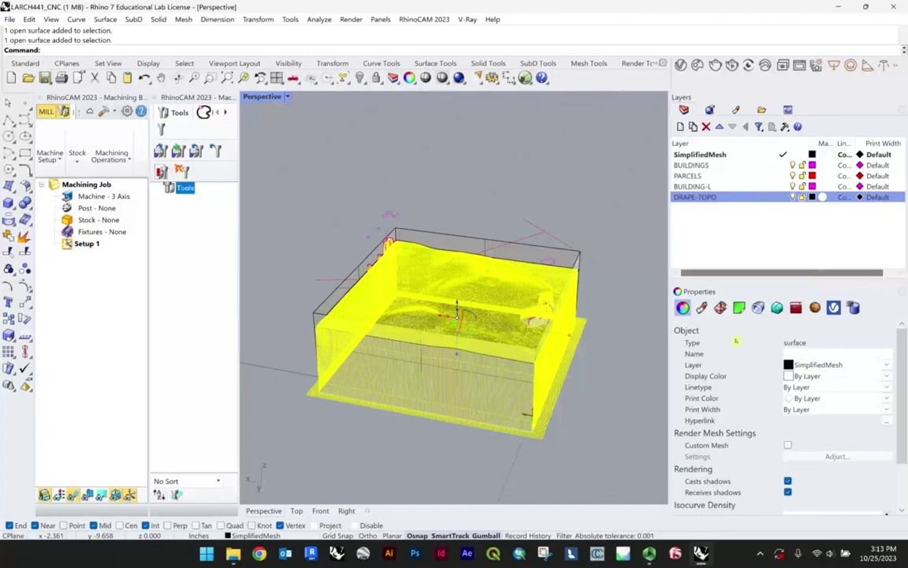
click(842, 364)
click(749, 377)
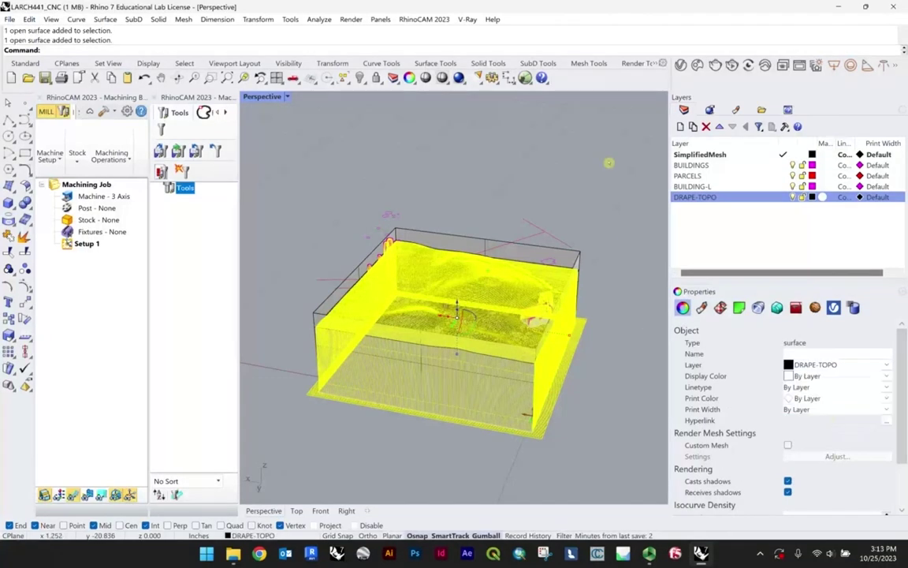
click(625, 174)
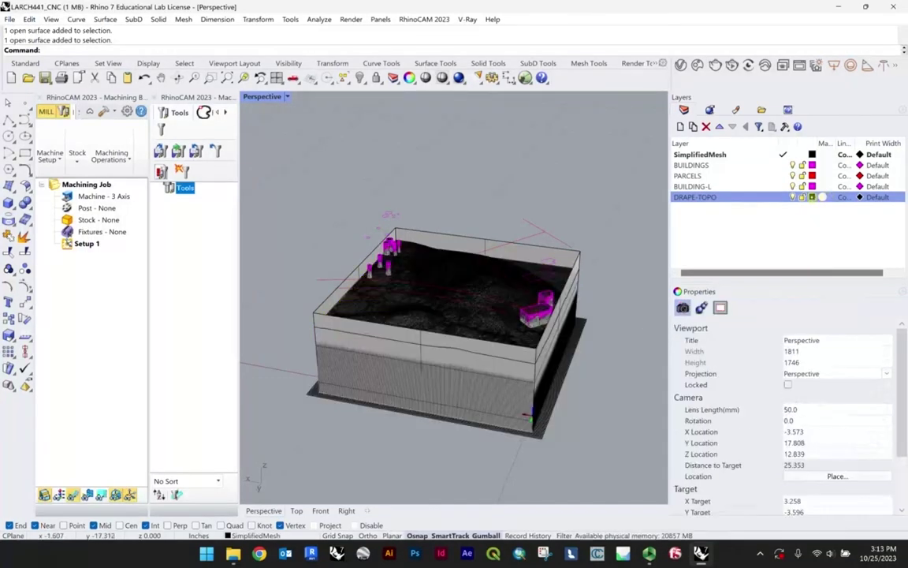
- Set the DRAPE-TOPO layer color to Chartreuse
click(820, 196)
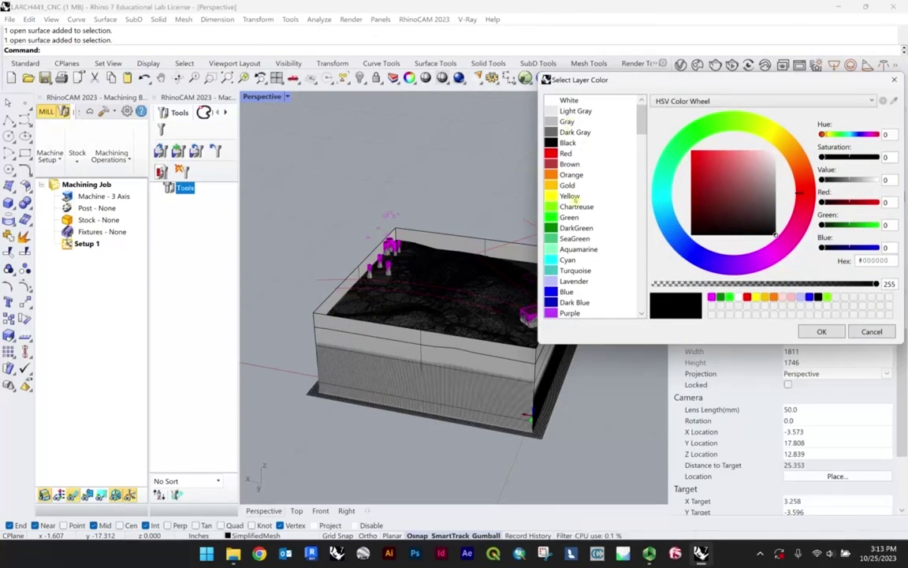
click(577, 207)
click(822, 332)
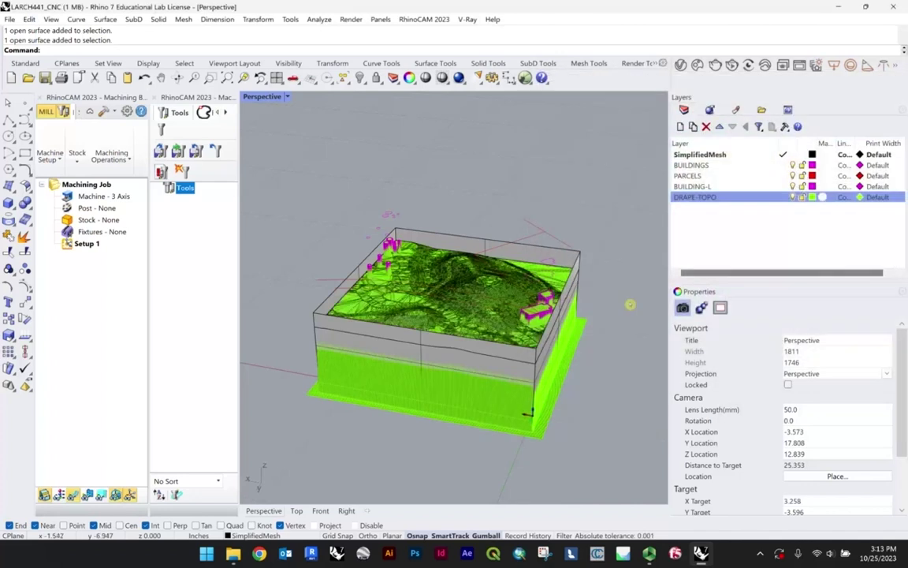
- Try to select all objects except the box frame and one closed curve
right_drag(442, 315, 410, 316)
drag(244, 130, 639, 486)
right_drag(638, 487, 639, 434)
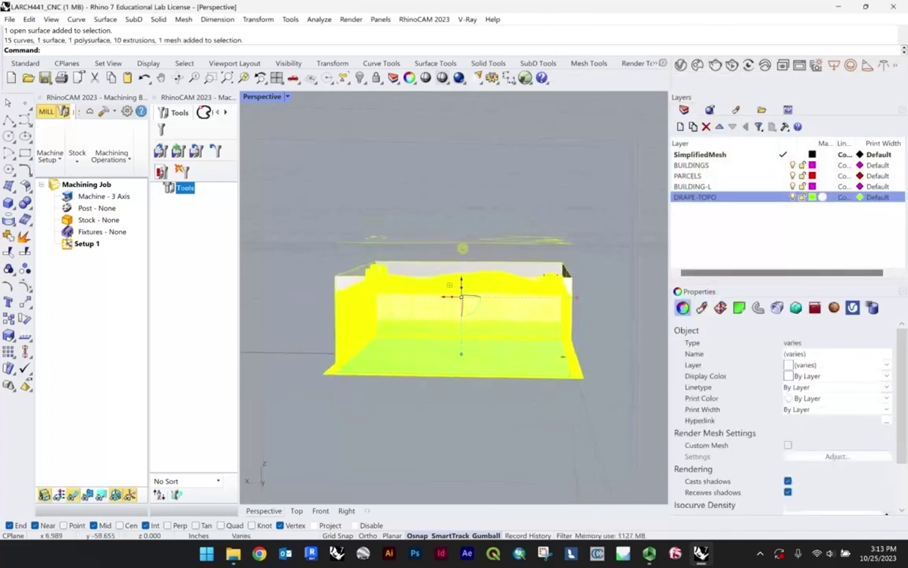
scroll(639, 434, up, 5)
ctrl+click(443, 272)
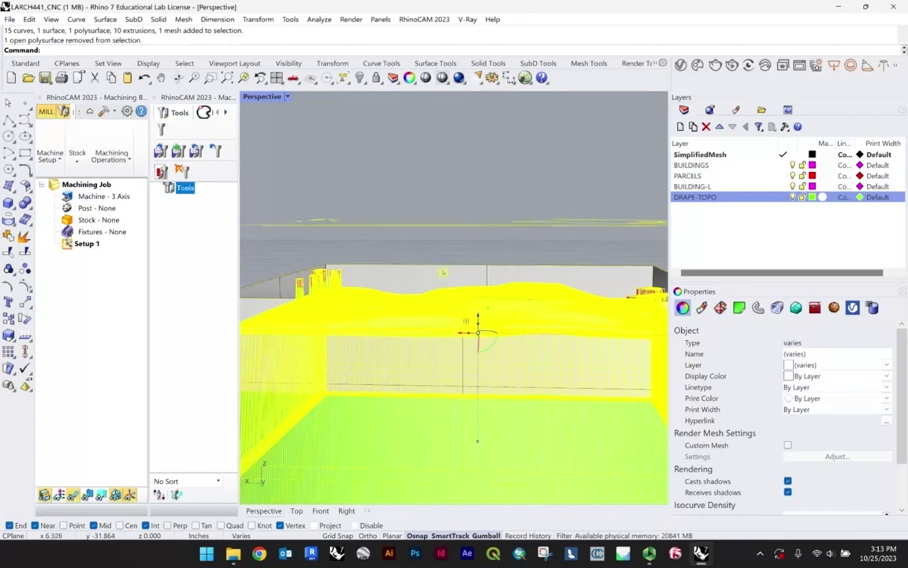
ctrl+click(397, 238)
scroll(398, 237, down, 5)
drag(578, 305, 578, 304)
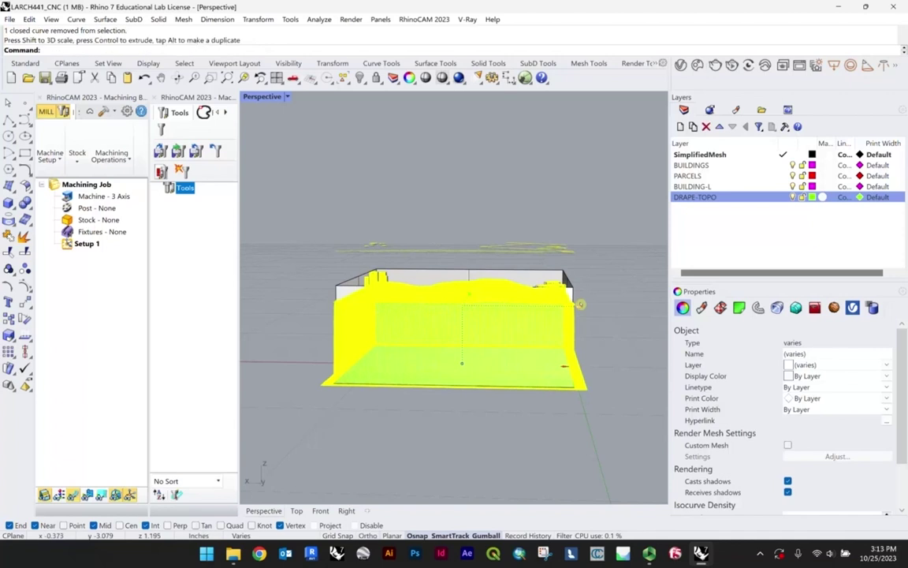
click(600, 296)
- Examine how the draped surface follows the terrain along the outer walls and corner of the box frame
right_drag(600, 296, 600, 318)
scroll(516, 331, up, 8)
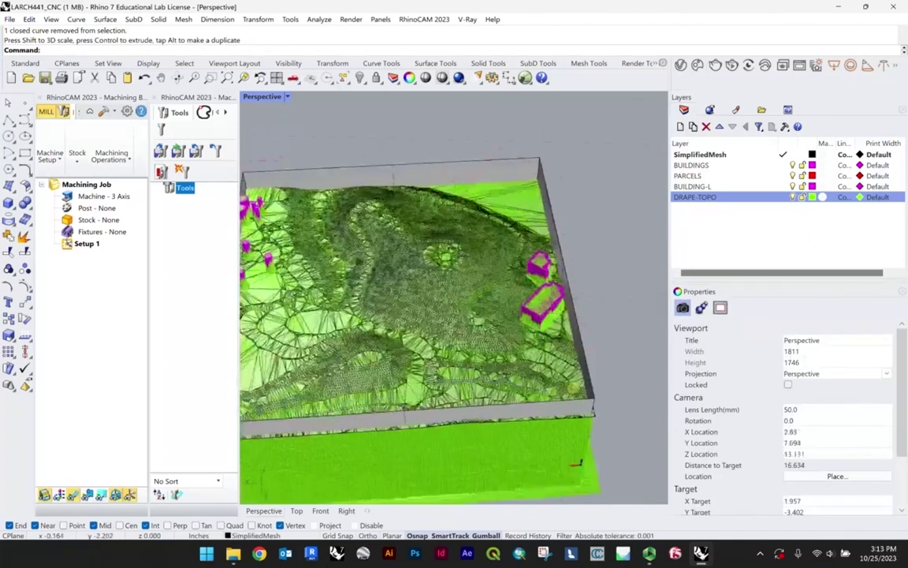
shift+right_drag(563, 355, 608, 350)
right_drag(568, 324, 580, 272)
scroll(331, 283, up, 10)
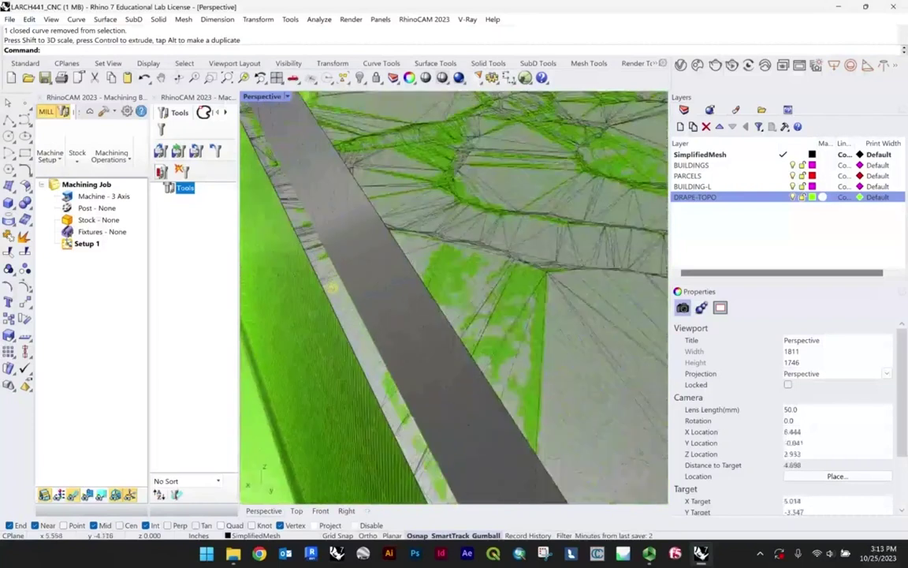
scroll(325, 290, up, 2)
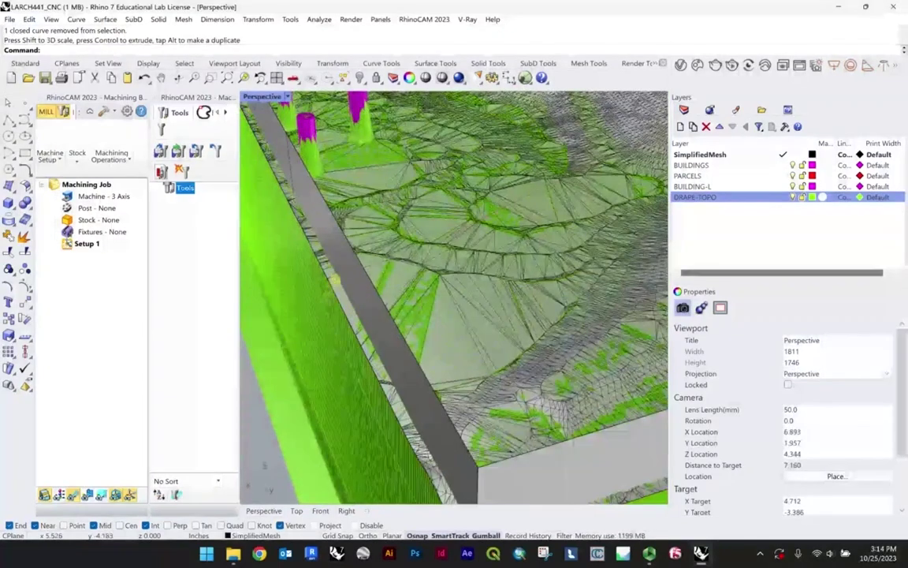
right_drag(335, 280, 331, 269)
scroll(375, 270, down, 7)
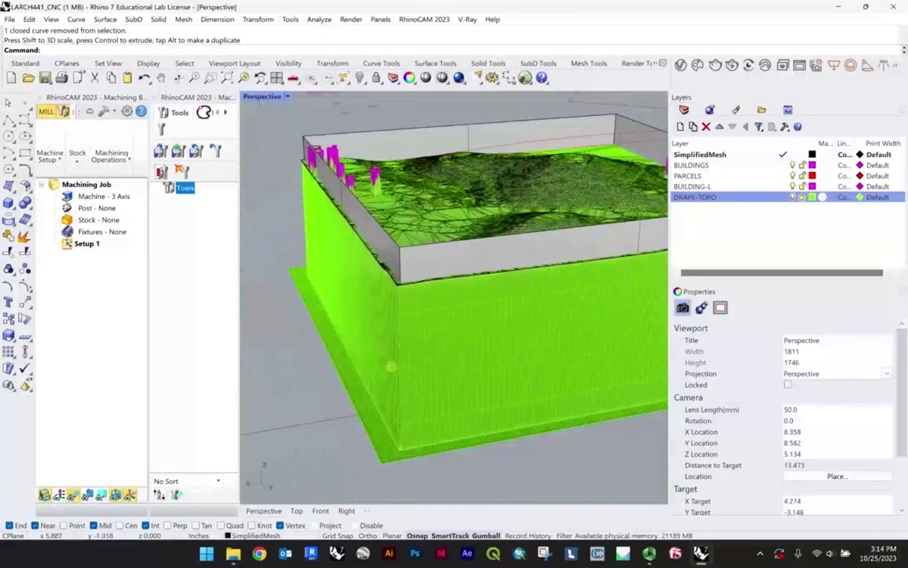
scroll(364, 262, up, 5)
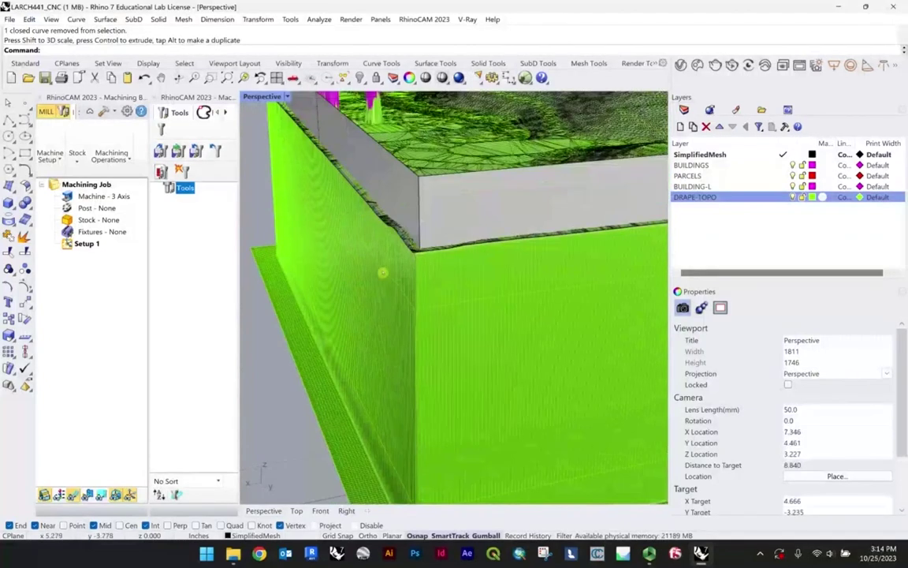
- Inspect how the draped surface wraps the two building masses compared with their original geometry
scroll(381, 404, down, 6)
right_drag(396, 350, 546, 277)
scroll(548, 269, up, 2)
scroll(546, 277, up, 11)
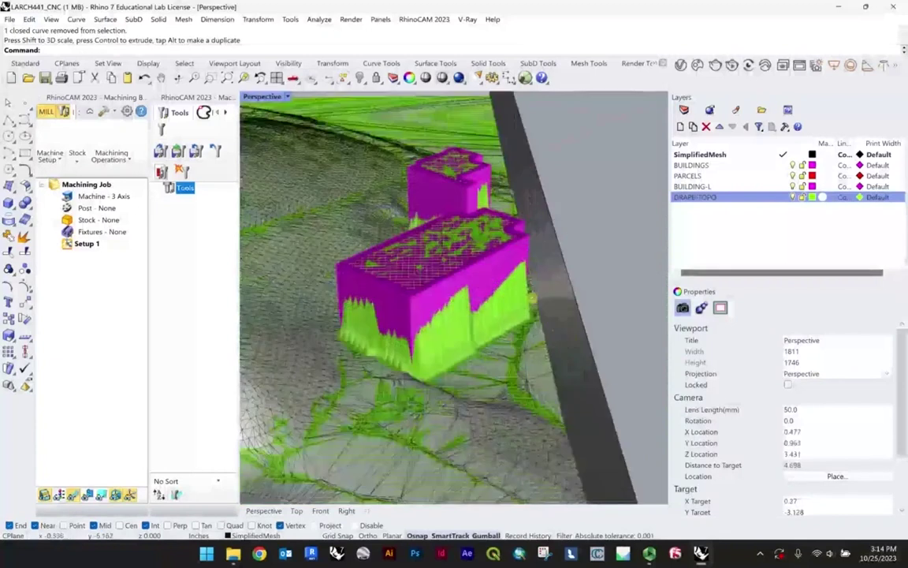
scroll(543, 279, down, 13)
scroll(542, 279, up, 8)
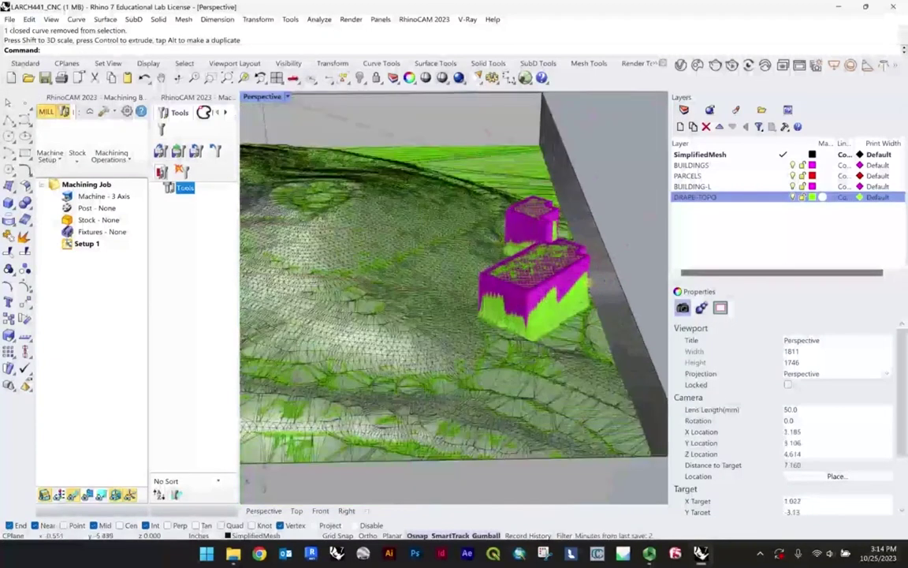
scroll(542, 279, down, 4)
scroll(542, 279, down, 10)
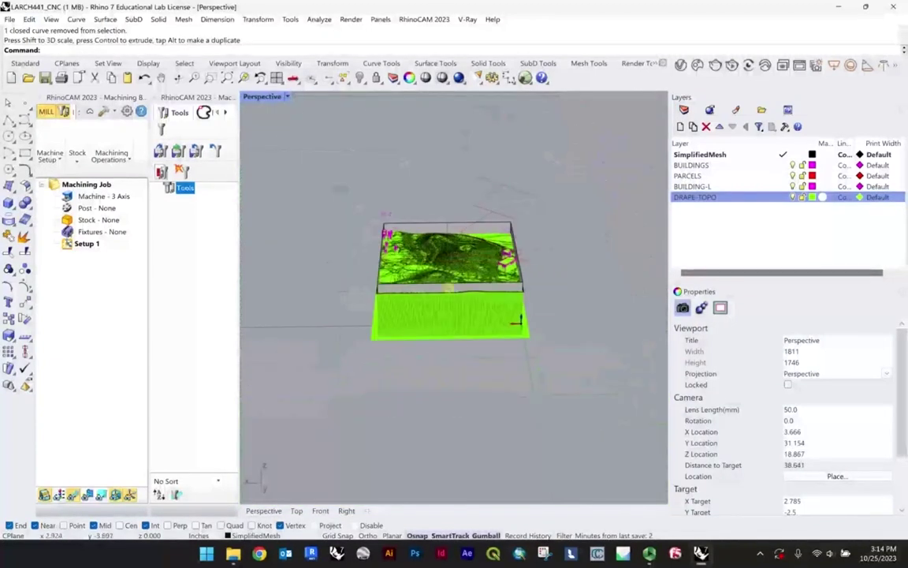
- Try again to isolate a selection of everything but the box frame and an adjacent curve
key(ctrl+a)
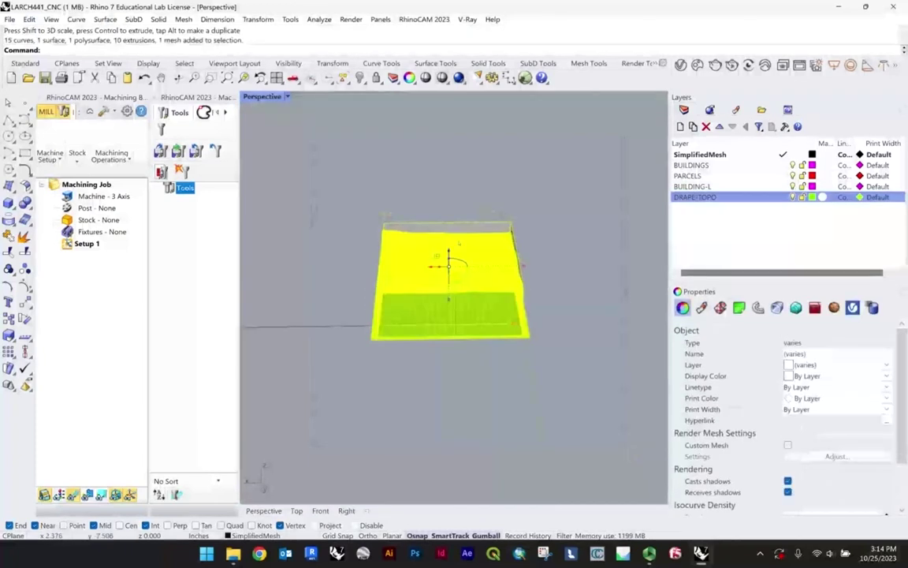
scroll(462, 237, up, 7)
ctrl+drag(446, 186, 423, 216)
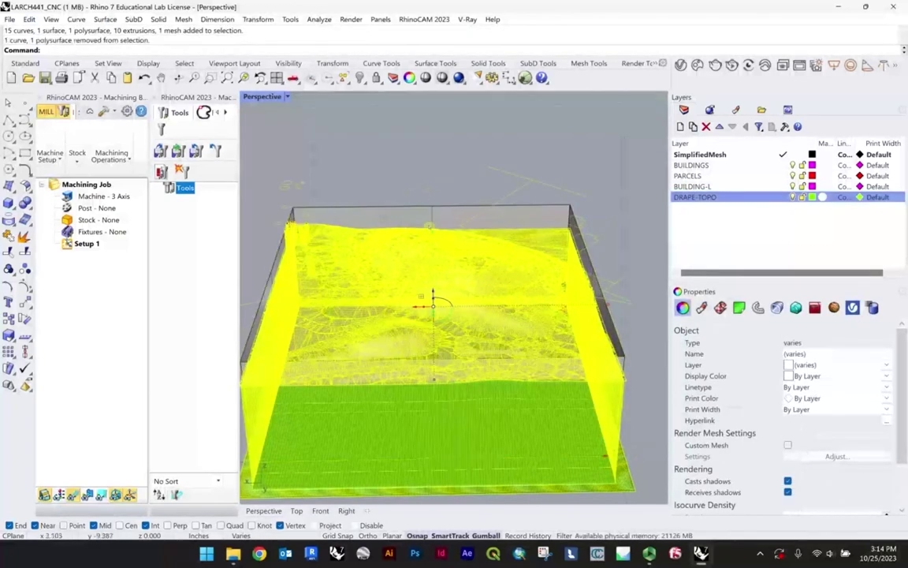
scroll(424, 217, down, 4)
scroll(418, 252, up, 8)
shift+right_drag(418, 252, 446, 214)
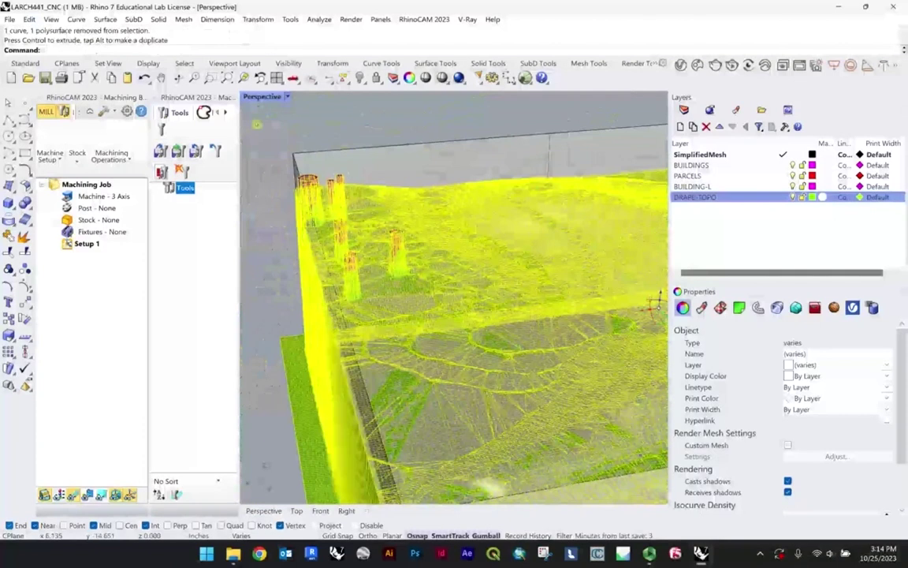
key(Escape)
scroll(453, 300, down, 5)
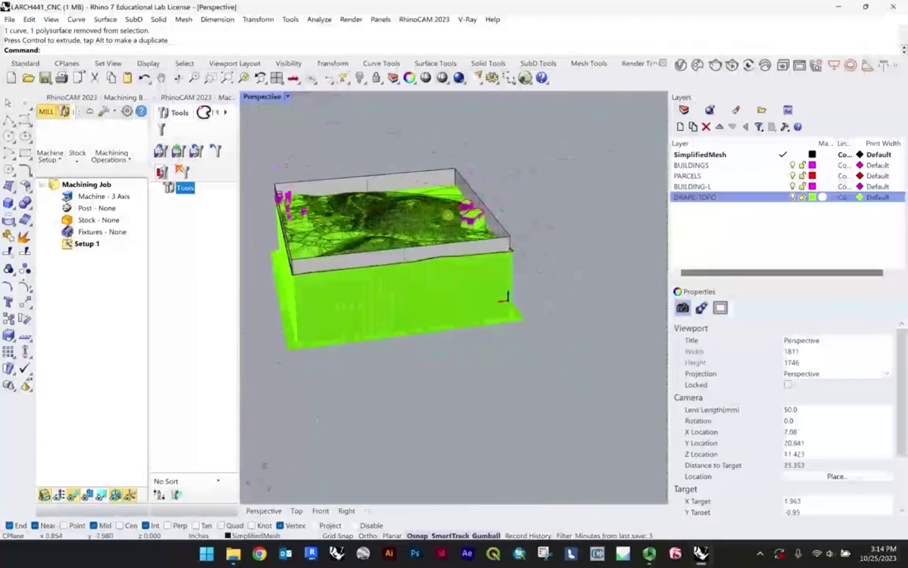
scroll(461, 216, up, 8)
right_drag(470, 217, 412, 207)
scroll(425, 215, down, 10)
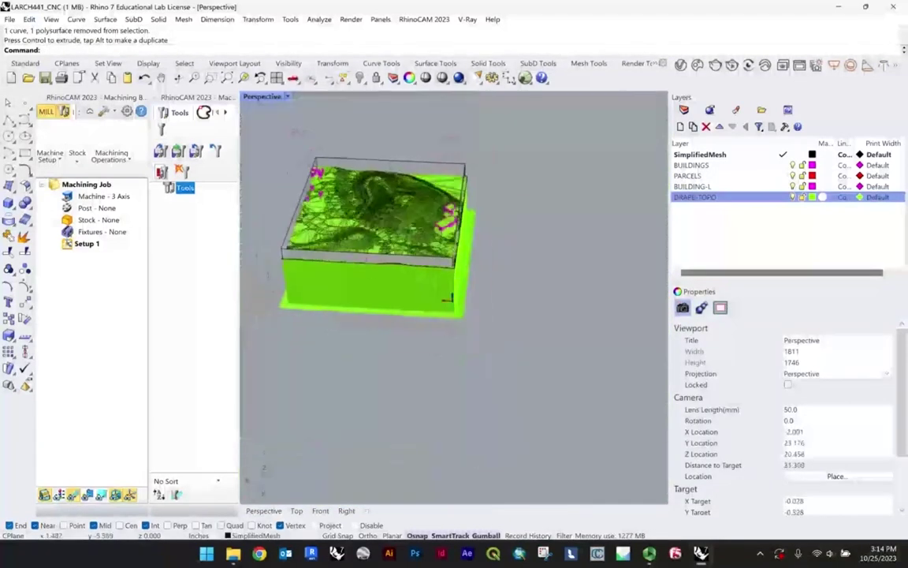
- Examine how the draped surface wraps the small cylindrical buildings near the corner of the site
scroll(378, 229, up, 10)
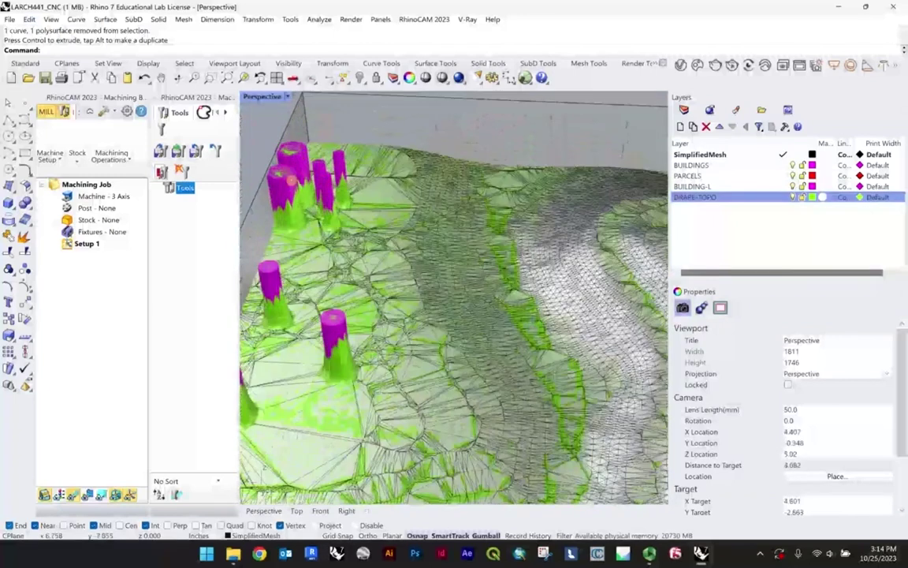
scroll(291, 180, up, 2)
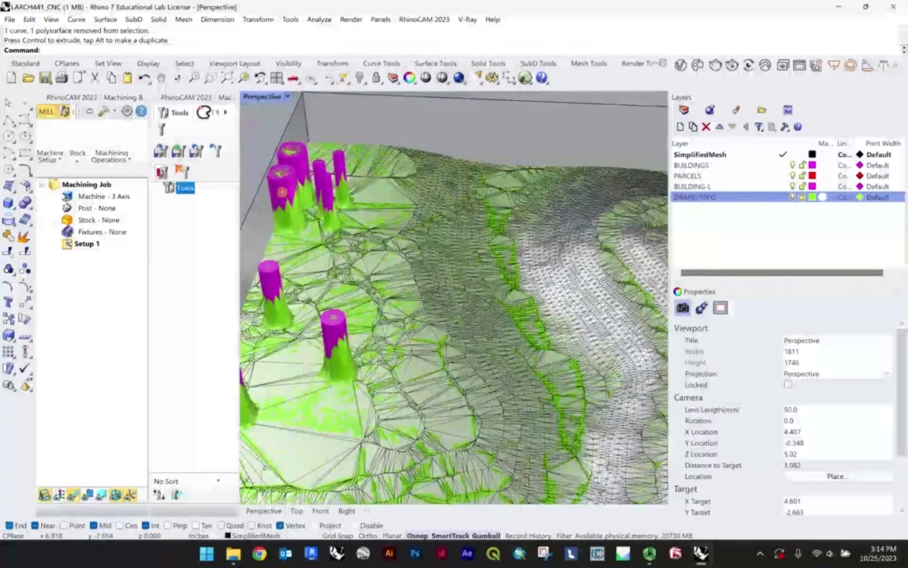
right_drag(281, 191, 378, 229)
scroll(341, 197, down, 8)
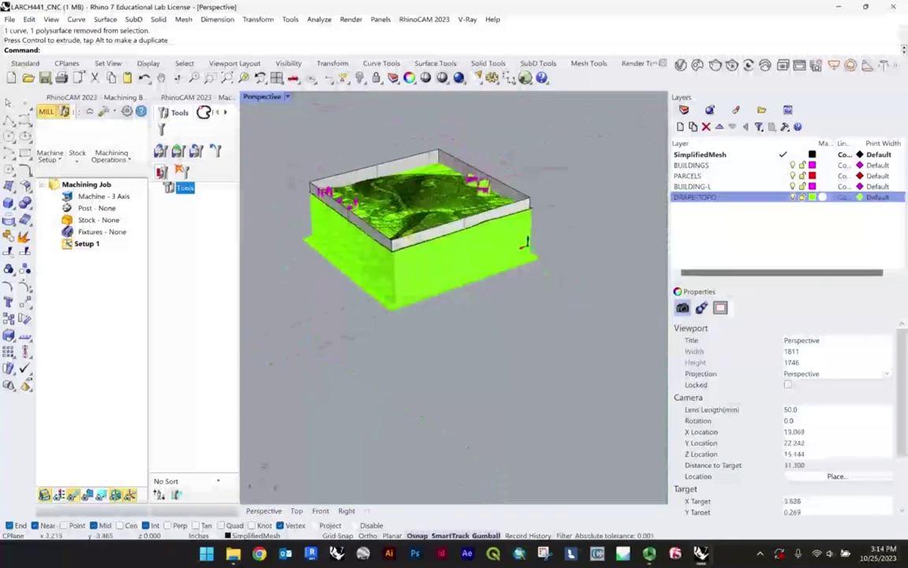
scroll(393, 259, up, 6)
scroll(448, 279, down, 6)
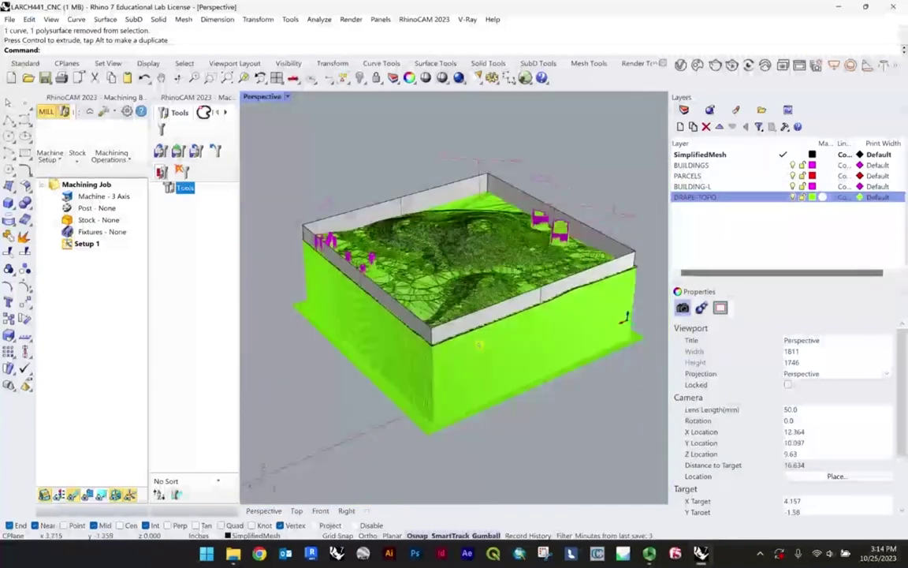
- Select the box frame and the draped surface in turn to check which layer each one is on
click(465, 272)
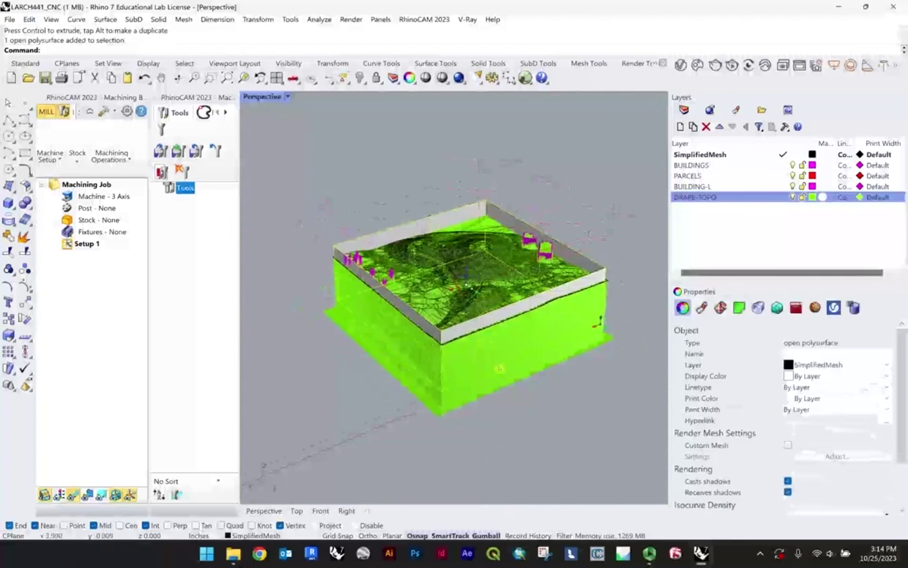
click(529, 411)
scroll(501, 380, up, 4)
click(498, 368)
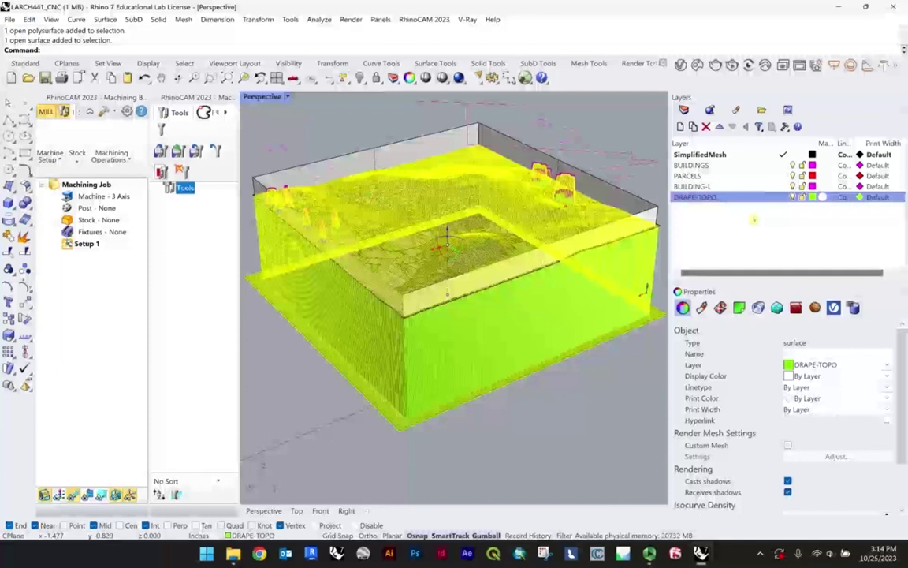
- Make DRAPE-TOPO the current layer, and briefly hide SimplifiedMesh to view the draped surface alone
click(785, 198)
click(798, 218)
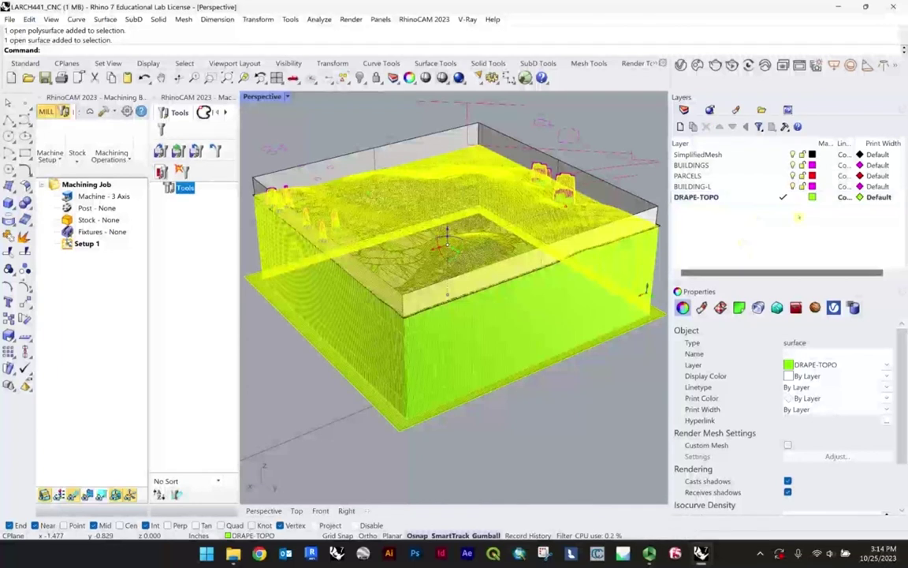
click(793, 154)
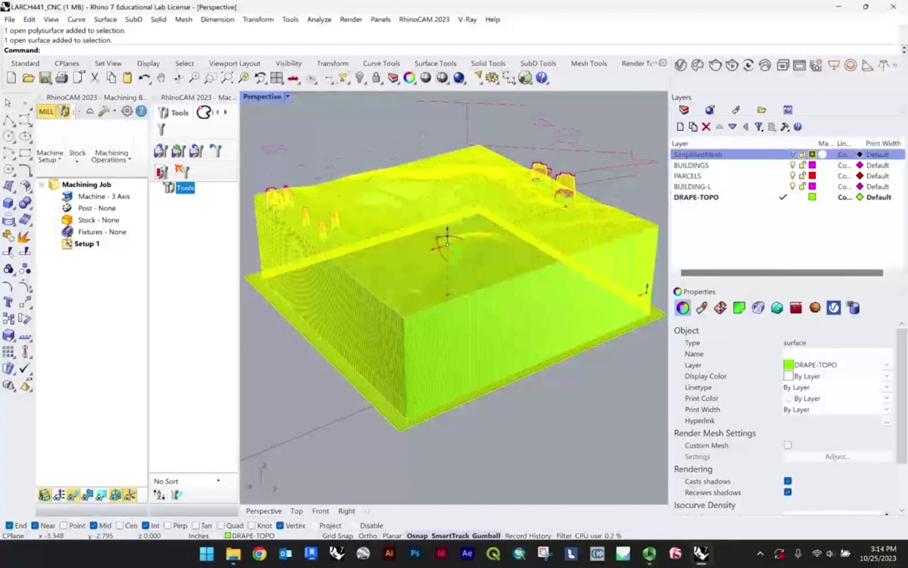
click(794, 155)
click(638, 132)
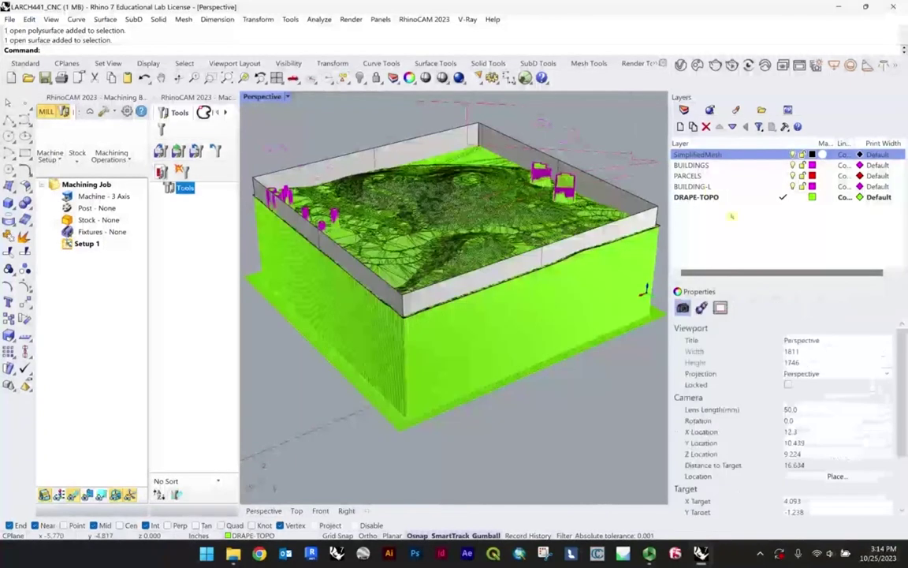
- Create a layer named Stock and move the box frame with its curve onto it
click(681, 126)
text(Stock)
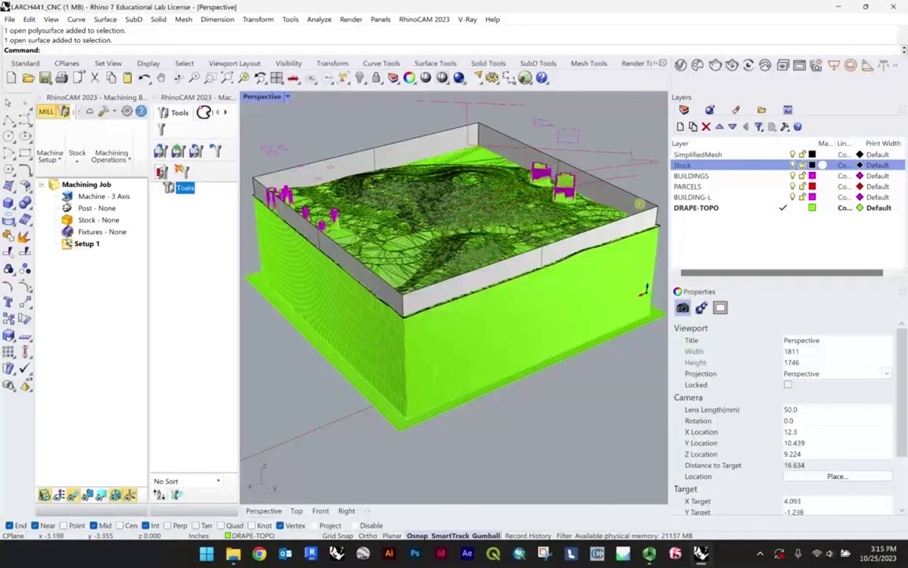
click(639, 197)
click(836, 364)
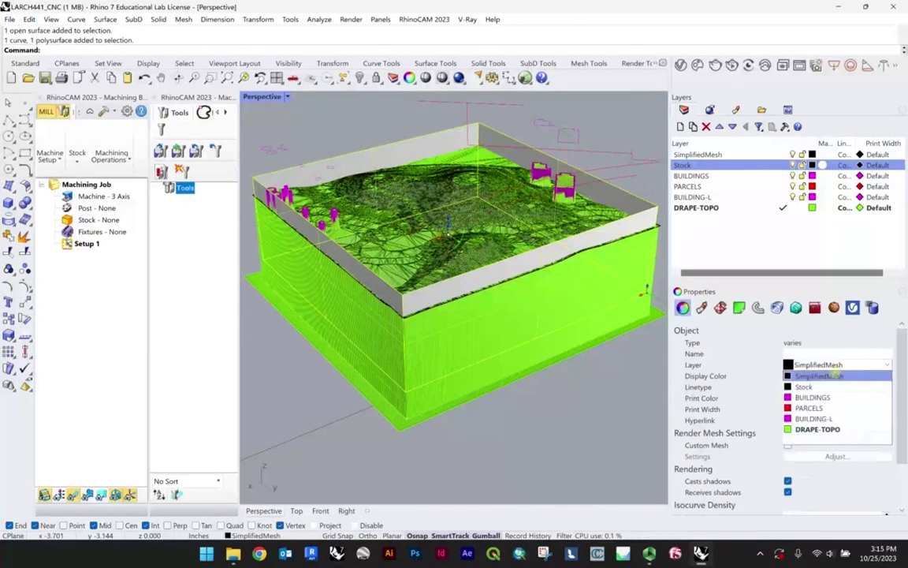
click(830, 386)
click(596, 359)
- Hide the SimplifiedMesh layer and trim away the parts of the draped surface that lie outside the box frame
click(794, 154)
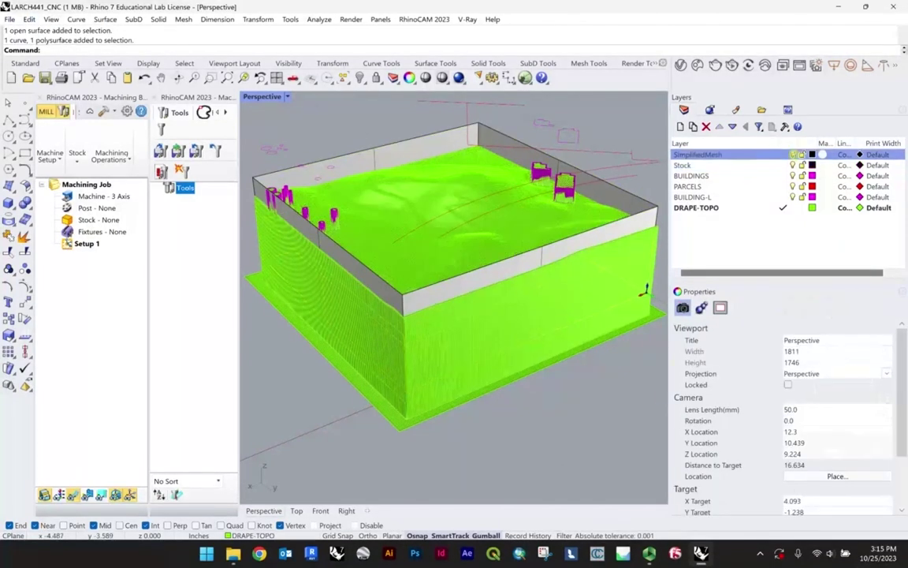
right_drag(644, 290, 608, 260)
scroll(608, 260, up, 5)
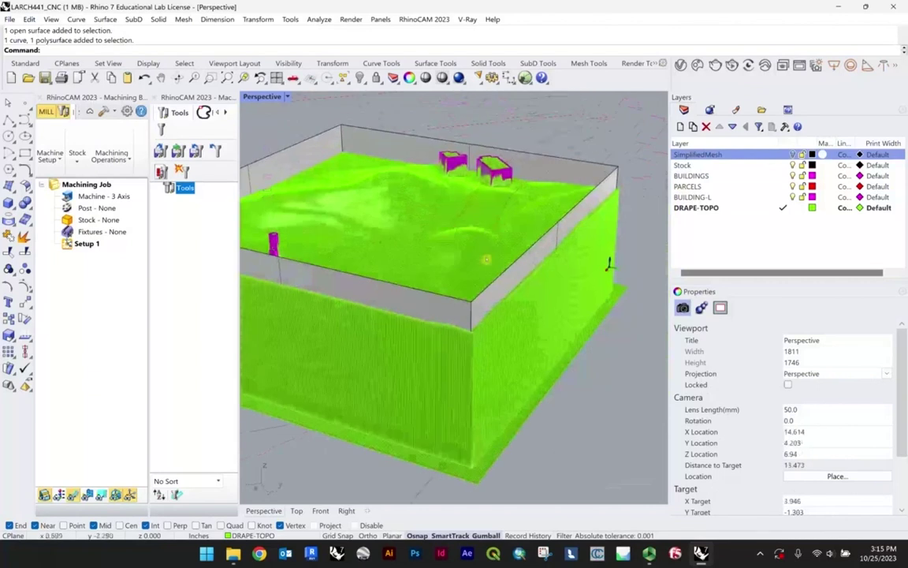
click(561, 186)
shift+click(563, 230)
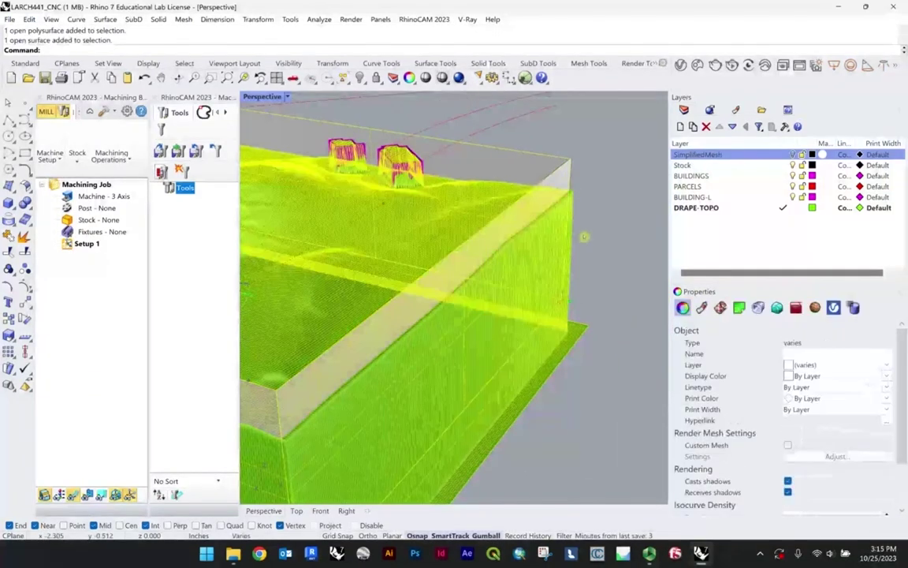
text(trim)
key(Return)
click(544, 280)
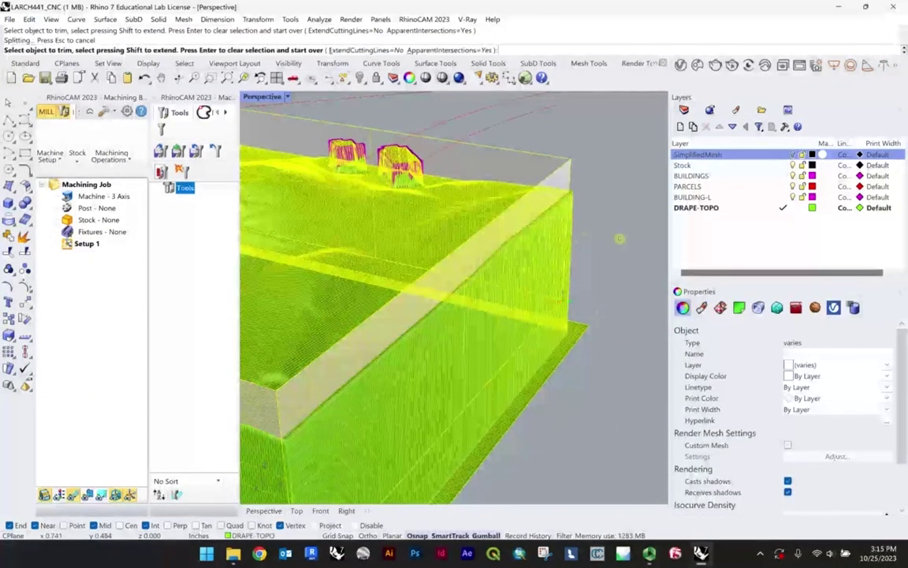
scroll(576, 260, down, 3)
key(Return)
key(Escape)
- Examine the trimmed draped surface along the box walls, over the terrain and around the two building masses
right_drag(355, 251, 427, 296)
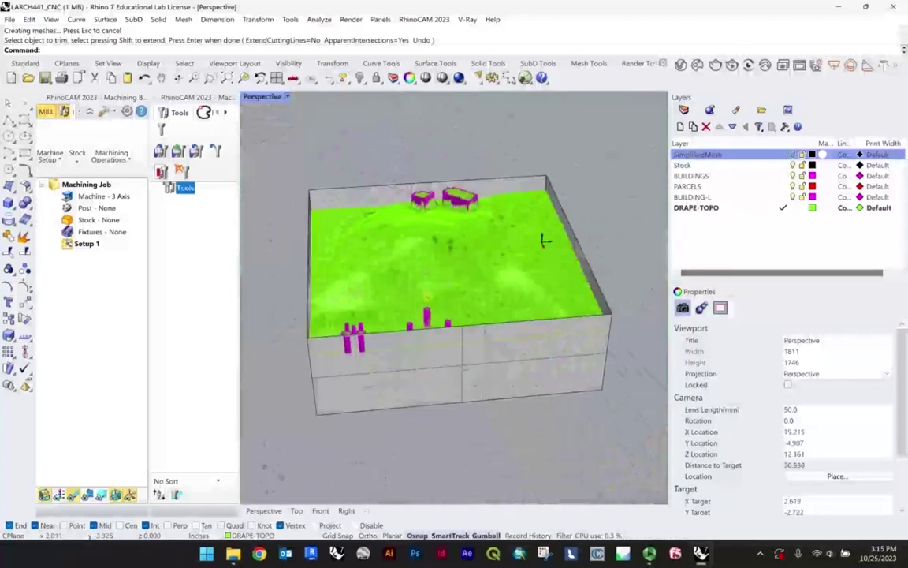
scroll(404, 261, up, 8)
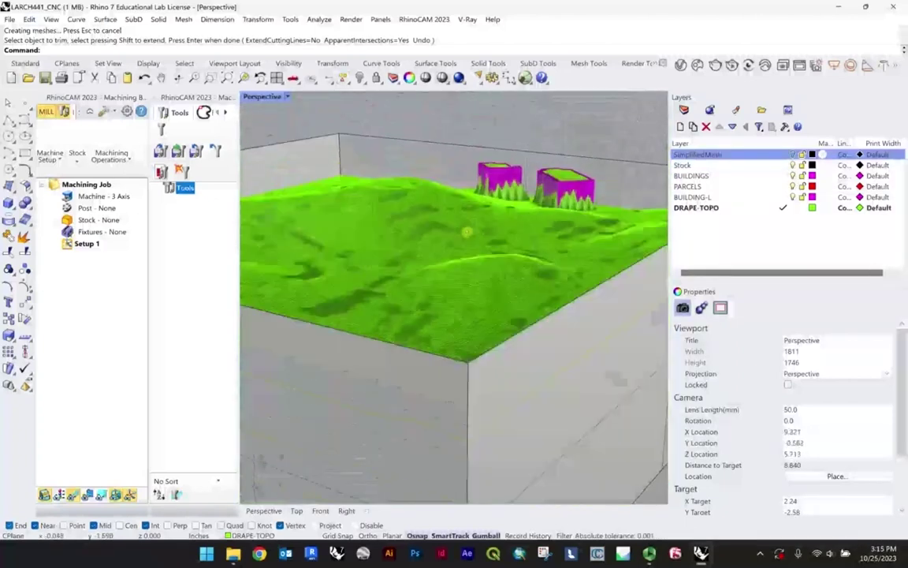
scroll(401, 217, up, 2)
scroll(477, 225, down, 3)
right_drag(517, 229, 509, 314)
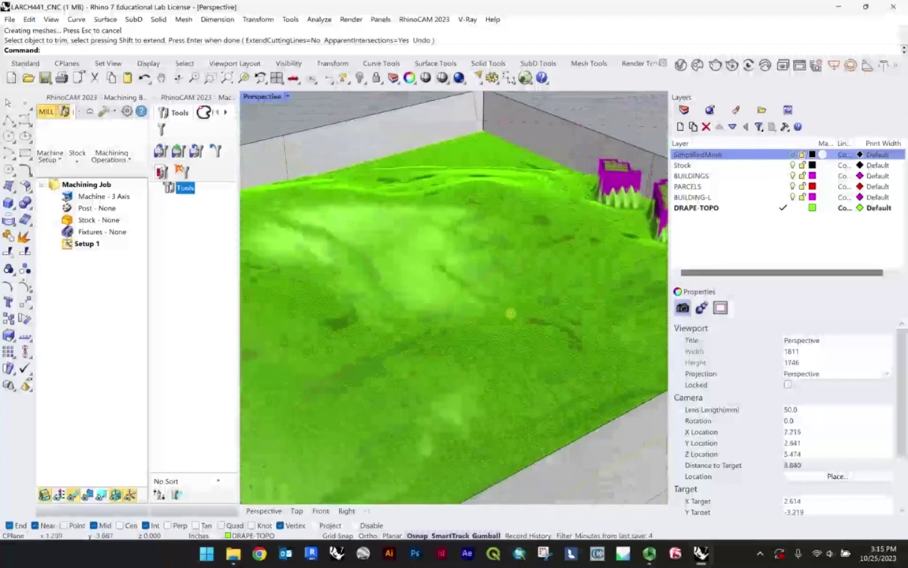
scroll(522, 292, down, 3)
scroll(522, 291, up, 5)
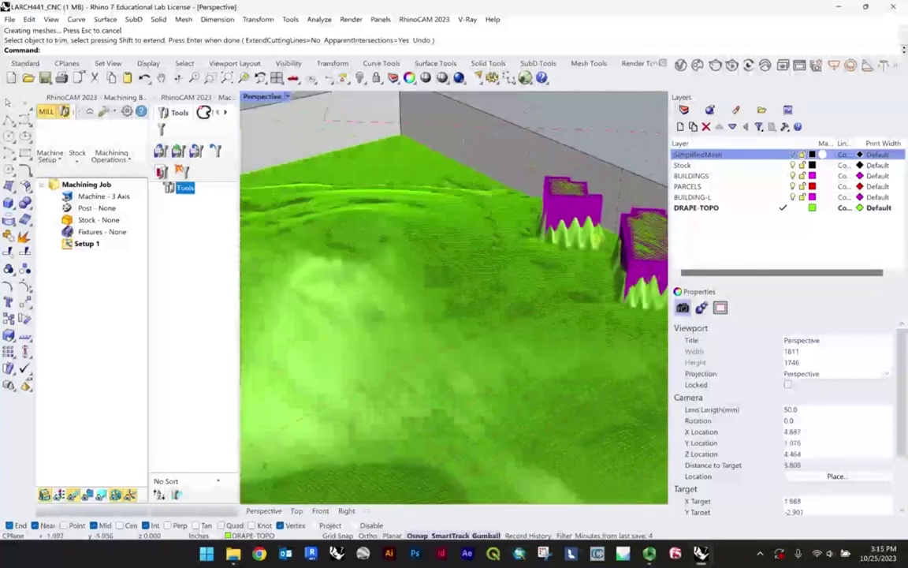
right_drag(587, 238, 544, 236)
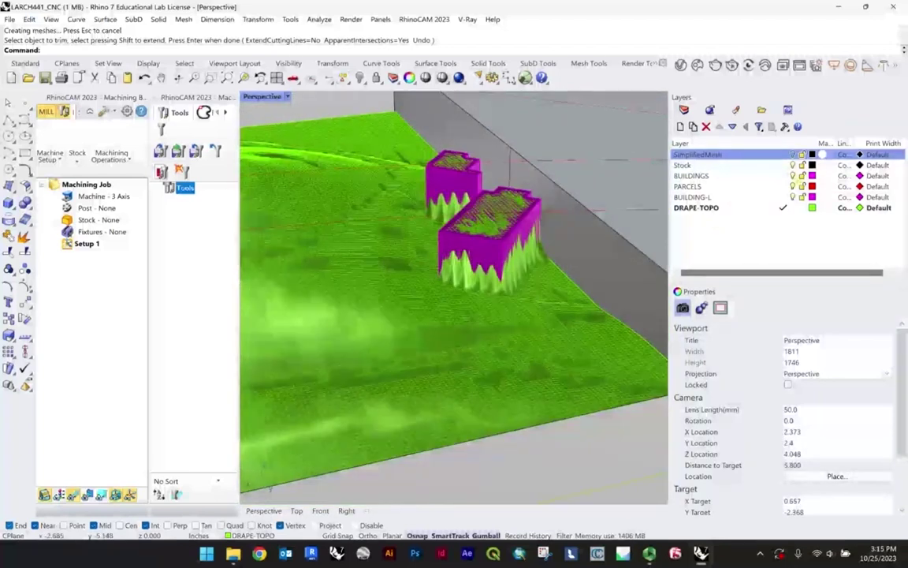
- Hide the BUILDINGS layer and examine the building shapes formed in the draped surface
click(793, 176)
scroll(380, 239, up, 4)
scroll(546, 242, up, 8)
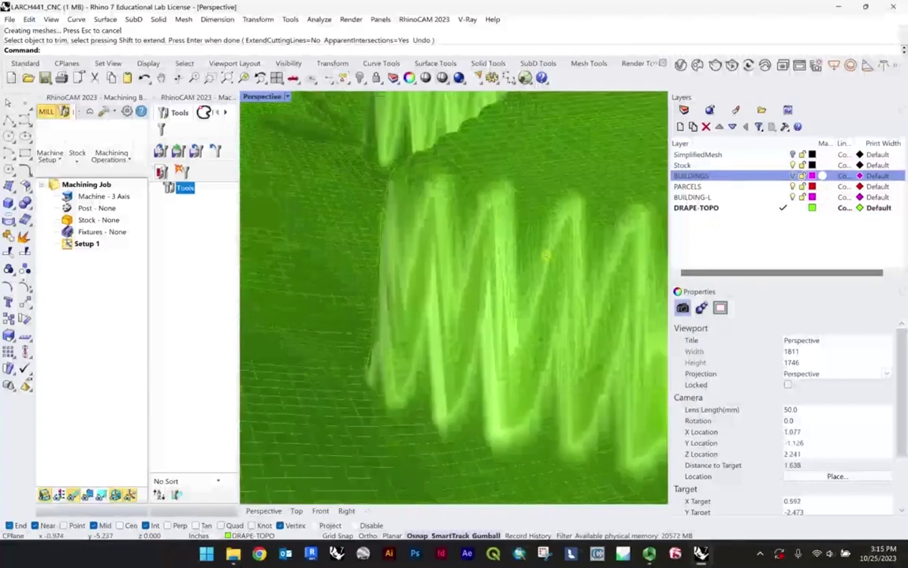
right_drag(544, 251, 616, 262)
scroll(464, 263, down, 5)
scroll(616, 260, down, 10)
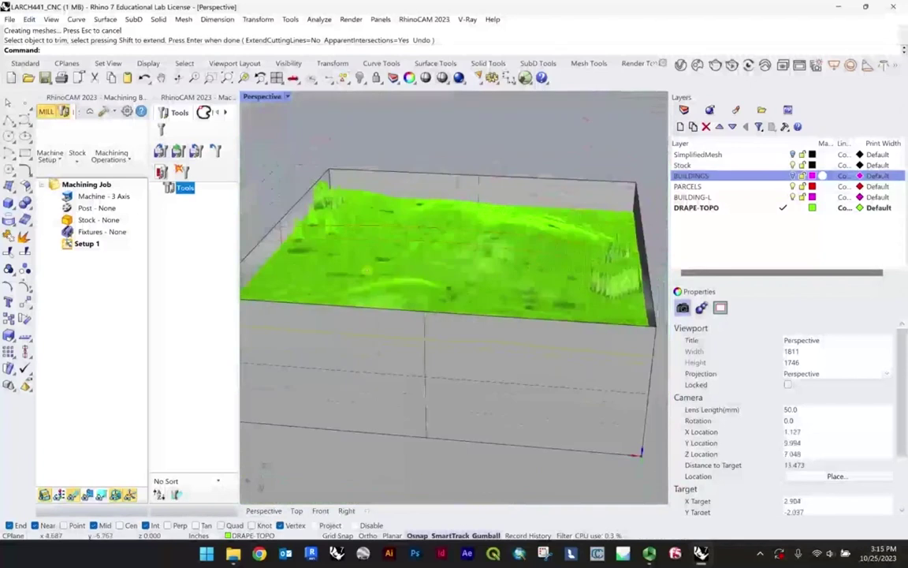
- Inspect the draped cylindrical buildings near the corner and the whole trimmed surface inside the box frame
scroll(326, 233, up, 10)
scroll(326, 233, down, 2)
scroll(370, 221, down, 8)
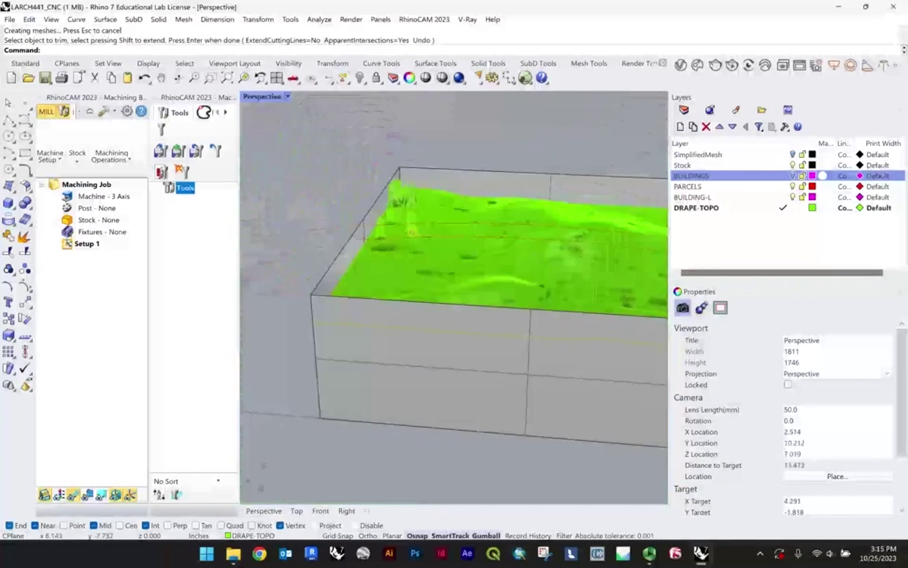
scroll(404, 211, up, 8)
click(404, 210)
scroll(403, 211, down, 8)
click(327, 170)
scroll(365, 244, up, 9)
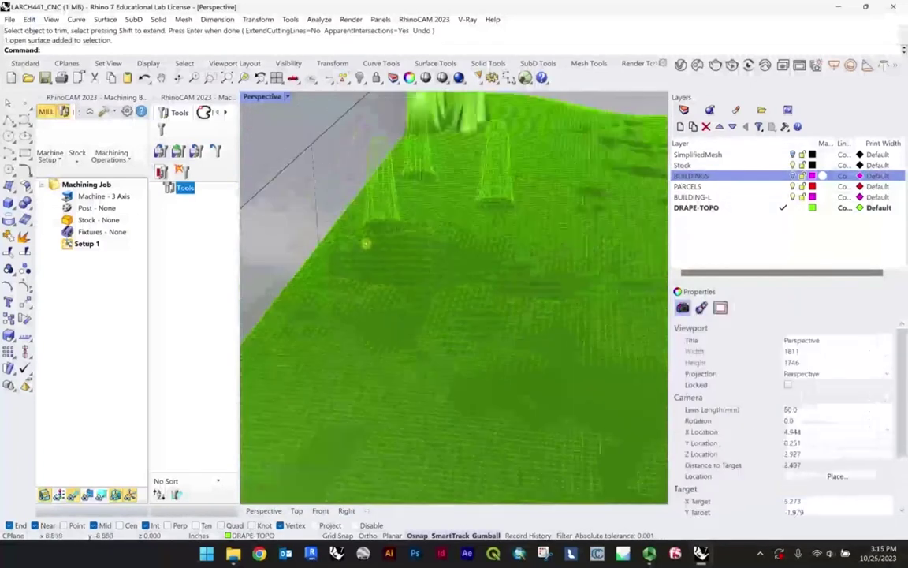
mouse_move(365, 244)
right_down()
mouse_move(389, 230)
mouse_move(363, 250)
right_up()
scroll(347, 254, down, 10)
right_drag(574, 294, 423, 284)
shift+right_drag(483, 289, 547, 237)
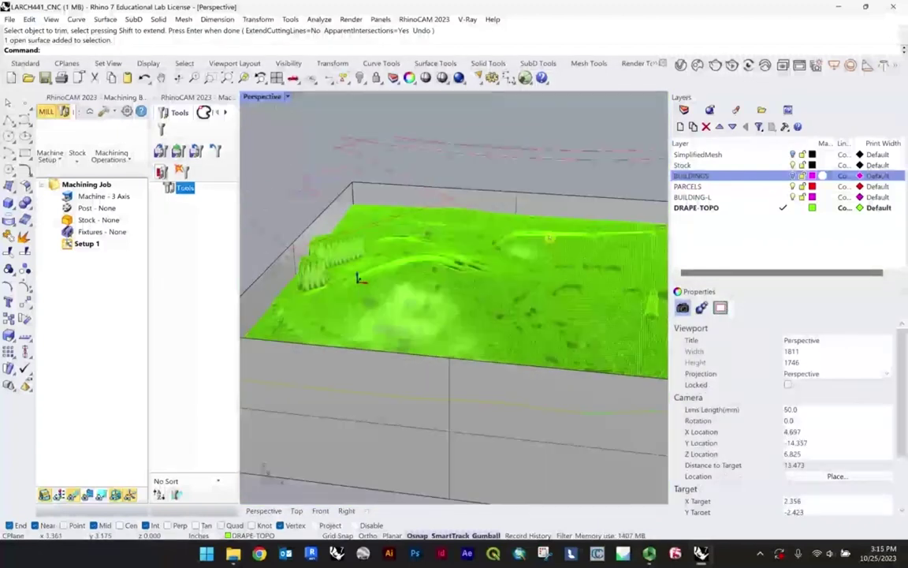
scroll(467, 233, down, 4)
right_drag(388, 261, 415, 244)
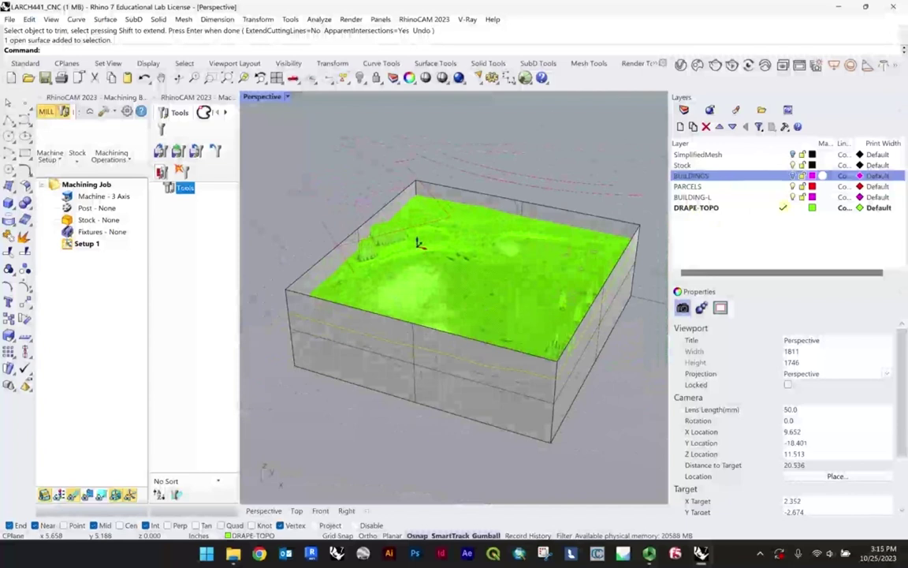
- Show the SimplifiedMesh layer and make it current, toggling the DRAPE-TOPO layer to compare the mesh with the draped surface
click(792, 155)
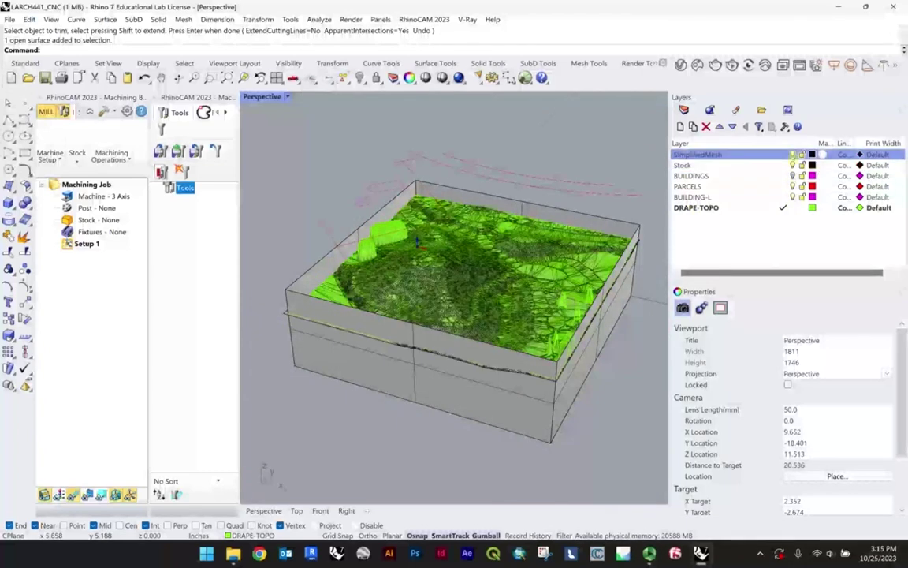
click(782, 155)
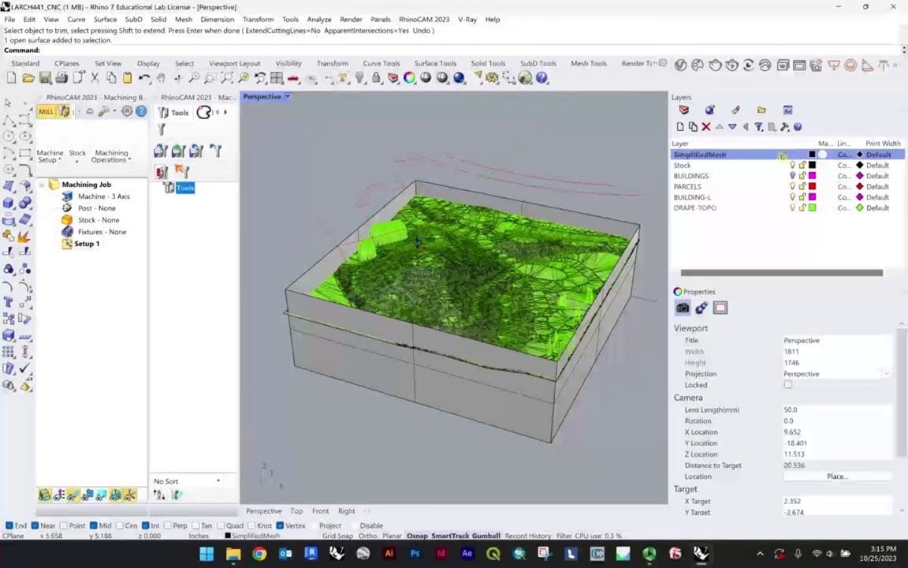
click(793, 208)
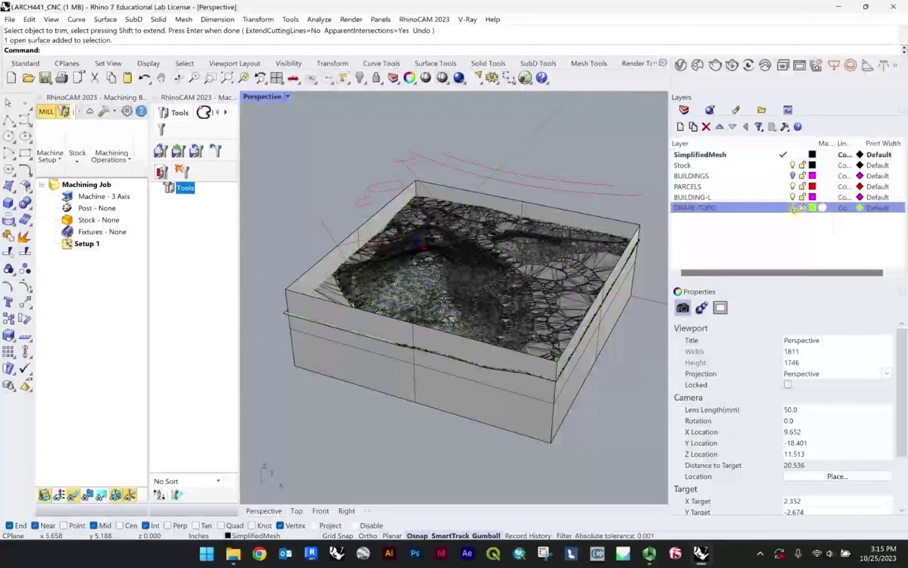
click(793, 207)
- Rename the DRAPE-TOPO layer as DRAPE-TOPO-BUILDINGS and hide it
double_click(714, 208)
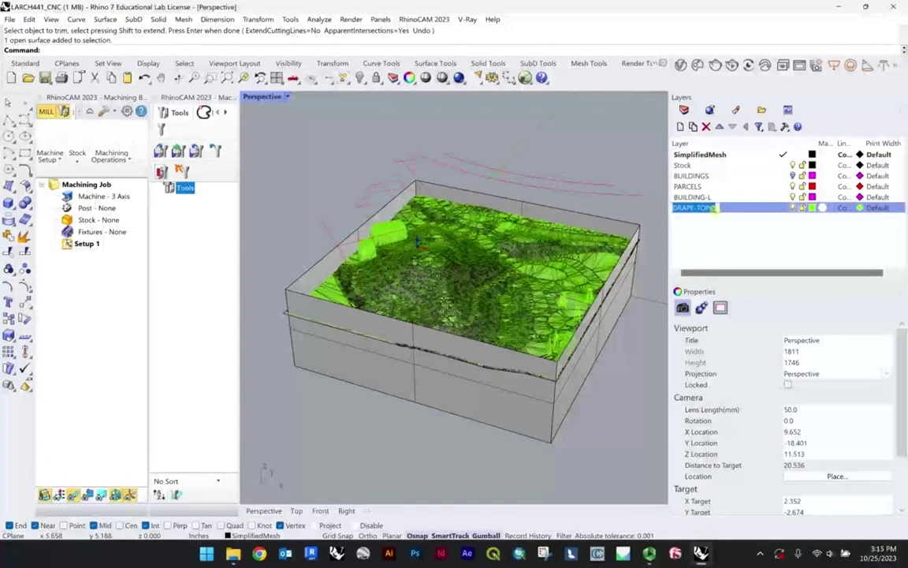
text(-BUILDINGS)
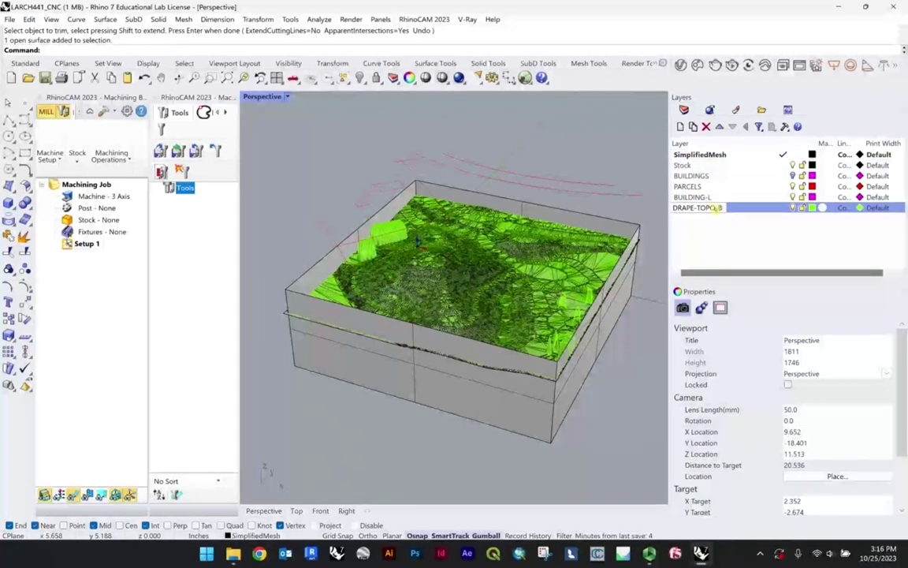
key(Return)
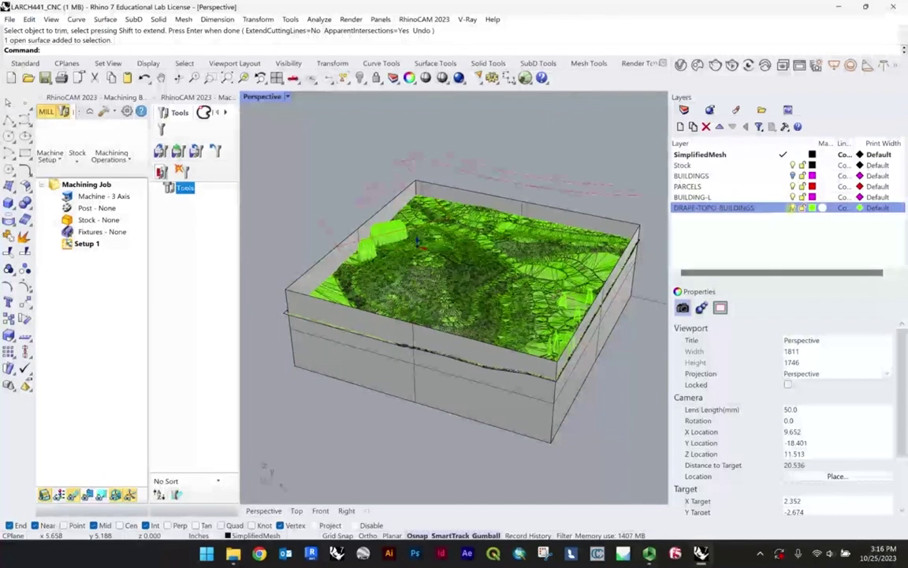
key(Escape)
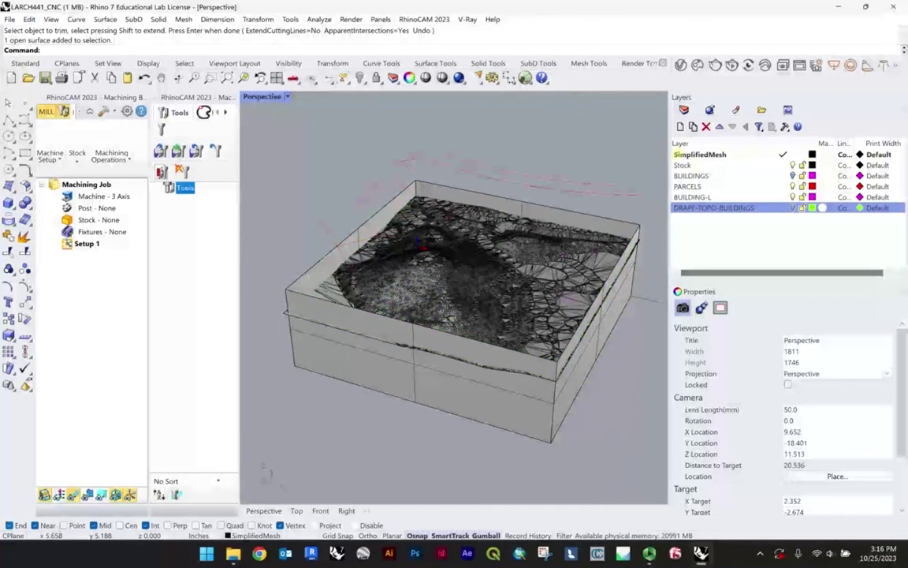
- Add a new layer named DRAPE-TOPO
click(680, 126)
text(DRAPE-TOPO)
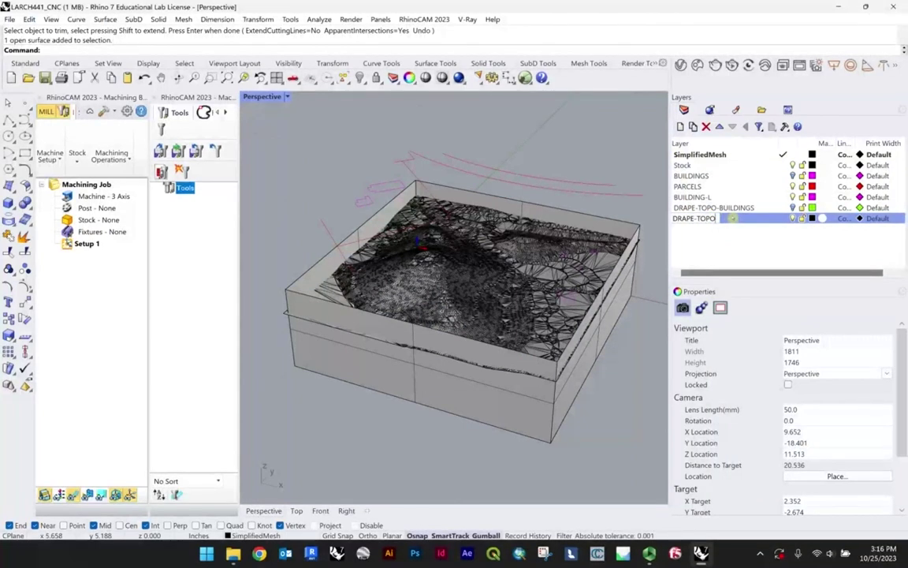
click(786, 229)
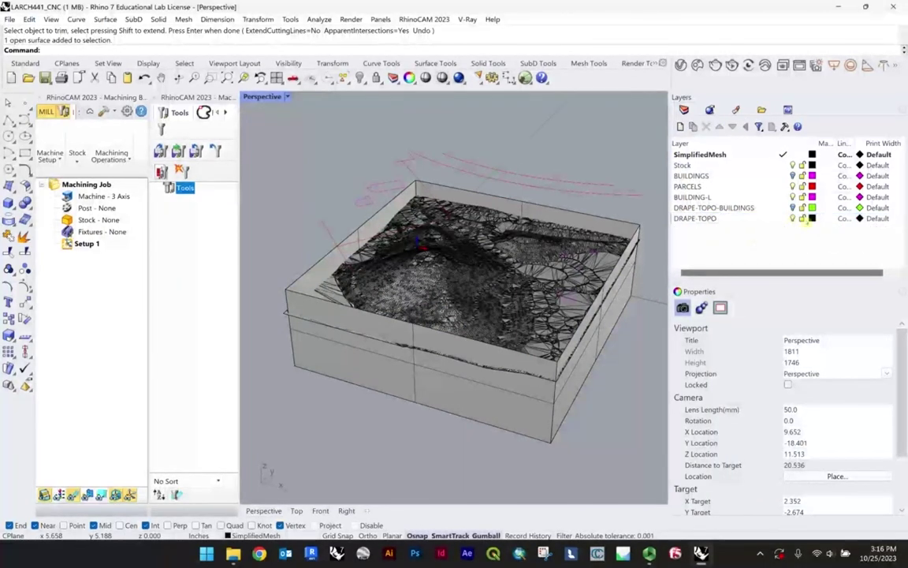
- Set the DRAPE-TOPO layer's colour to DarkGreen
click(812, 218)
click(576, 228)
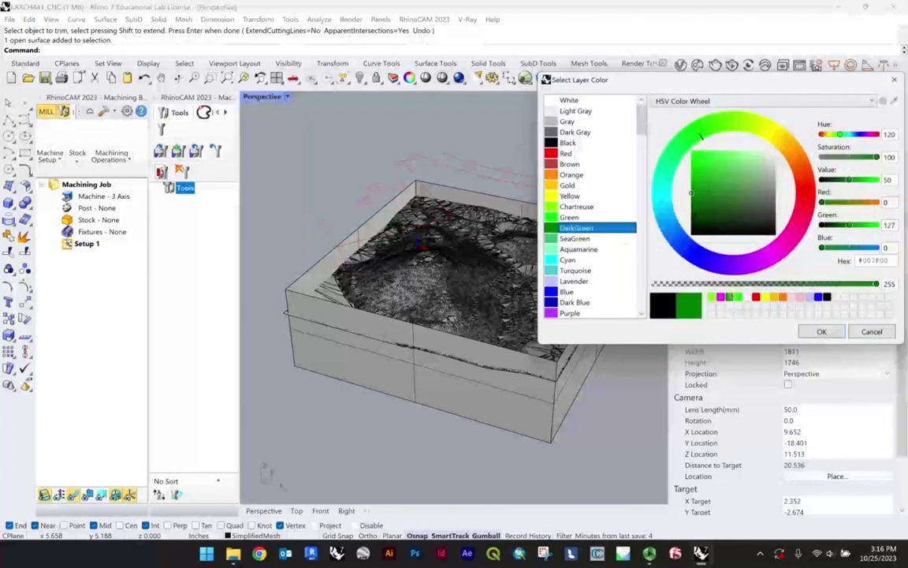
click(820, 331)
- Maximize the Top view, make DRAPE-TOPO the current layer and hide the Stock layer
double_click(264, 96)
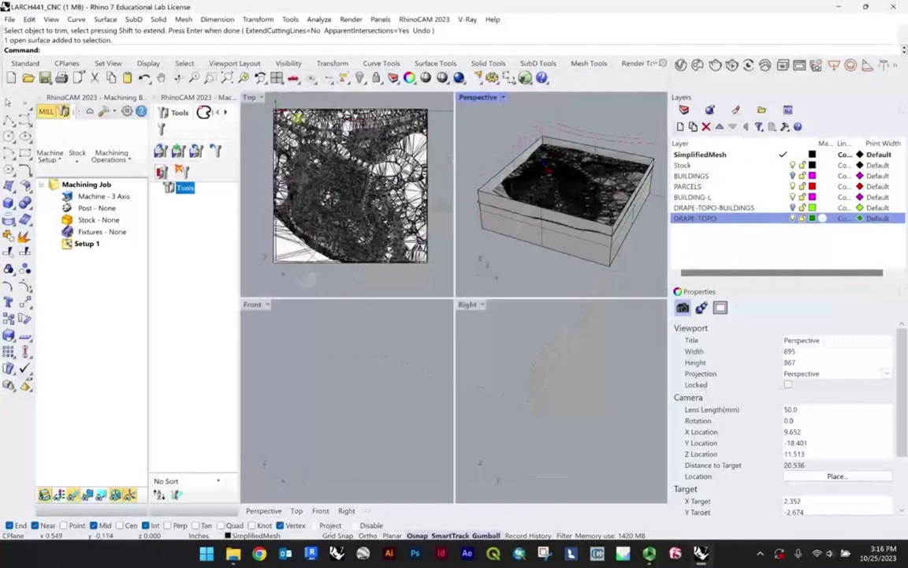
click(253, 100)
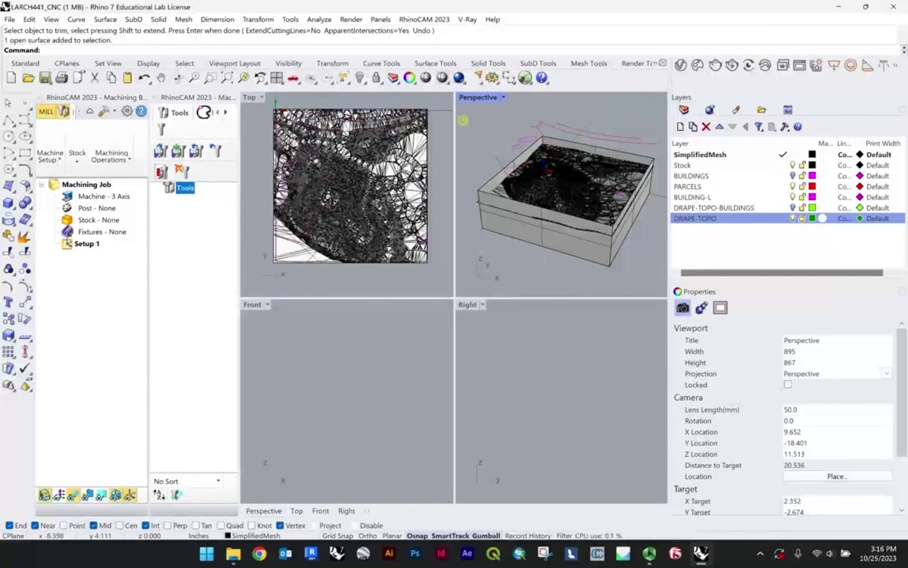
double_click(249, 97)
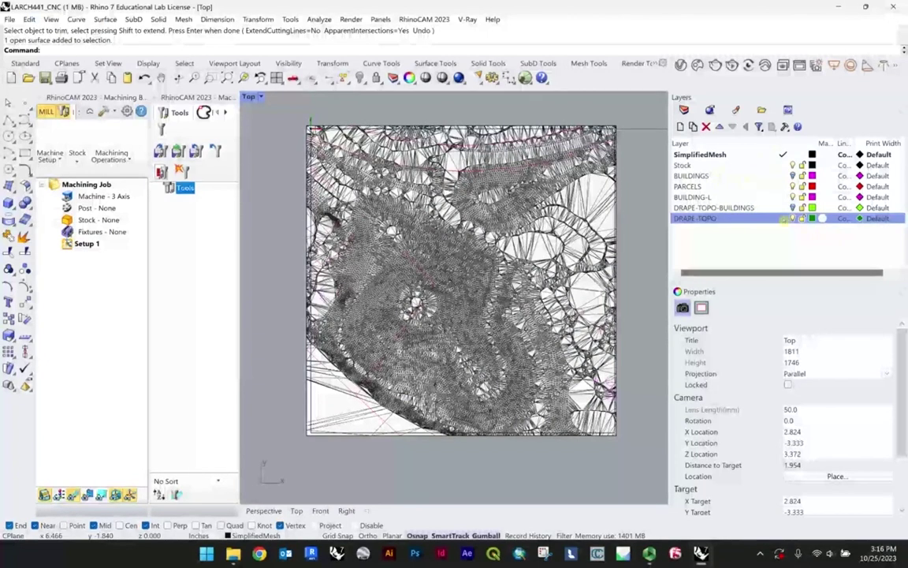
double_click(710, 219)
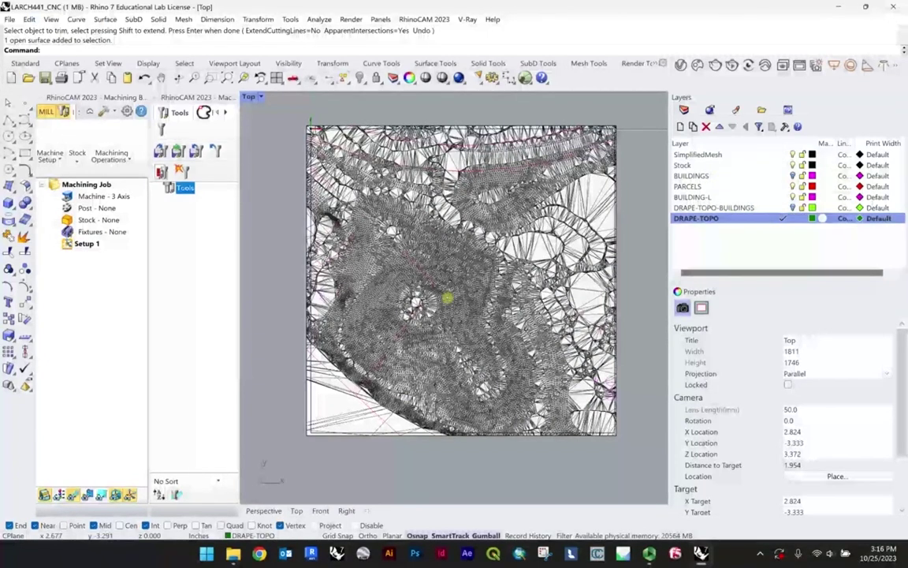
scroll(309, 128, up, 3)
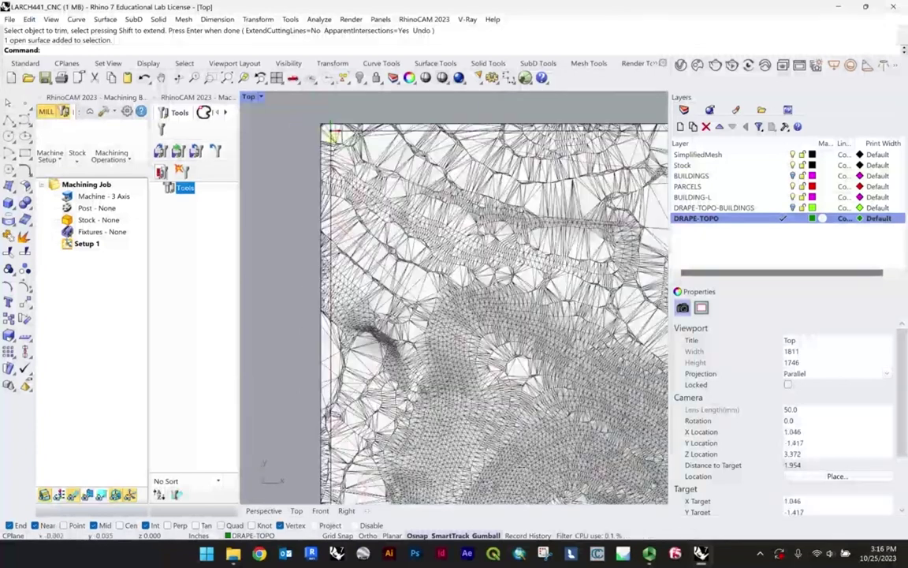
scroll(291, 154, down, 10)
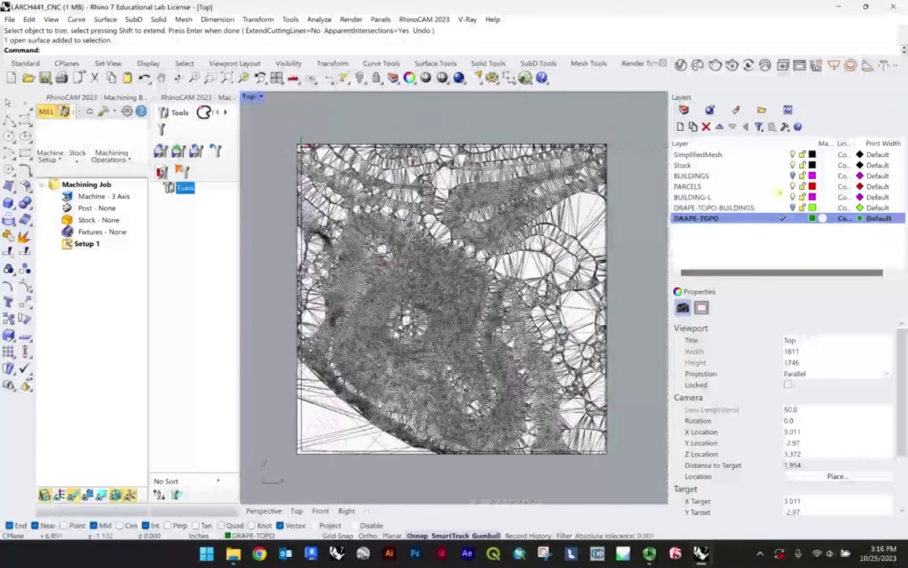
click(793, 164)
- Drape a surface over the whole square terrain mesh in the Top view with a point spacing of 1
text(Dra)
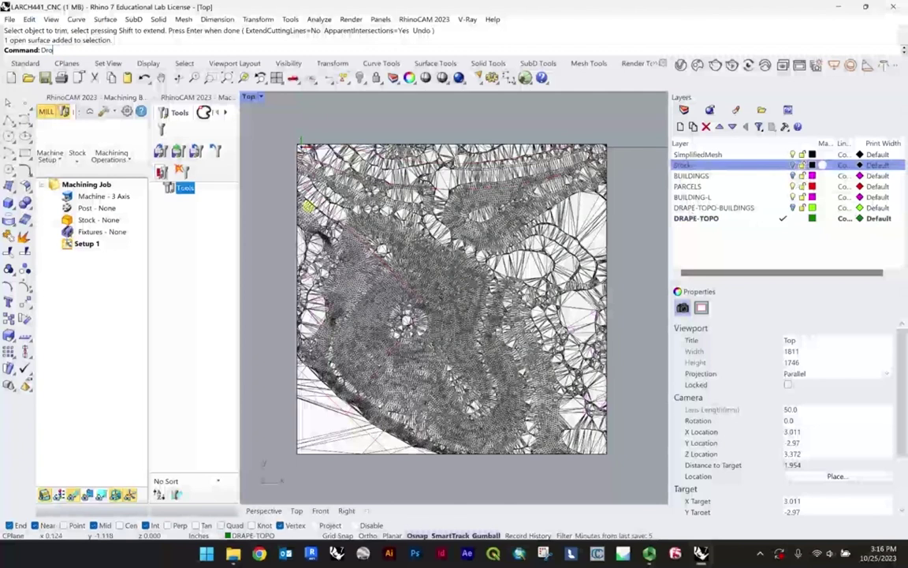
text(pe)
key(Return)
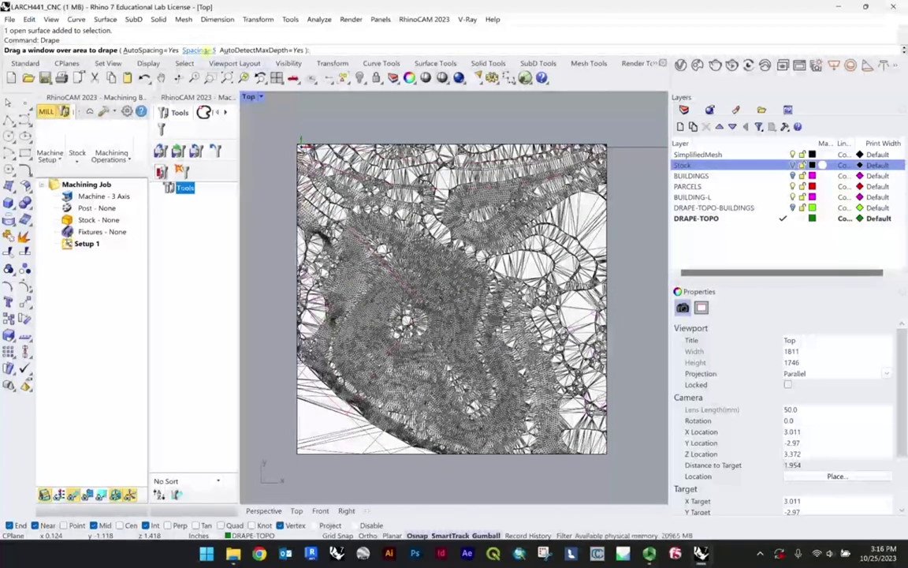
click(198, 49)
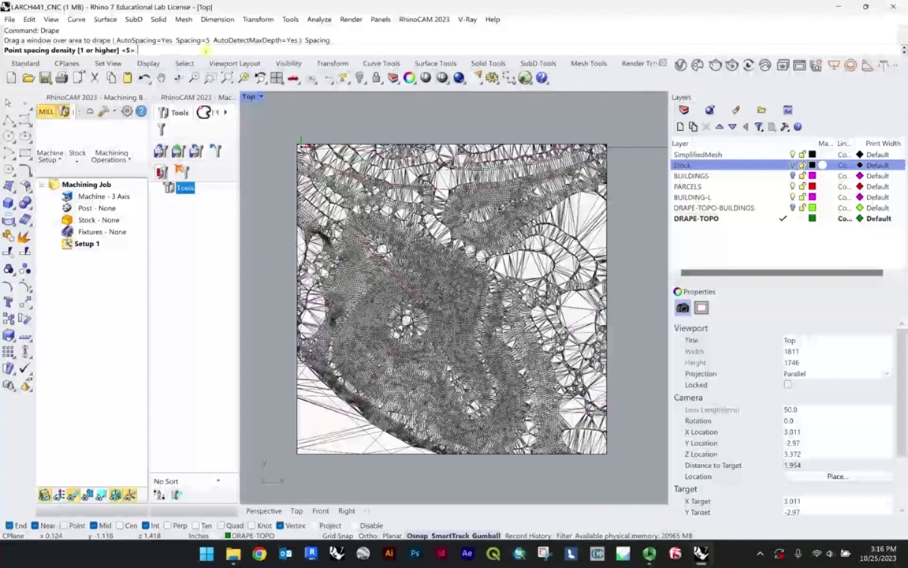
text(1)
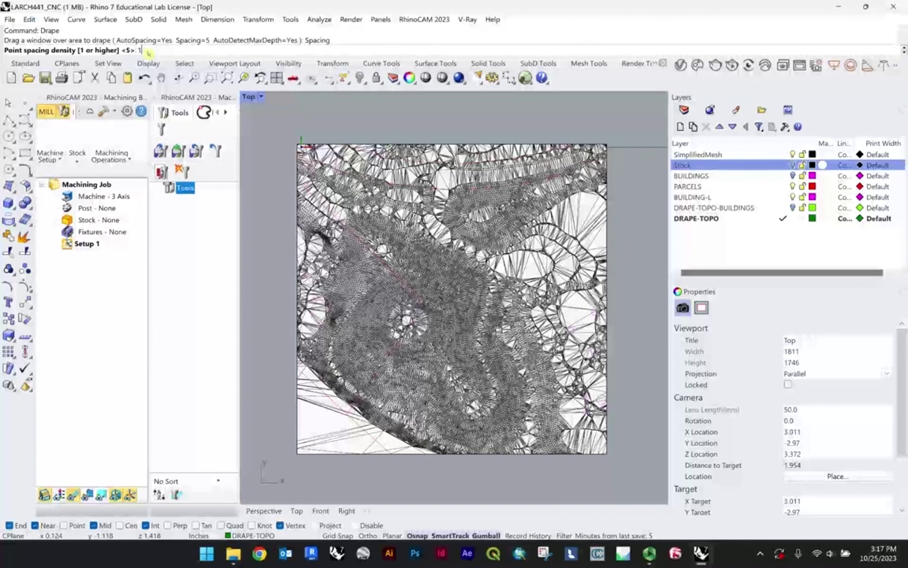
key(Return)
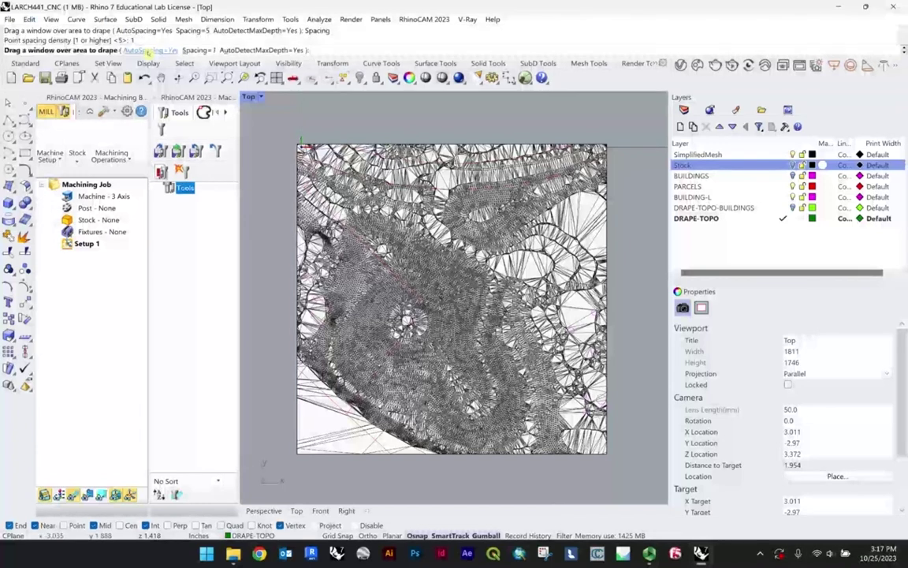
scroll(517, 351, up, 3)
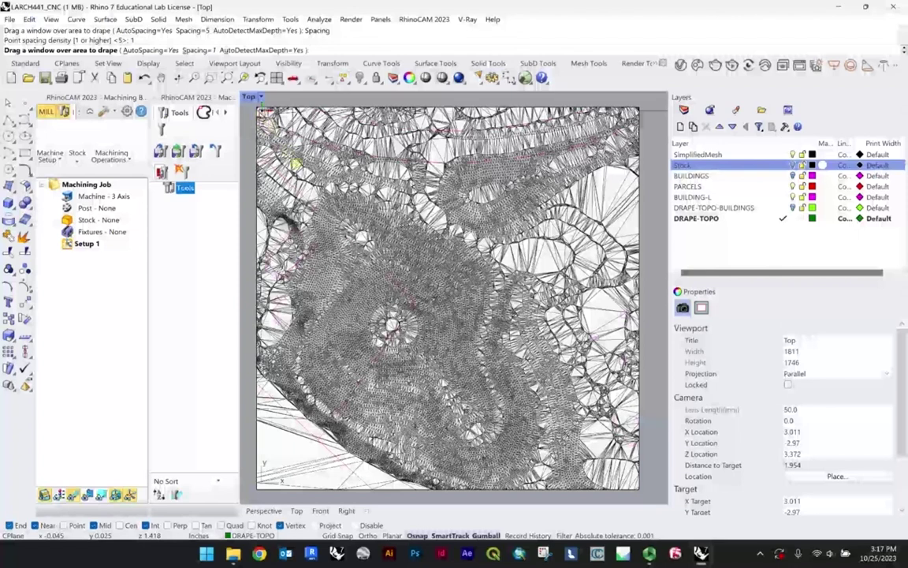
drag(293, 163, 637, 490)
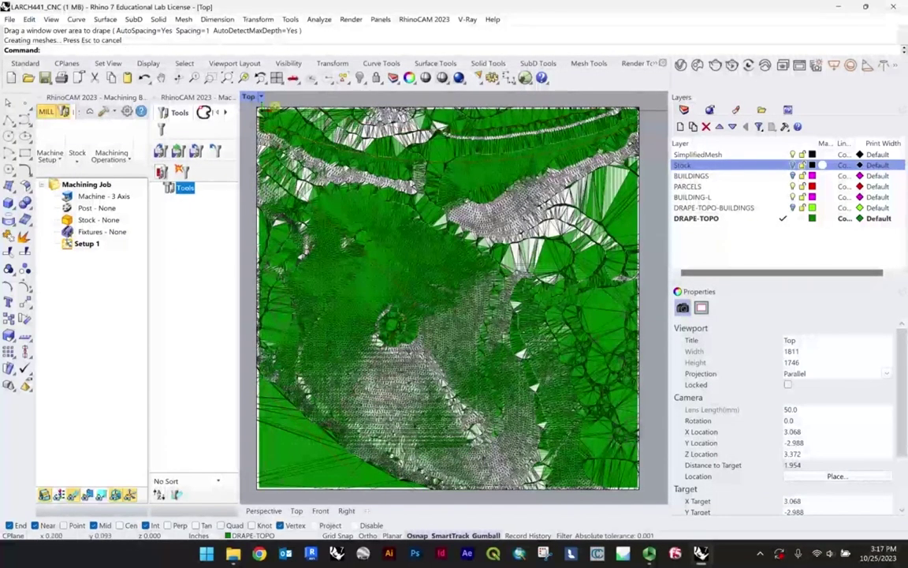
- Move the new draped surface along the X axis in the Perspective view so it sits beside the terrain mesh
double_click(249, 96)
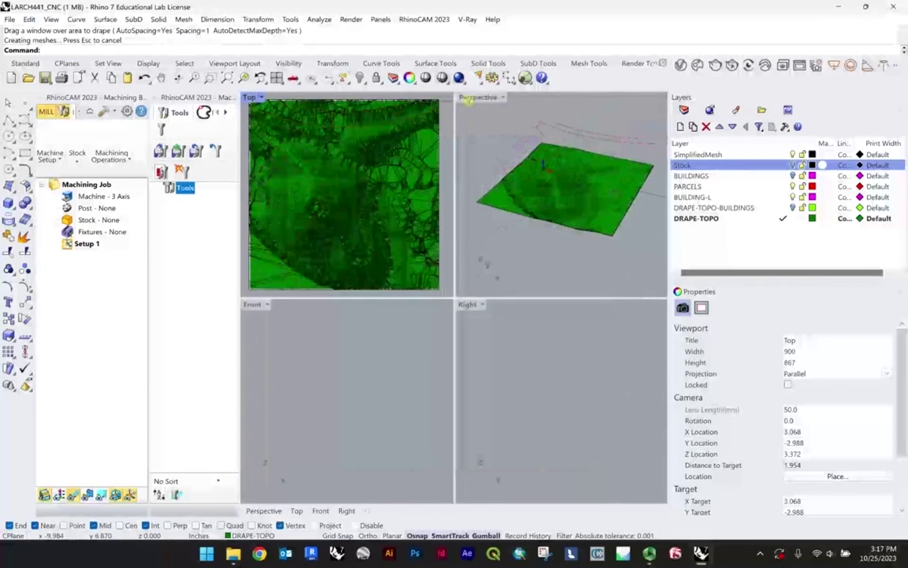
double_click(471, 97)
scroll(519, 383, up, 3)
scroll(473, 331, up, 3)
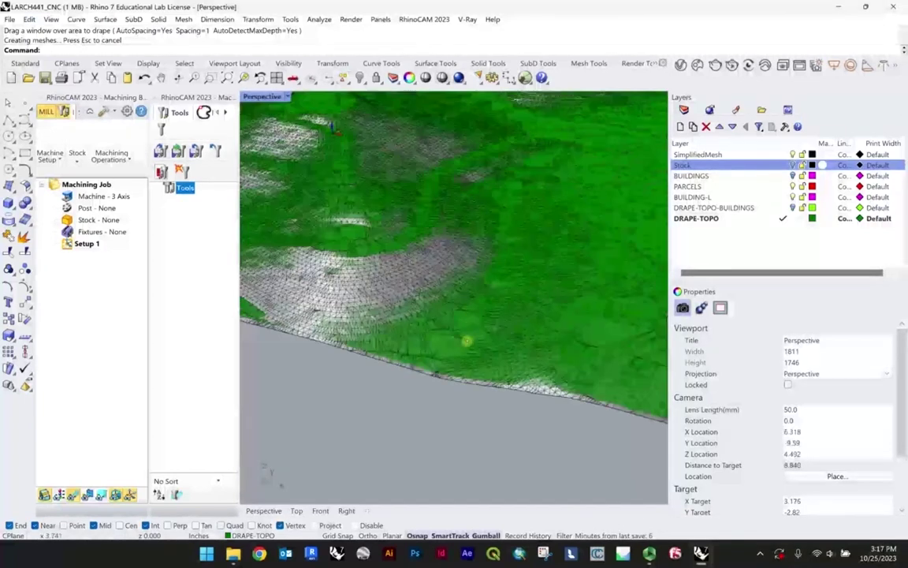
click(468, 341)
scroll(469, 342, down, 8)
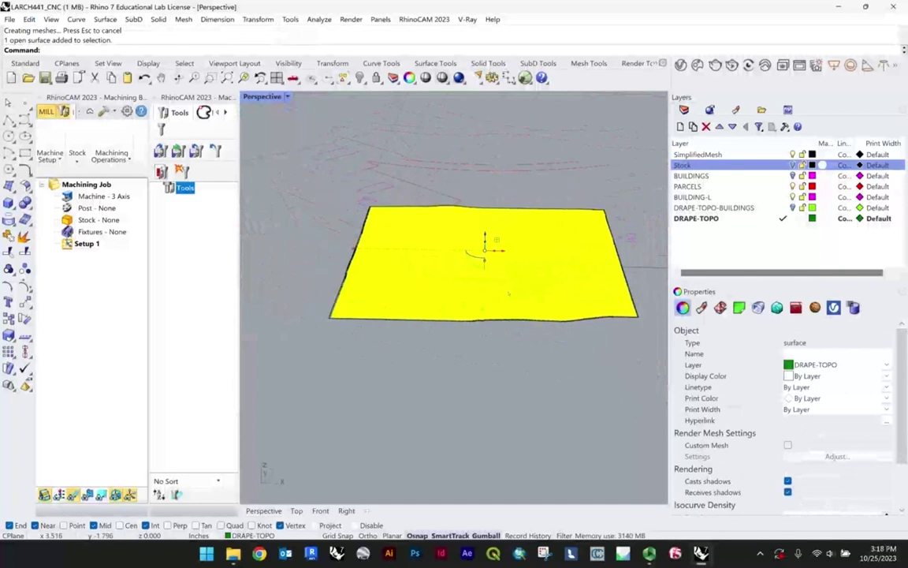
right_drag(555, 309, 465, 292)
drag(426, 256, 548, 258)
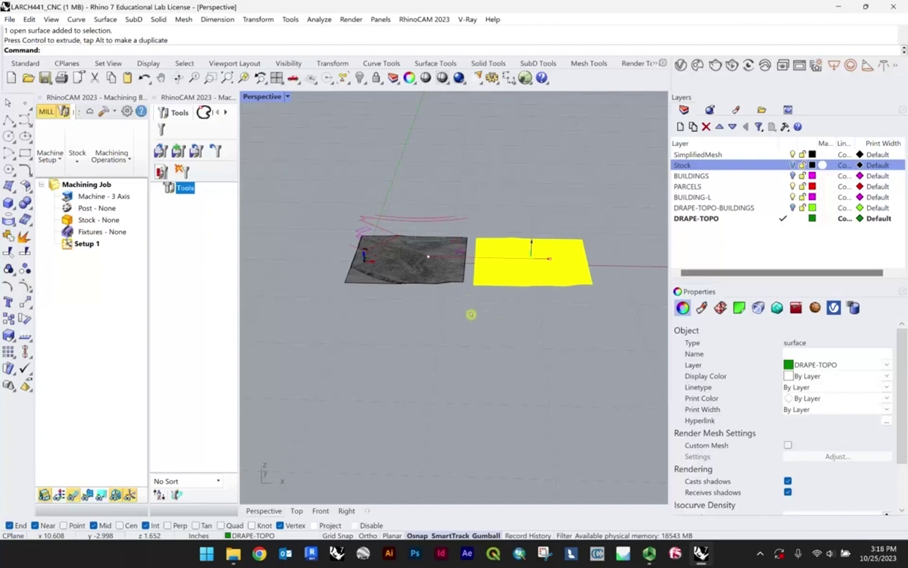
click(477, 302)
- Examine the level of detail on the moved draped surface, including its steep slopes and edges, and compare it with the mesh
scroll(497, 256, up, 10)
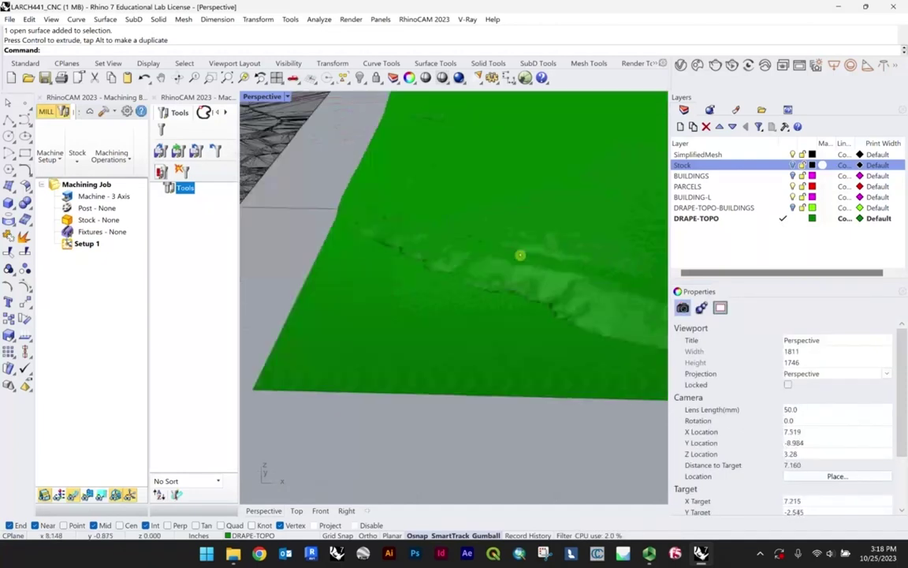
scroll(491, 320, up, 6)
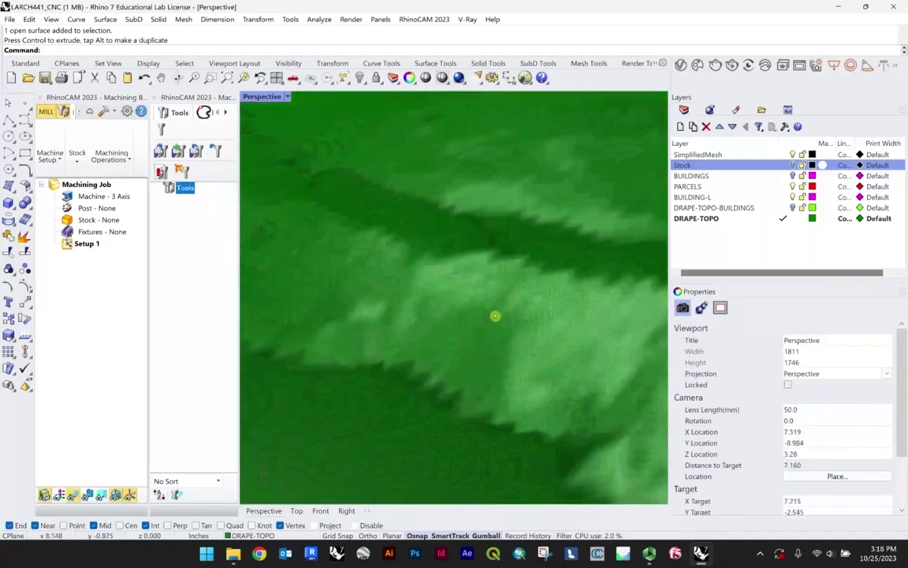
scroll(476, 305, down, 5)
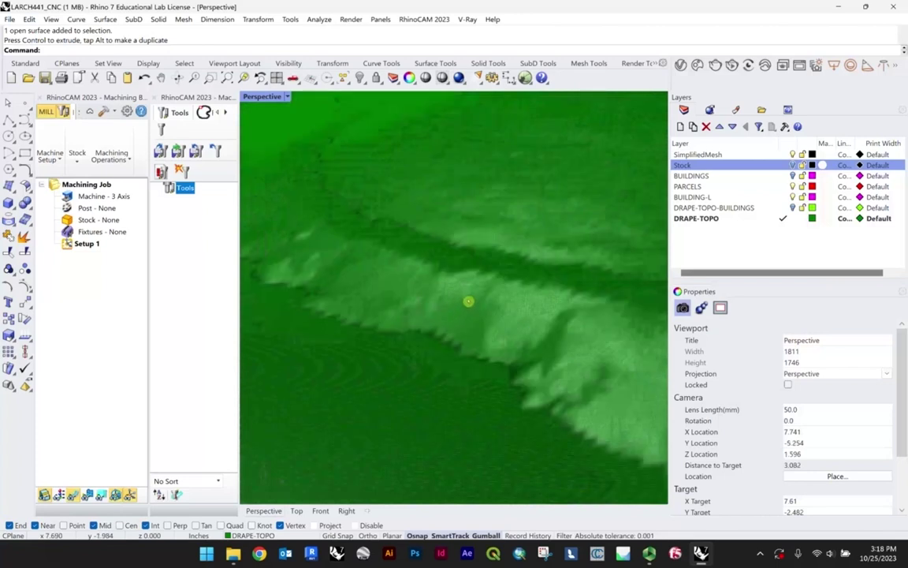
right_drag(447, 298, 359, 285)
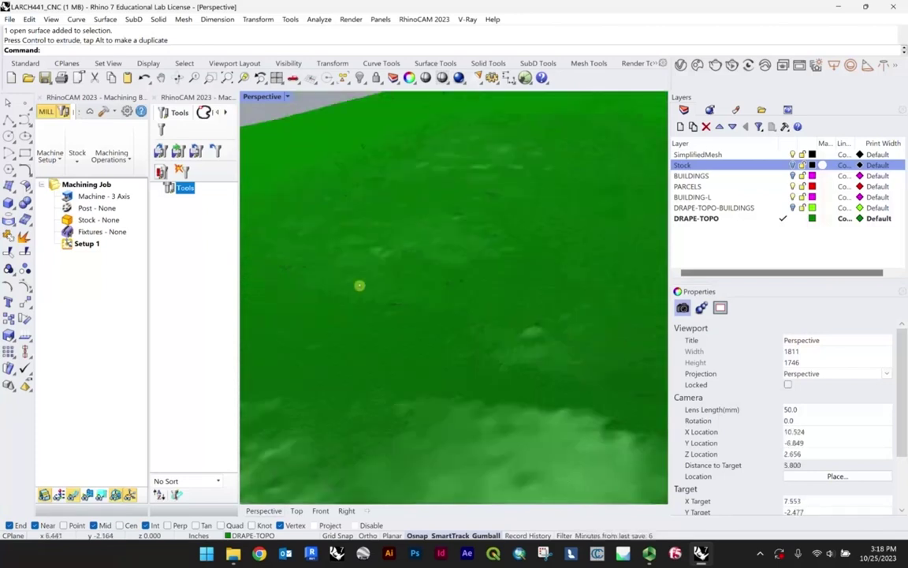
scroll(385, 282, down, 5)
scroll(501, 295, up, 3)
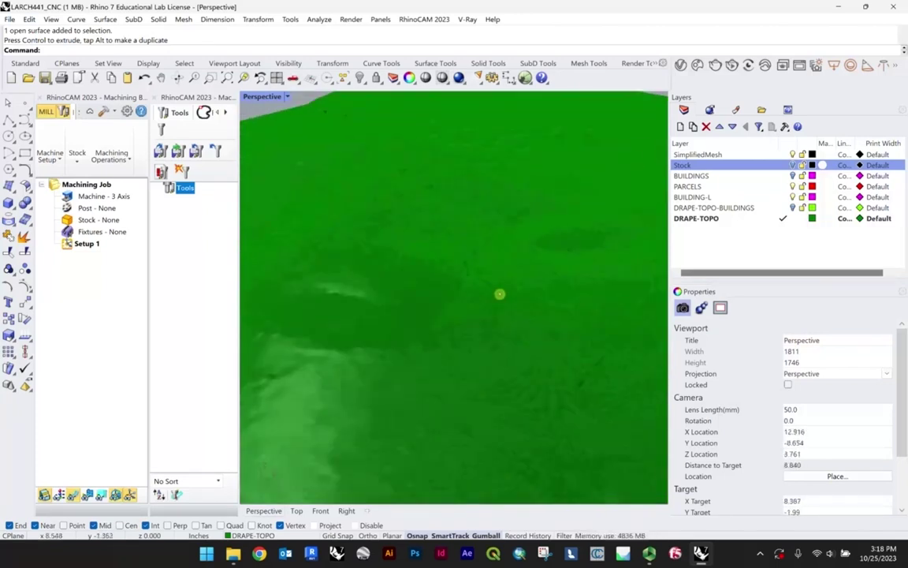
scroll(500, 294, up, 3)
right_drag(436, 279, 454, 286)
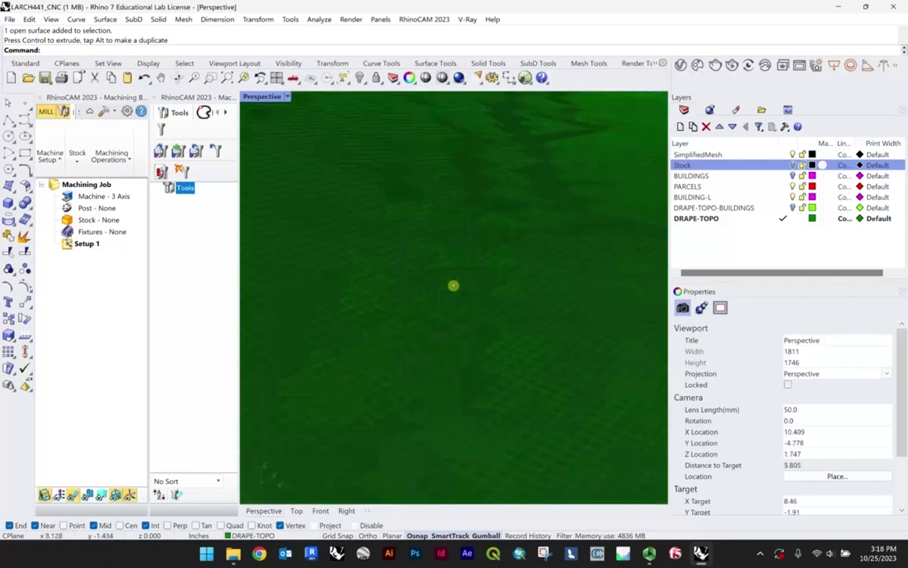
scroll(461, 288, down, 16)
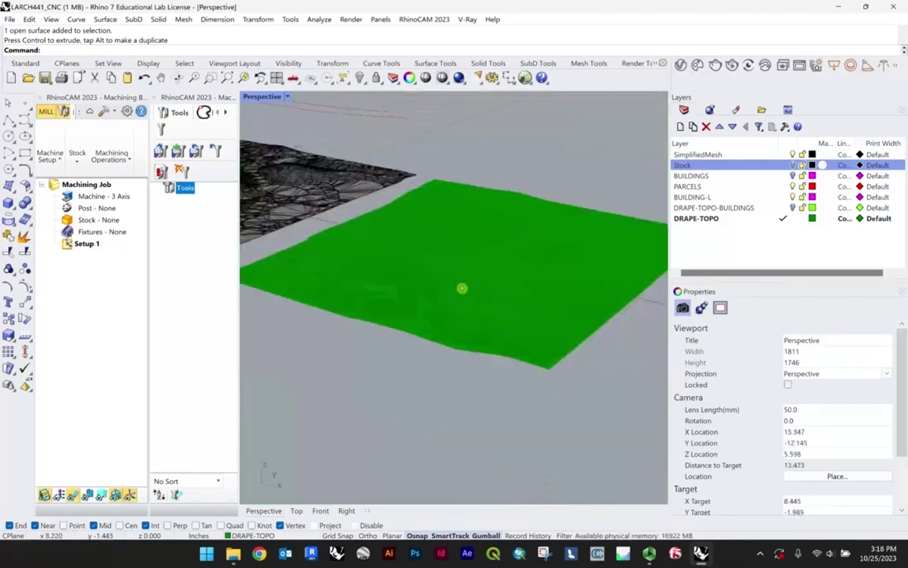
right_drag(451, 285, 500, 292)
scroll(444, 307, up, 4)
shift+right_drag(444, 308, 516, 292)
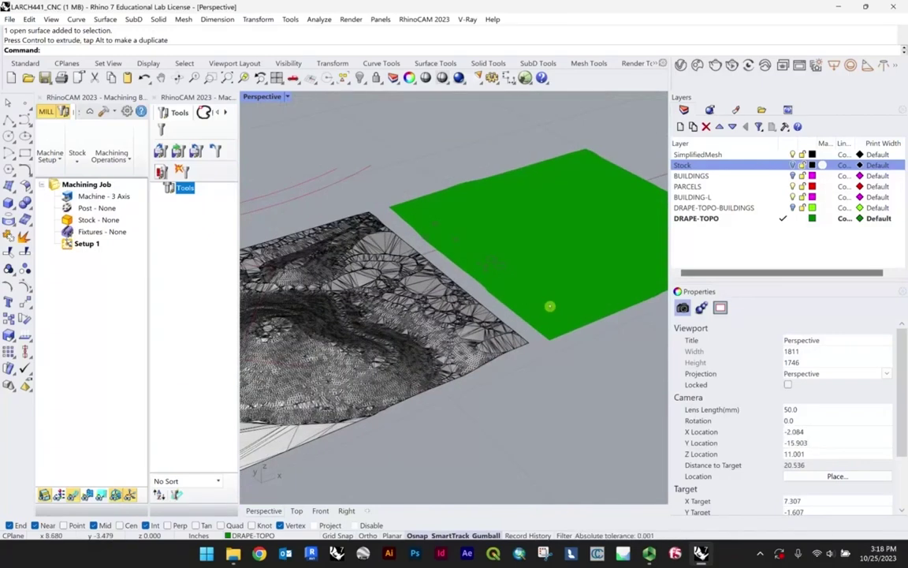
- Undo the move of the draped surface and the spacing-1 drape itself
key(ctrl+z)
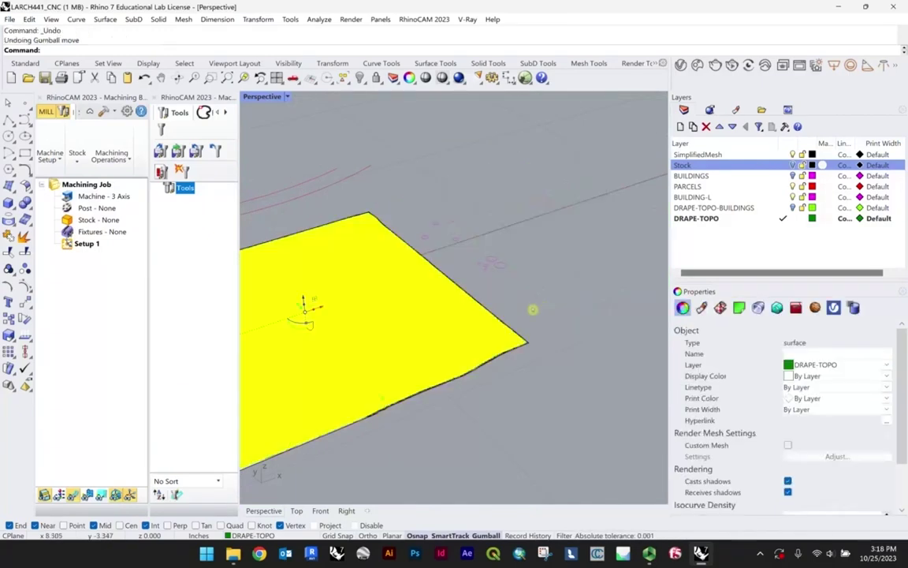
key(Escape)
scroll(497, 347, up, 4)
shift+right_drag(327, 376, 423, 370)
key(ctrl+z)
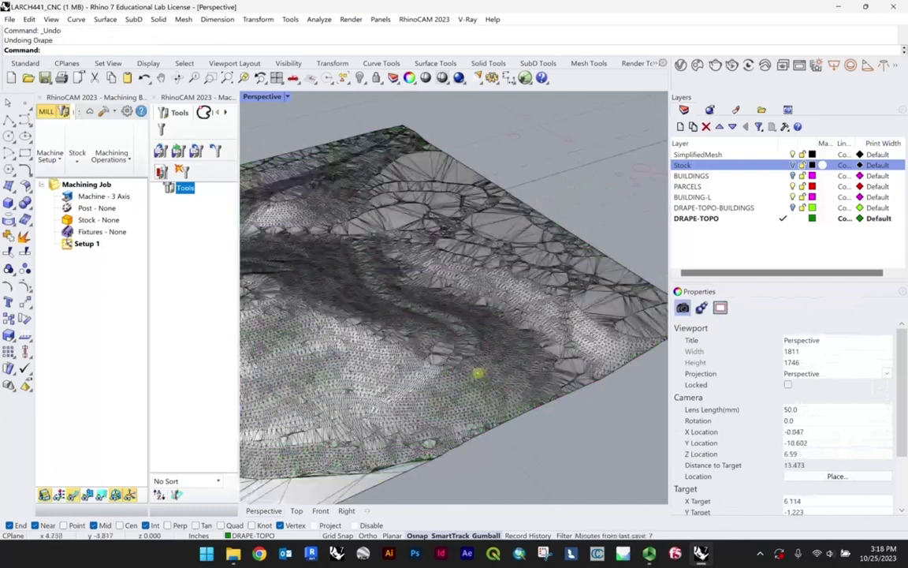
- Examine the simplified terrain mesh from several angles, checking the hill, its steep edge and the overall extent
scroll(537, 364, down, 6)
right_drag(442, 311, 315, 296)
scroll(340, 331, up, 5)
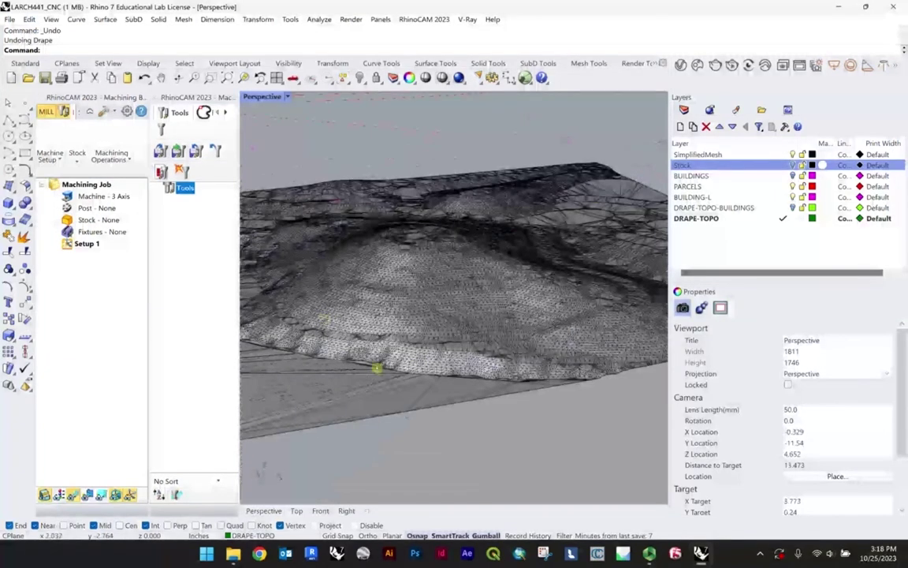
scroll(466, 304, down, 4)
mouse_move(516, 300)
right_down()
mouse_move(459, 305)
mouse_move(504, 314)
right_up()
right_drag(424, 287, 481, 276)
mouse_move(463, 341)
right_down()
mouse_move(430, 338)
mouse_move(490, 330)
mouse_move(454, 324)
right_up()
scroll(436, 331, down, 6)
scroll(505, 331, up, 6)
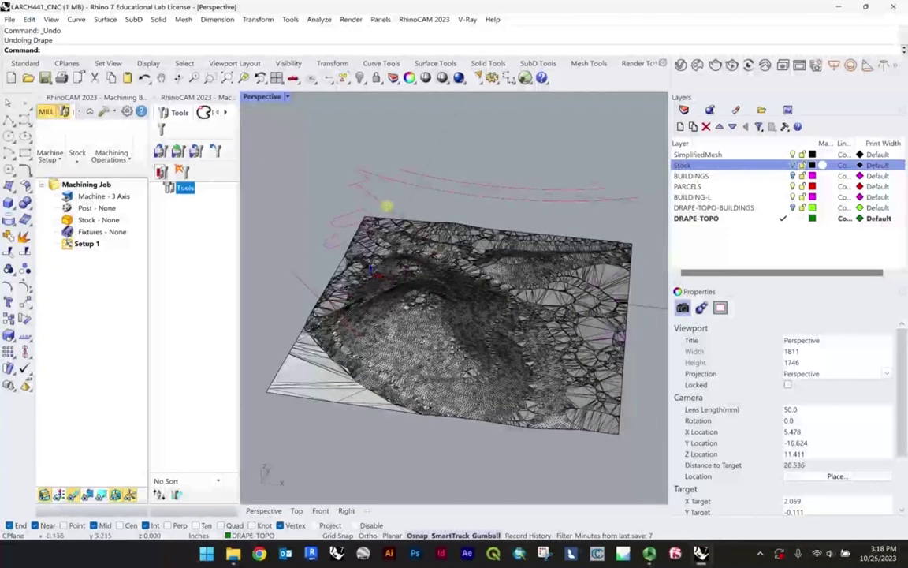
- Drape a surface over the whole square terrain mesh in the maximized Top view with a point spacing of 5
double_click(265, 97)
double_click(265, 96)
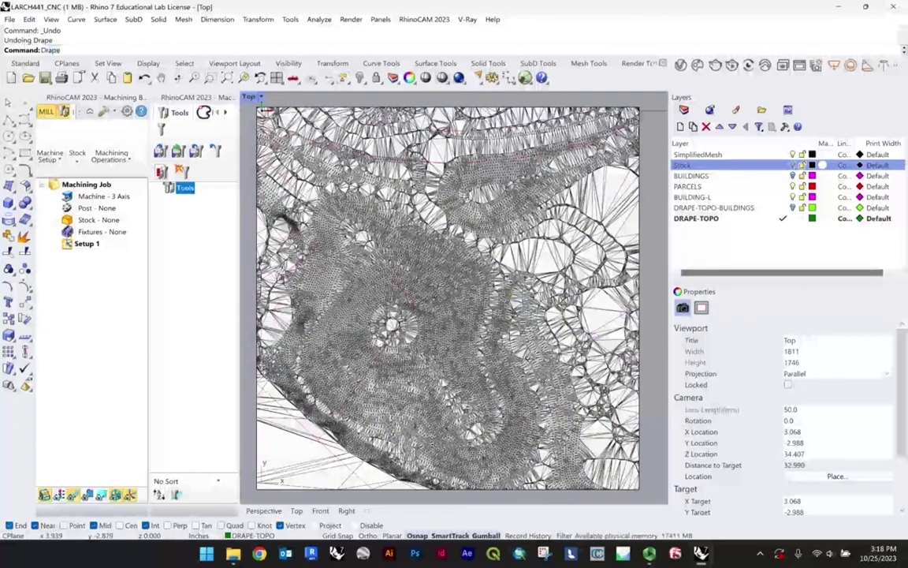
key(Return)
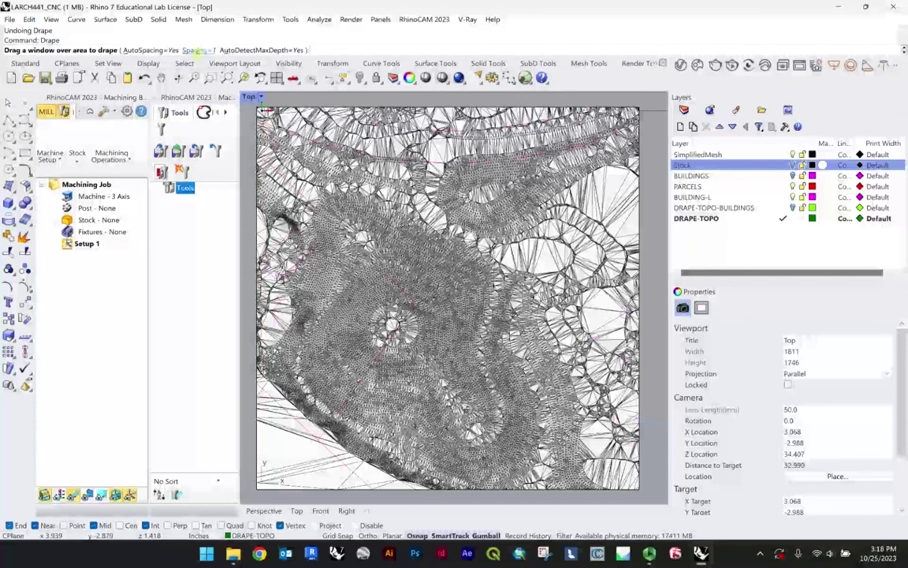
click(196, 50)
text(5)
key(Return)
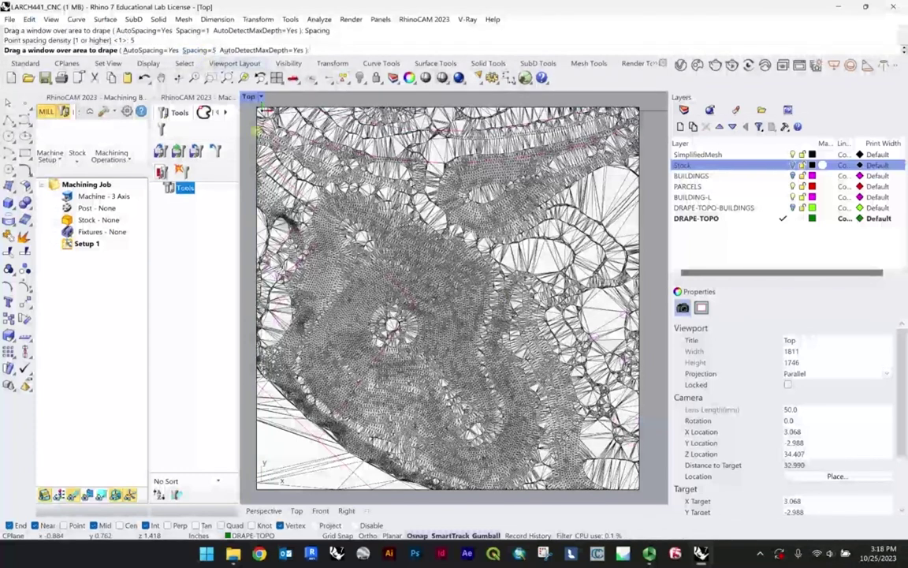
scroll(256, 129, up, 10)
right_drag(309, 134, 315, 143)
scroll(314, 142, down, 12)
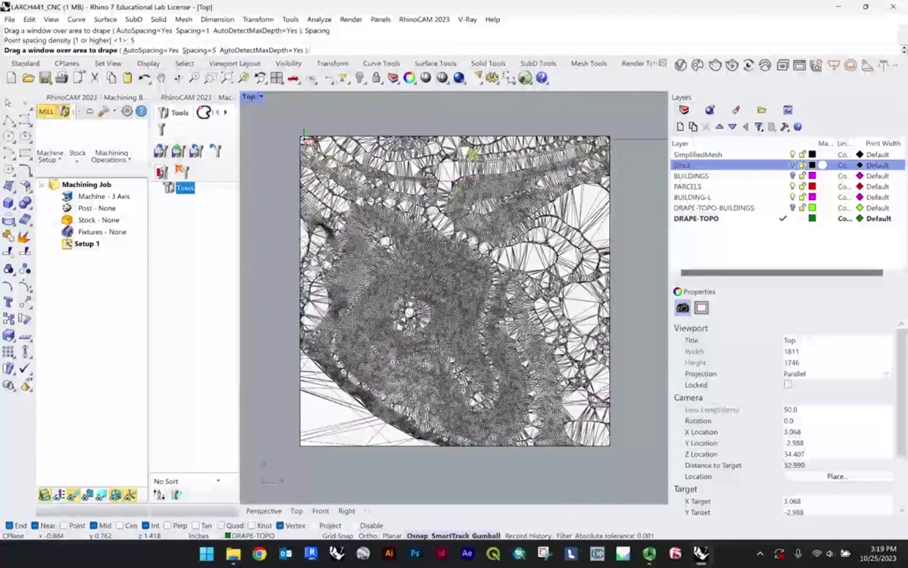
scroll(425, 201, up, 2)
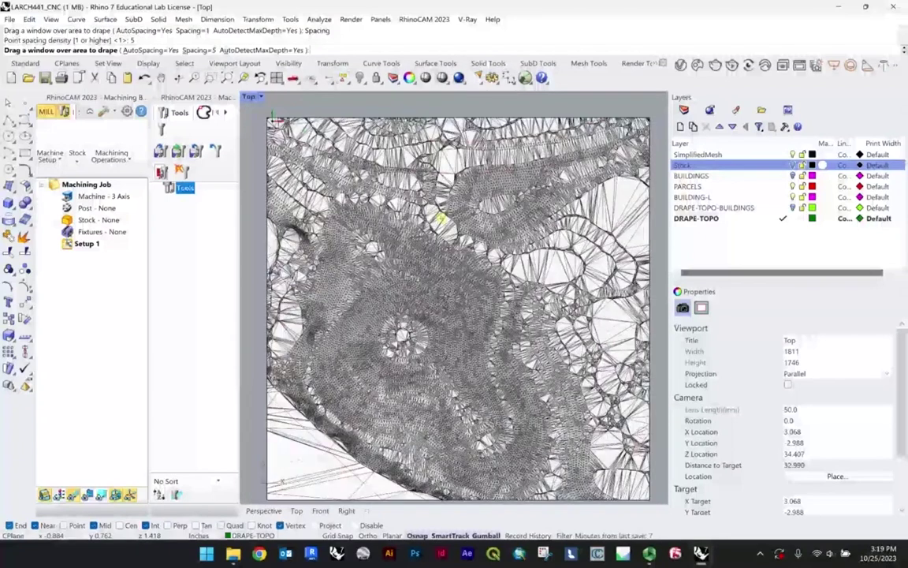
right_drag(444, 210, 442, 205)
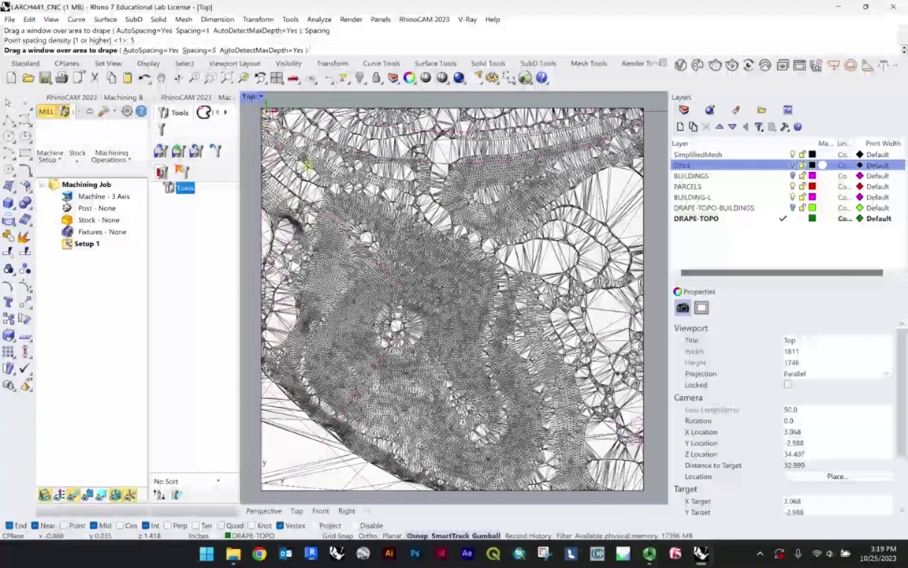
drag(308, 164, 644, 489)
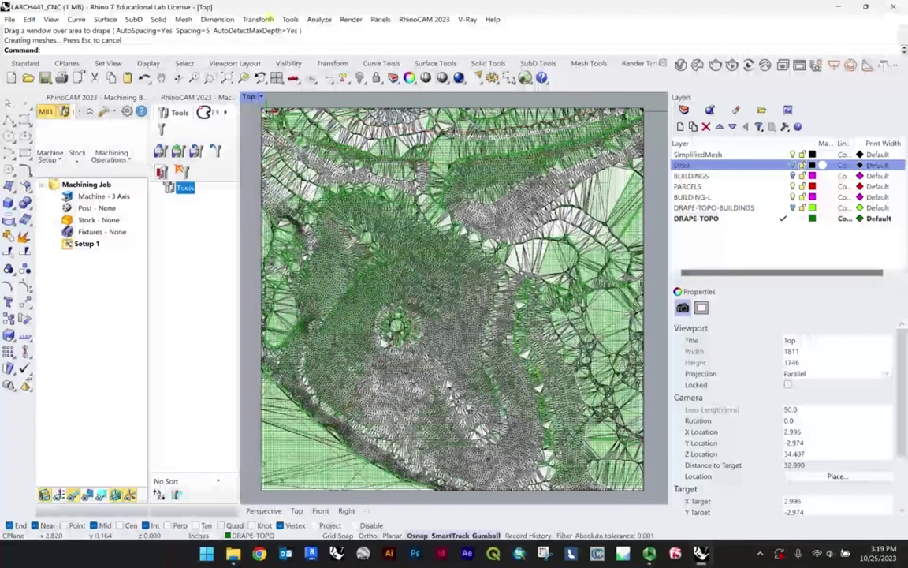
- Switch from the maximized Top view to a maximized Perspective view zoomed in on the terrain
double_click(250, 97)
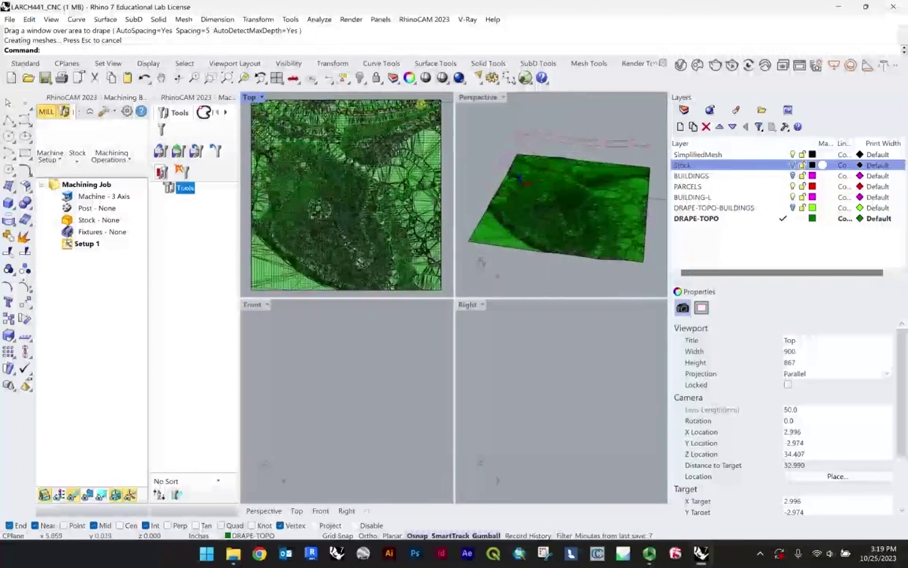
double_click(473, 93)
scroll(440, 353, up, 5)
- Move the draped terrain surface sideways off the original mesh to inspect it on its own
click(466, 355)
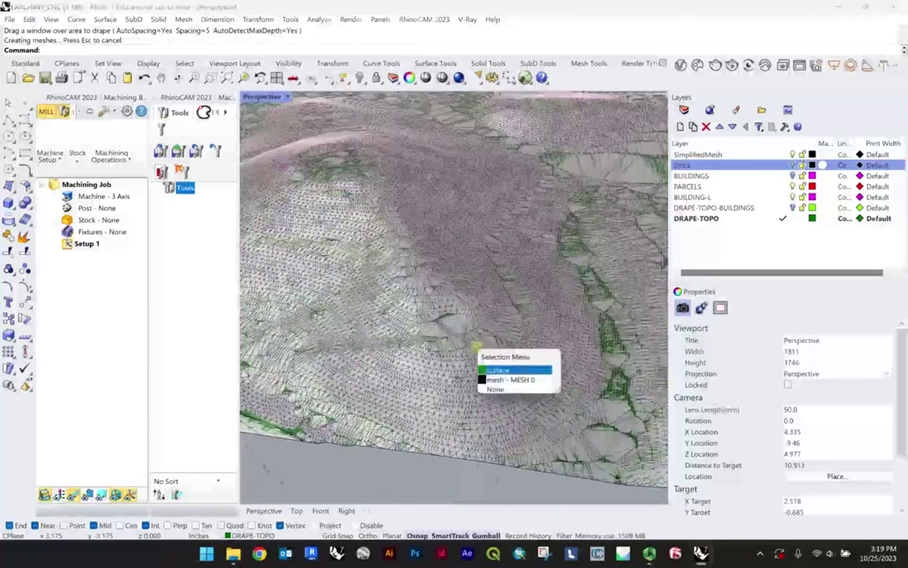
click(497, 370)
scroll(369, 262, down, 10)
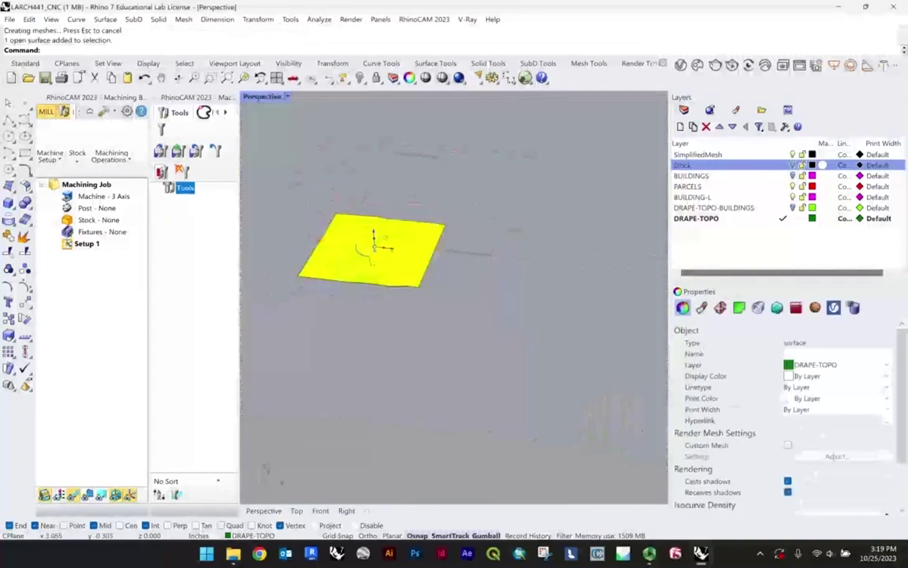
drag(374, 247, 542, 260)
click(578, 362)
scroll(537, 272, up, 6)
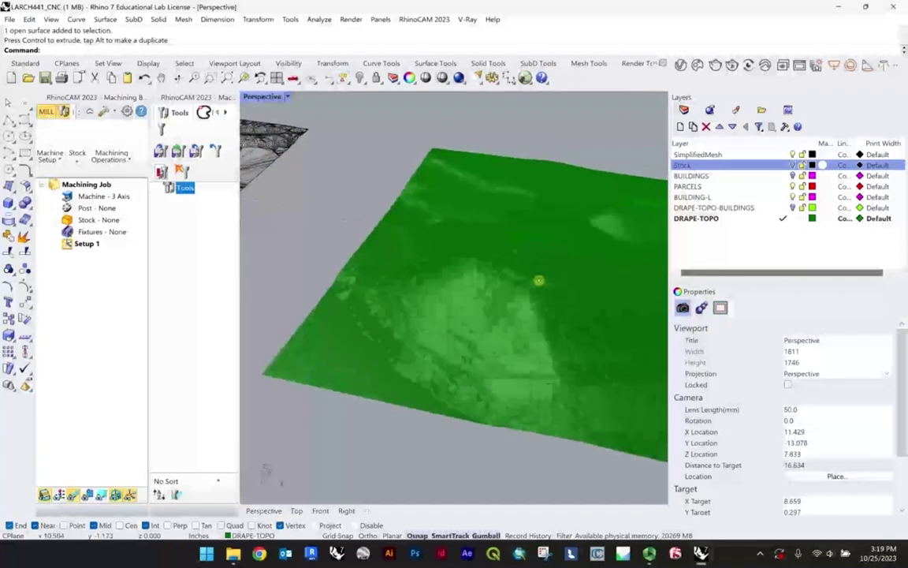
right_drag(539, 280, 501, 267)
scroll(347, 233, up, 7)
scroll(347, 205, down, 10)
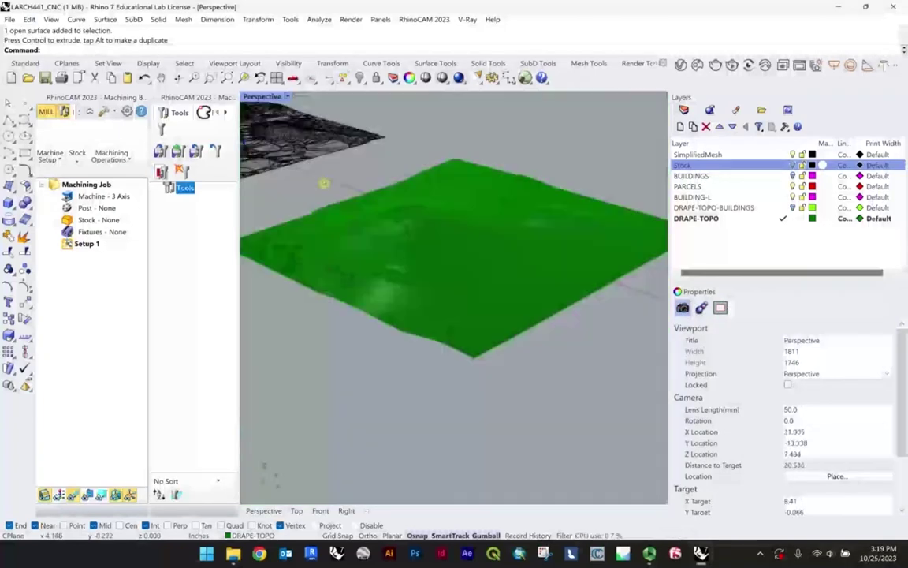
scroll(392, 203, up, 3)
- Examine the draped surface in Rendered display mode, and return the viewport to Shaded
click(263, 96)
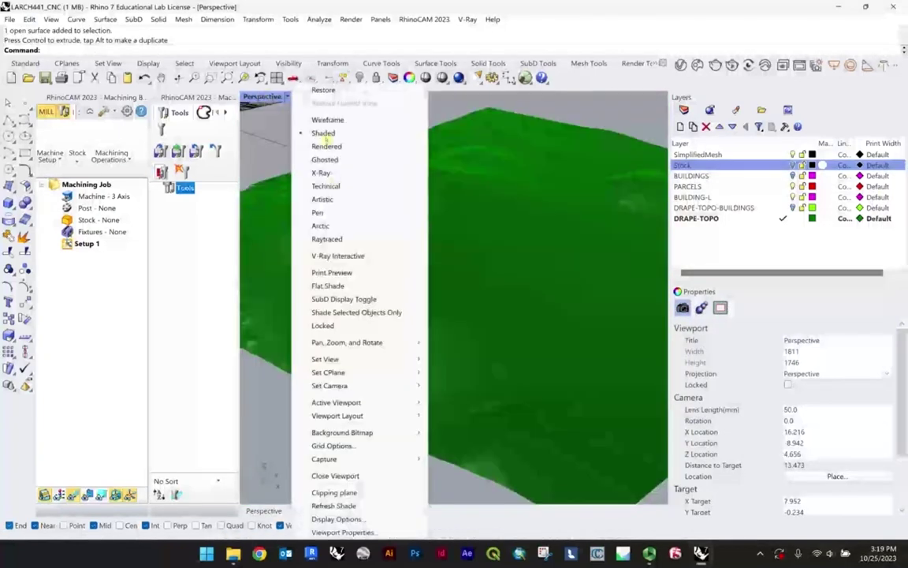
click(327, 146)
mouse_move(454, 243)
right_down()
mouse_move(567, 250)
mouse_move(369, 263)
mouse_move(413, 235)
mouse_move(448, 233)
mouse_move(492, 250)
mouse_move(400, 265)
mouse_move(560, 245)
mouse_move(489, 253)
mouse_move(461, 234)
right_up()
scroll(614, 193, up, 11)
scroll(528, 268, down, 9)
click(264, 96)
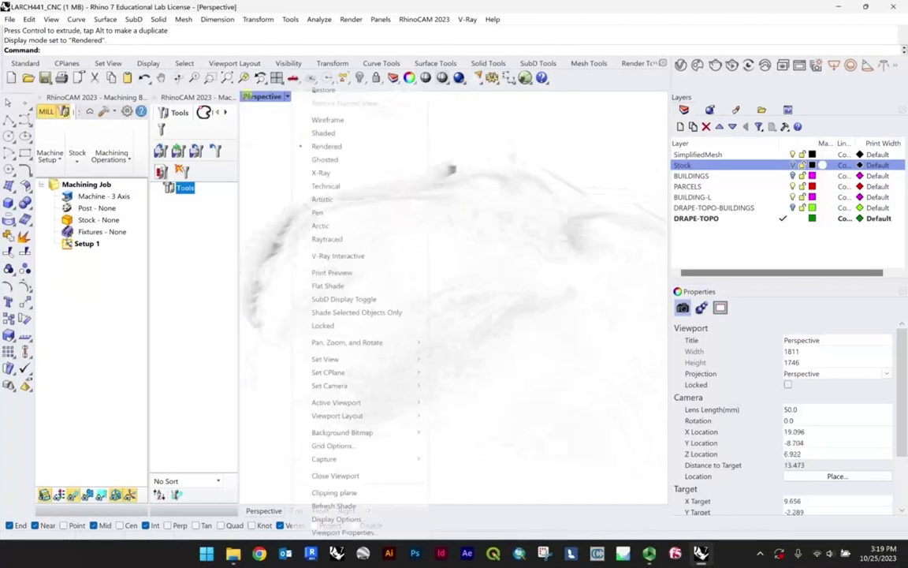
click(325, 132)
scroll(355, 245, down, 4)
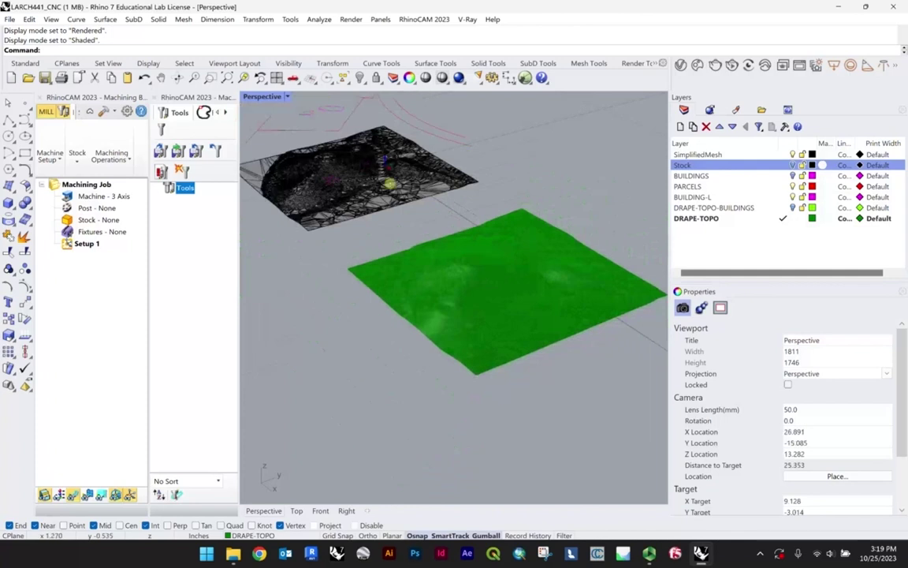
- Undo the move of the draped surface
key(ctrl+z)
right_drag(428, 207, 590, 174)
scroll(493, 255, up, 5)
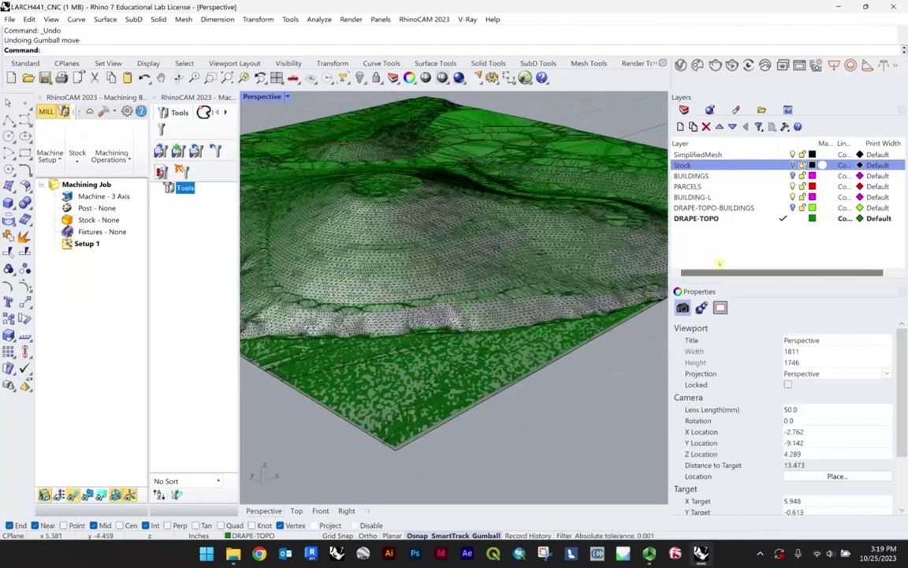
scroll(555, 269, down, 2)
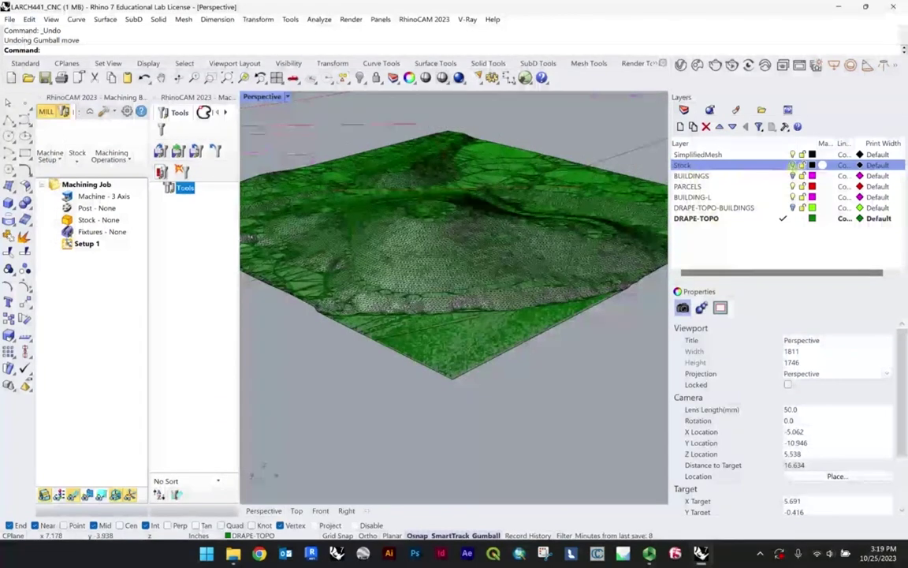
- Turn on the Stock layer and check how the draped surface meets the stock box's sides
click(793, 165)
scroll(574, 286, down, 4)
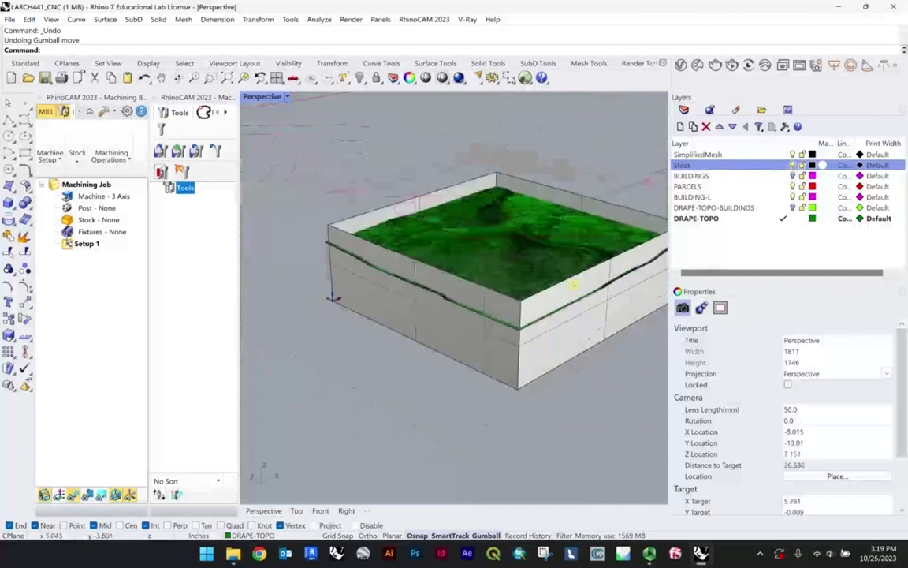
scroll(585, 285, up, 6)
scroll(585, 286, down, 6)
right_drag(583, 285, 565, 274)
scroll(565, 273, up, 5)
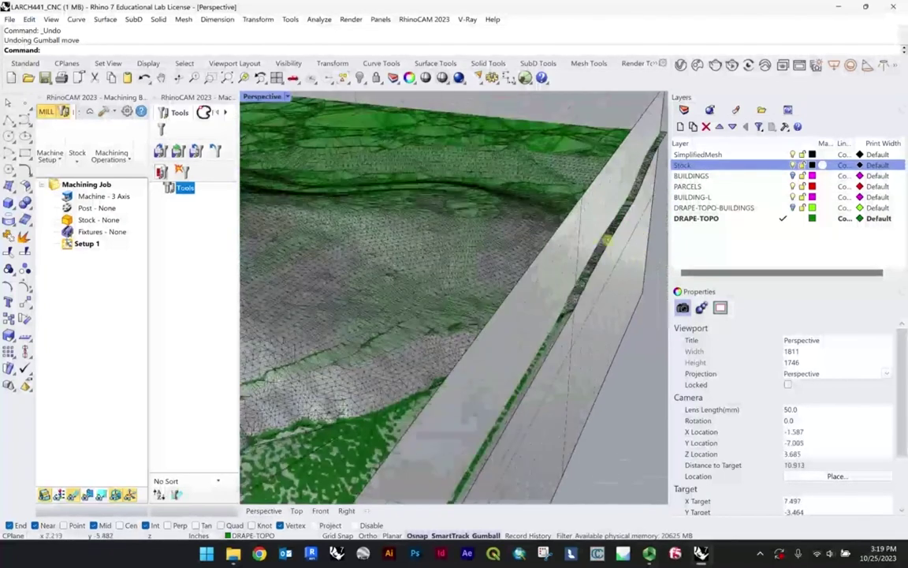
scroll(645, 232, down, 4)
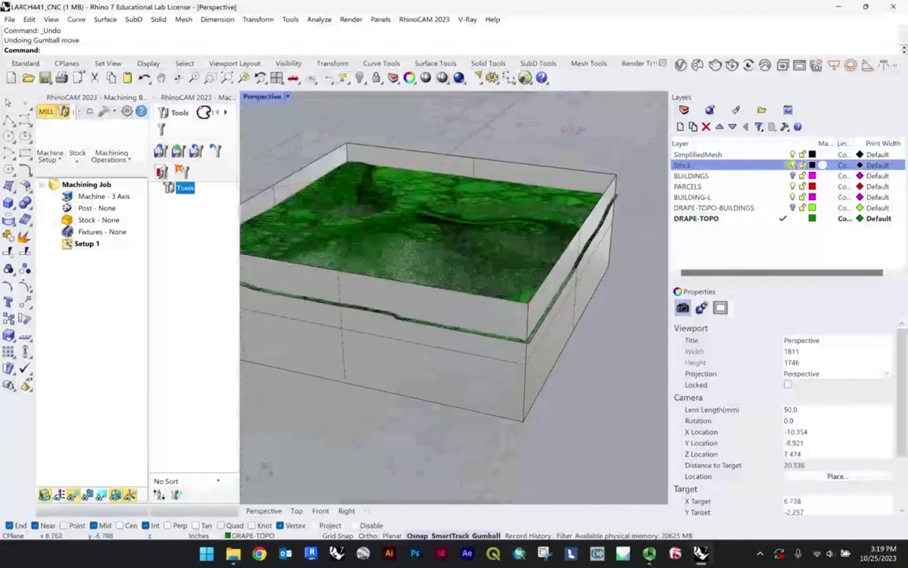
- Hide the SimplifiedMesh layer and trim off the draped surface's overhang outside the stock box
click(793, 154)
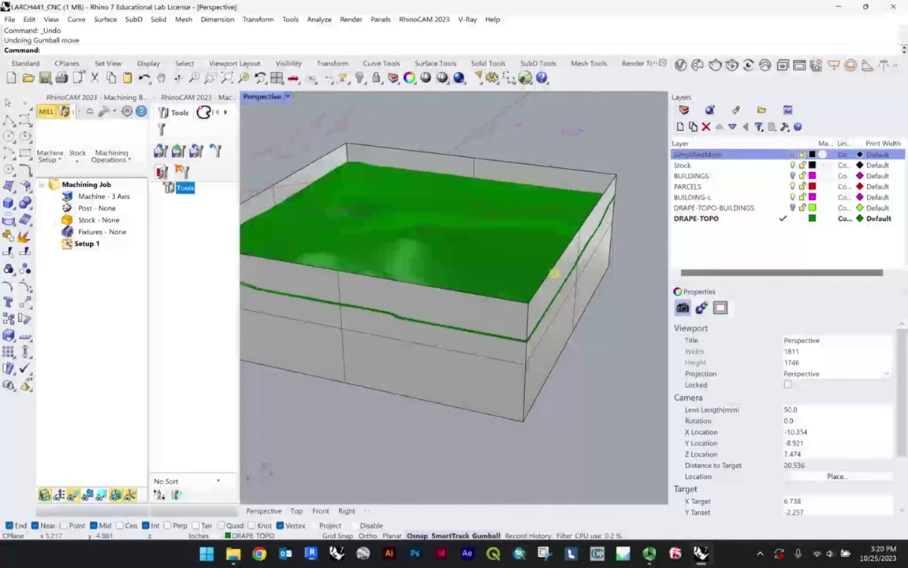
scroll(557, 272, up, 6)
click(563, 269)
shift+click(542, 227)
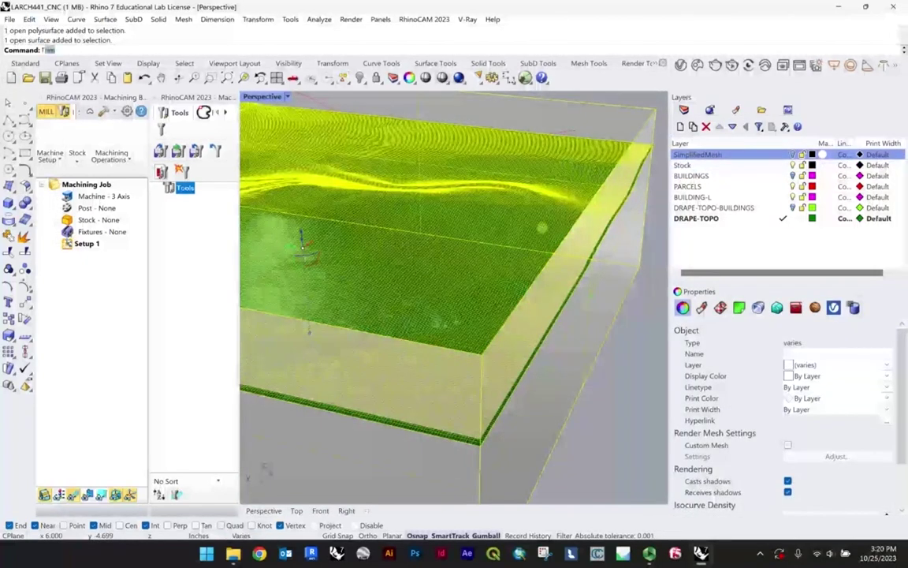
key(Return)
scroll(588, 293, up, 3)
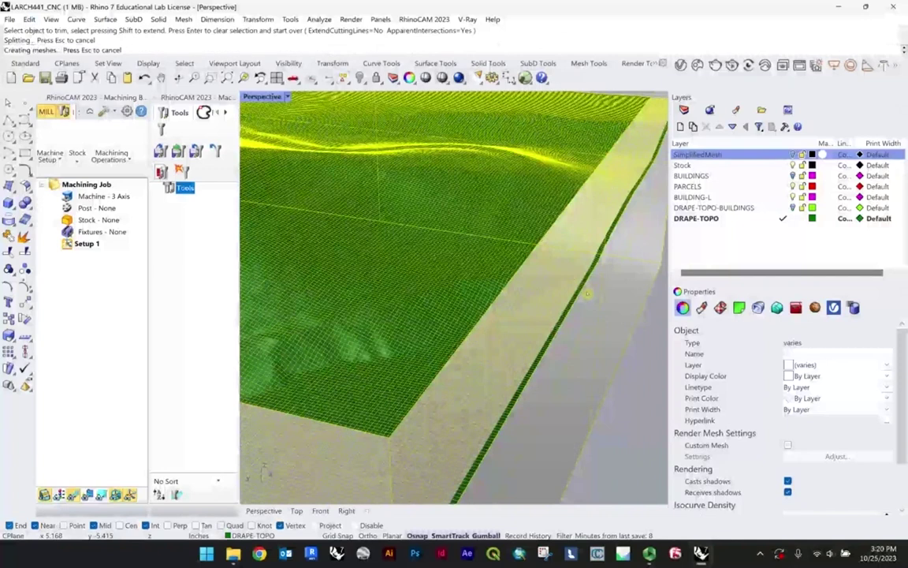
scroll(587, 293, down, 6)
scroll(365, 319, up, 2)
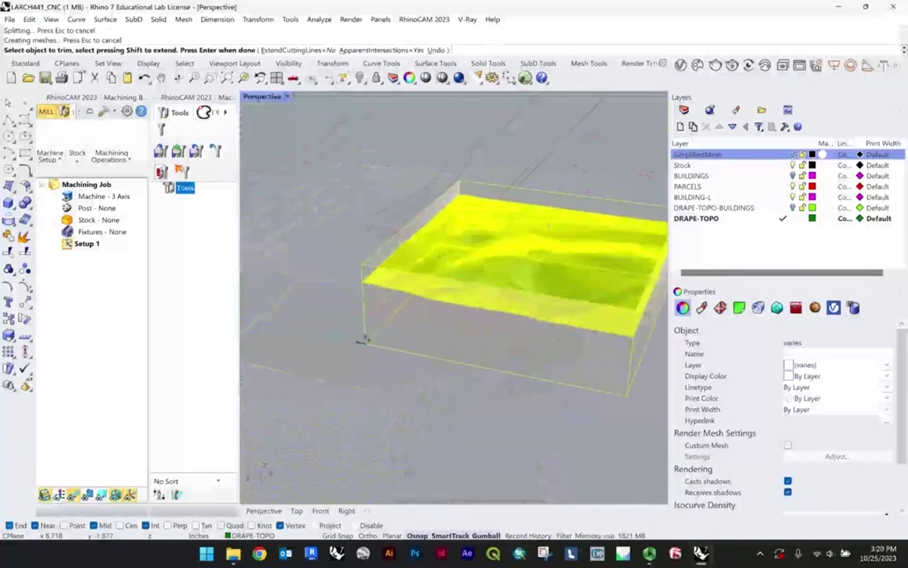
right_drag(548, 225, 302, 211)
key(Return)
- Inspect the trimmed surface along the stock box's walls and the box's lower corner at the origin
scroll(474, 221, up, 5)
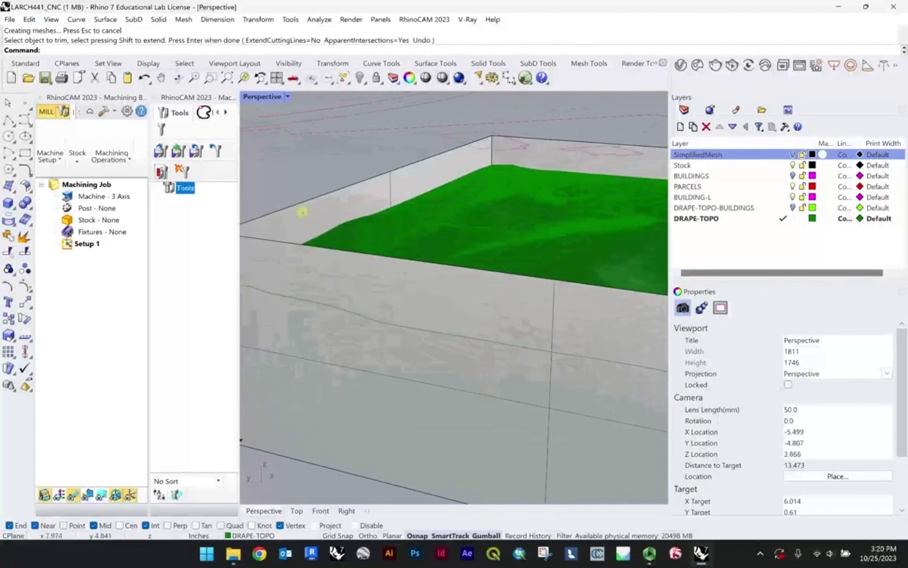
scroll(303, 213, down, 4)
scroll(296, 355, up, 11)
scroll(290, 329, down, 2)
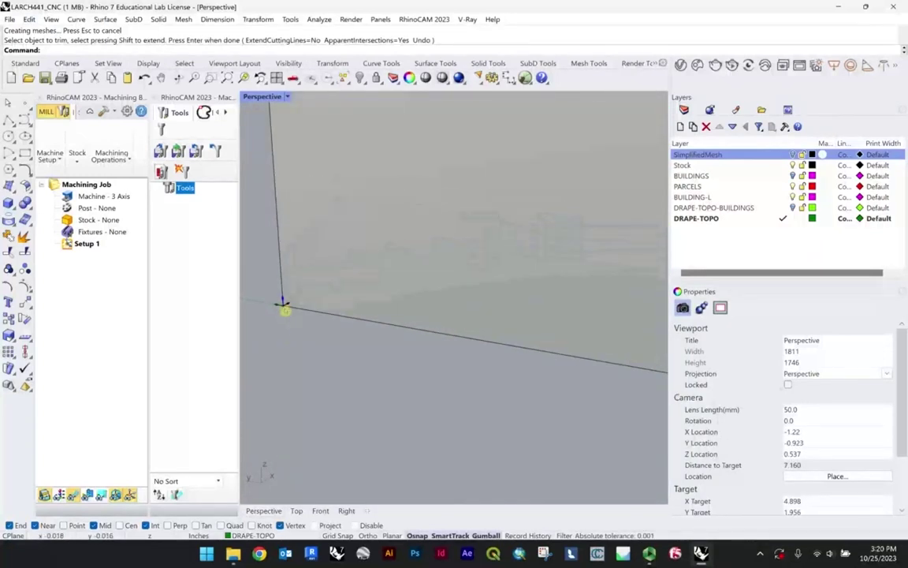
scroll(472, 277, down, 5)
right_drag(473, 278, 455, 223)
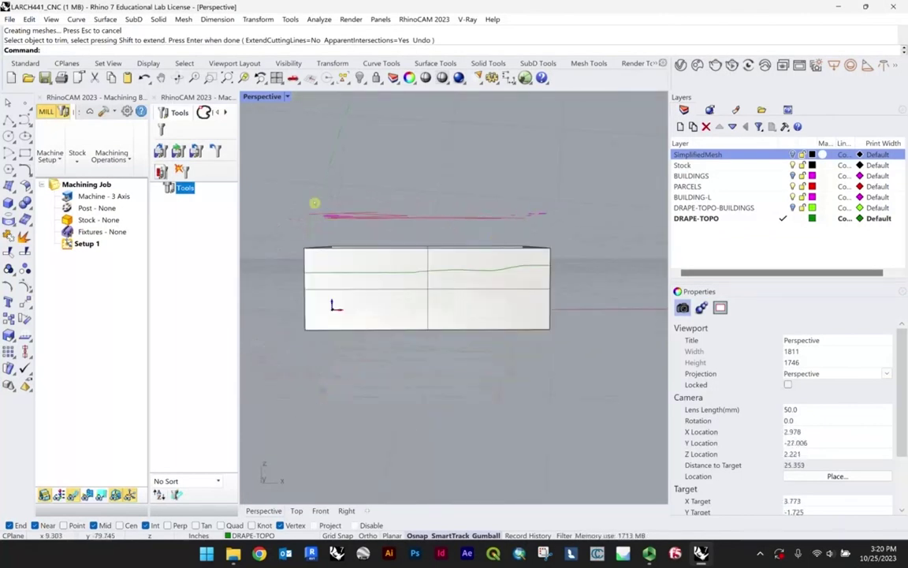
- Select the parcel and building curves above the stock box and examine their position relative to the terrain
drag(297, 186, 611, 233)
right_drag(588, 232, 573, 245)
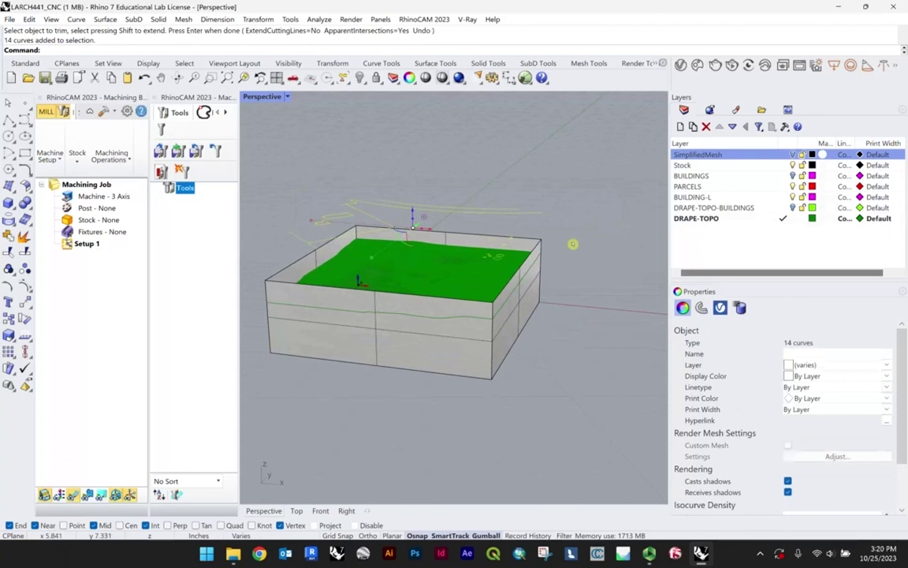
click(573, 244)
click(430, 209)
drag(435, 183, 419, 211)
right_drag(497, 238, 672, 268)
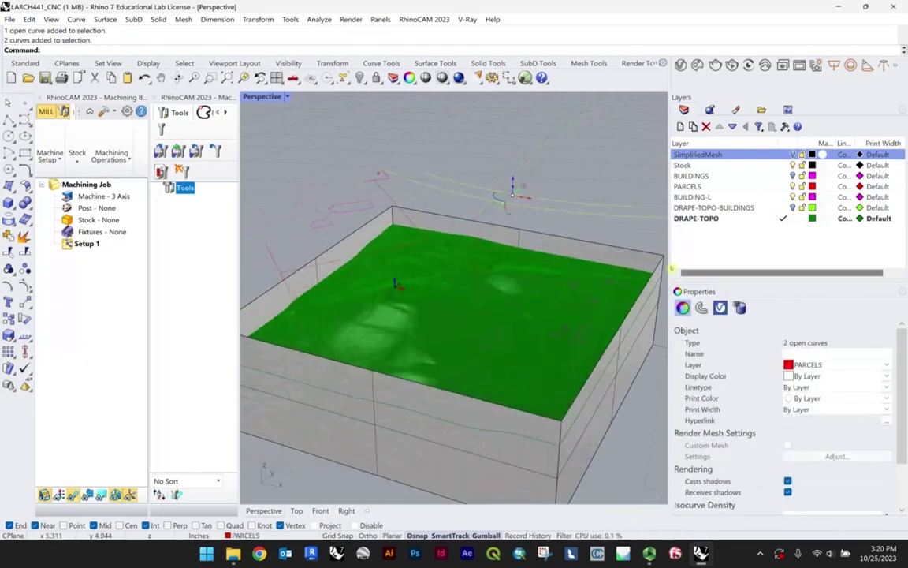
scroll(584, 244, down, 4)
right_drag(585, 244, 574, 254)
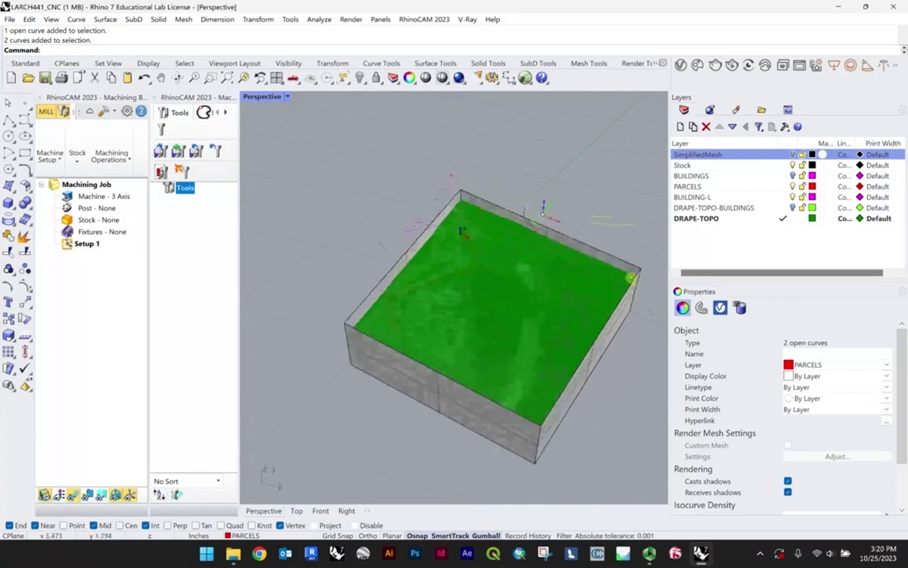
scroll(521, 237, up, 5)
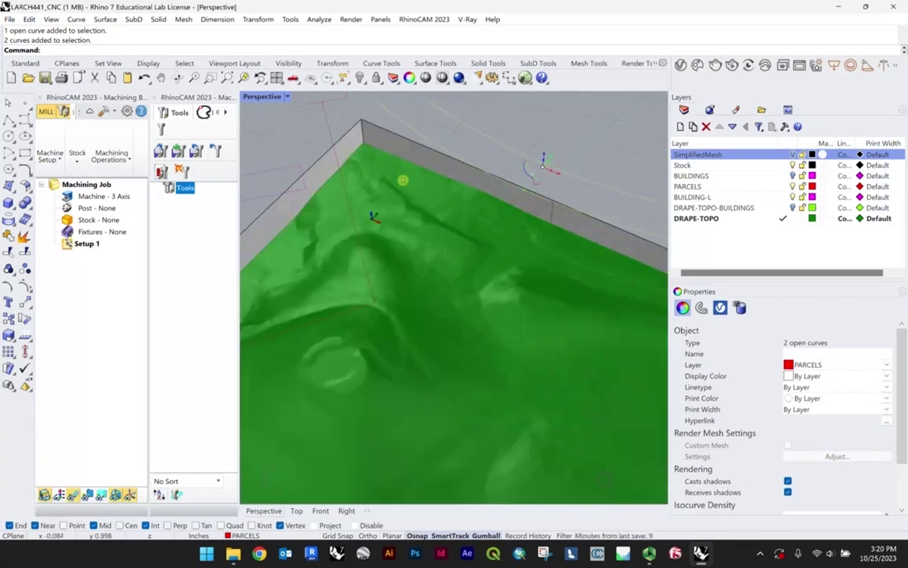
scroll(430, 199, down, 5)
right_drag(436, 300, 408, 233)
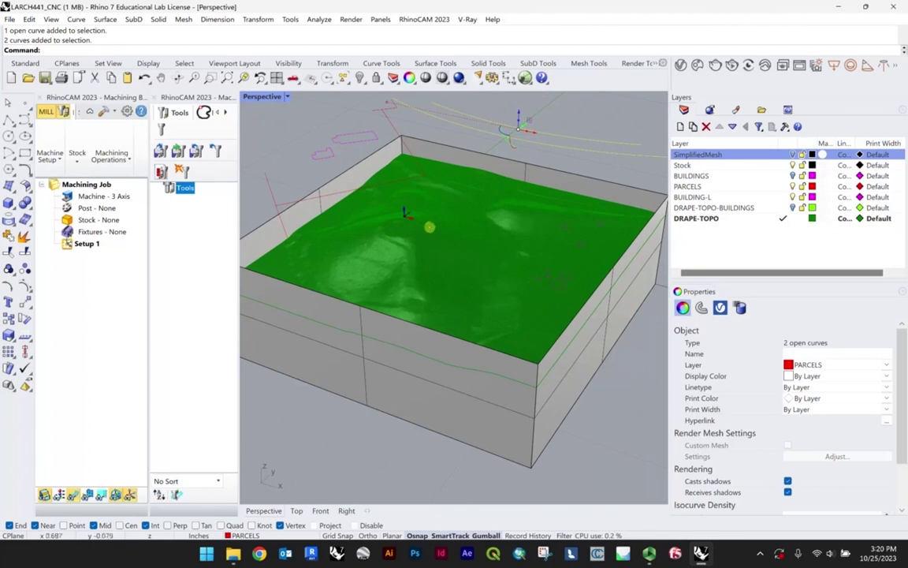
right_drag(386, 205, 470, 242)
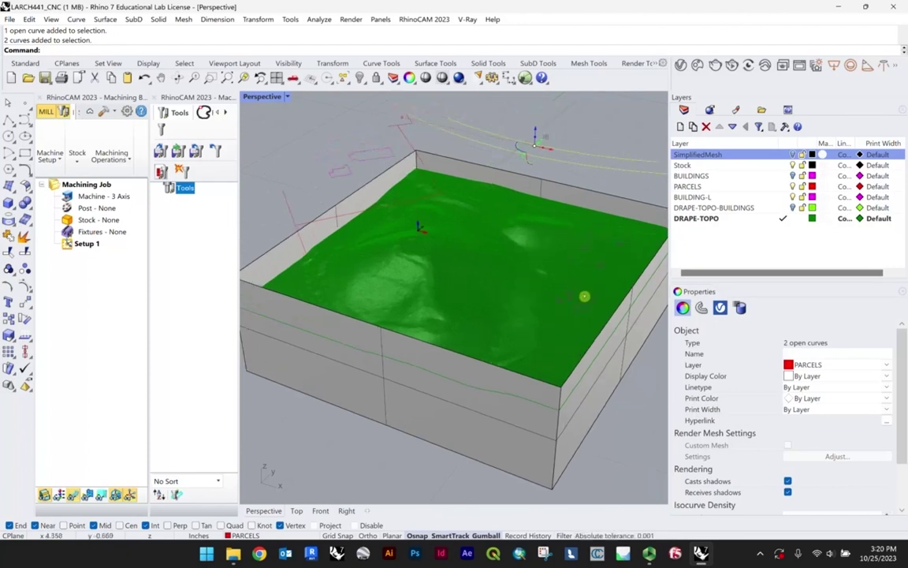
right_drag(595, 313, 565, 288)
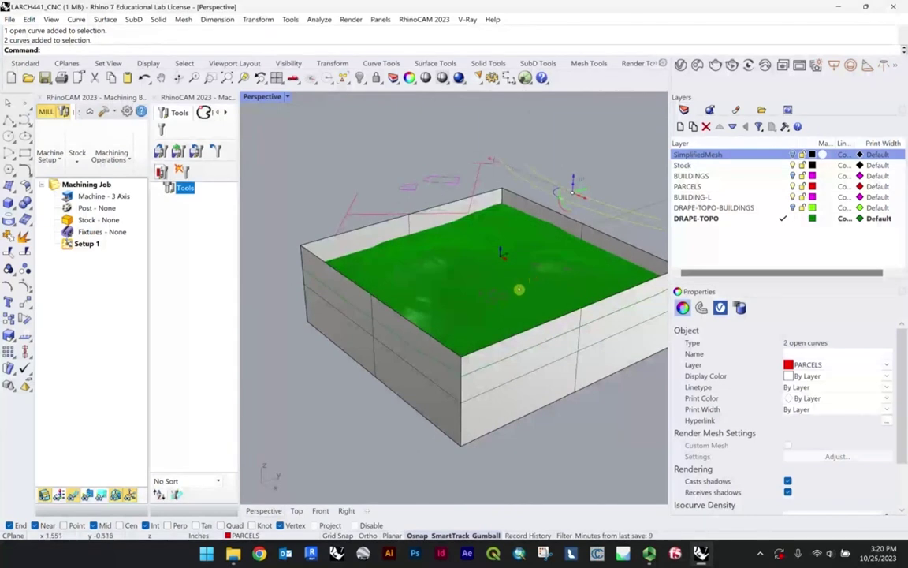
right_drag(472, 266, 508, 260)
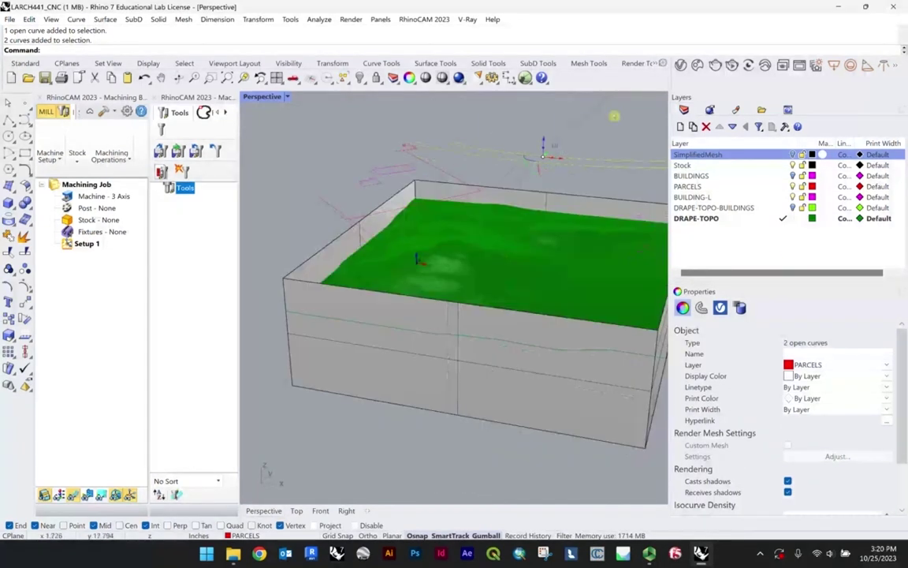
- Clear the curve selection and hide the PARCELS and BUILDING-L layers
key(Escape)
click(794, 187)
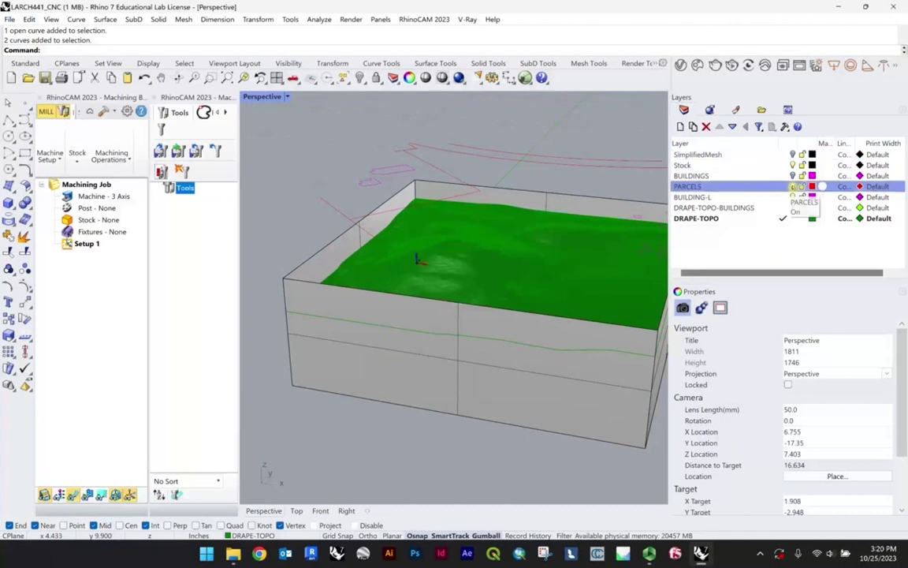
click(793, 197)
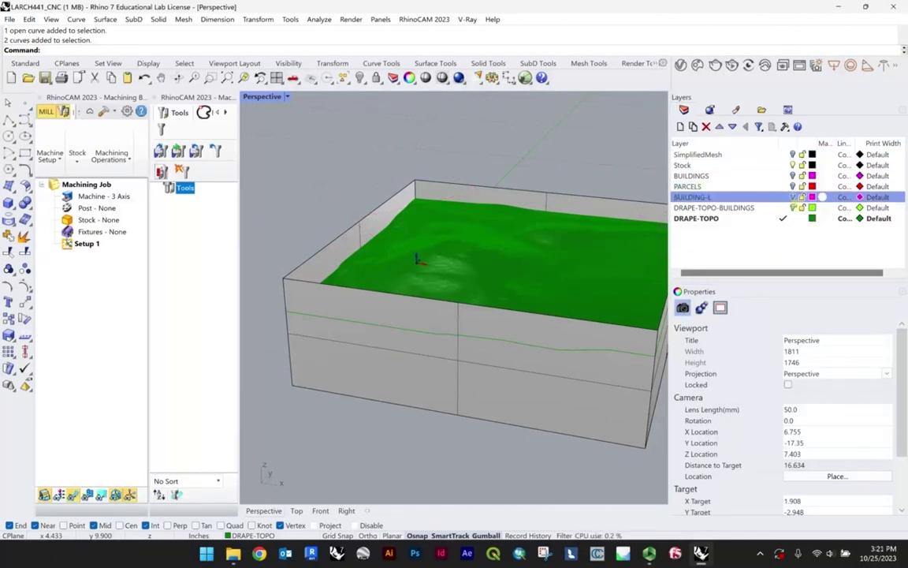
- Check the remaining DRAPE-TOPO surface and the stock box by selecting each one individually
right_drag(378, 202, 557, 146)
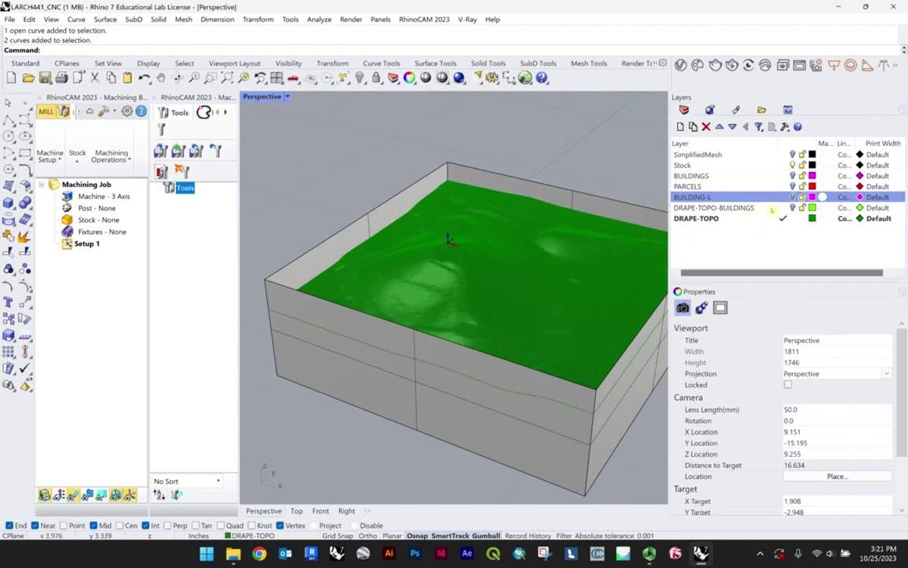
click(738, 220)
click(521, 229)
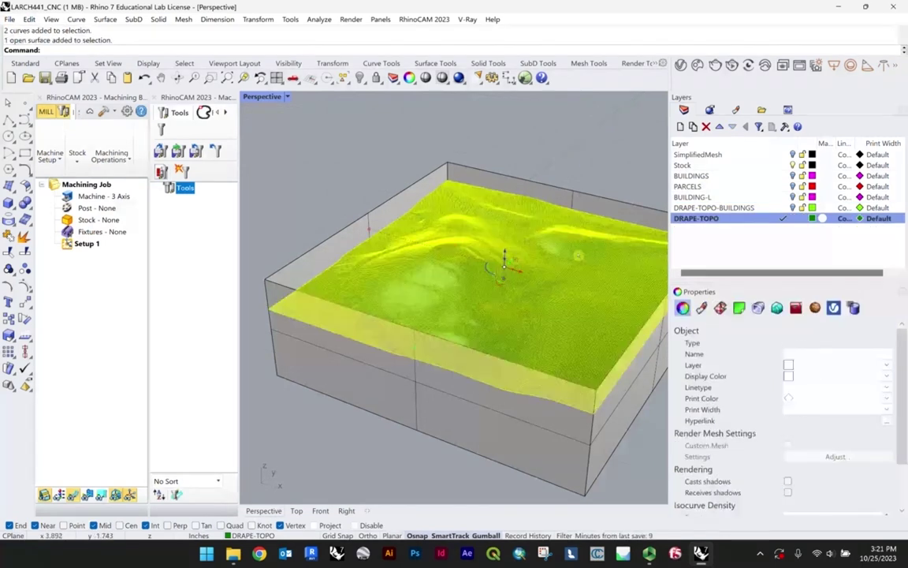
click(563, 144)
scroll(578, 266, down, 3)
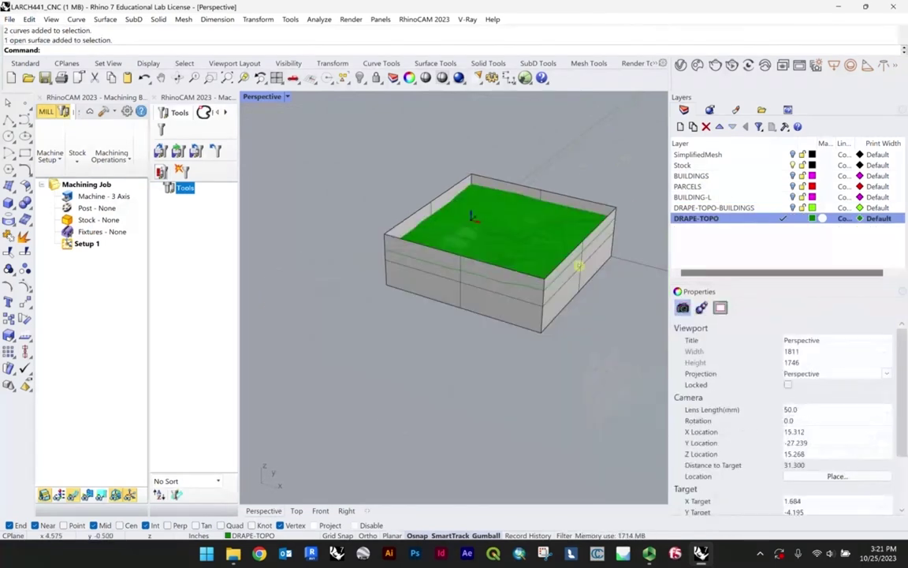
click(563, 308)
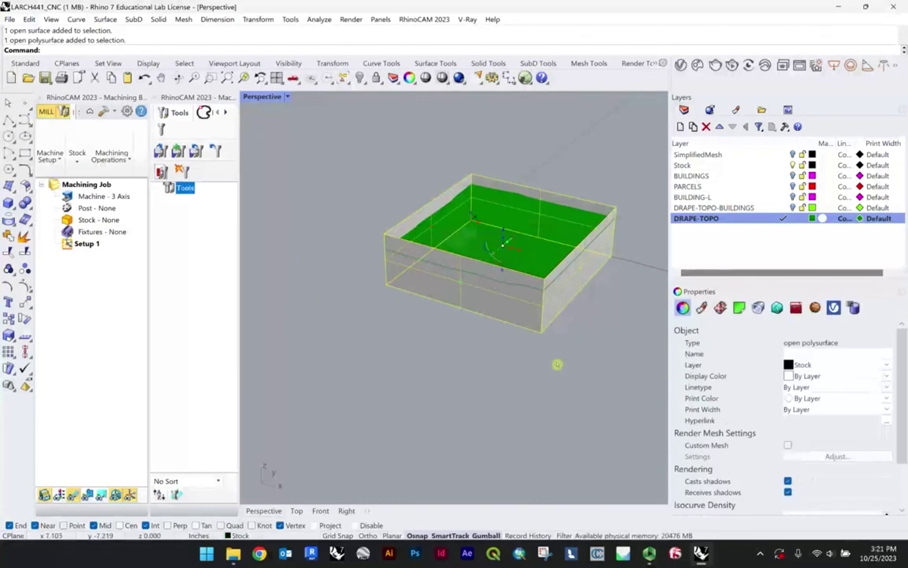
click(574, 368)
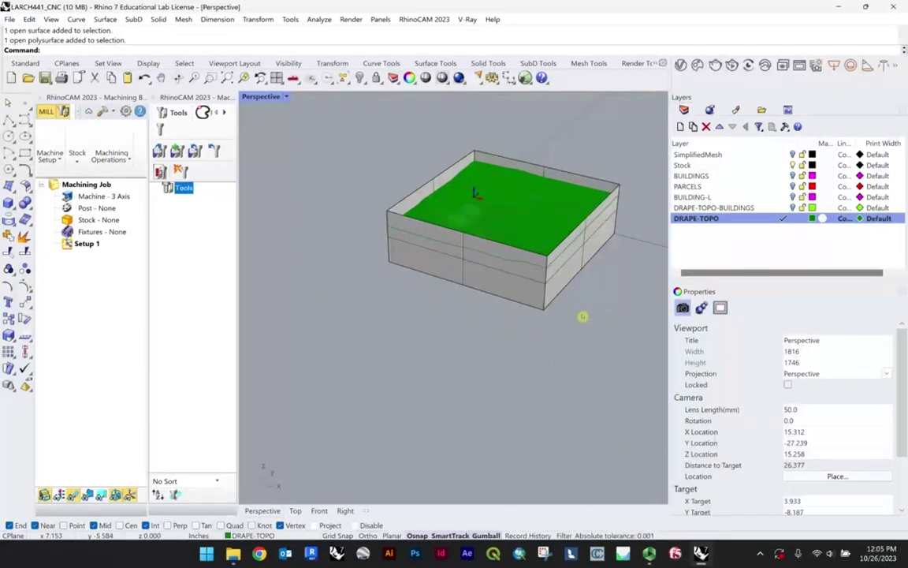
- Examine the terrain surface and the stock box from several angles, selecting each of them in turn
right_drag(552, 221, 445, 240)
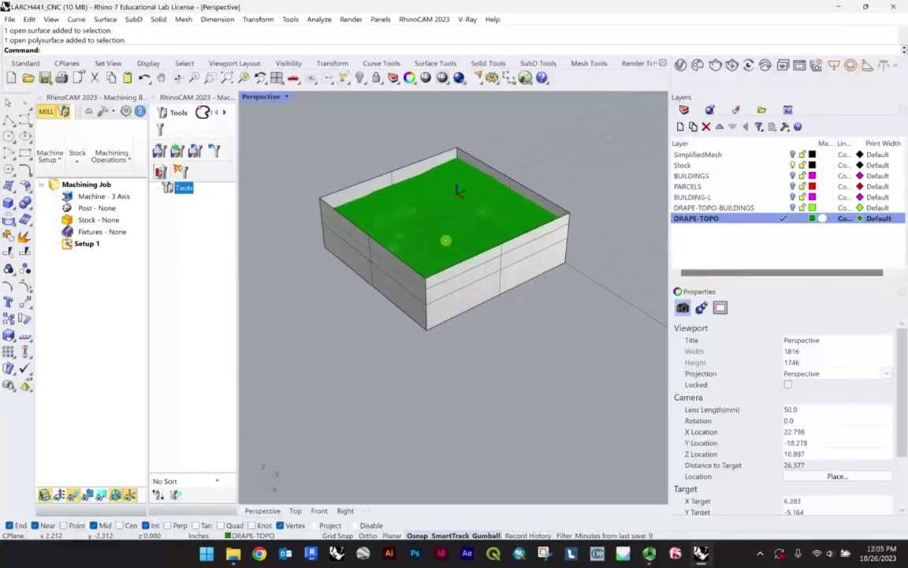
click(445, 240)
key(Escape)
right_drag(454, 307, 423, 310)
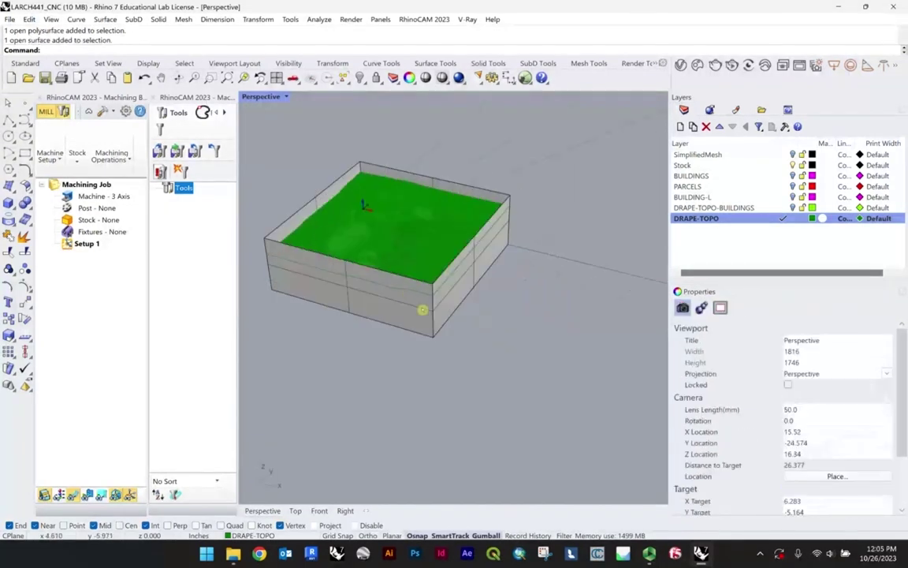
scroll(375, 241, up, 5)
click(375, 241)
right_drag(405, 203, 473, 162)
scroll(490, 189, down, 5)
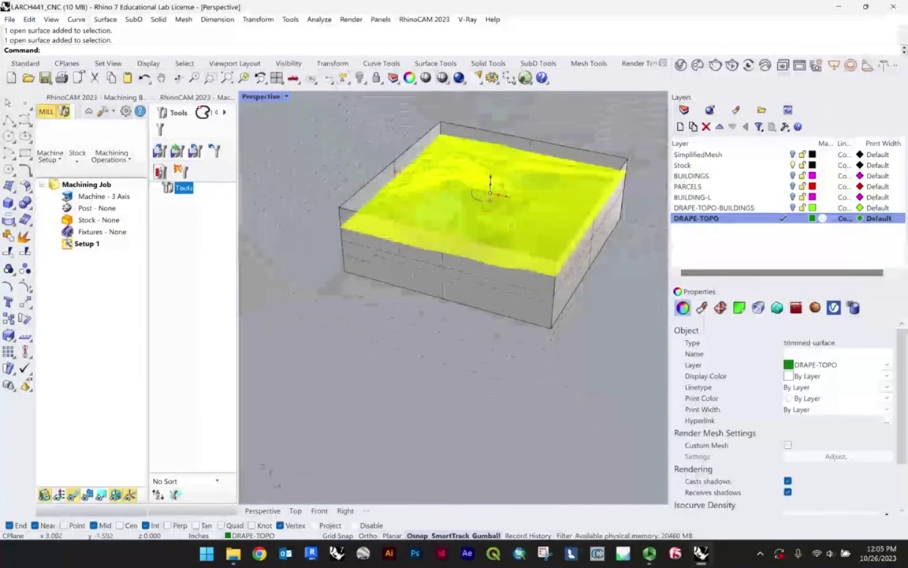
click(490, 267)
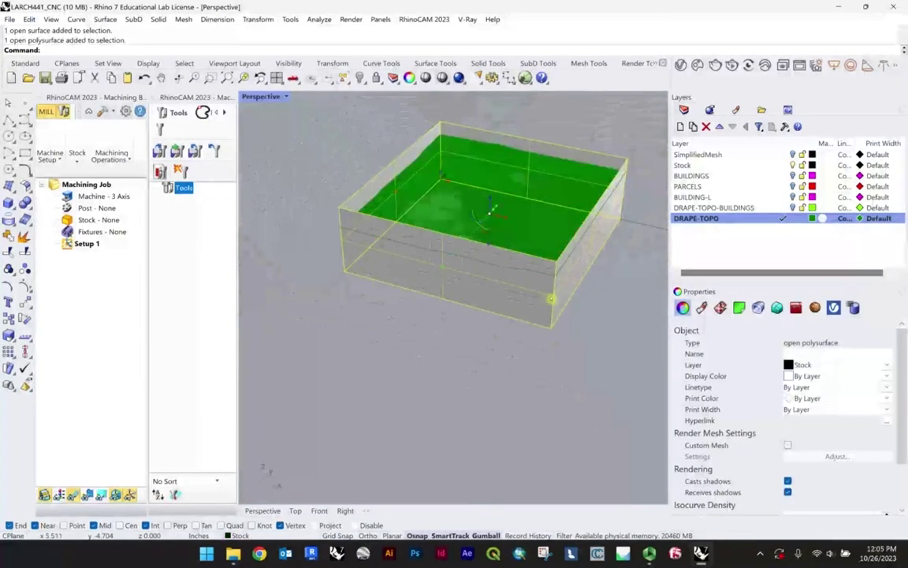
click(561, 358)
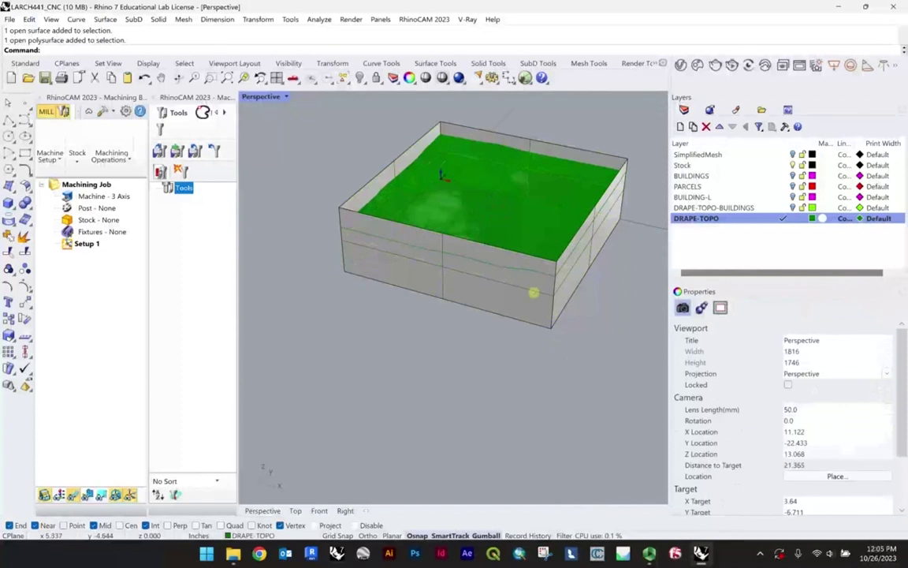
- Show the DRAPE-TOPO-BUILDINGS, BUILDING-L and PARCELS layers one at a time to view their contents, hiding each one again
scroll(533, 292, down, 4)
click(717, 208)
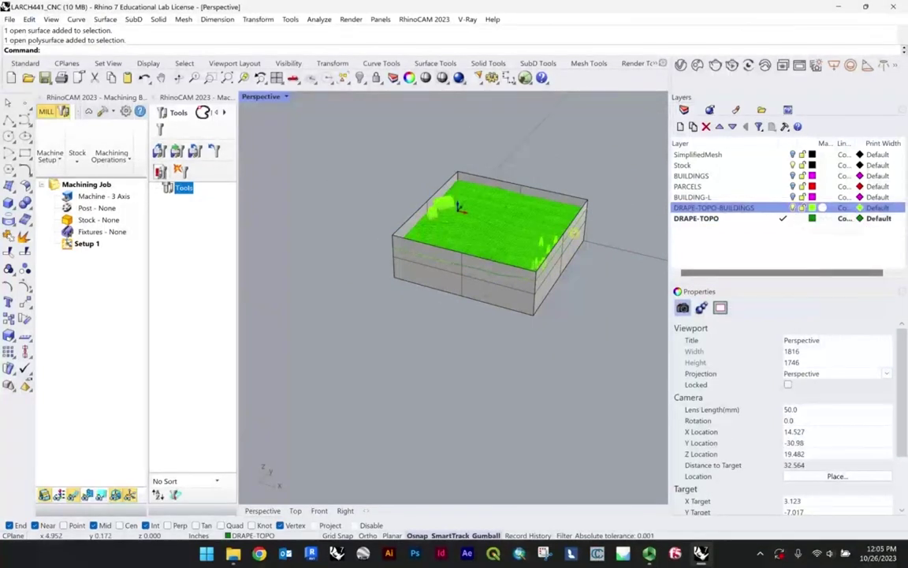
scroll(512, 229, up, 6)
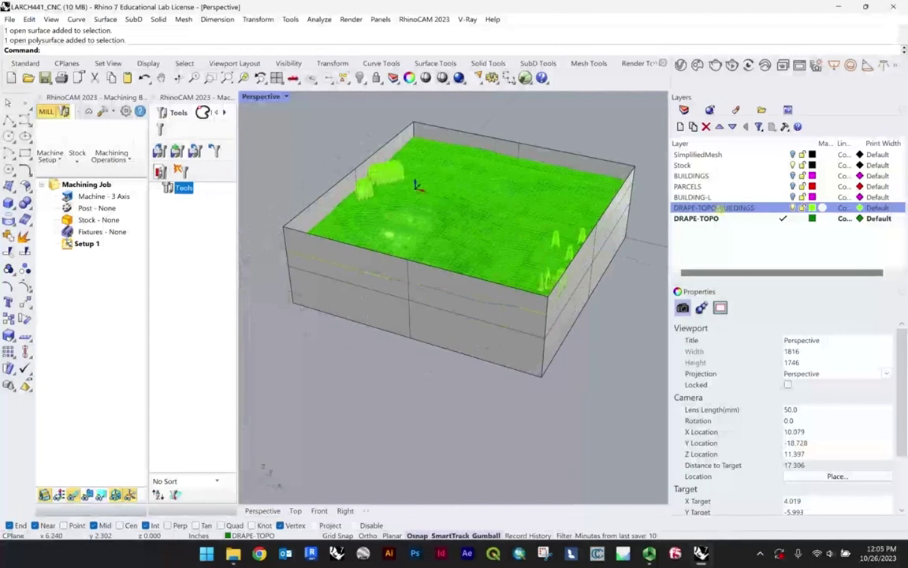
click(795, 207)
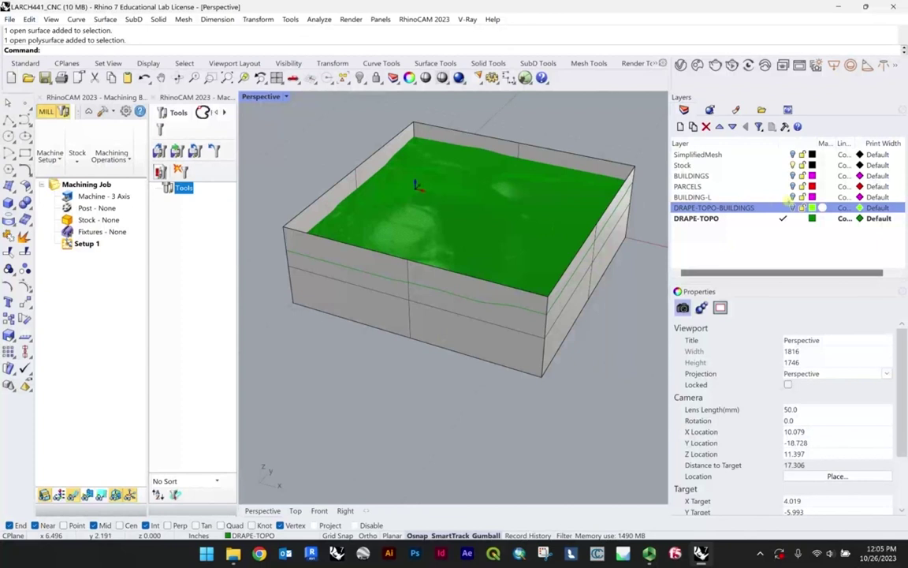
click(720, 197)
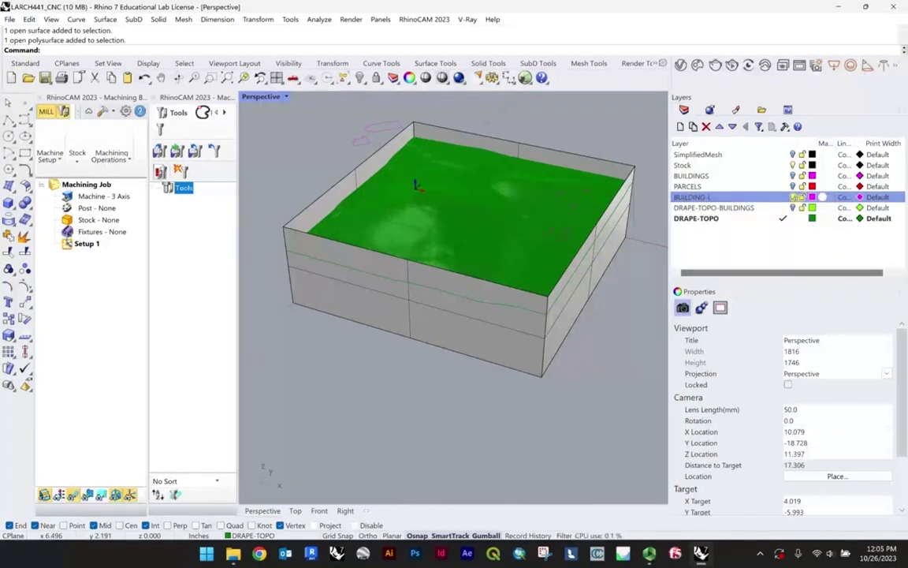
click(792, 186)
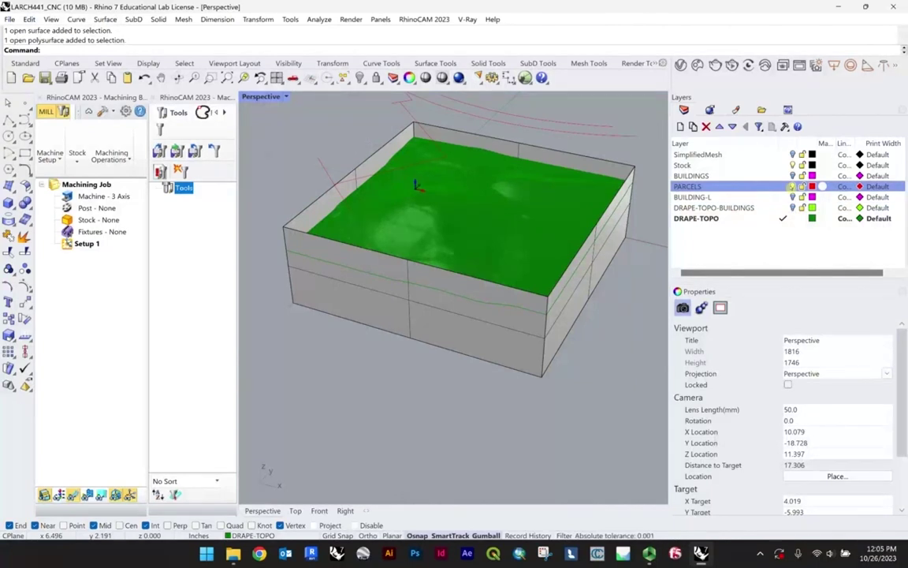
scroll(471, 185, down, 3)
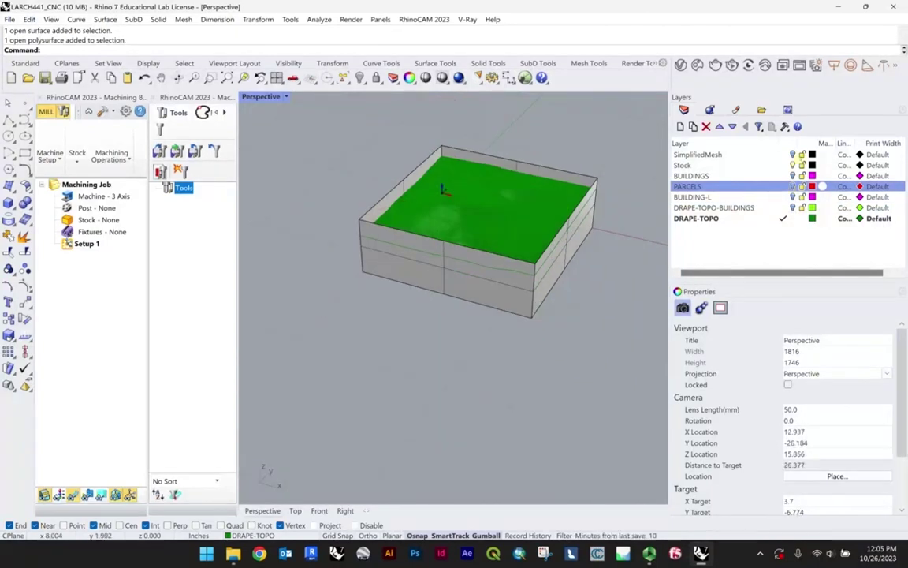
- Review how the DRAPE-TOPO surface sits inside the stock box by selecting both objects individually and viewing them from different sides
scroll(578, 213, up, 3)
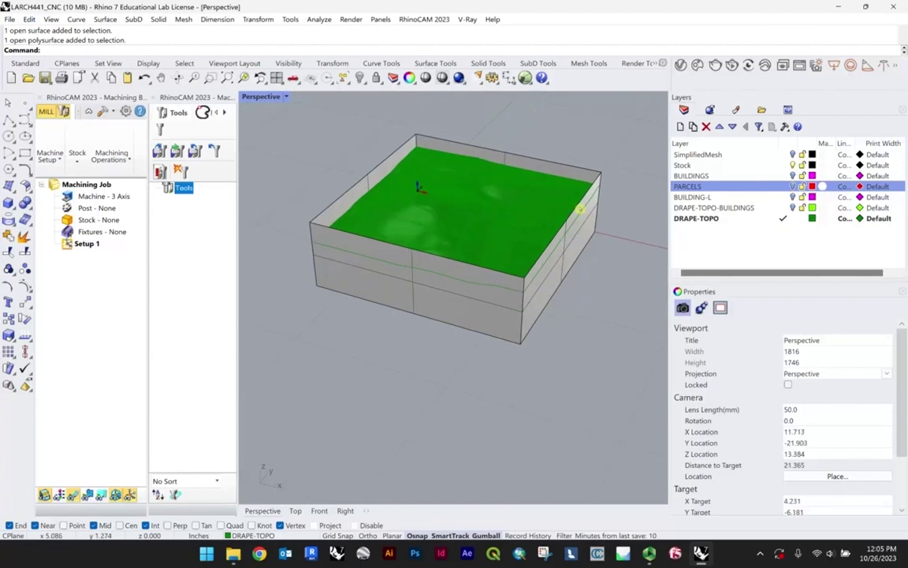
right_drag(578, 215, 526, 205)
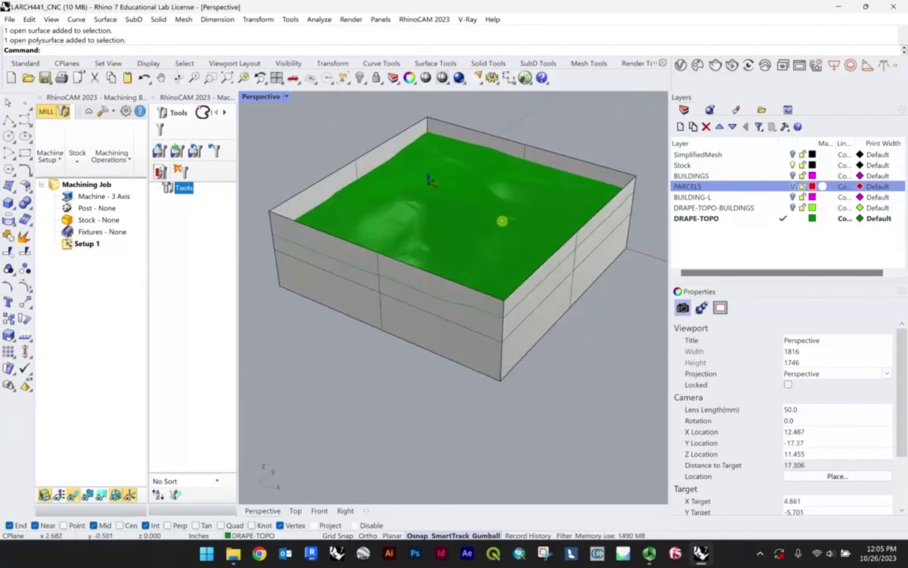
click(446, 186)
click(509, 119)
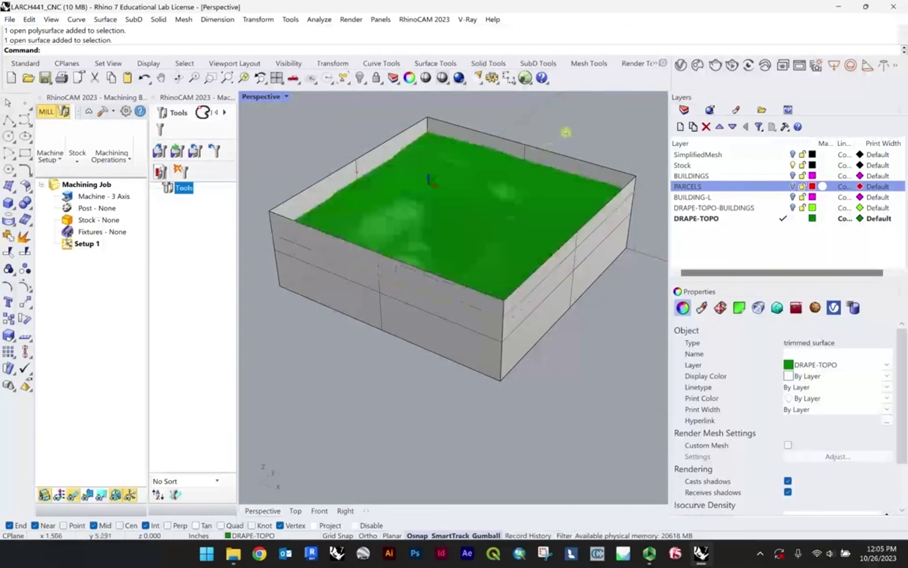
click(604, 152)
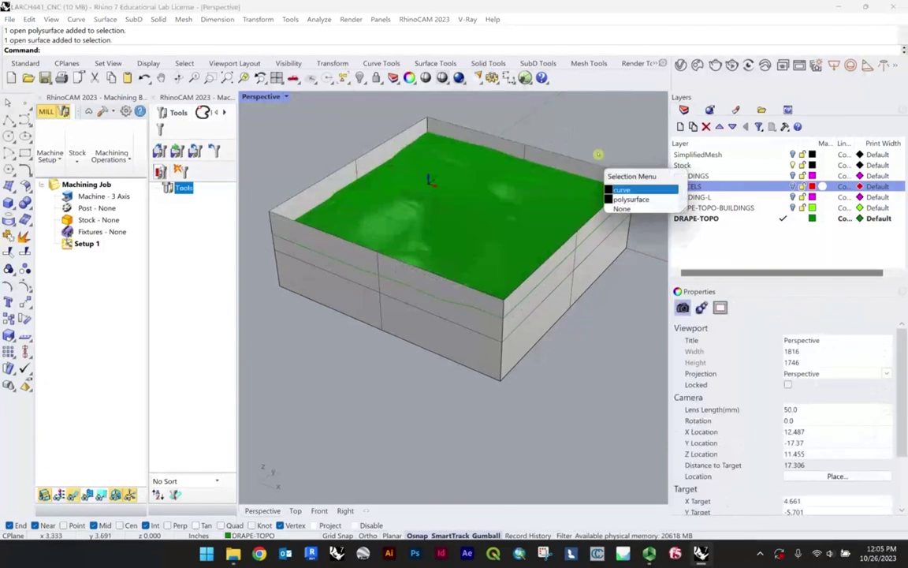
key(Escape)
click(582, 272)
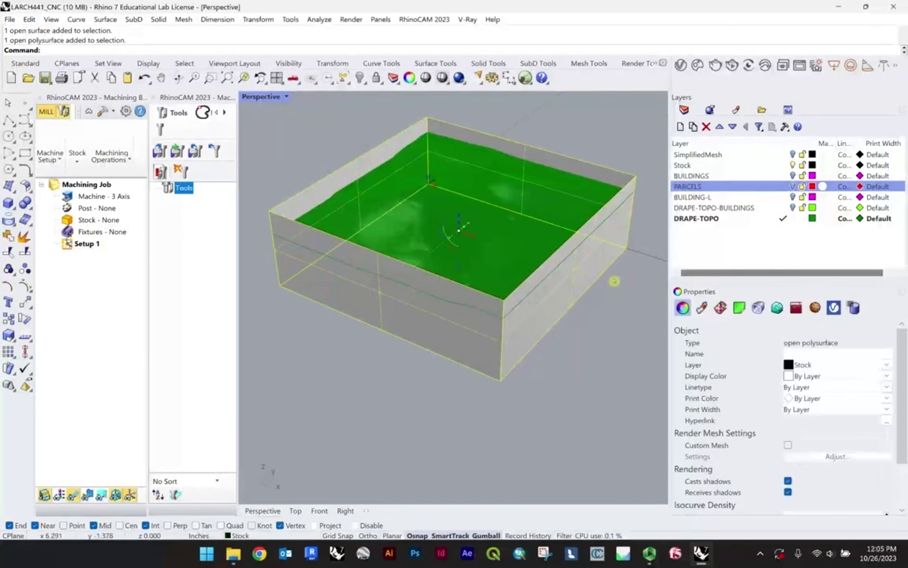
click(585, 336)
right_drag(585, 335, 442, 323)
scroll(491, 304, down, 4)
scroll(491, 288, up, 2)
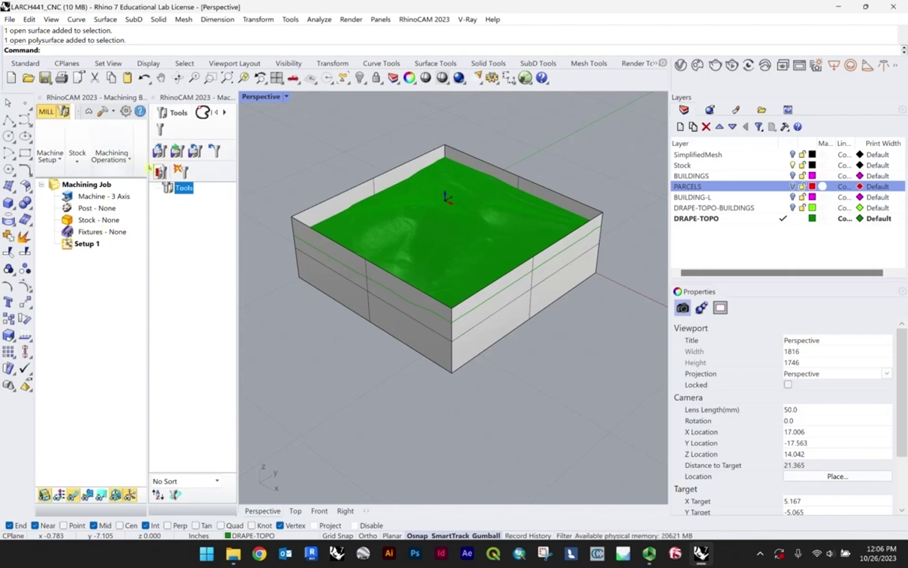
- Widen the RhinoCAM Machining Browser enough to show its labelled program commands, keeping the terrain model in view
shift+right_drag(413, 246, 425, 245)
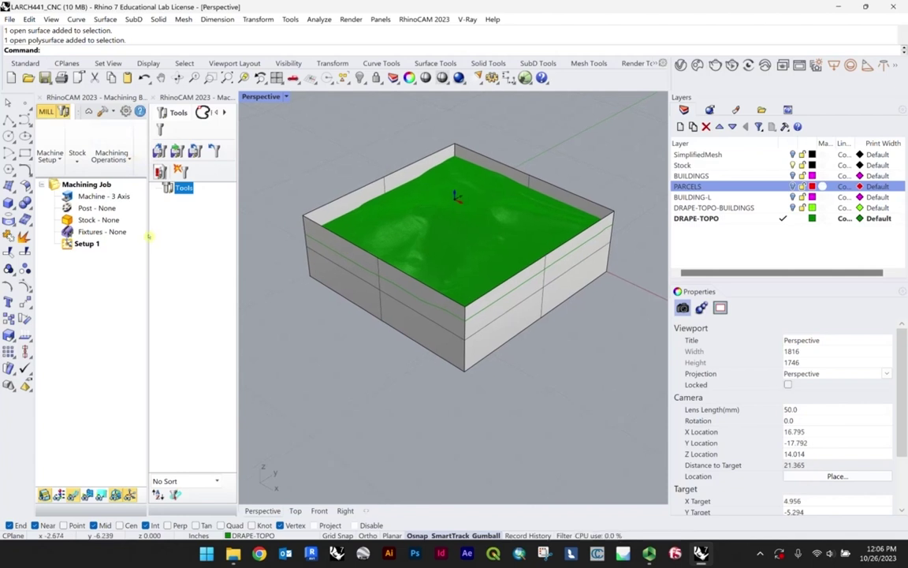
drag(148, 236, 204, 231)
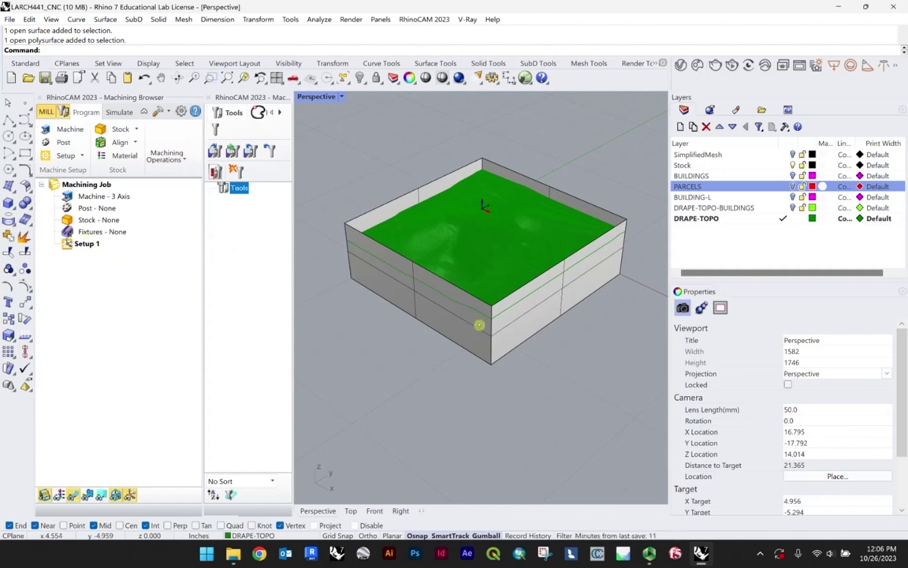
scroll(508, 211, up, 3)
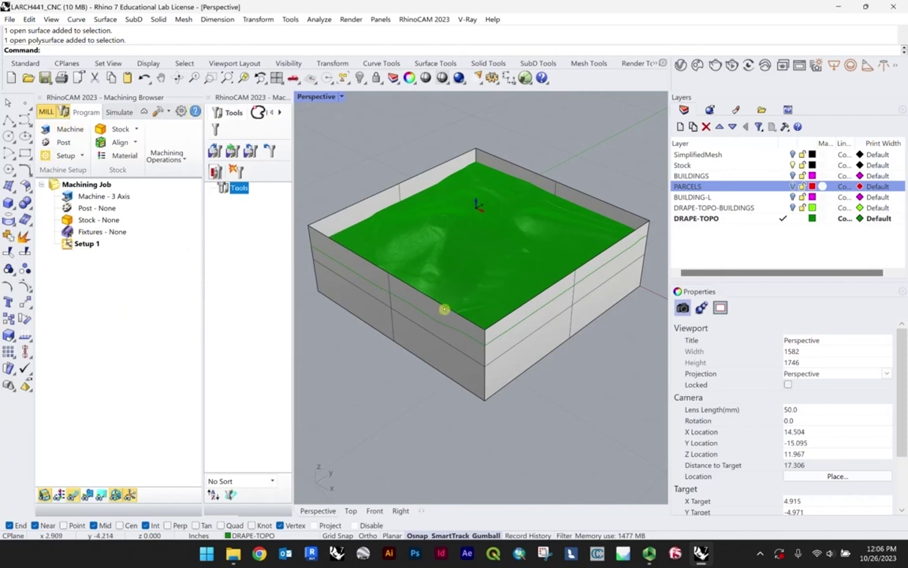
right_drag(404, 276, 205, 220)
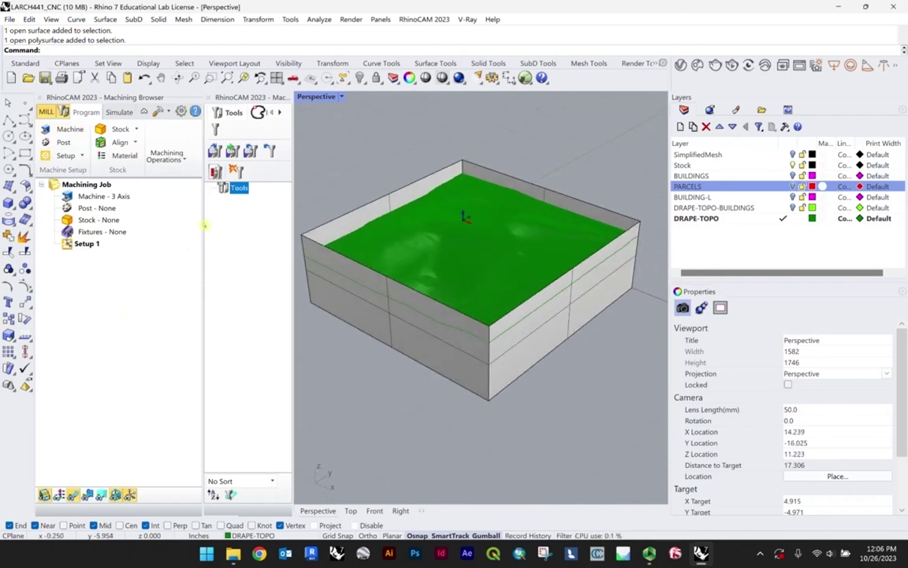
drag(204, 226, 199, 249)
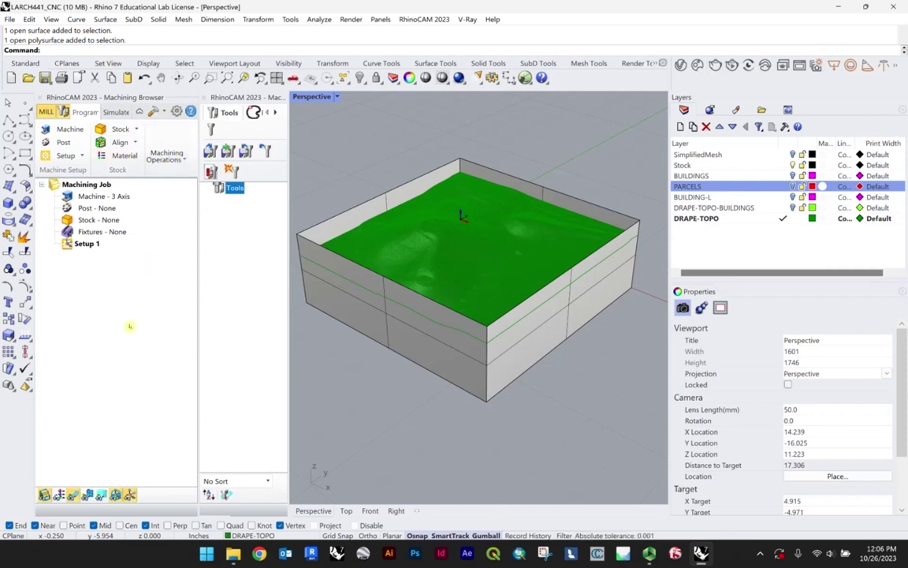
shift+right_drag(287, 268, 305, 264)
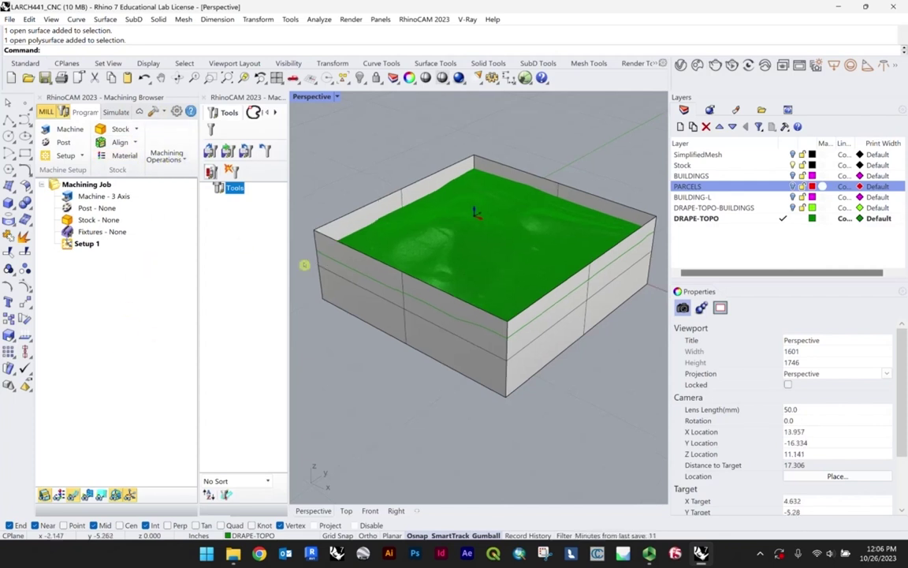
- Accept a manually defined 3 Axis machine for the machining job in the Machine Tool Setup
click(69, 130)
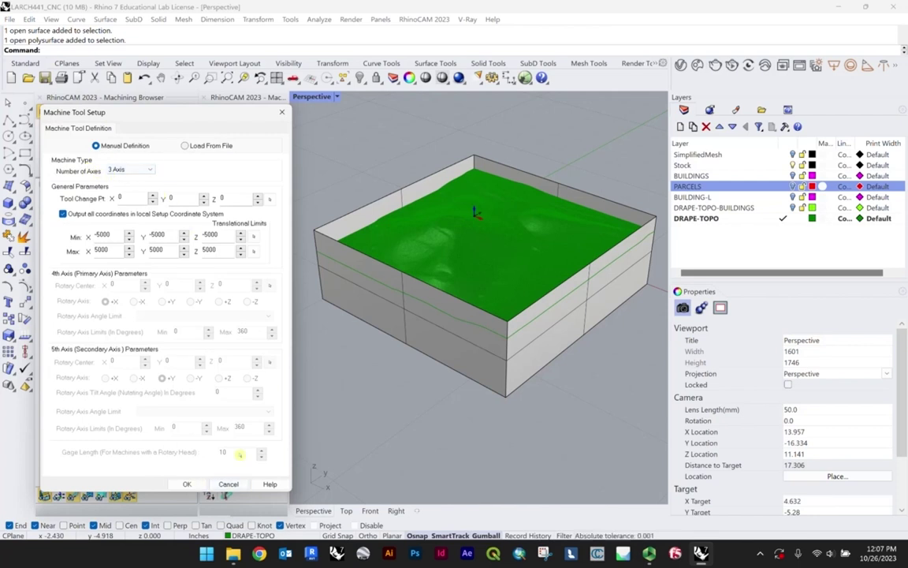
click(187, 483)
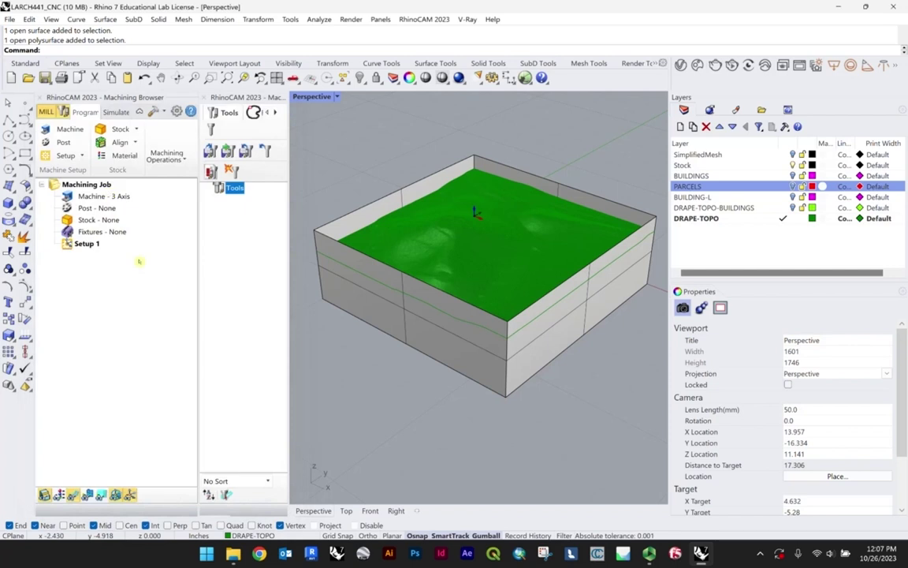
click(105, 197)
click(116, 306)
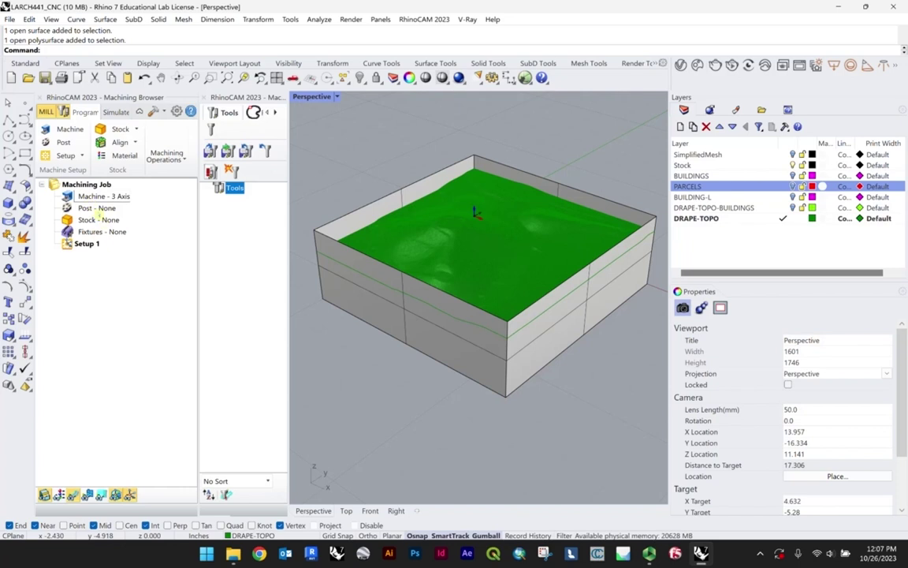
- Open the machining job's post-processor selection and set the post-processor type to Use Legacy Post
click(95, 208)
double_click(96, 208)
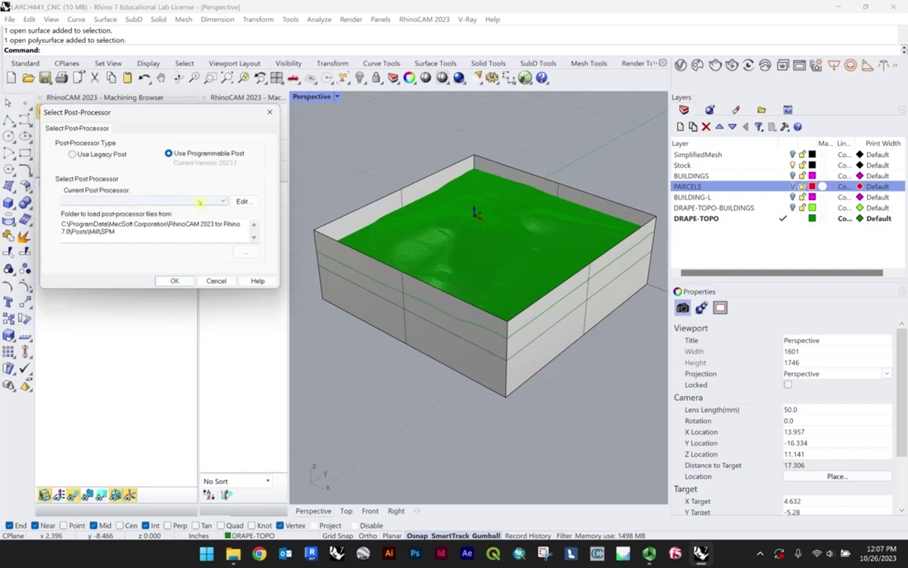
click(183, 199)
click(187, 220)
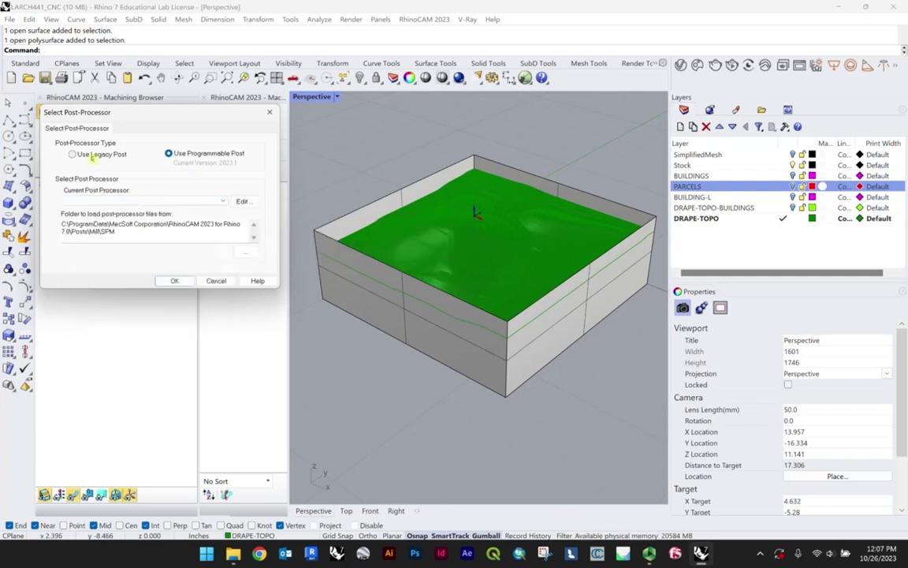
click(99, 154)
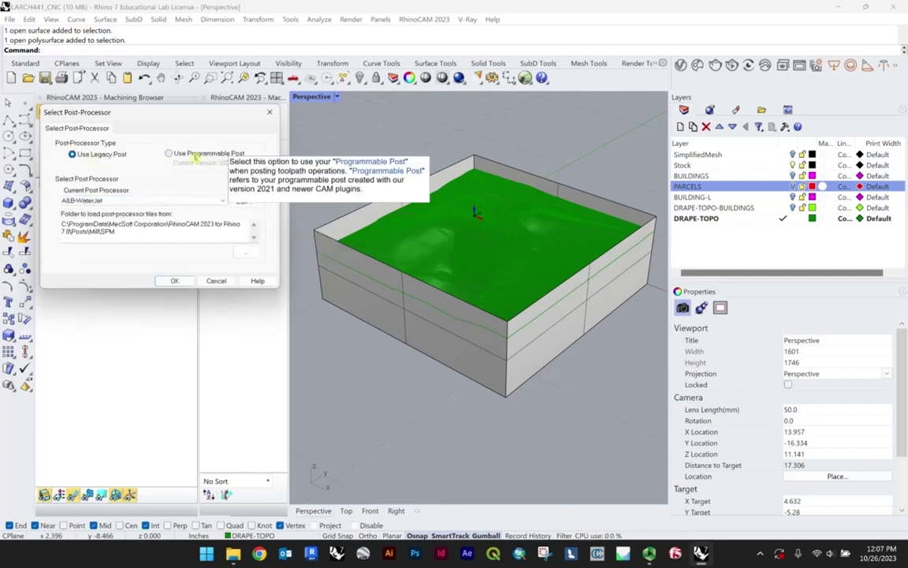
click(178, 154)
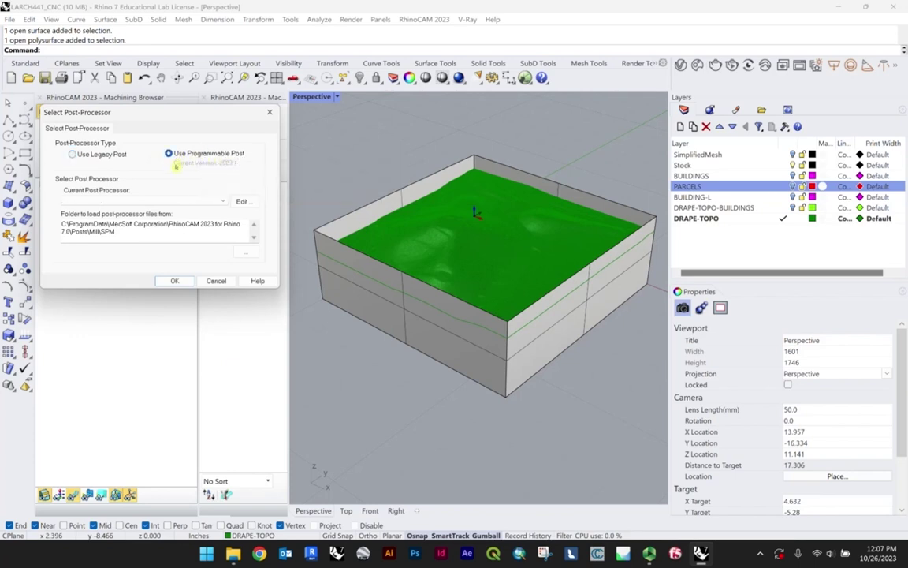
click(102, 154)
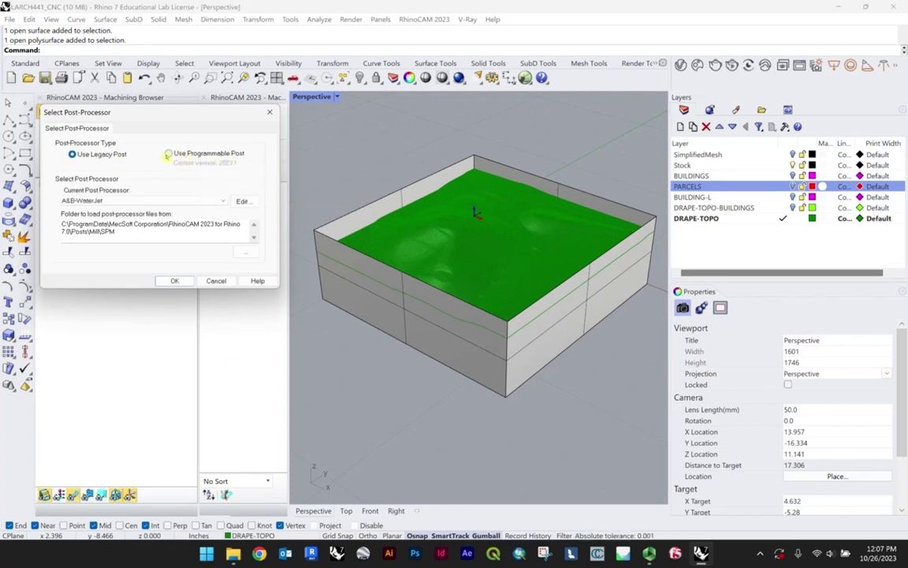
- Look through the available legacy post processors, keeping A&B-WaterJet as the current one
click(142, 201)
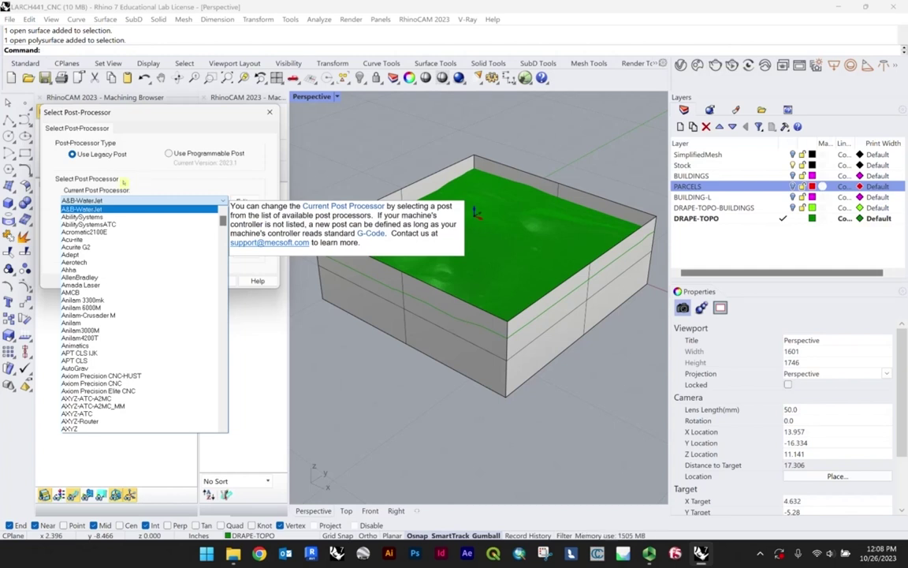
scroll(142, 318, down, 15)
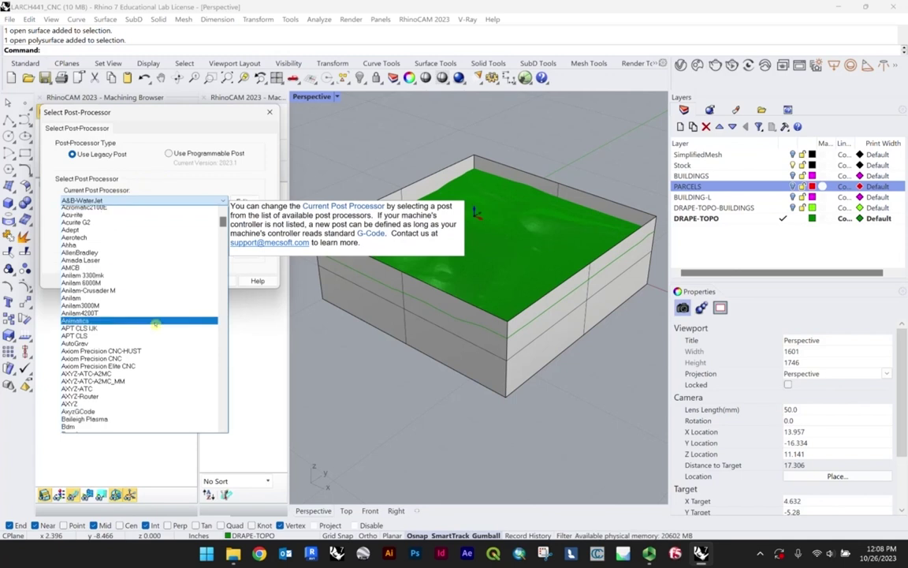
scroll(154, 371, up, 6)
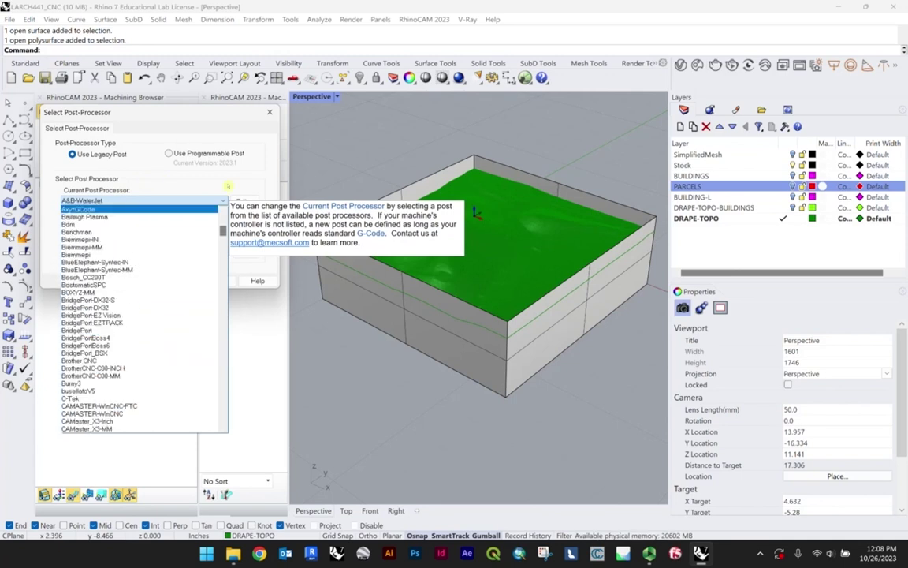
click(226, 189)
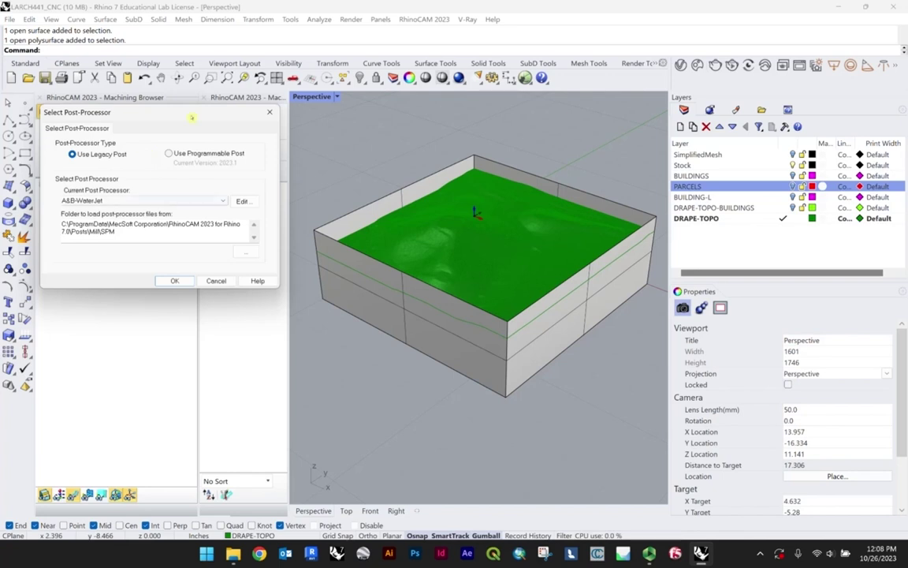
- Change the machining job's post-processor type to Use Programmable Post and accept the selection
click(175, 153)
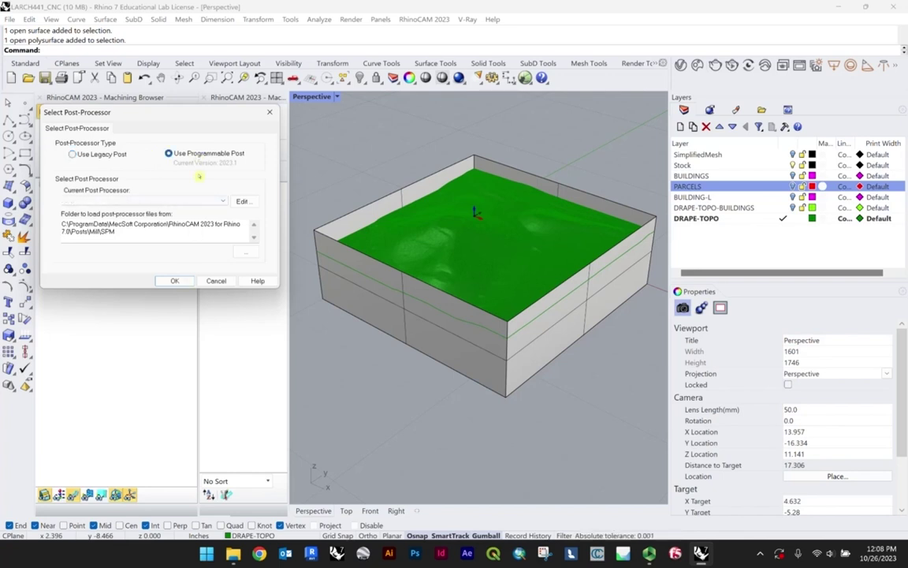
click(174, 281)
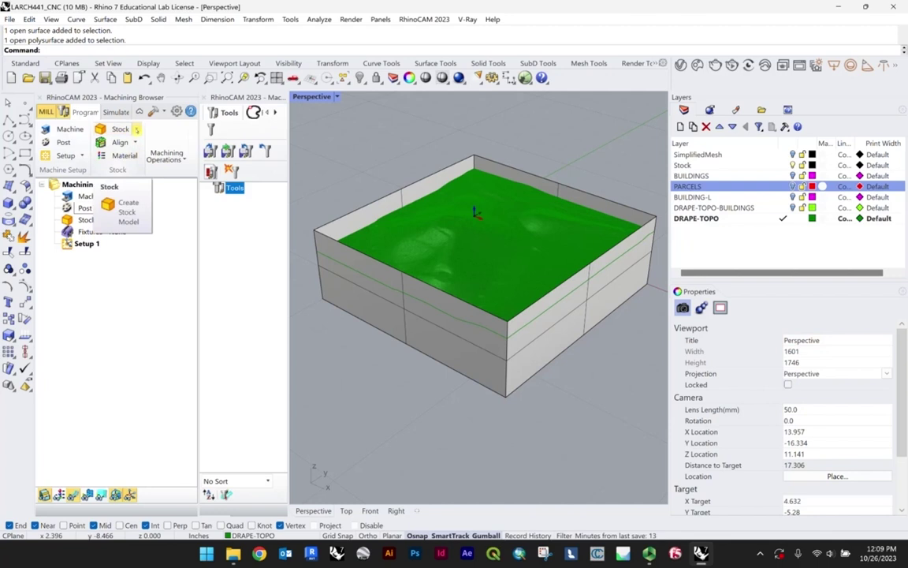
- Begin defining a Box Stock for the machining job
click(128, 128)
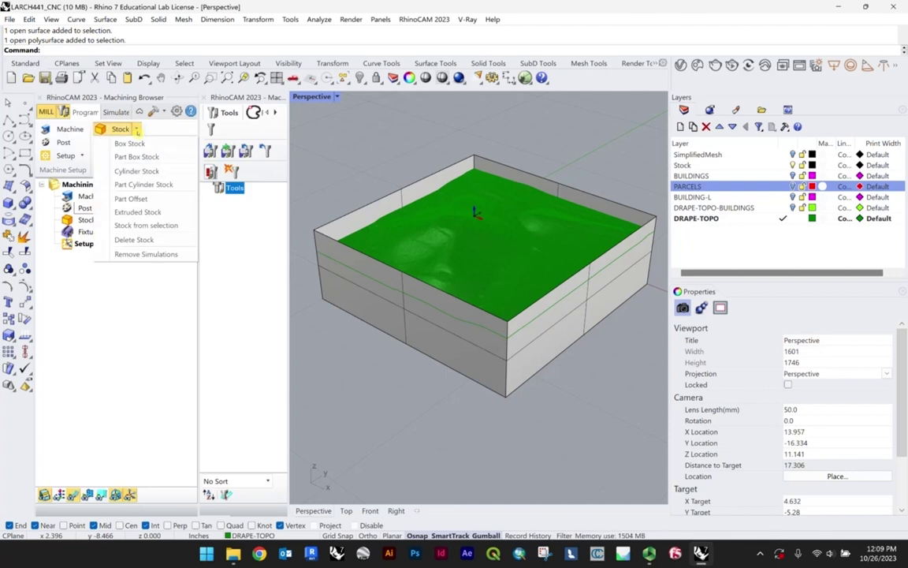
click(130, 143)
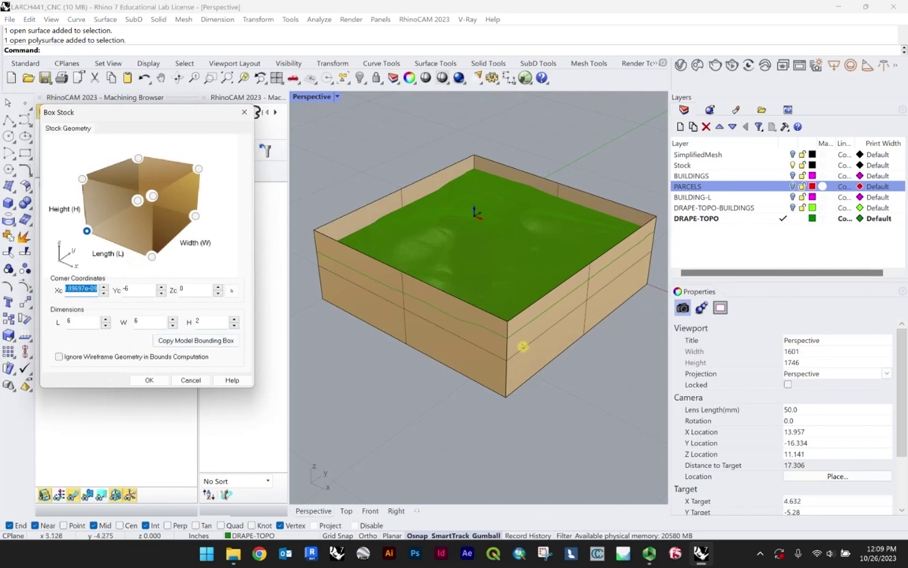
- Examine the previewed box stock from several sides, checking its fit around the terrain and the origin marker's location
click(471, 312)
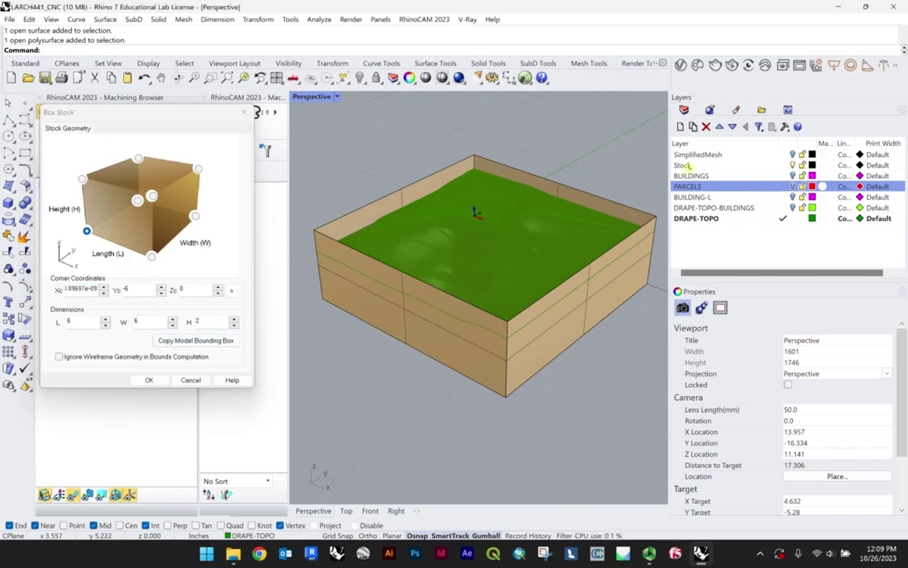
scroll(572, 219, up, 2)
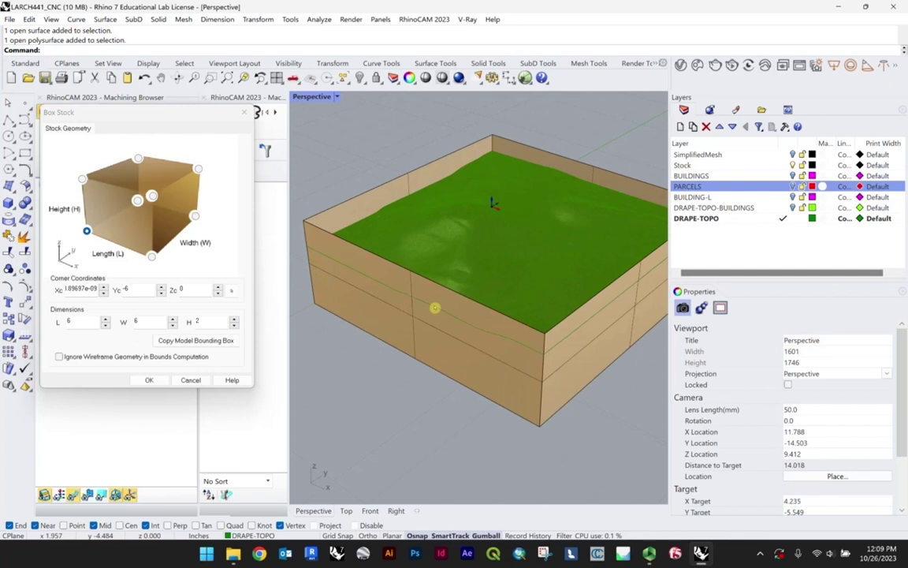
scroll(433, 308, down, 4)
mouse_move(430, 302)
right_down()
mouse_move(514, 278)
mouse_move(481, 296)
mouse_move(435, 298)
right_up()
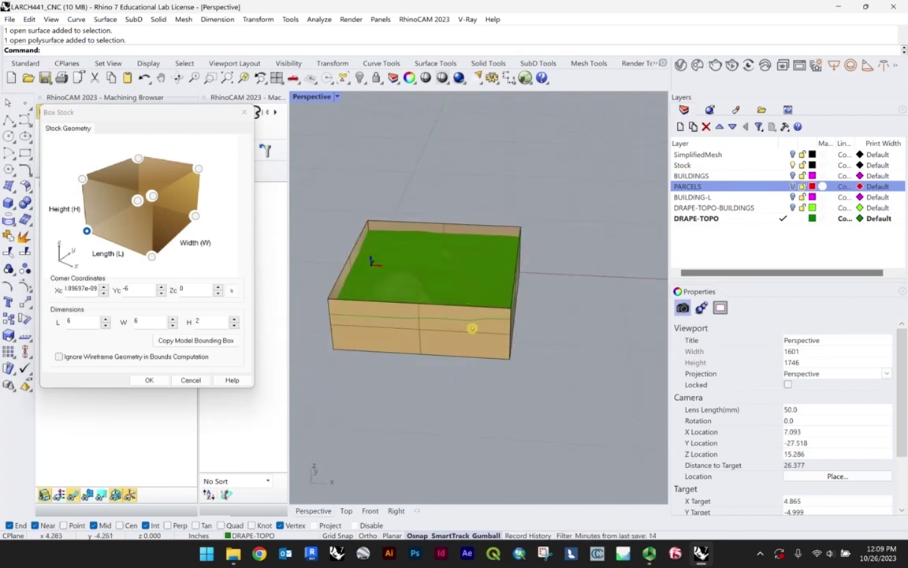
scroll(473, 325, up, 2)
mouse_move(496, 324)
right_down()
mouse_move(442, 335)
mouse_move(557, 313)
mouse_move(505, 318)
right_up()
right_drag(370, 270, 514, 264)
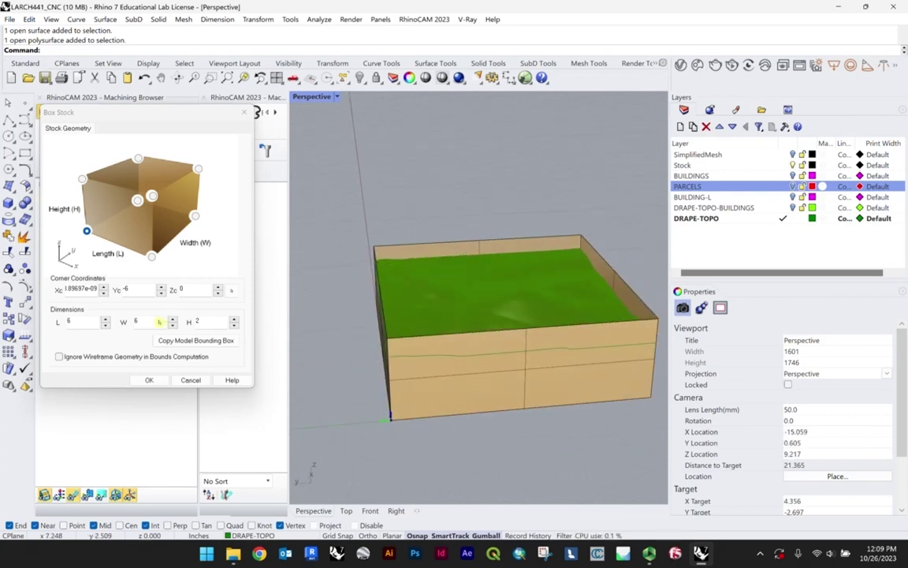
right_drag(466, 355, 658, 341)
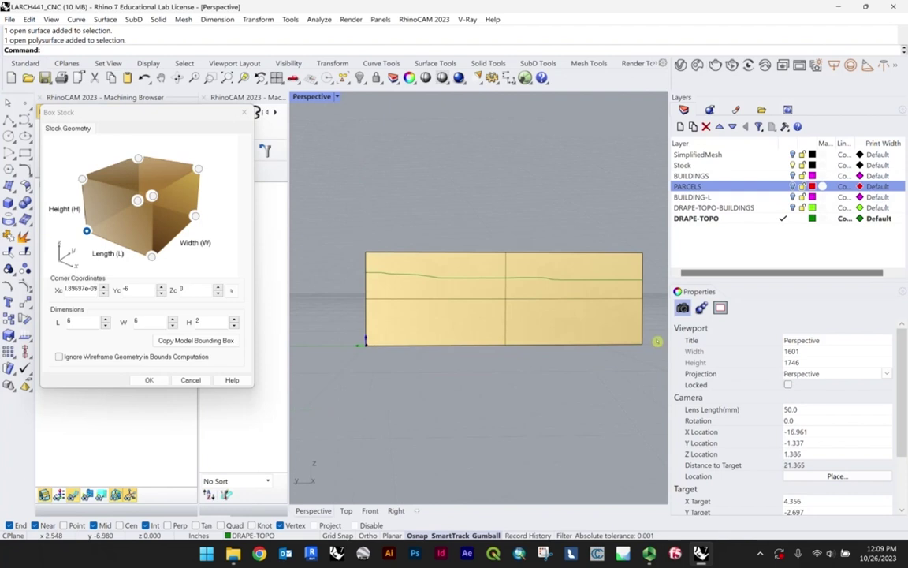
right_drag(566, 259, 478, 297)
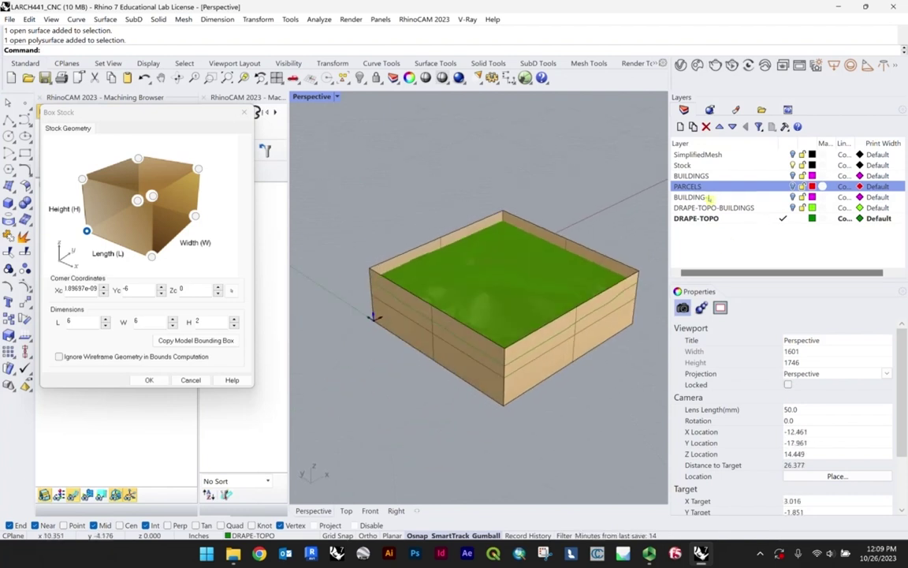
right_drag(500, 209, 508, 196)
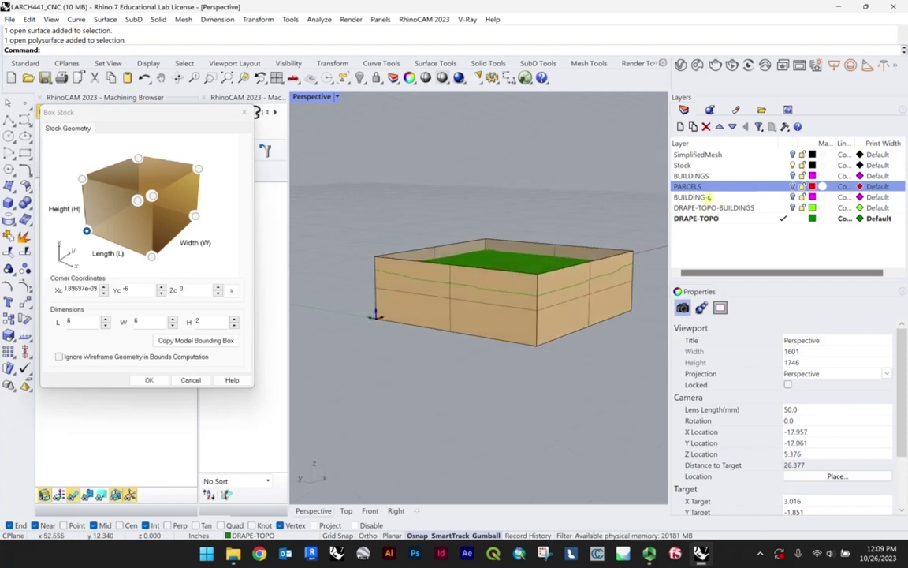
right_drag(522, 213, 514, 227)
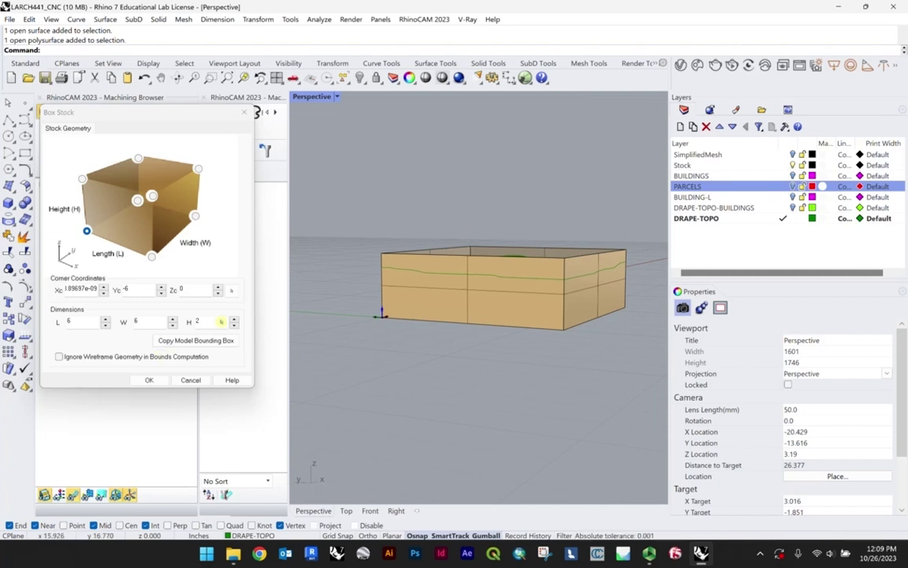
right_drag(458, 197, 446, 212)
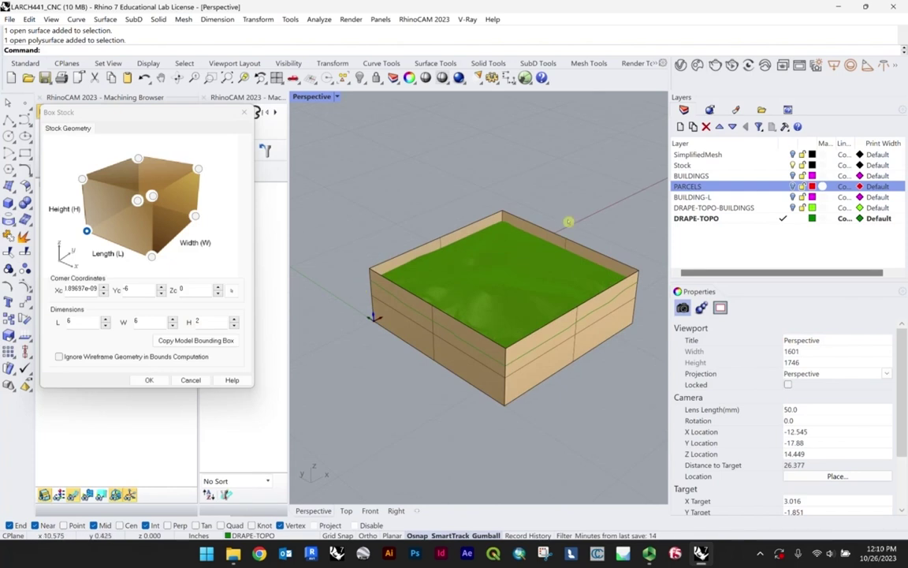
right_drag(528, 223, 552, 261)
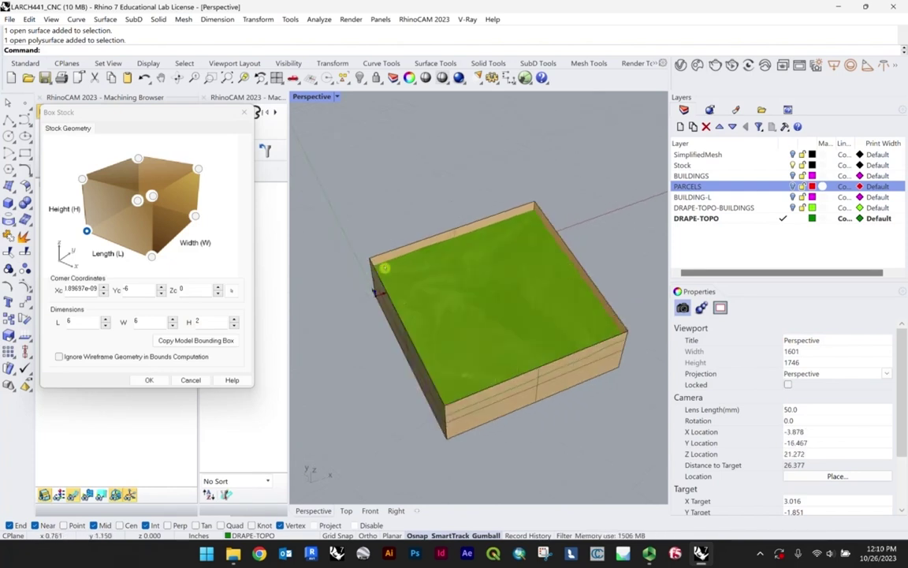
right_drag(483, 283, 530, 277)
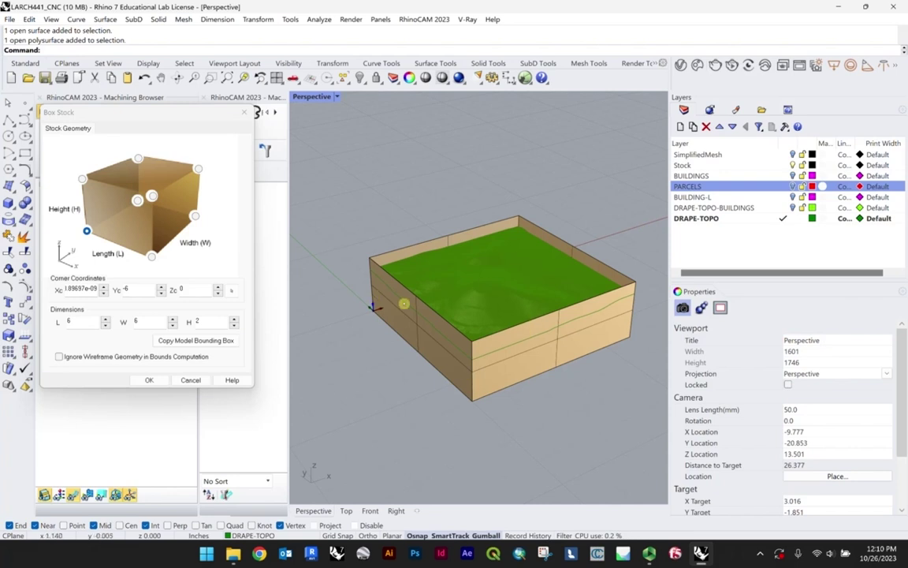
right_drag(432, 332, 413, 341)
- Accept the 6 x 6 x 2 box stock and turn off the Stock layer, checking how the terrain sits inside the stock
click(149, 379)
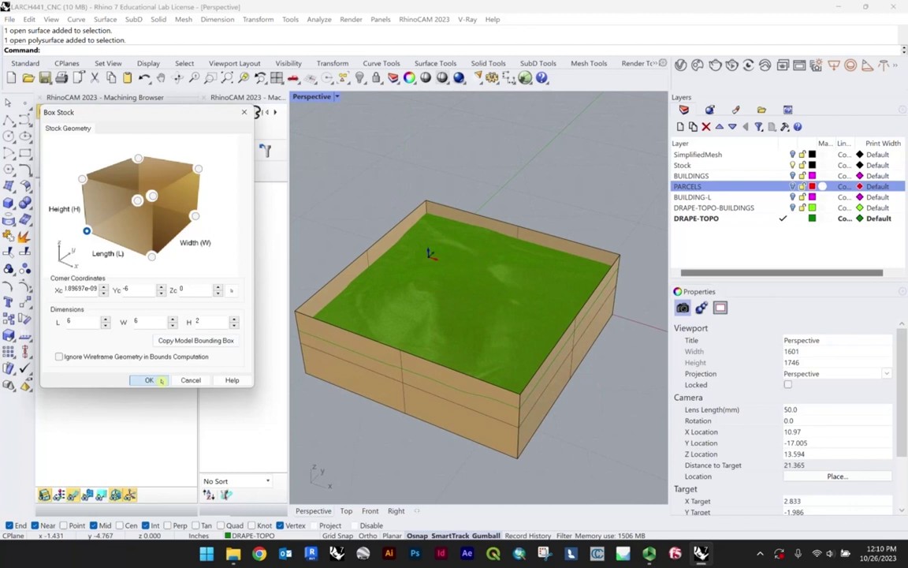
shift+right_drag(415, 377, 647, 262)
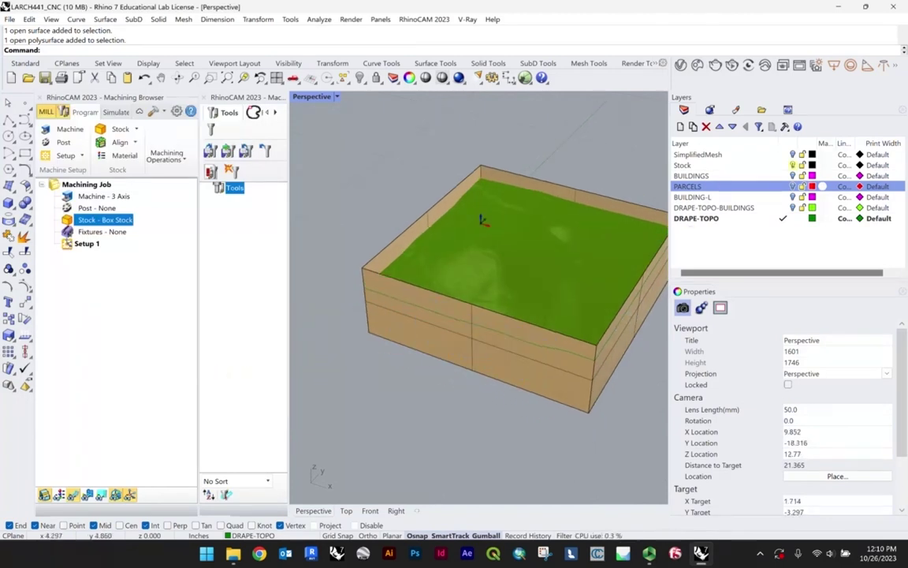
click(719, 165)
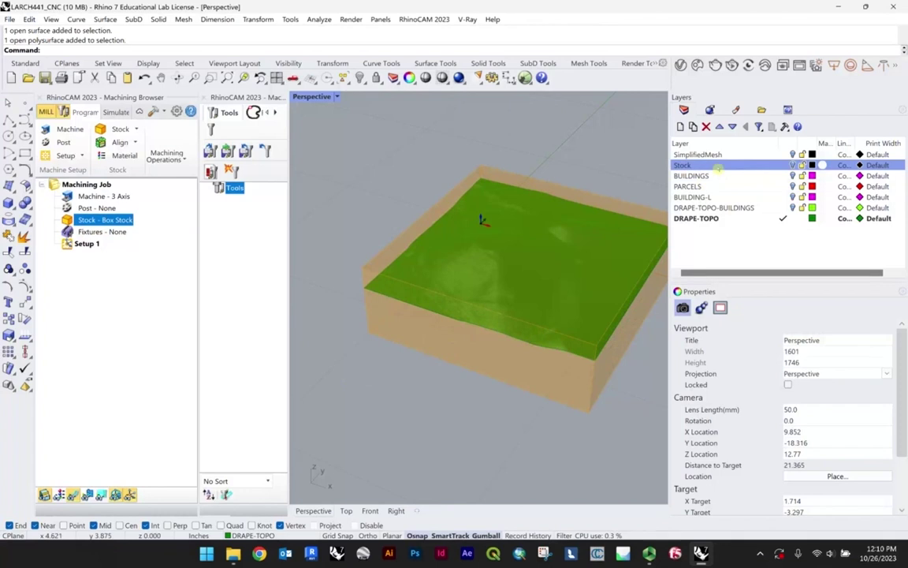
right_drag(552, 371, 492, 334)
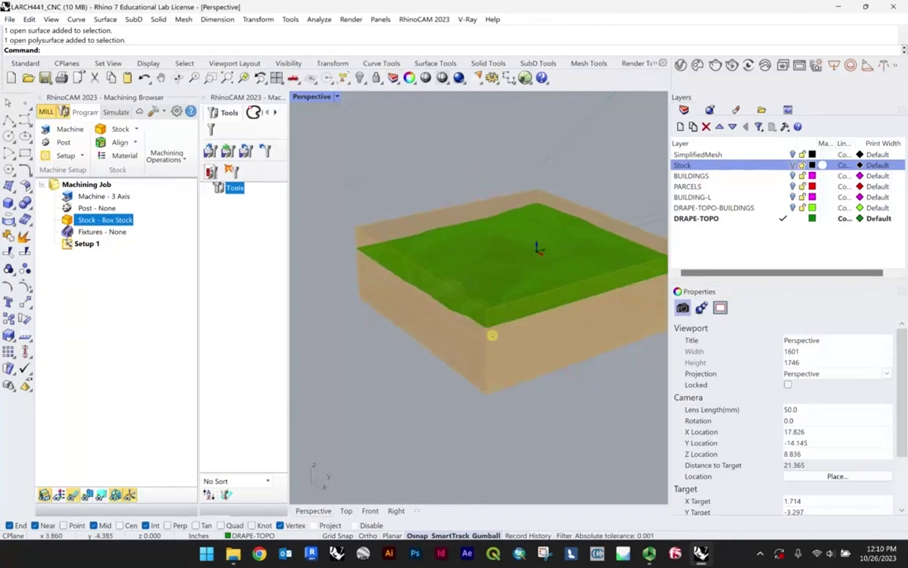
scroll(511, 277, up, 2)
shift+right_drag(525, 290, 486, 305)
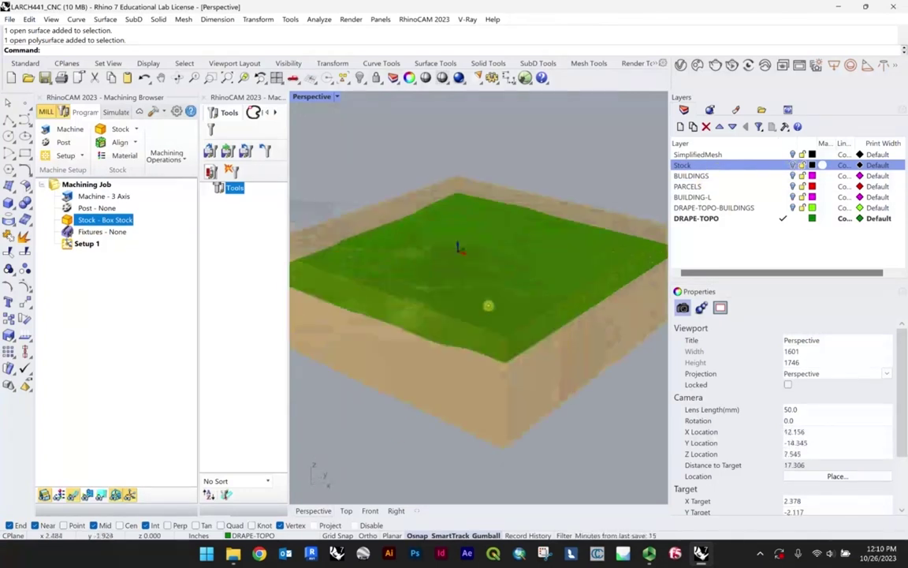
scroll(513, 308, down, 4)
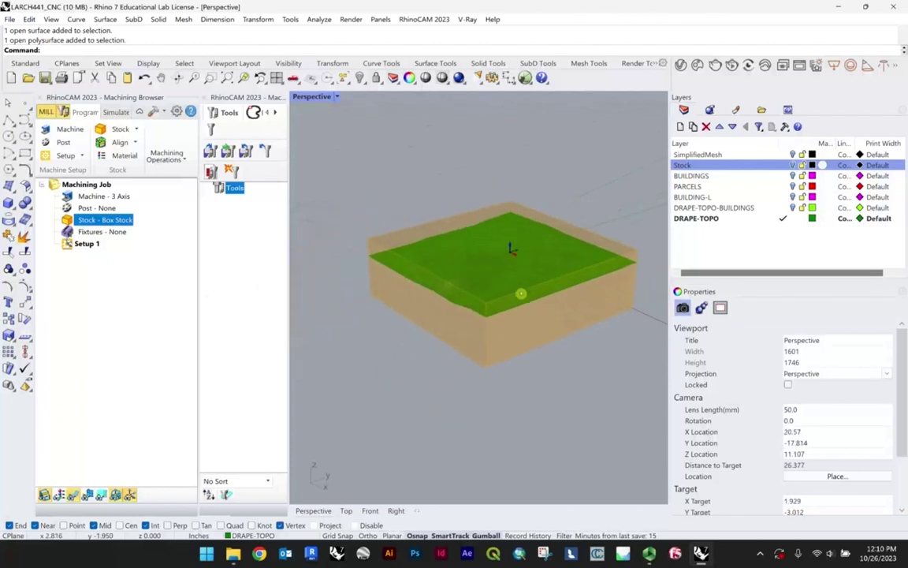
right_drag(602, 324, 491, 284)
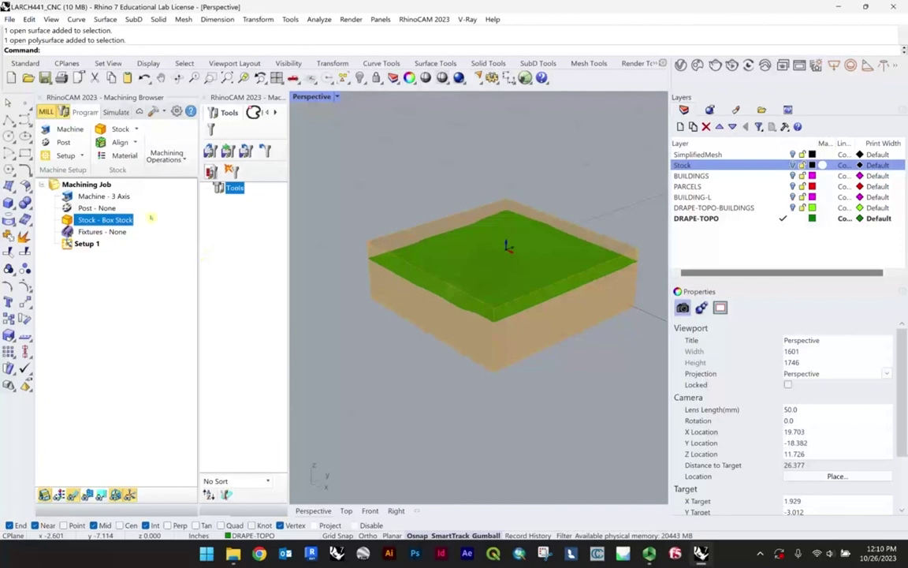
- Start aligning the stock about the part, using the Top Z alignment and the North West XY alignment
click(120, 142)
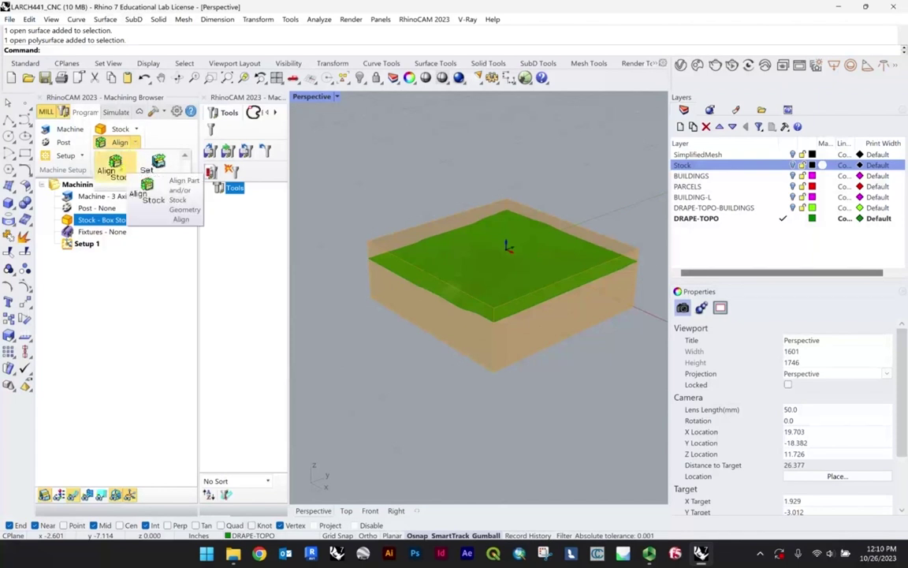
click(115, 166)
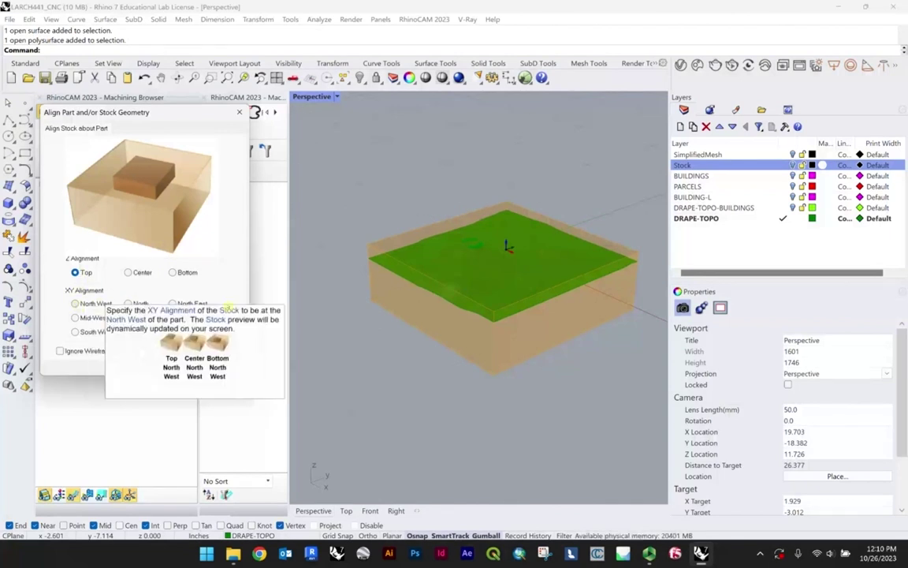
right_drag(435, 272, 501, 276)
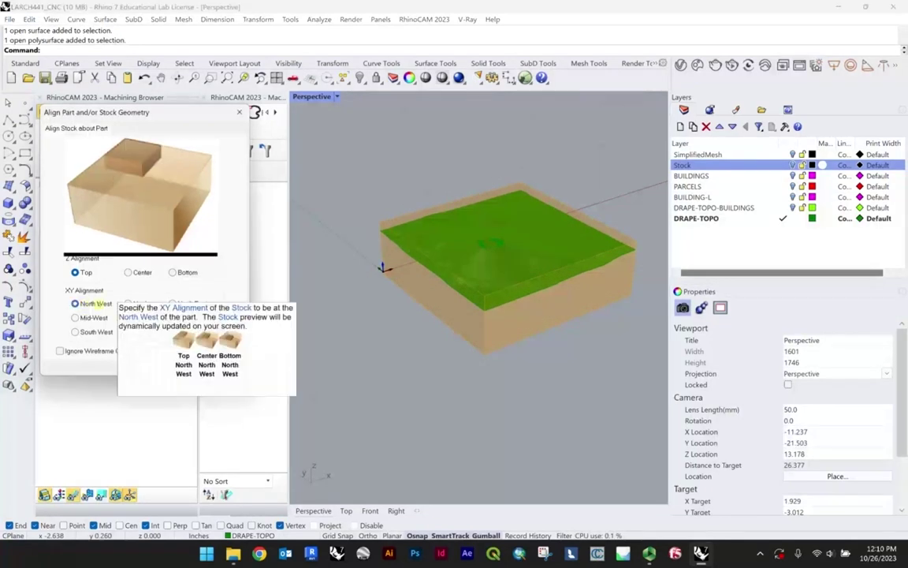
click(128, 304)
click(75, 304)
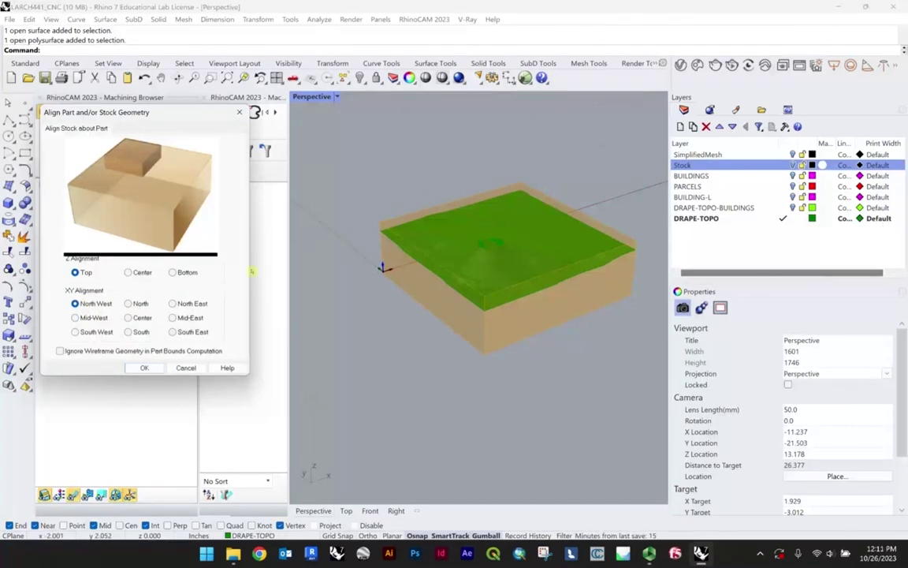
- Compare the Center and Top Z alignments in the stock preview against the terrain, ending on Top
click(128, 272)
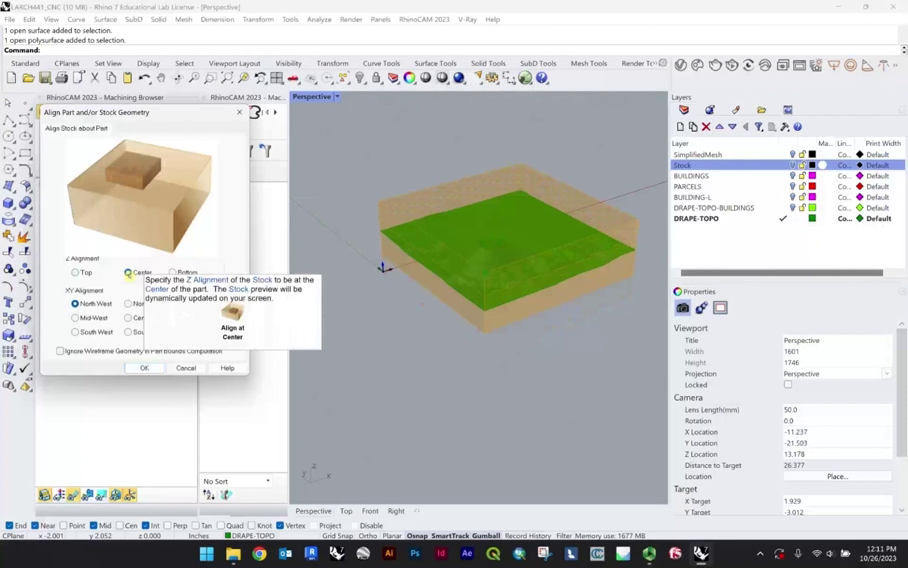
click(75, 272)
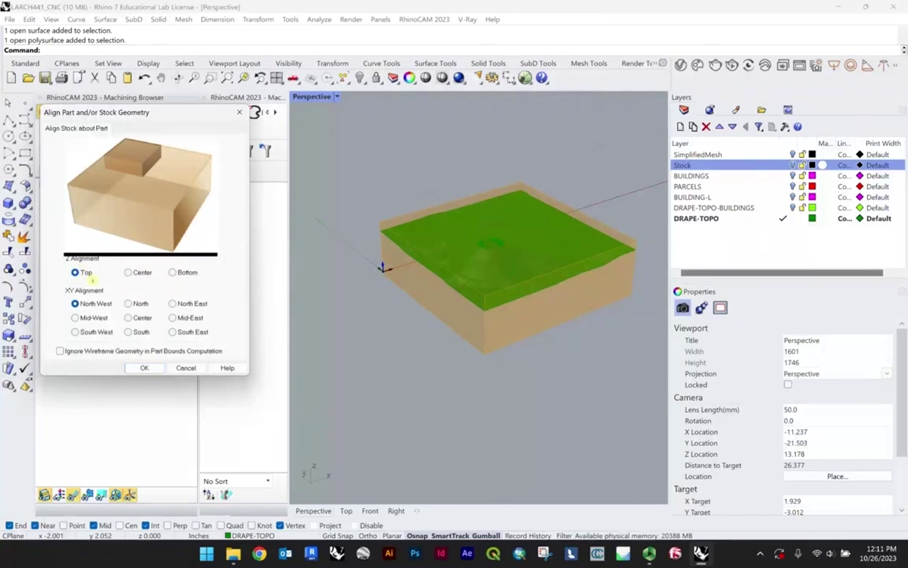
click(133, 272)
right_drag(523, 282, 497, 272)
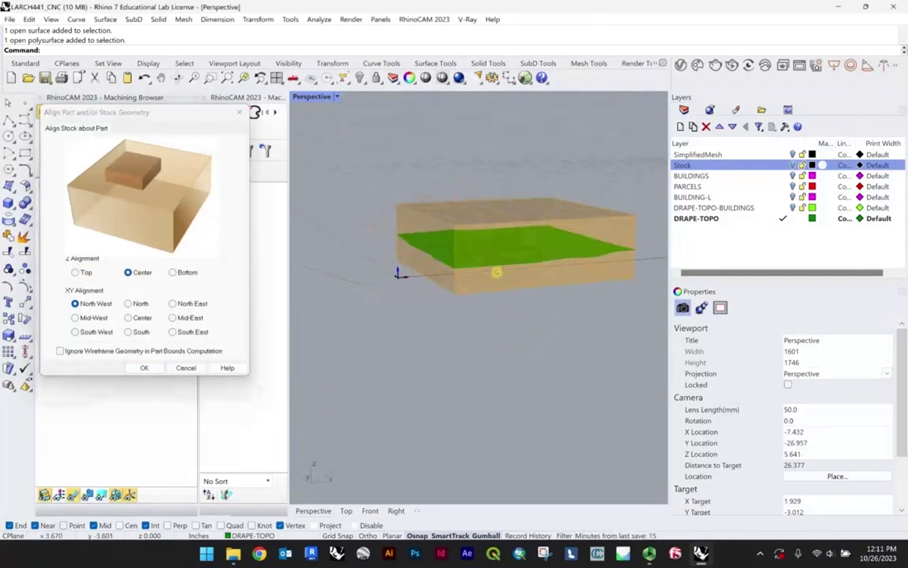
scroll(496, 272, up, 3)
click(89, 272)
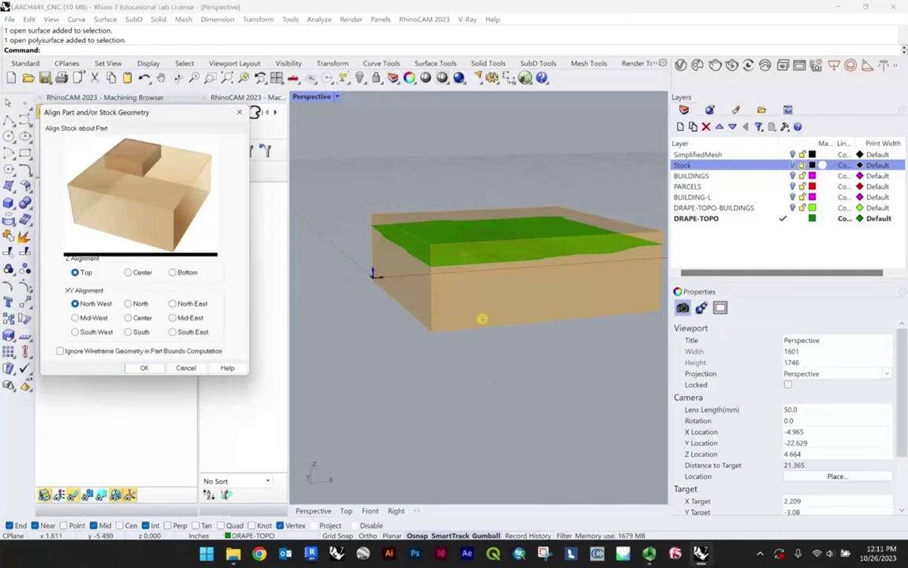
right_drag(507, 292, 355, 252)
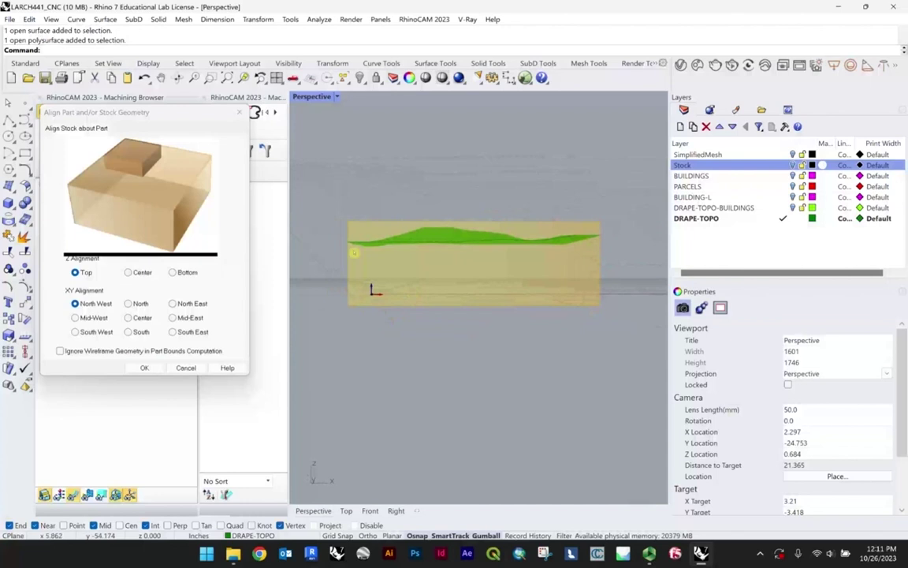
right_drag(597, 316, 574, 307)
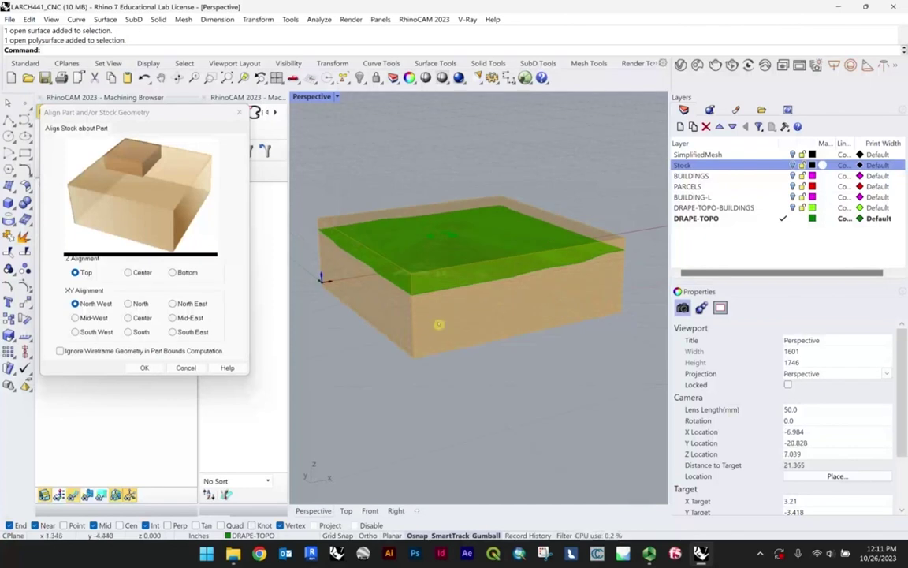
right_drag(438, 322, 418, 284)
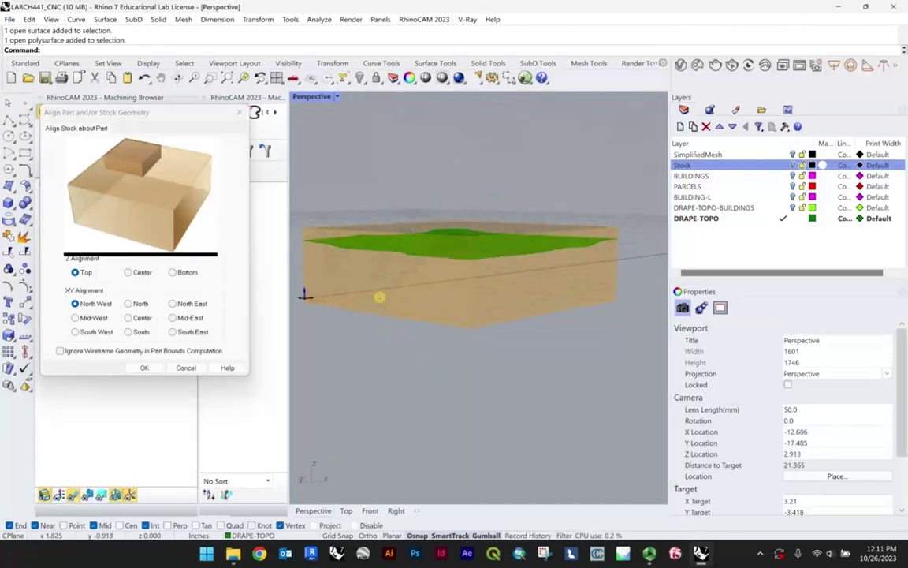
click(128, 272)
right_drag(464, 238, 465, 291)
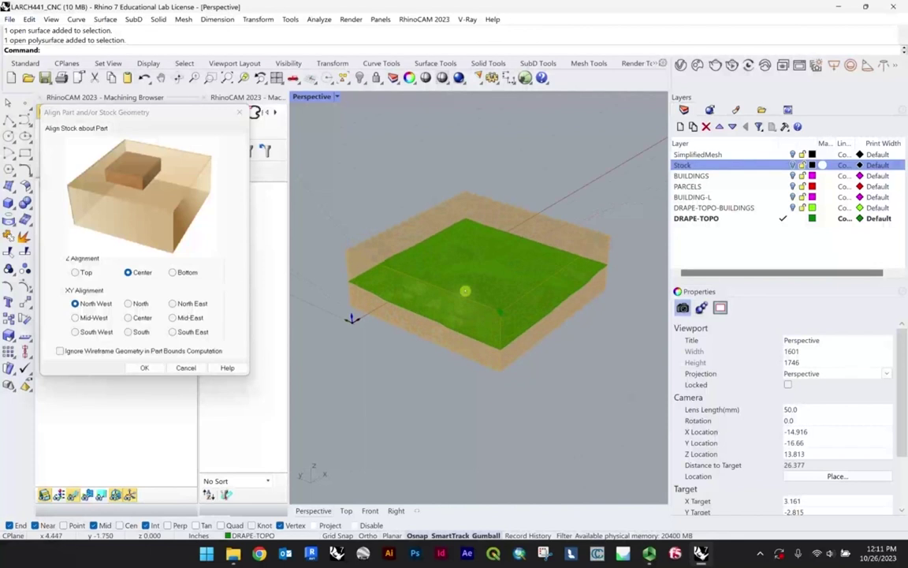
click(82, 272)
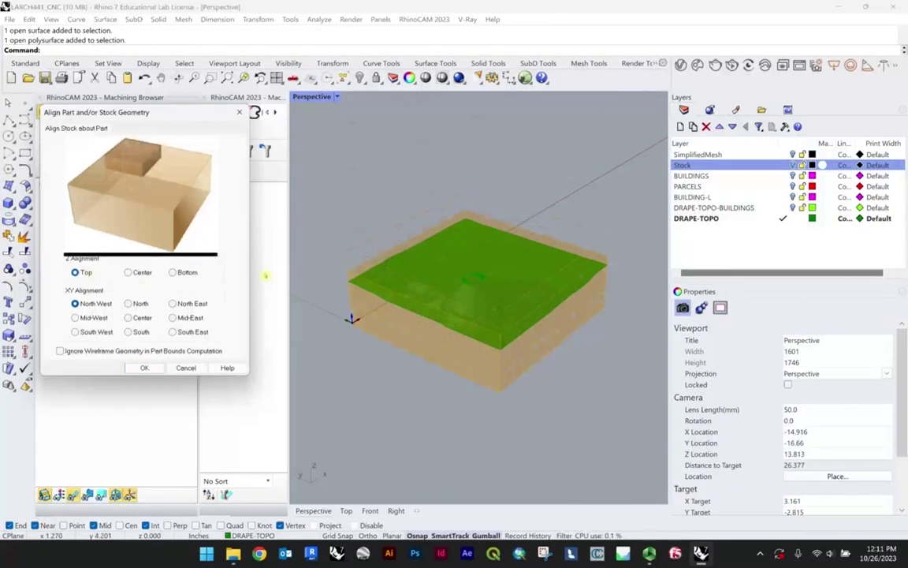
- Check the Top and North West stock alignment around the terrain from several sides and accept it
scroll(521, 304, up, 4)
mouse_move(517, 311)
right_down()
mouse_move(504, 301)
mouse_move(512, 307)
right_up()
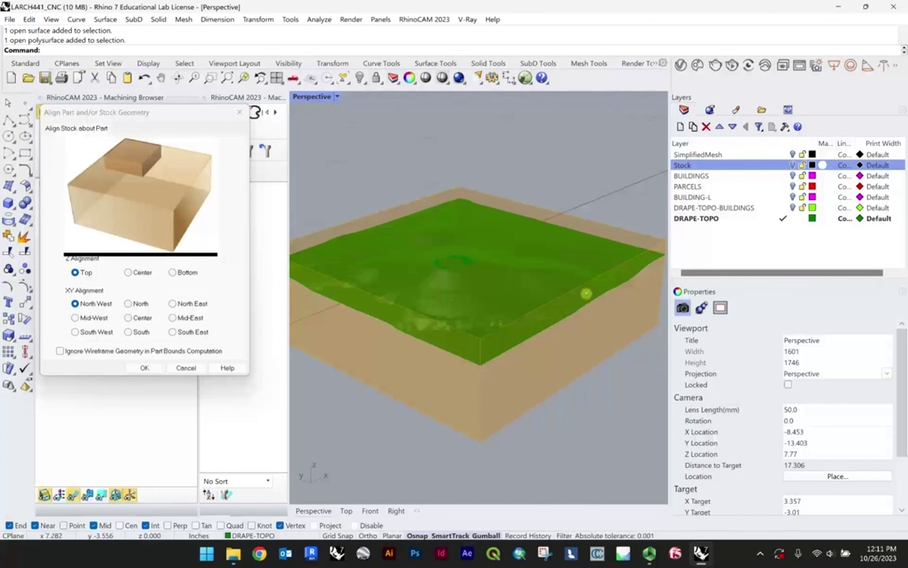
scroll(507, 326, down, 2)
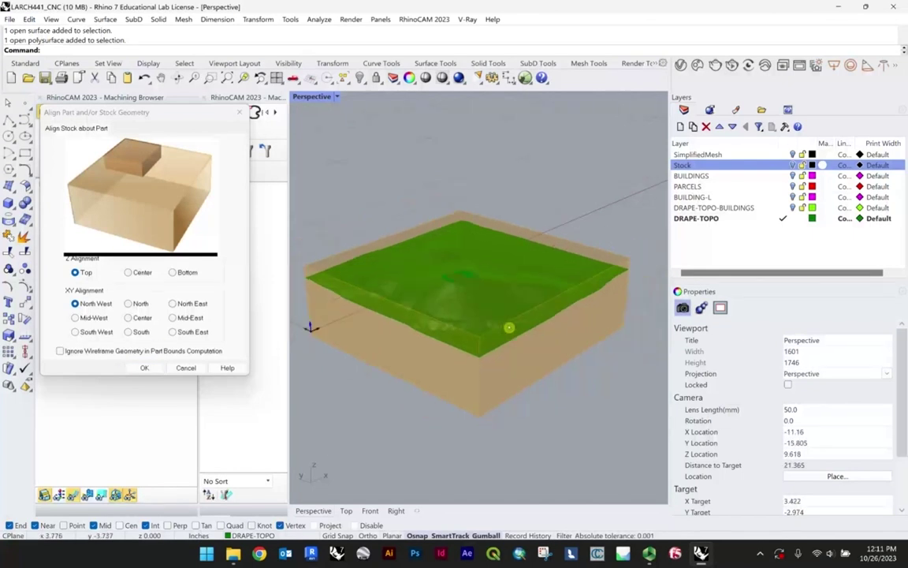
right_drag(509, 327, 406, 304)
right_drag(490, 302, 507, 324)
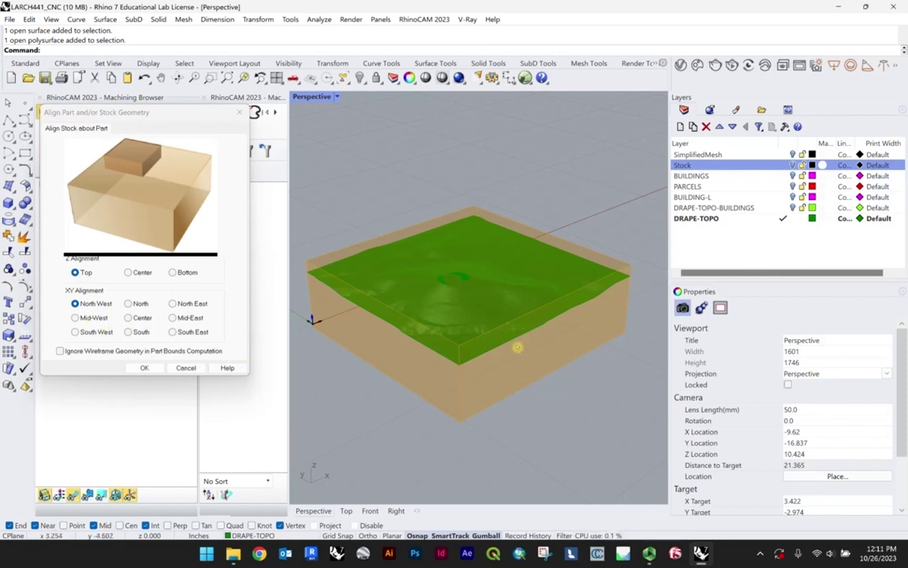
right_drag(518, 347, 450, 316)
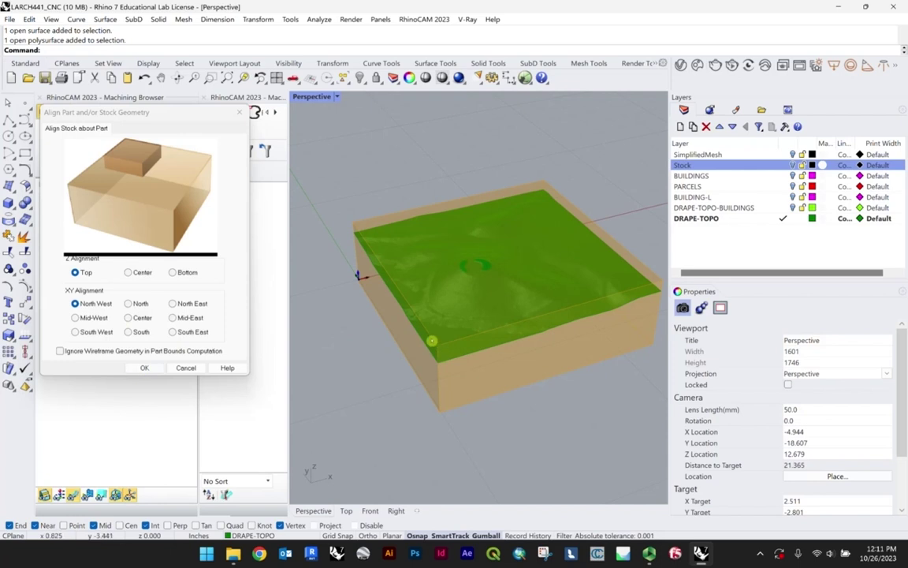
right_drag(425, 278, 446, 313)
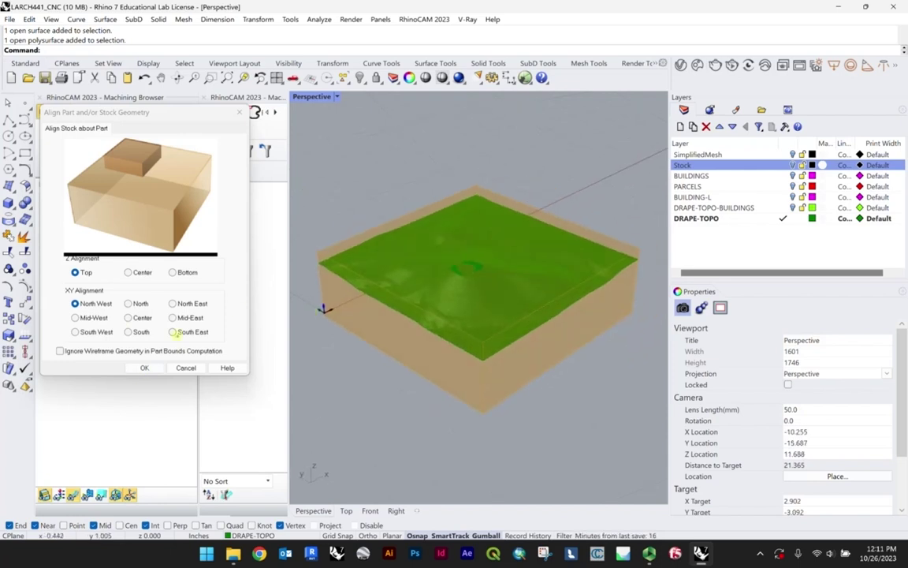
click(145, 367)
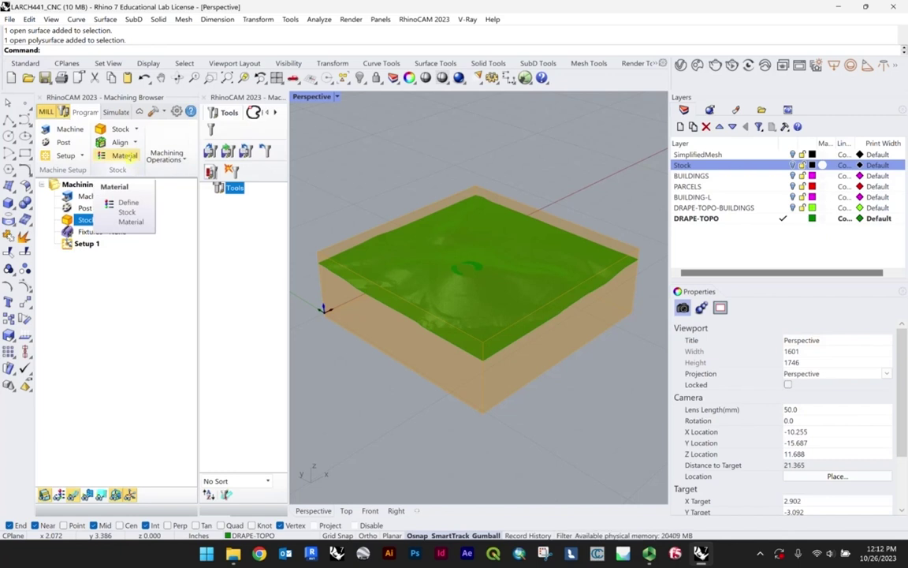
- Look through the available stock materials and accept PLASTIC - ABS from the FeedsSpeedsDataINCH.xml material file
click(126, 156)
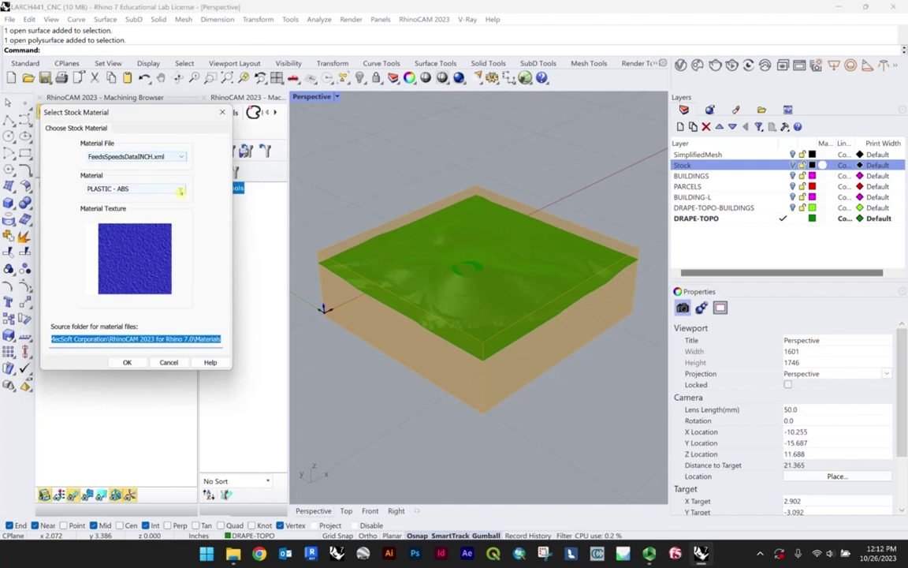
click(162, 189)
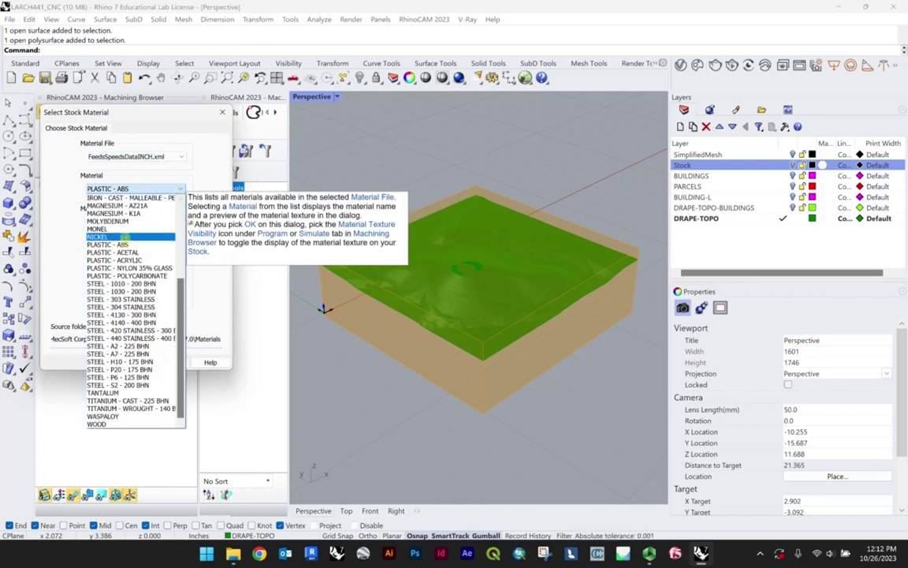
scroll(140, 330, up, 5)
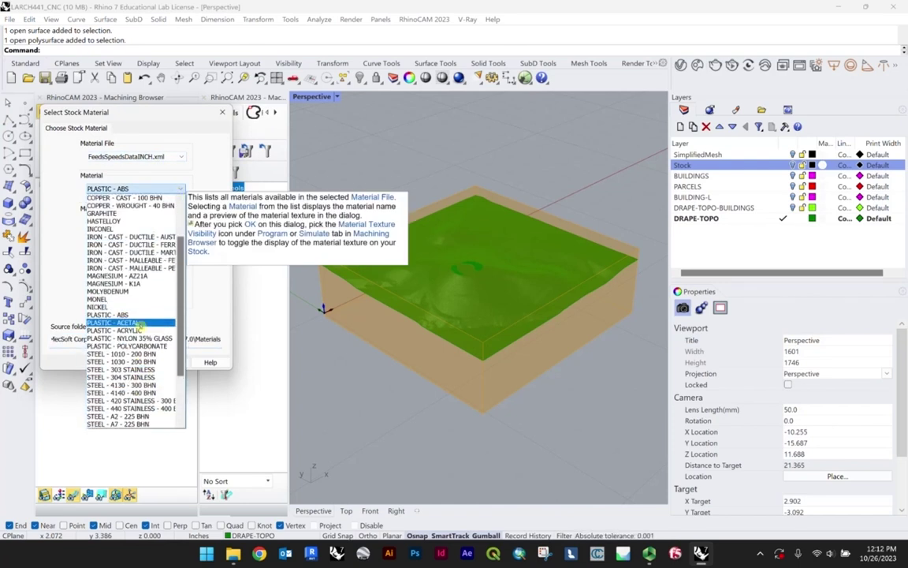
click(215, 297)
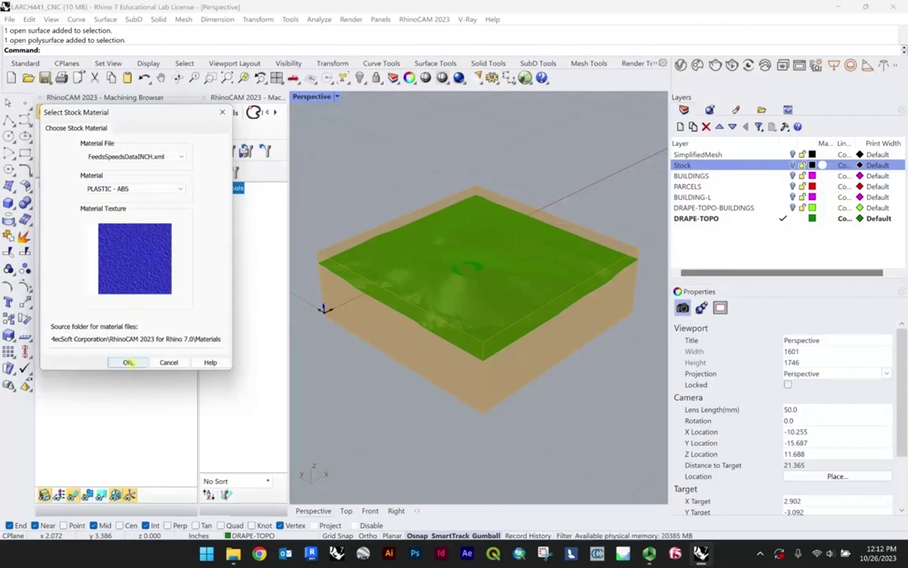
click(129, 363)
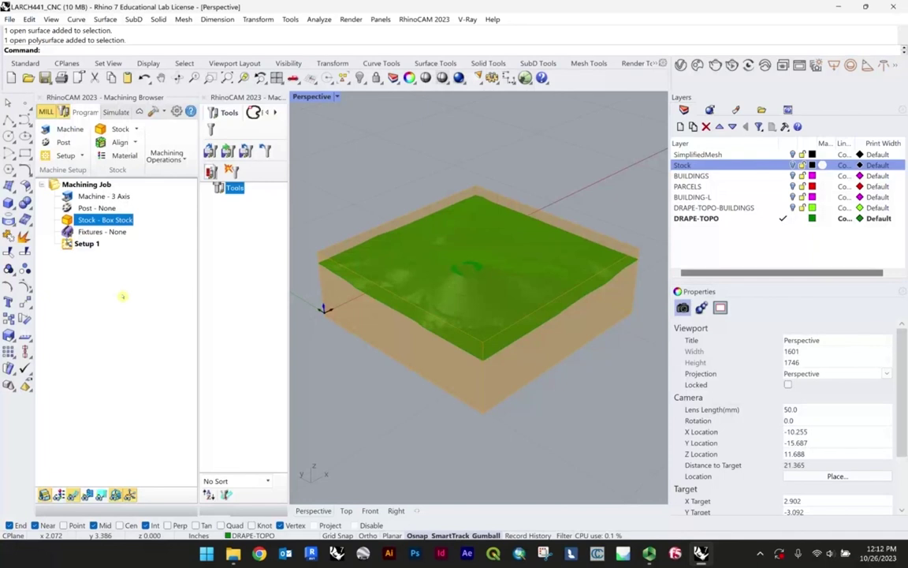
click(131, 293)
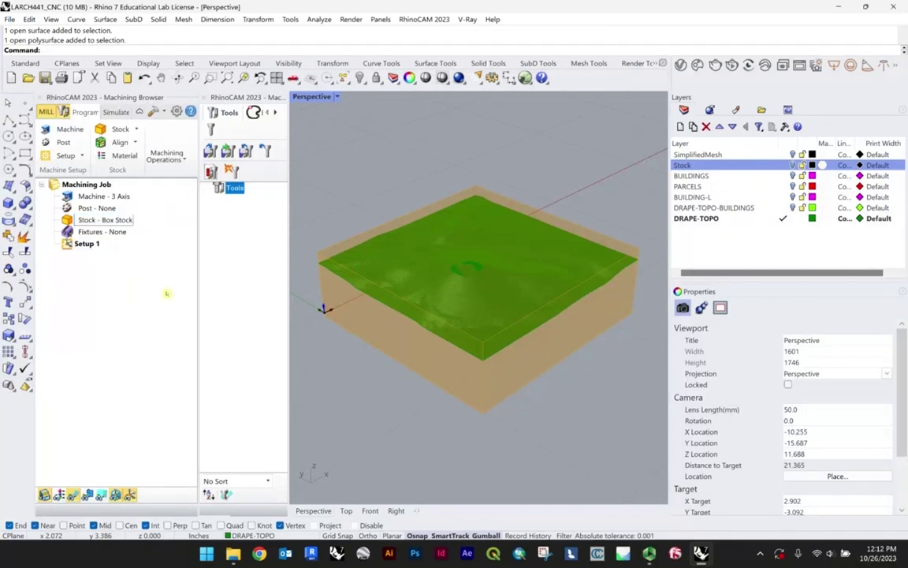
- Look over the available machining operation types and examine the terrain surface up close inside the box stock
click(170, 152)
click(168, 156)
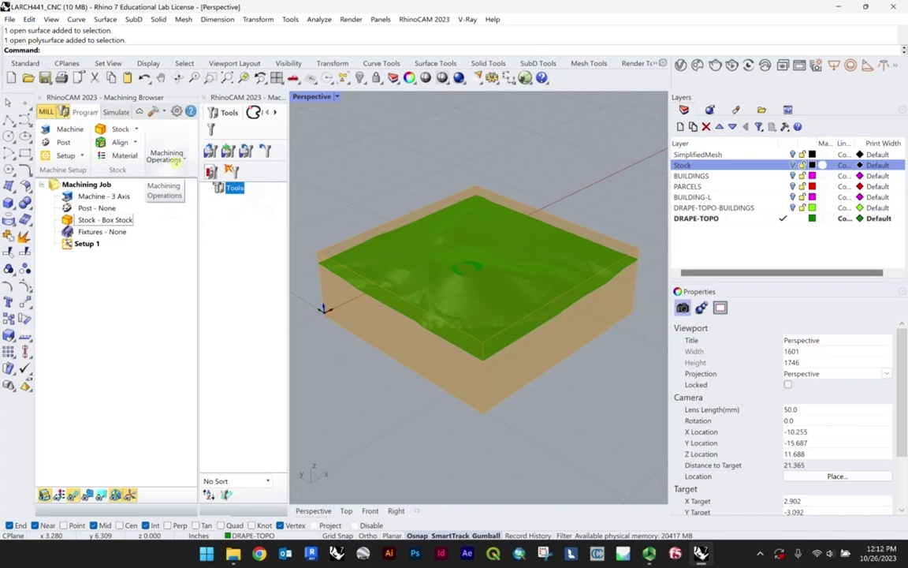
click(177, 160)
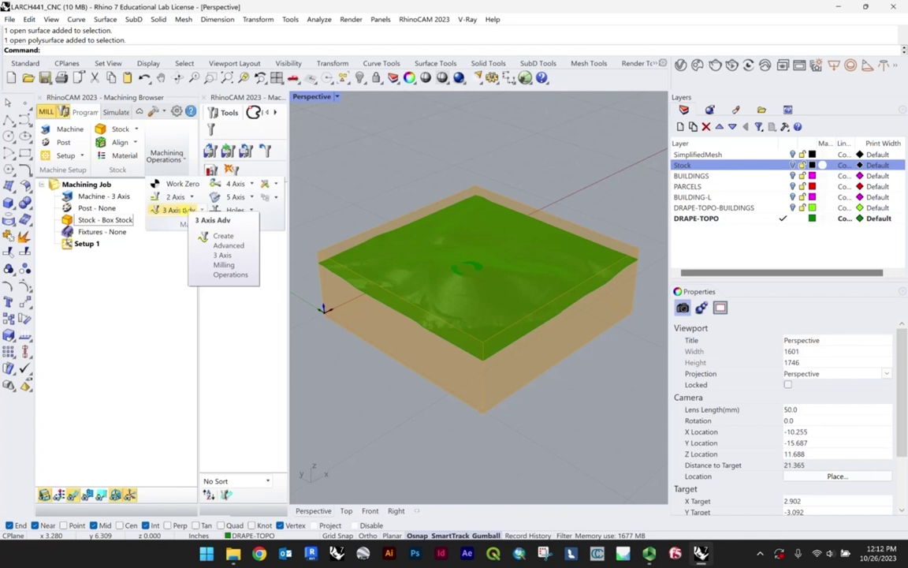
right_drag(329, 240, 574, 235)
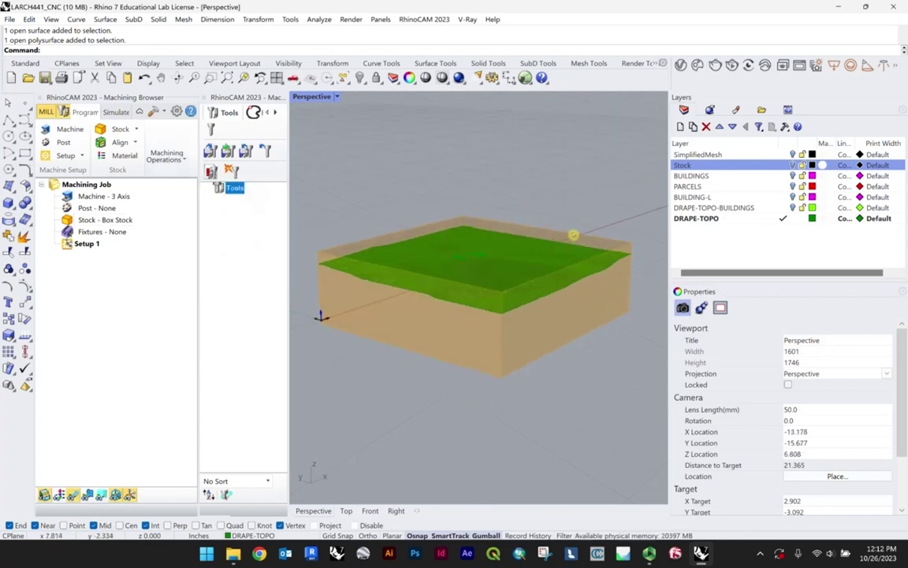
scroll(573, 235, up, 5)
scroll(512, 256, up, 3)
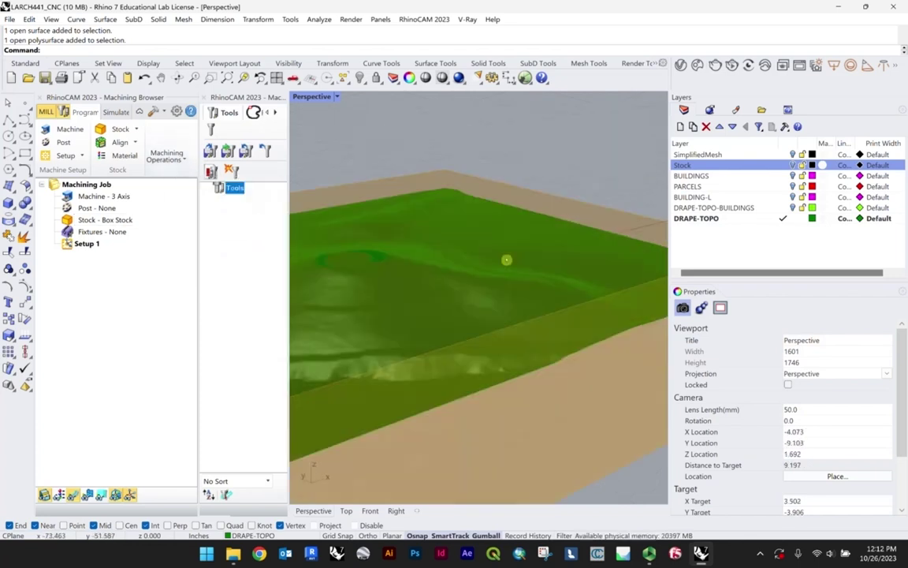
right_drag(507, 259, 466, 254)
scroll(472, 231, down, 6)
scroll(462, 252, down, 2)
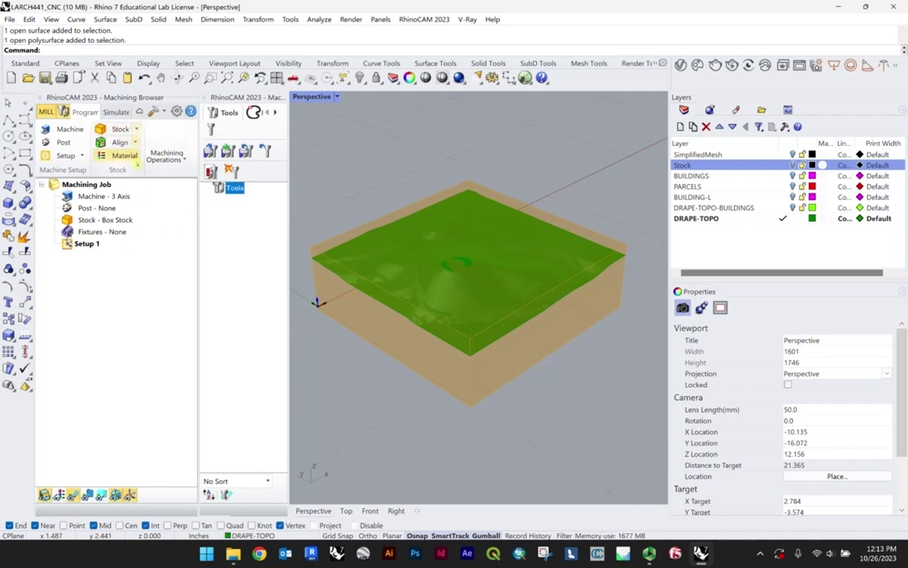
- Start a 3 Axis Advanced Parallel Finishing operation for the terrain
click(166, 155)
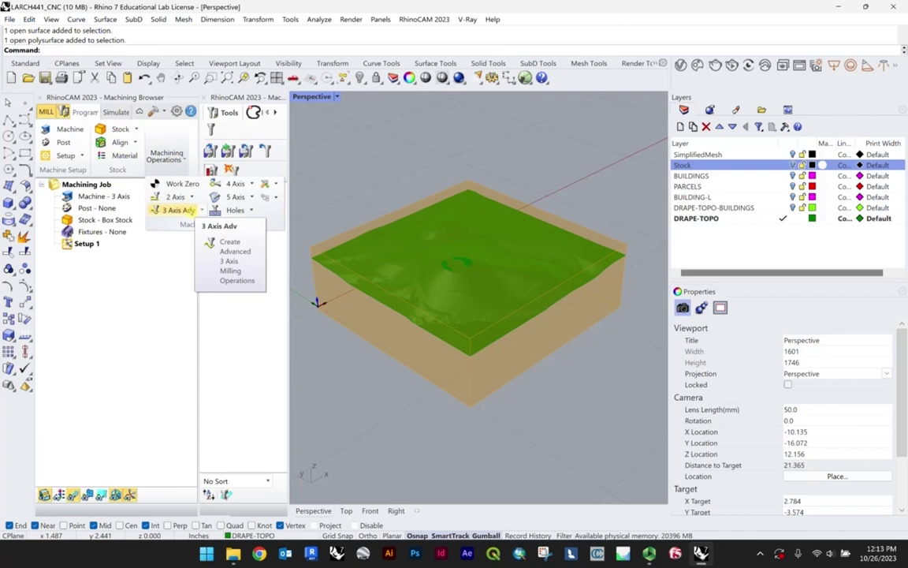
click(180, 210)
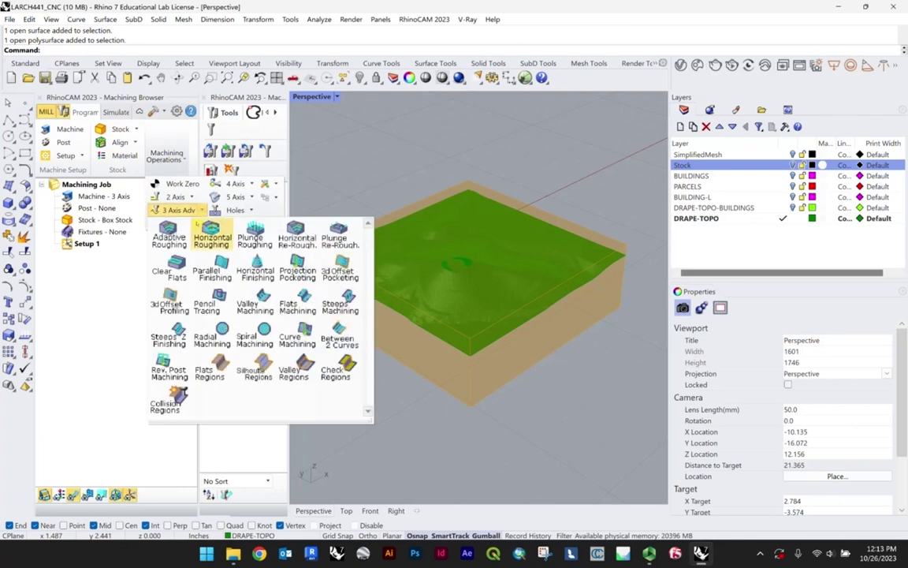
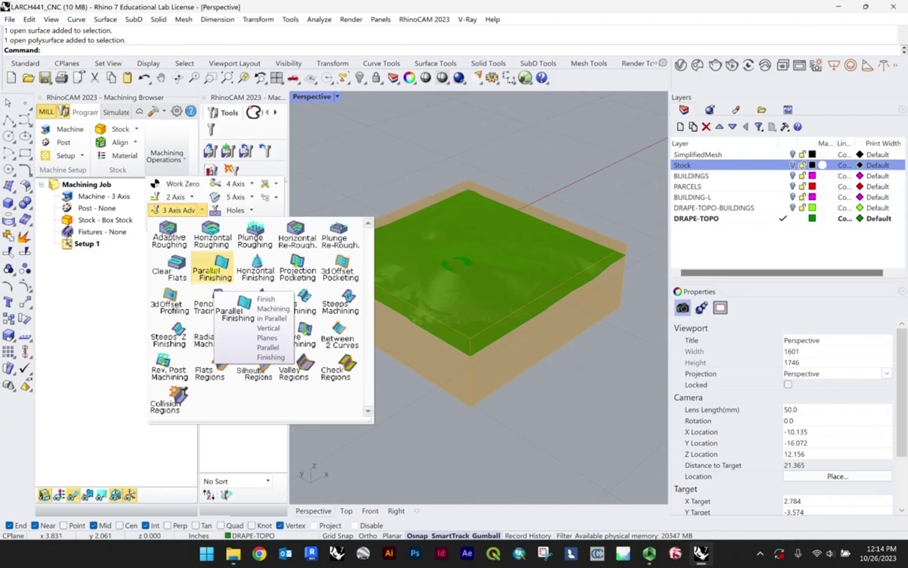
click(213, 272)
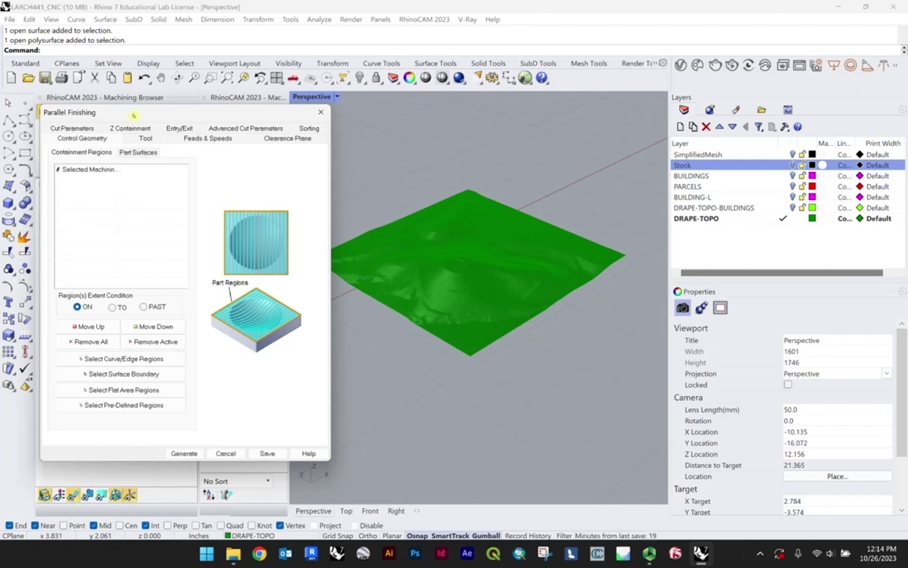
drag(133, 116, 177, 115)
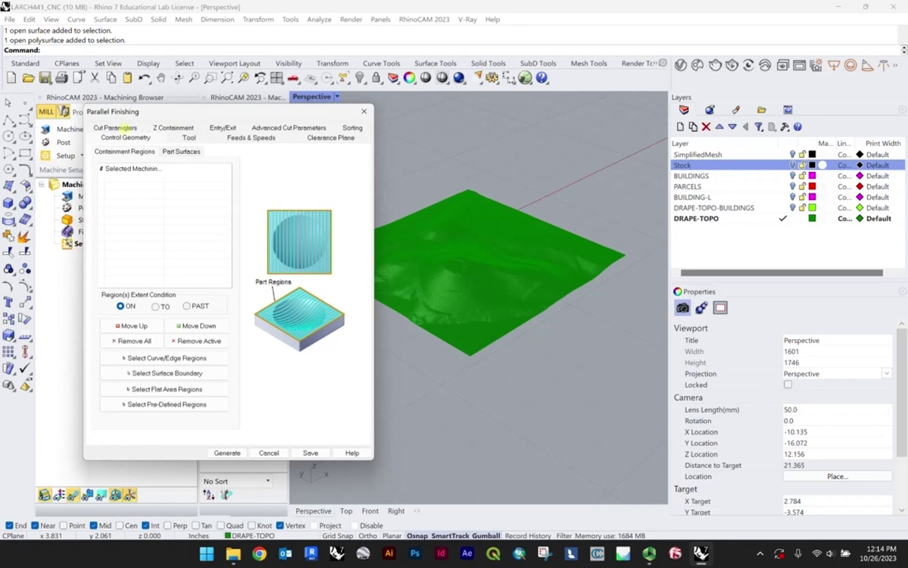
- Create a ball mill with a 0.25 tool diameter for the Parallel Finishing operation and save it as a new tool
click(187, 138)
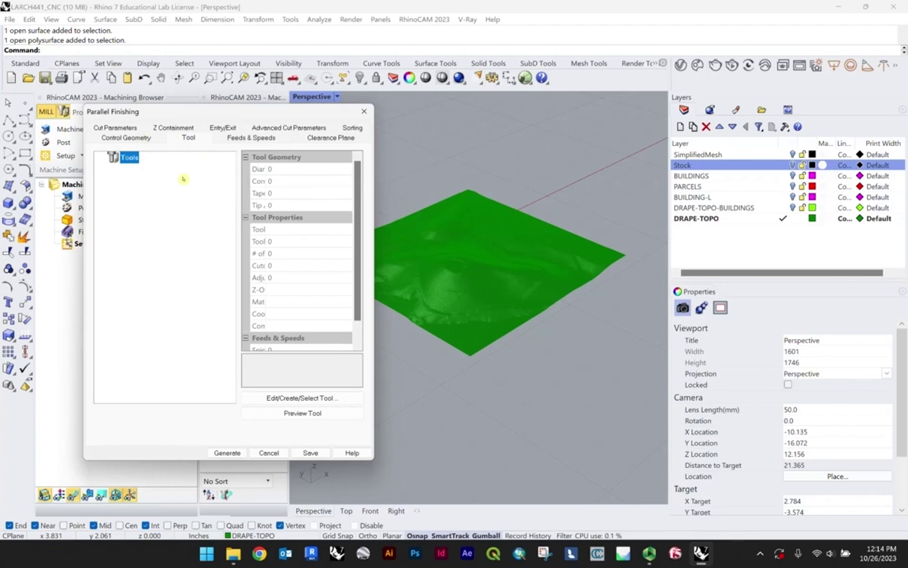
mouse_move(164, 196)
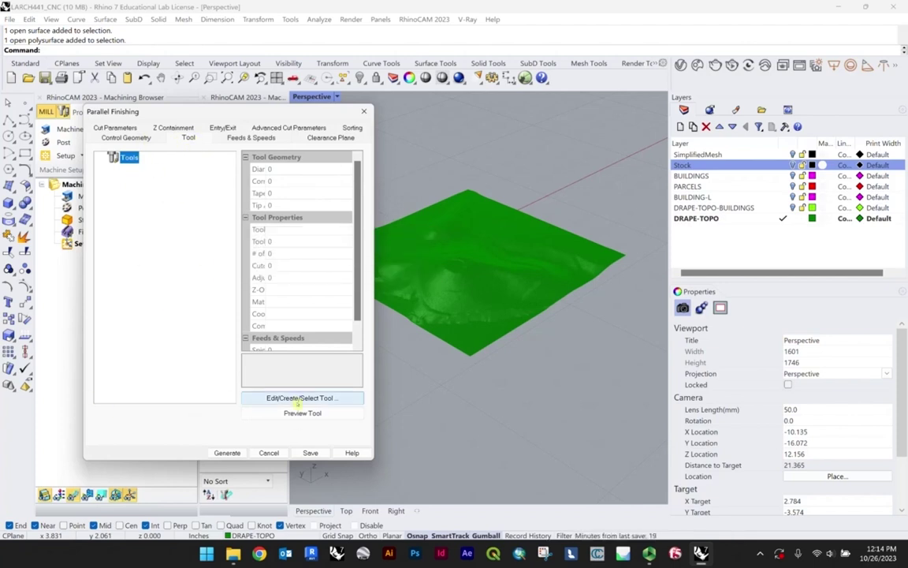
click(245, 401)
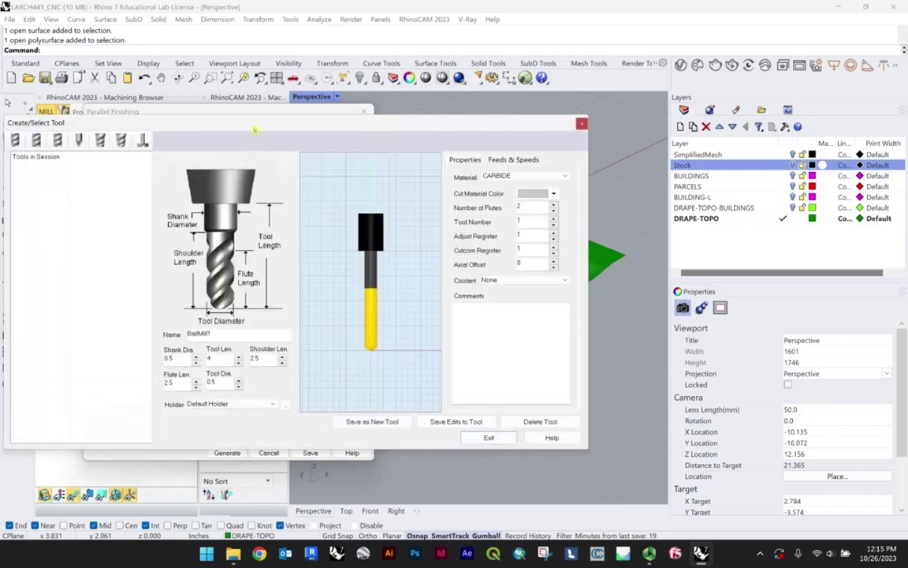
drag(260, 123, 319, 111)
click(276, 324)
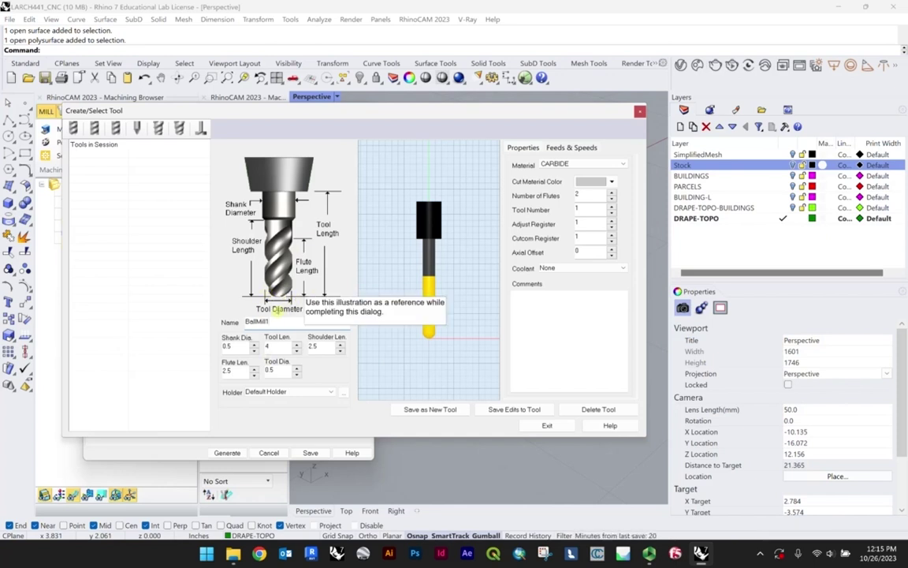
click(273, 370)
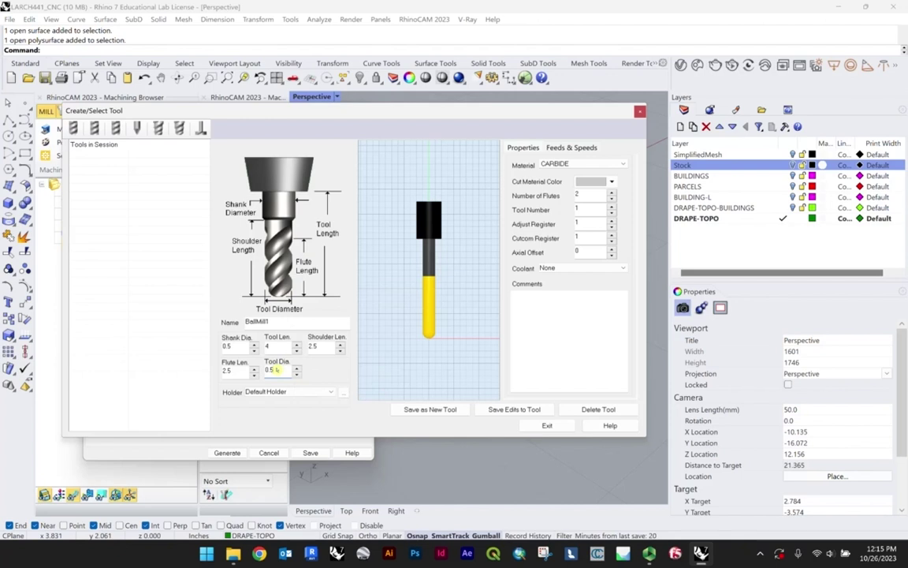
text(0.25)
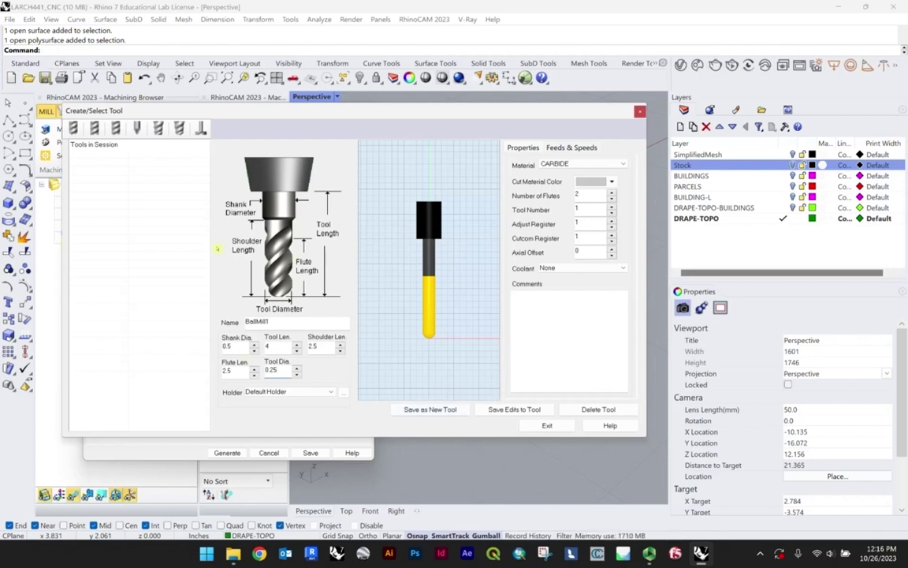
click(426, 409)
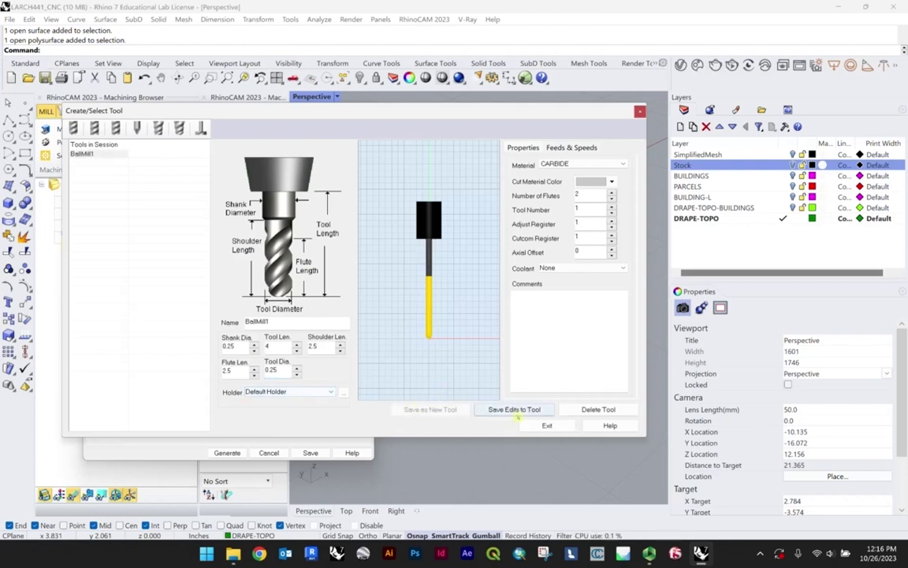
click(547, 425)
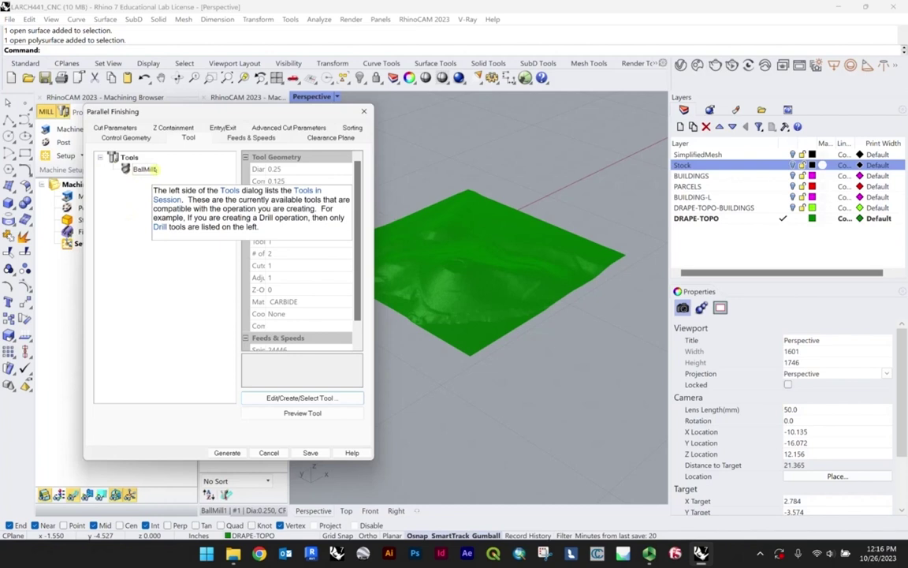
- Select the new ball mill as the cutting tool for Parallel Finishing and review the operation's spindle speed and feed rates
click(142, 169)
click(128, 158)
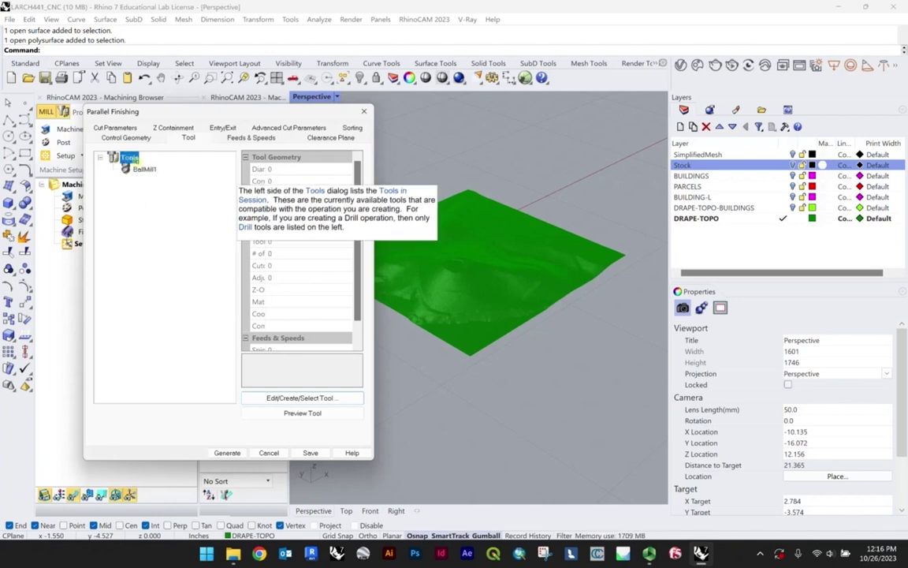
click(139, 168)
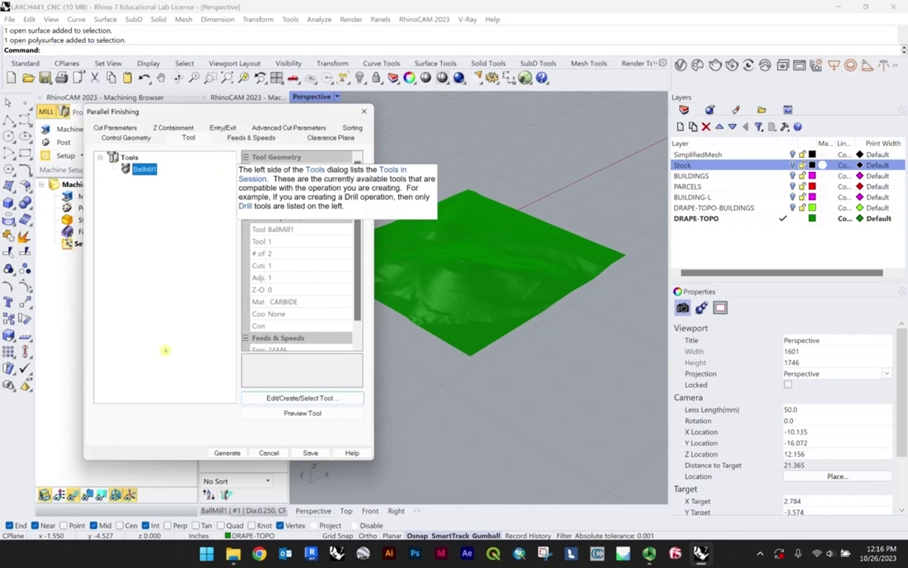
click(236, 137)
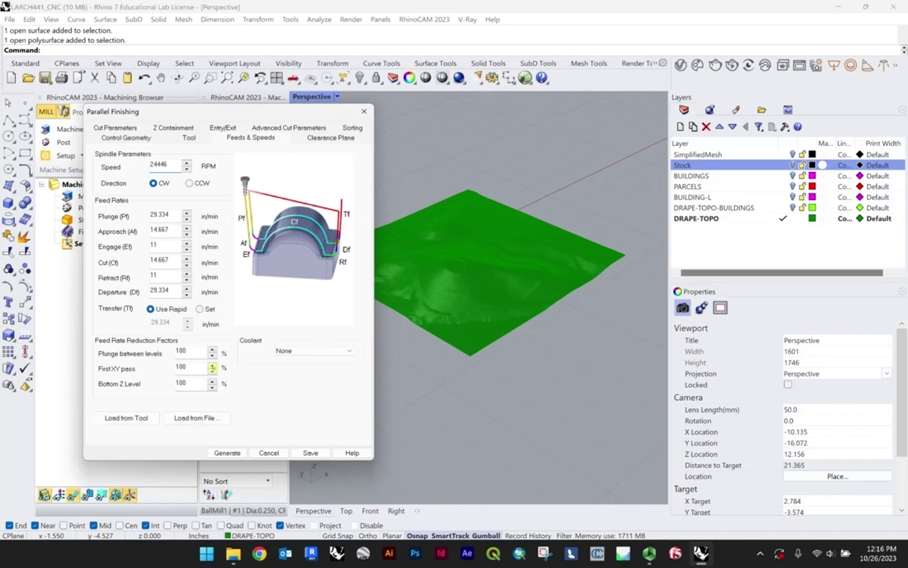
click(189, 137)
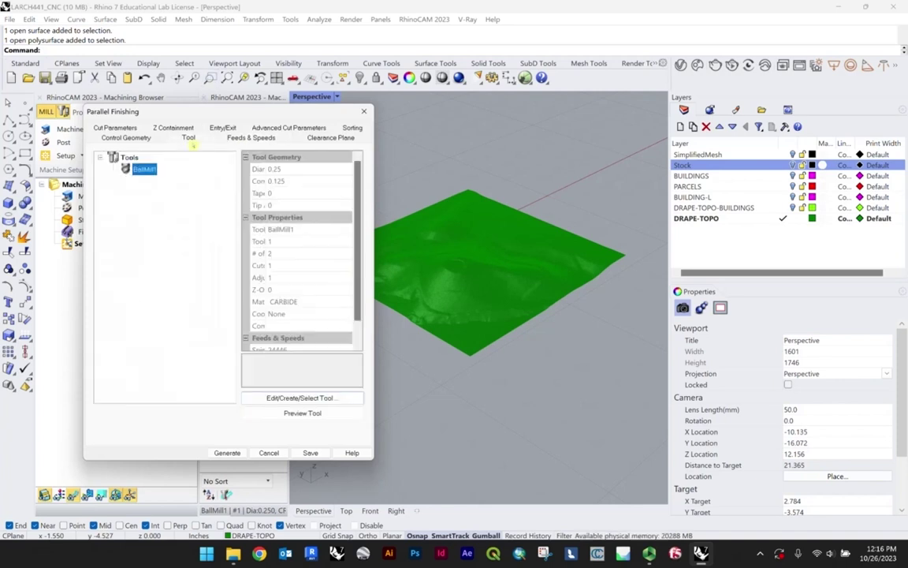
click(230, 139)
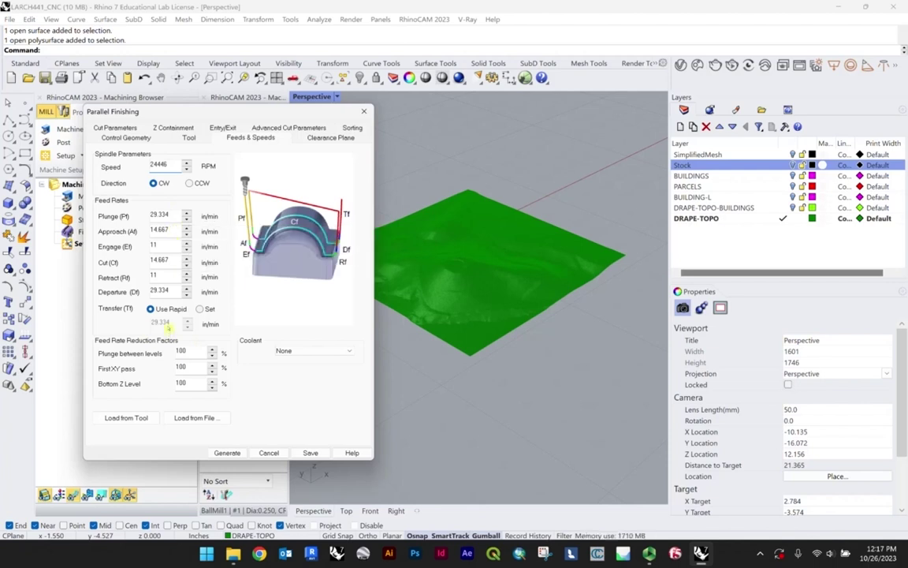
- Define the clearance plane as Part Max Z + Dist with a distance of 1 for the Parallel Finishing operation
click(309, 140)
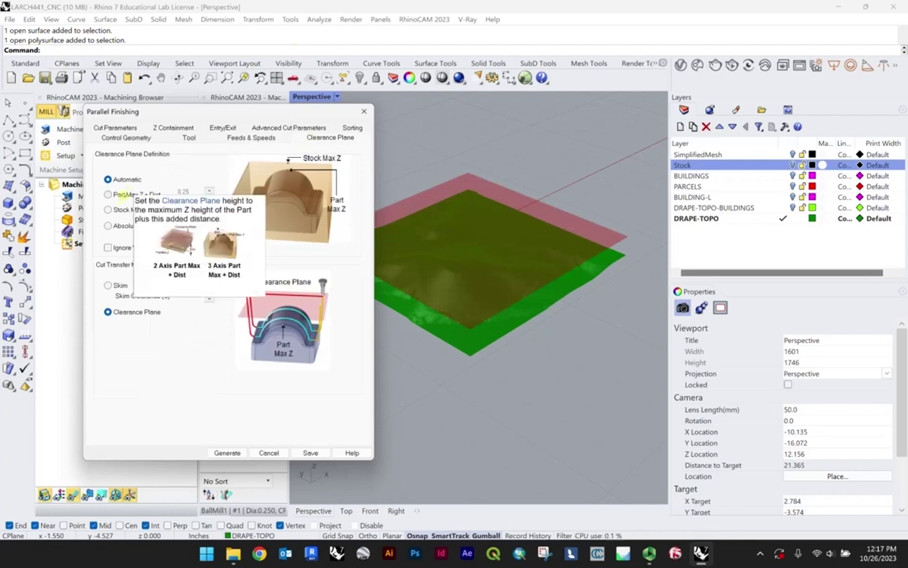
click(118, 194)
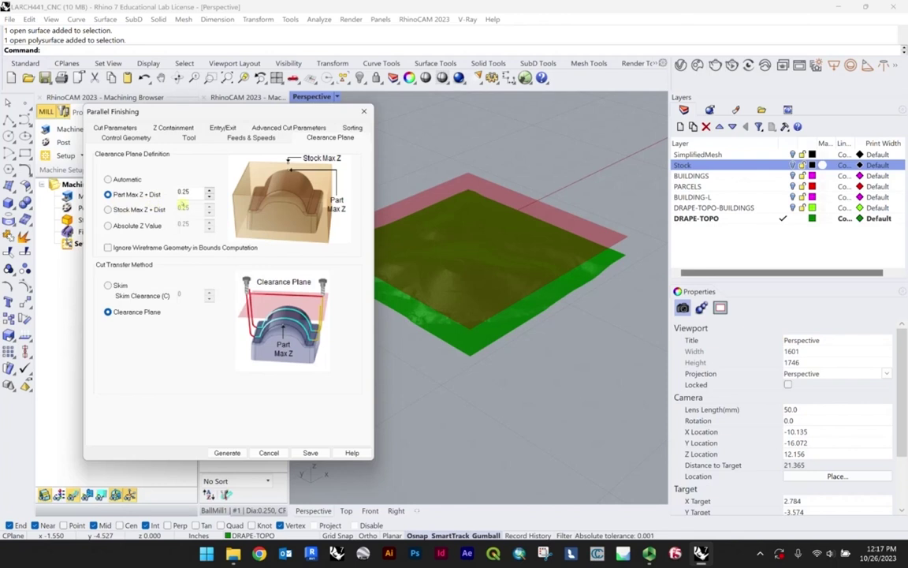
right_drag(472, 294, 529, 251)
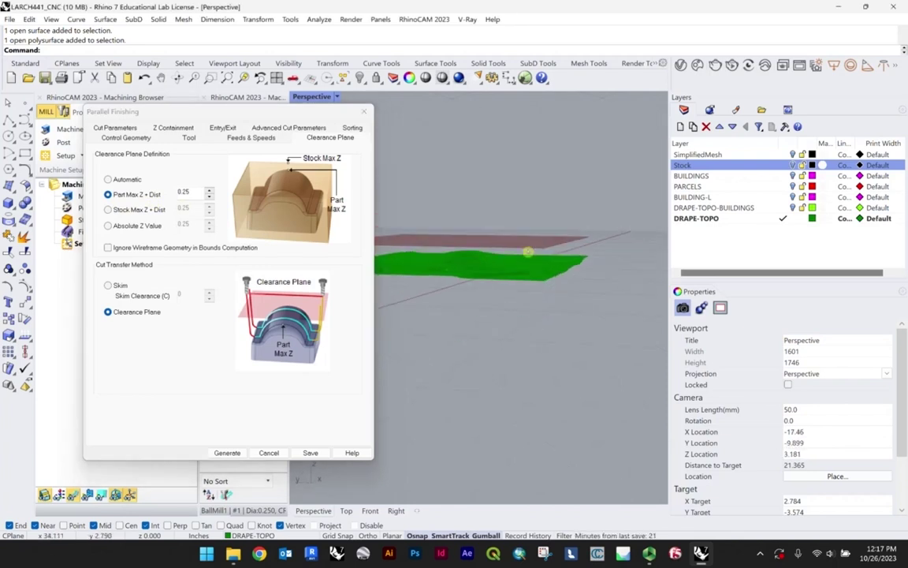
right_drag(477, 231, 491, 241)
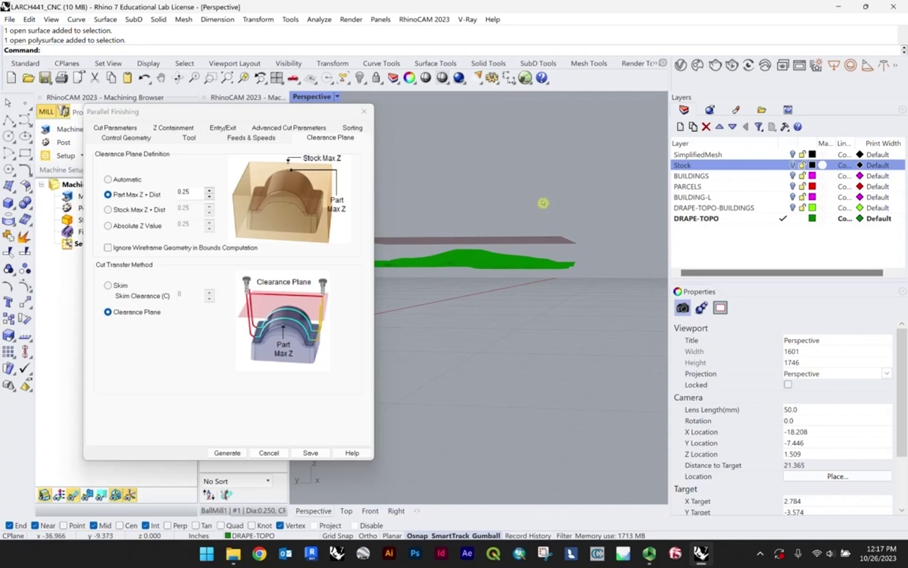
right_drag(427, 238, 449, 252)
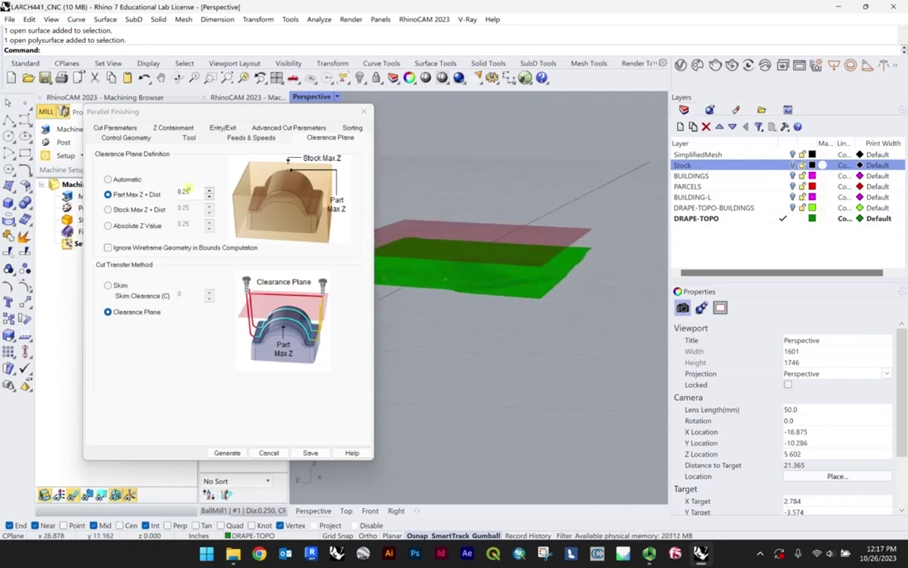
click(192, 194)
mouse_move(193, 194)
mouse_down()
mouse_move(183, 194)
mouse_move(194, 195)
mouse_up()
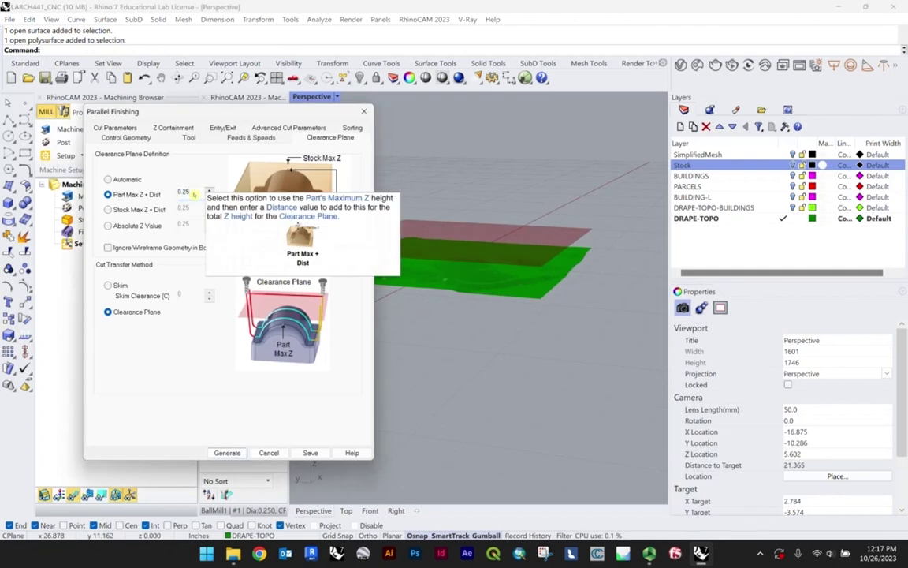
text(1)
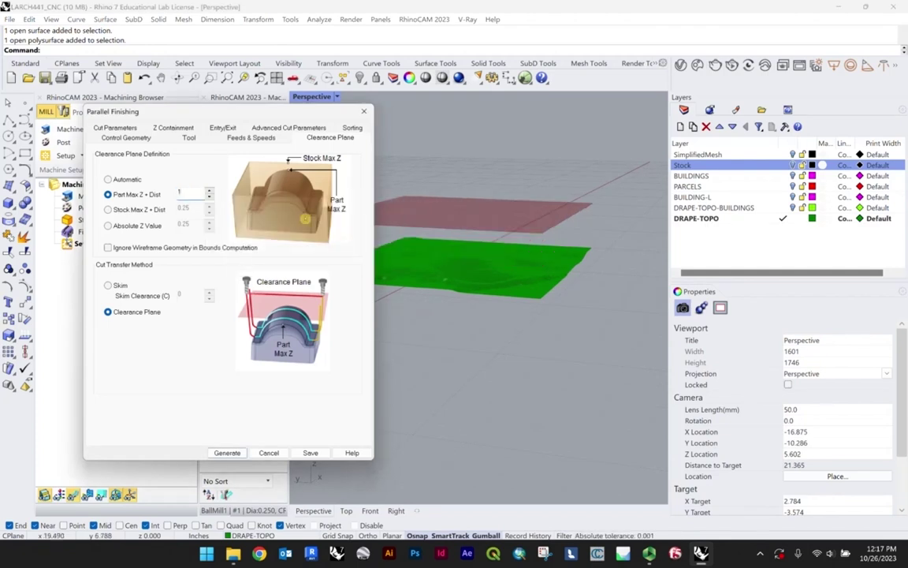
right_drag(465, 232, 523, 241)
shift+right_drag(431, 217, 471, 230)
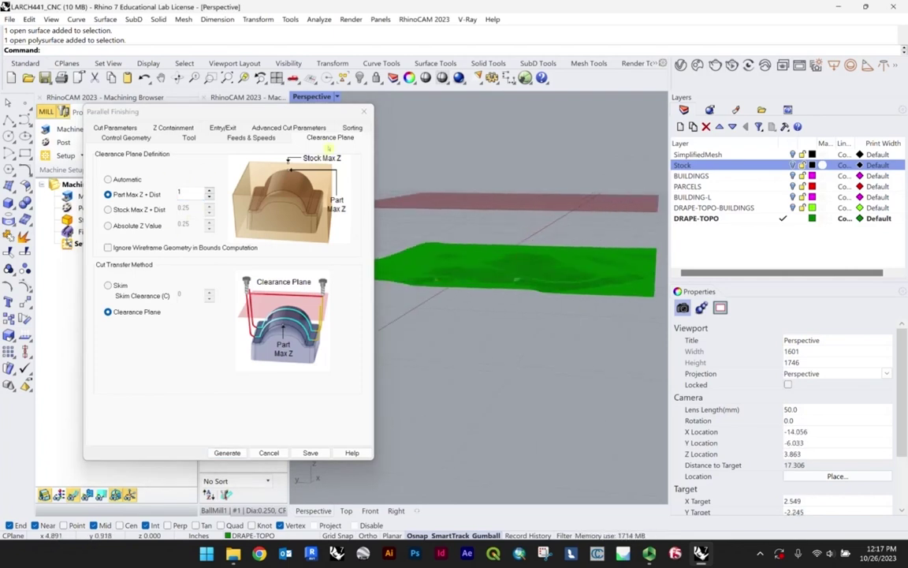
- Review the operation's feeds and speeds, clearance plane, tool, control geometry and sorting settings
click(251, 138)
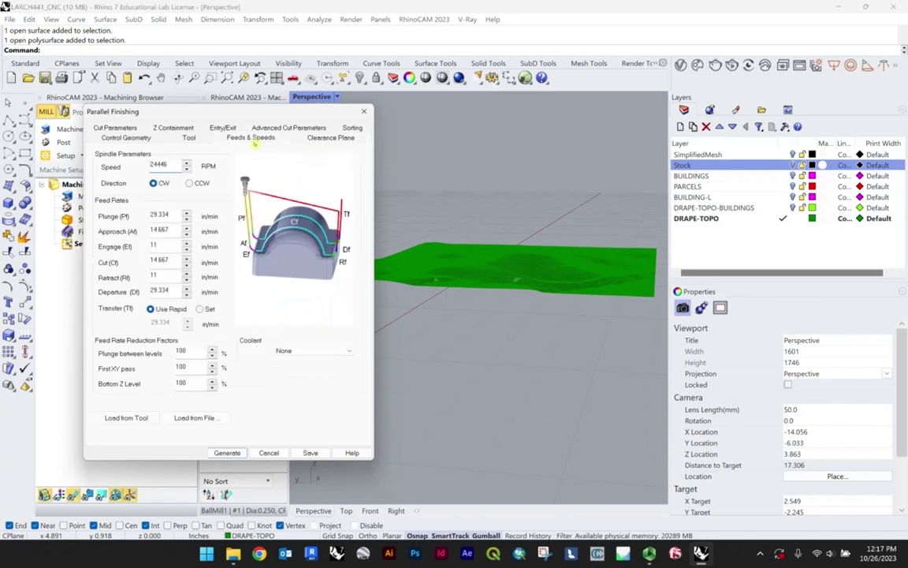
click(315, 138)
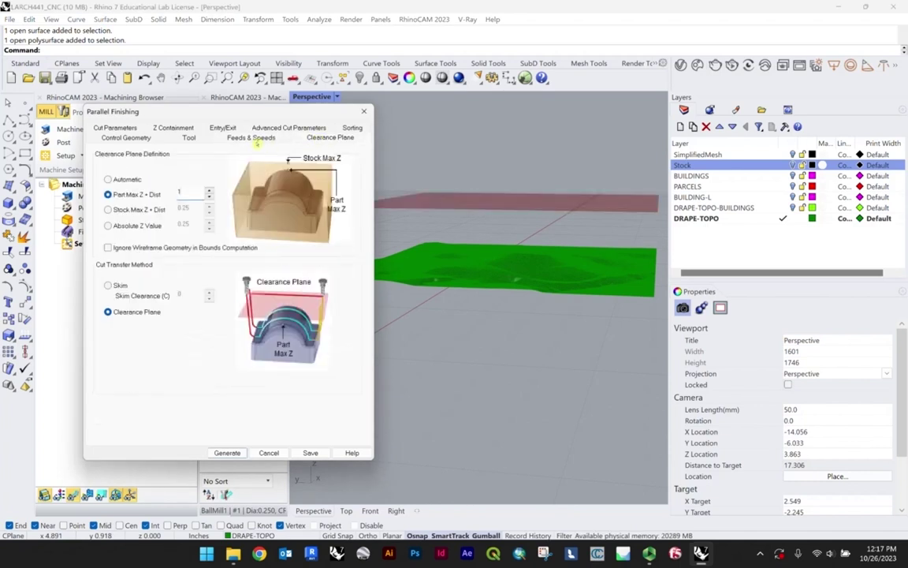
click(252, 139)
click(190, 139)
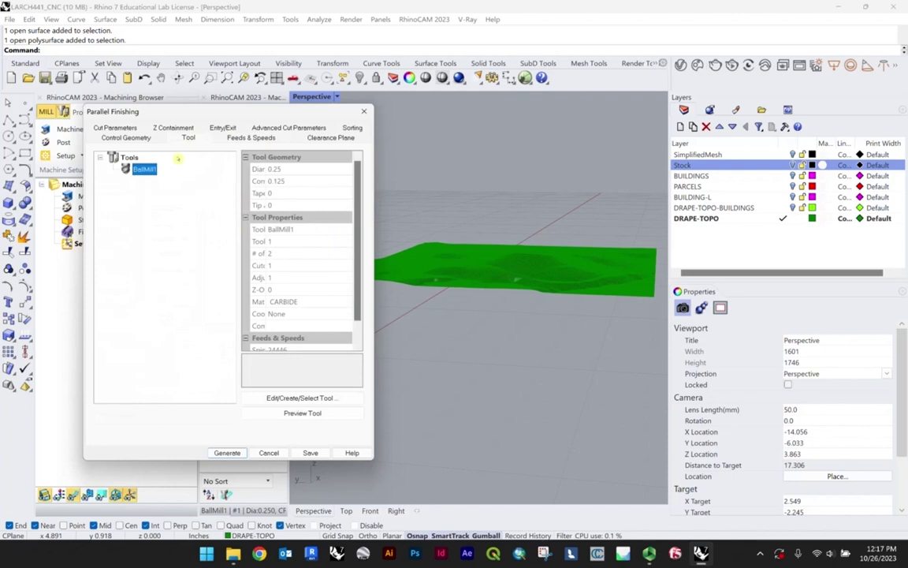
click(145, 138)
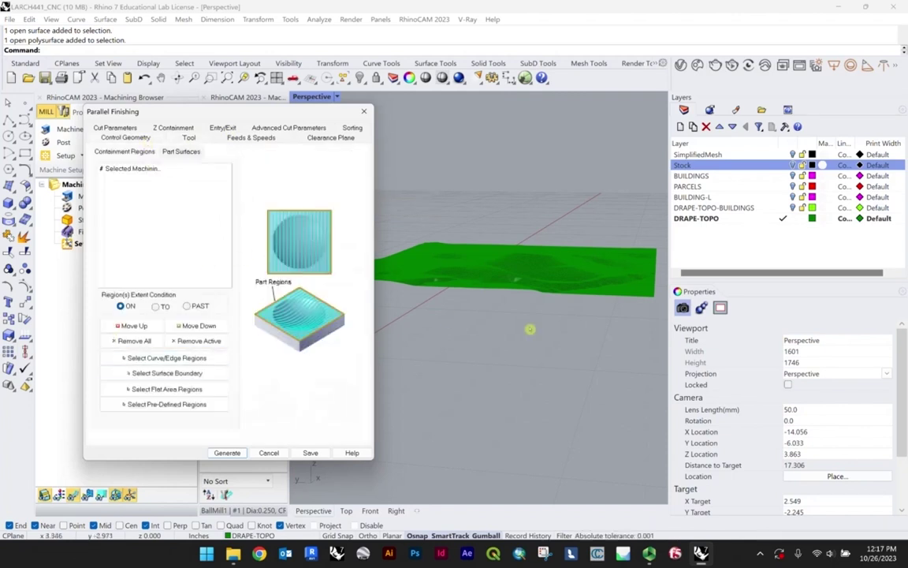
right_drag(528, 328, 551, 355)
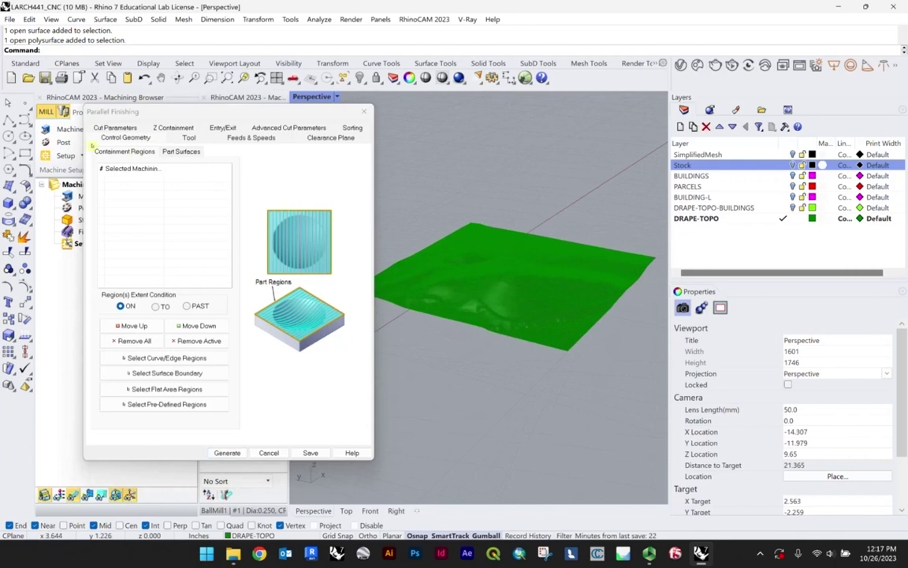
click(350, 128)
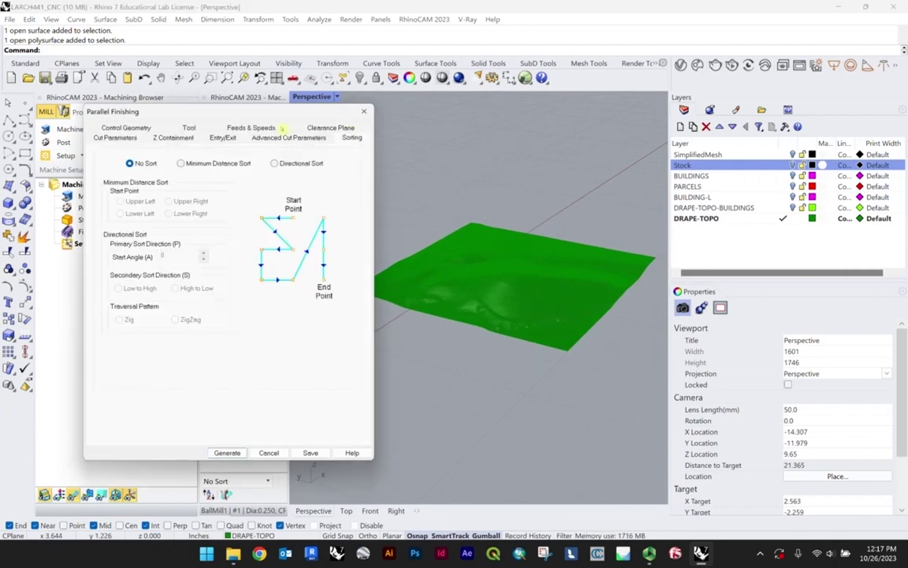
click(251, 137)
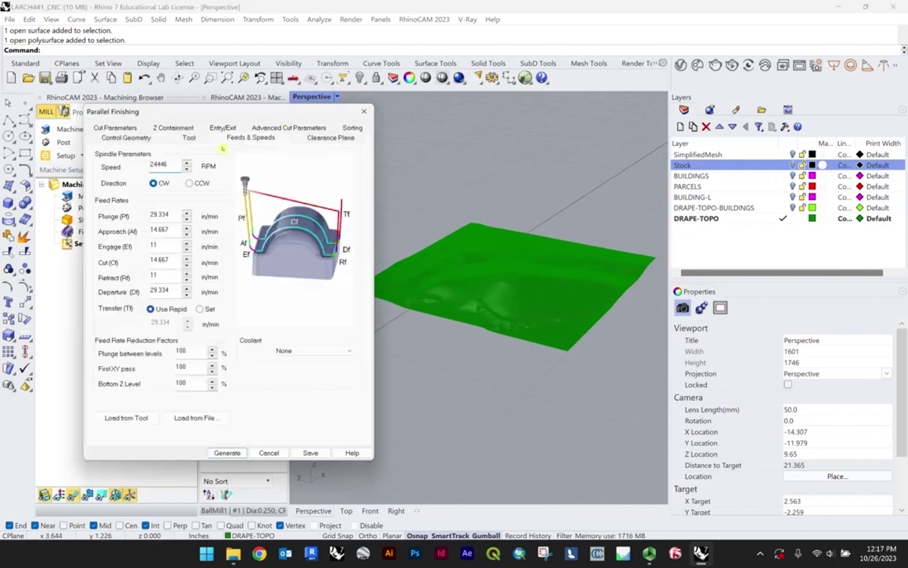
- Set the stepover to 25% of the tool diameter and generate the Parallel Finishing toolpath
click(113, 126)
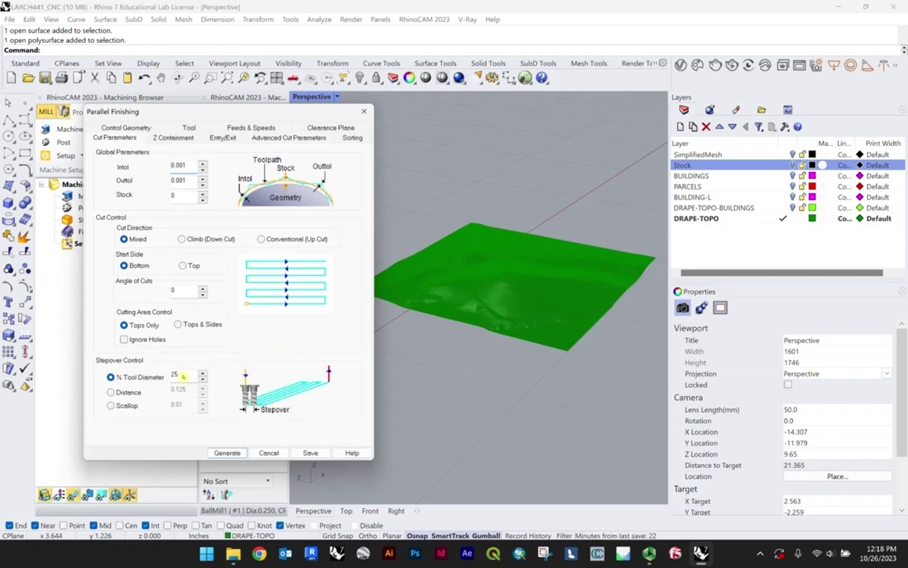
drag(183, 375, 169, 374)
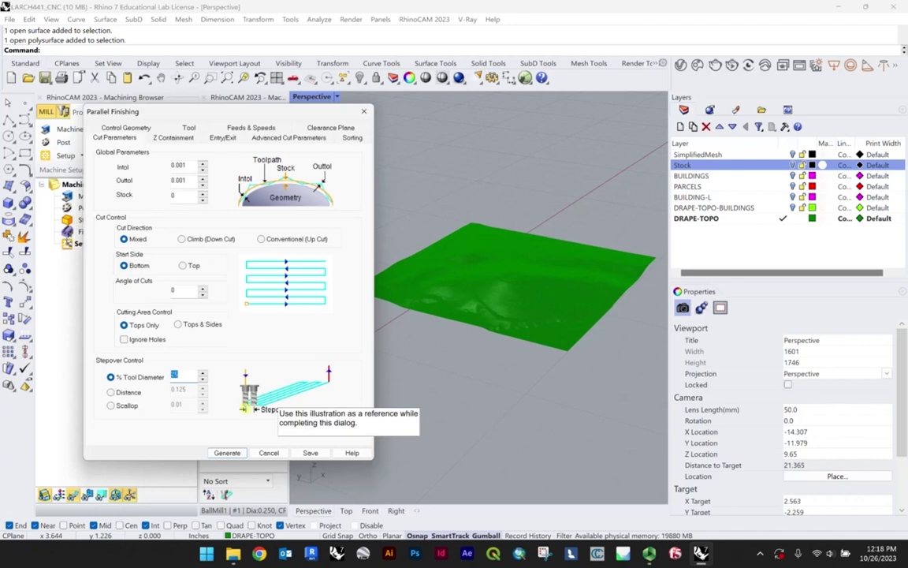
text(10)
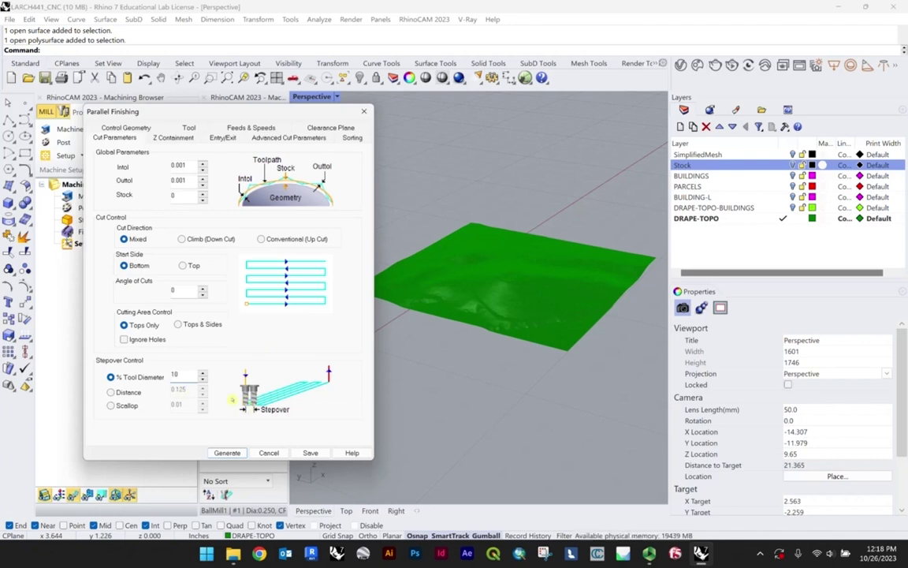
double_click(177, 375)
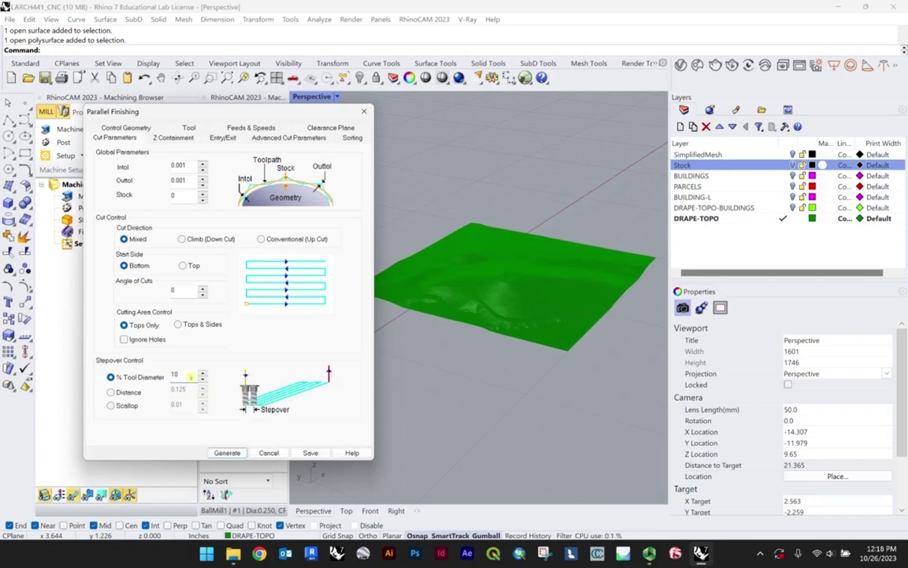
text(25)
click(227, 453)
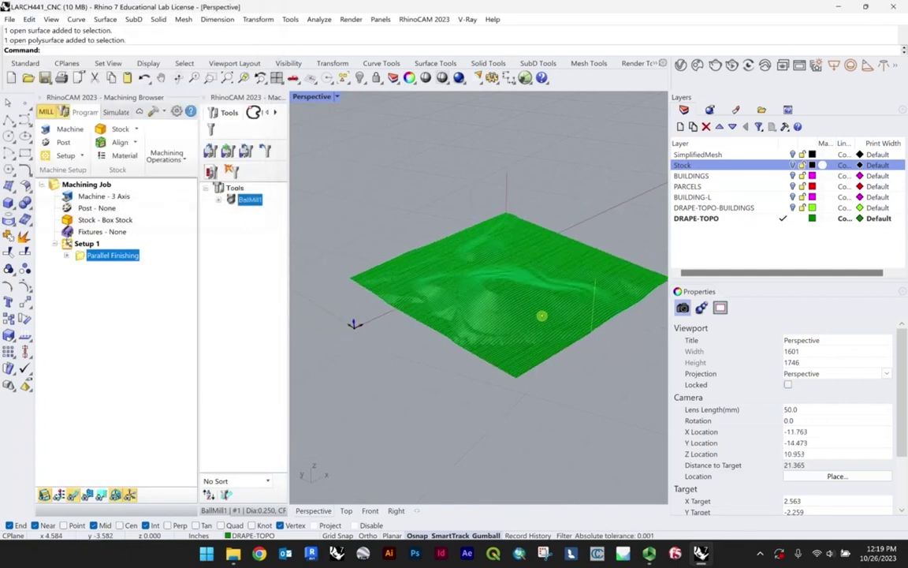
- Inspect the generated toolpath over the terrain and simulate the Parallel Finishing operation on the box stock
scroll(542, 315, up, 3)
scroll(487, 429, down, 1)
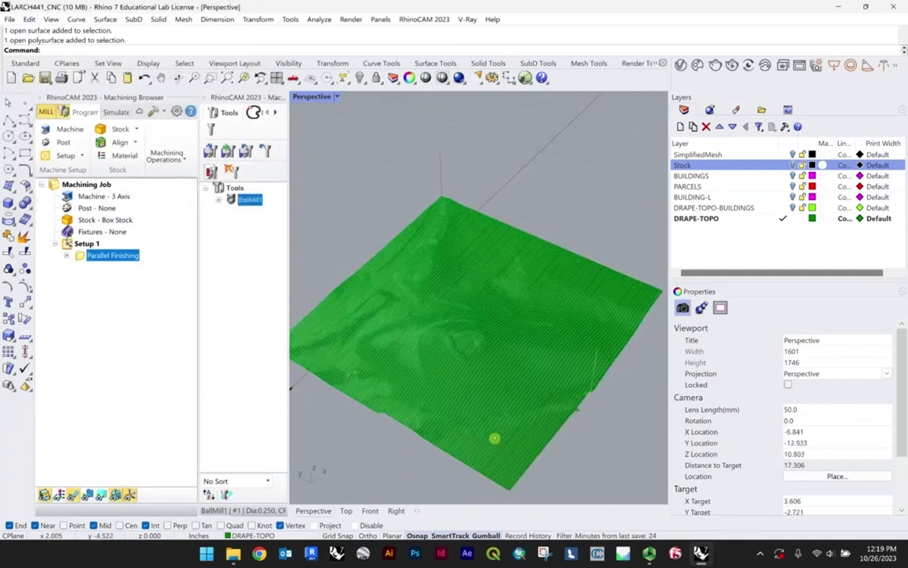
right_drag(494, 439, 487, 412)
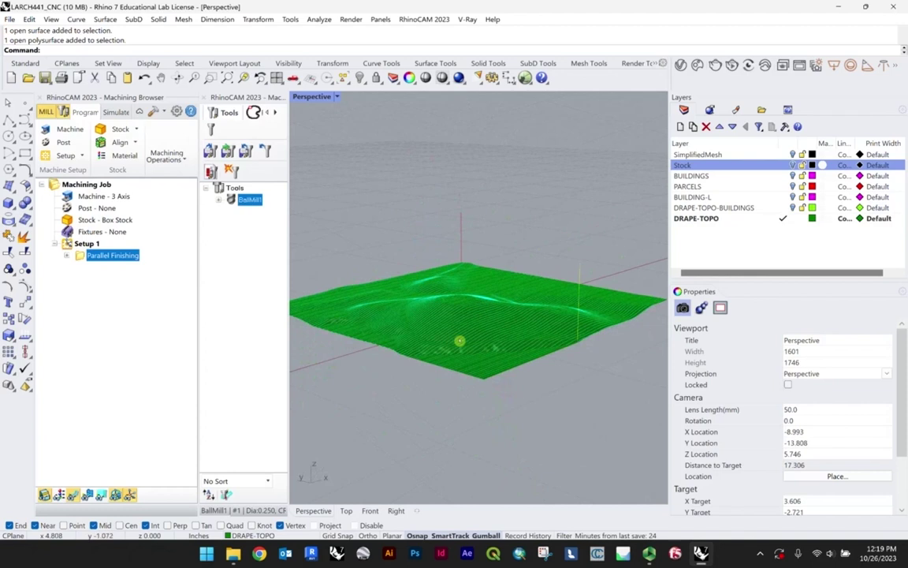
shift+right_drag(459, 340, 491, 329)
scroll(493, 324, down, 2)
right_click(93, 257)
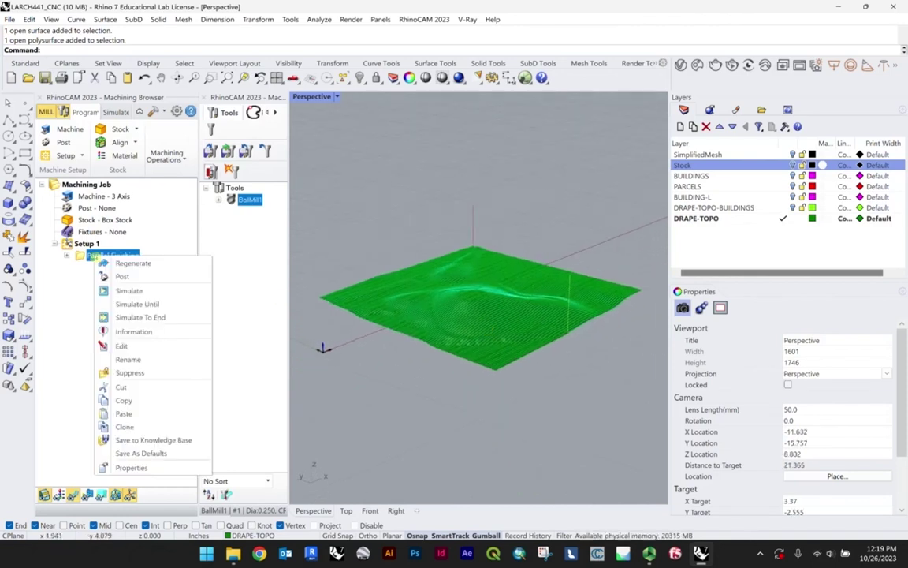
click(129, 291)
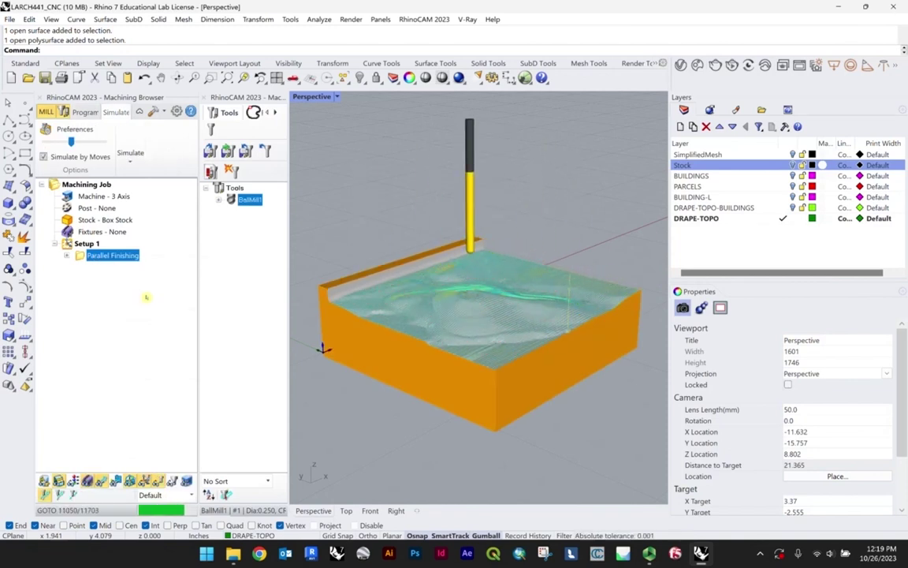
- Examine the simulated cut surface up close for the ridges left between toolpath passes
scroll(511, 324, up, 6)
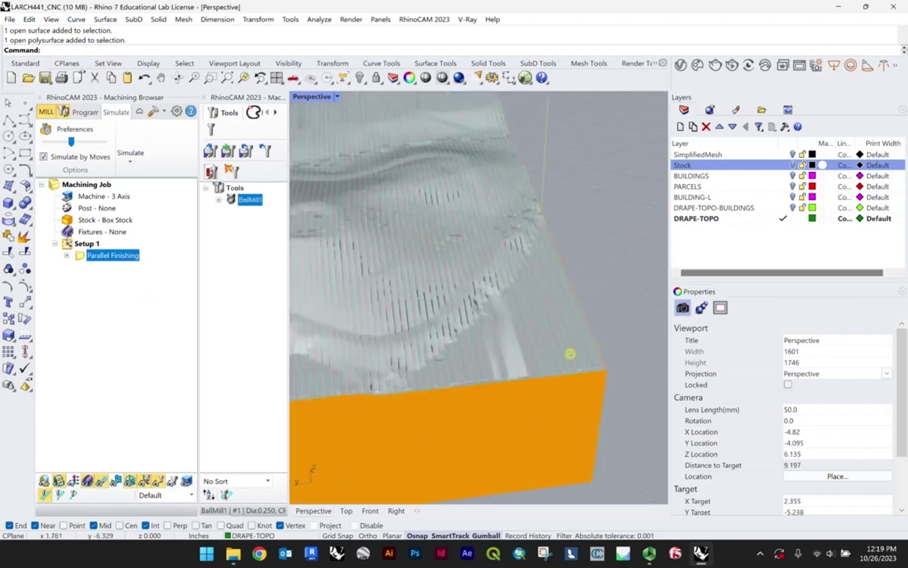
right_drag(569, 354, 500, 224)
scroll(504, 182, up, 5)
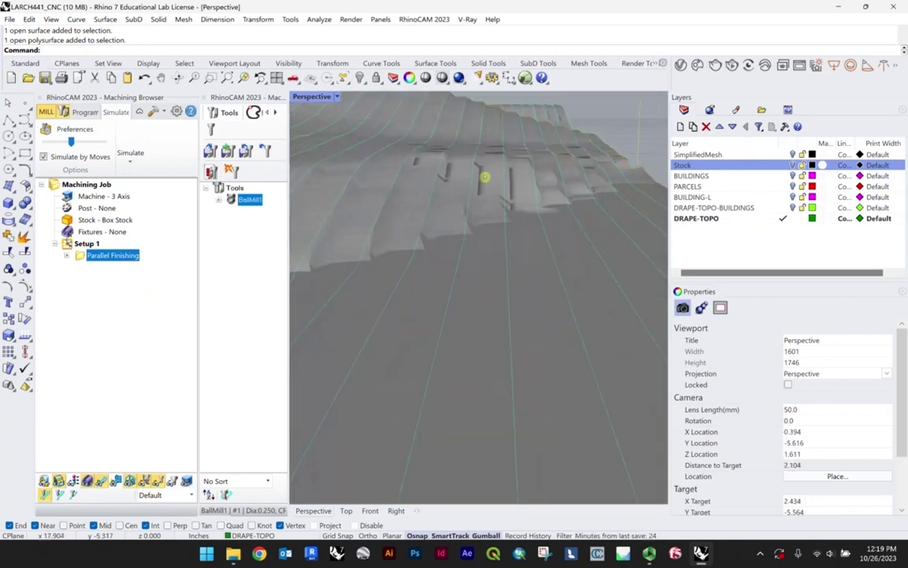
right_drag(499, 157, 449, 207)
scroll(444, 203, down, 5)
- Reopen the Parallel Finishing operation to check its stepover setting, and close it without changing anything
right_click(87, 254)
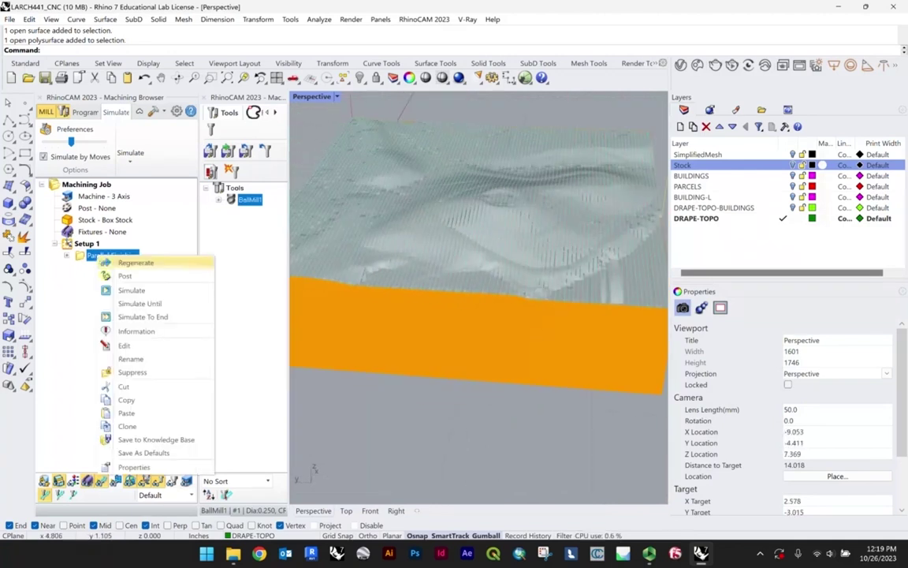
click(126, 345)
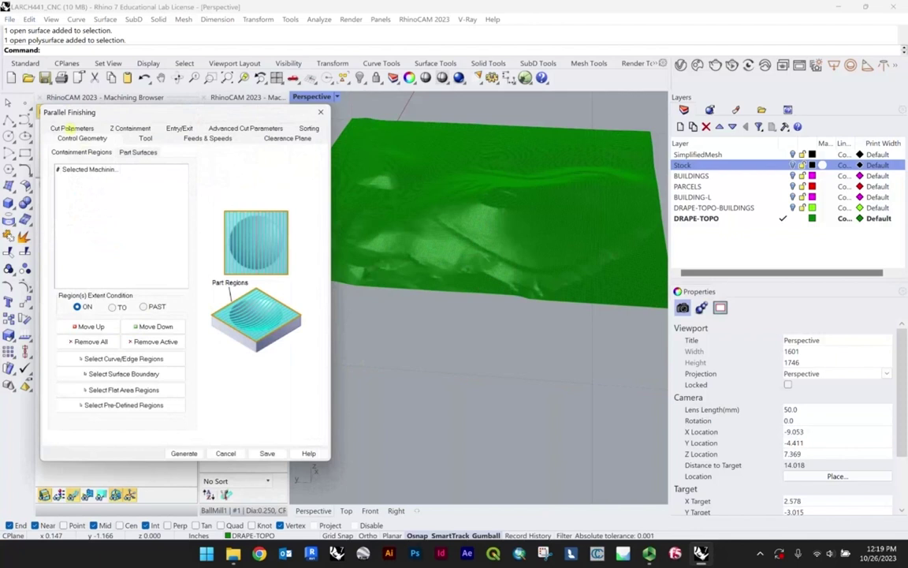
click(72, 129)
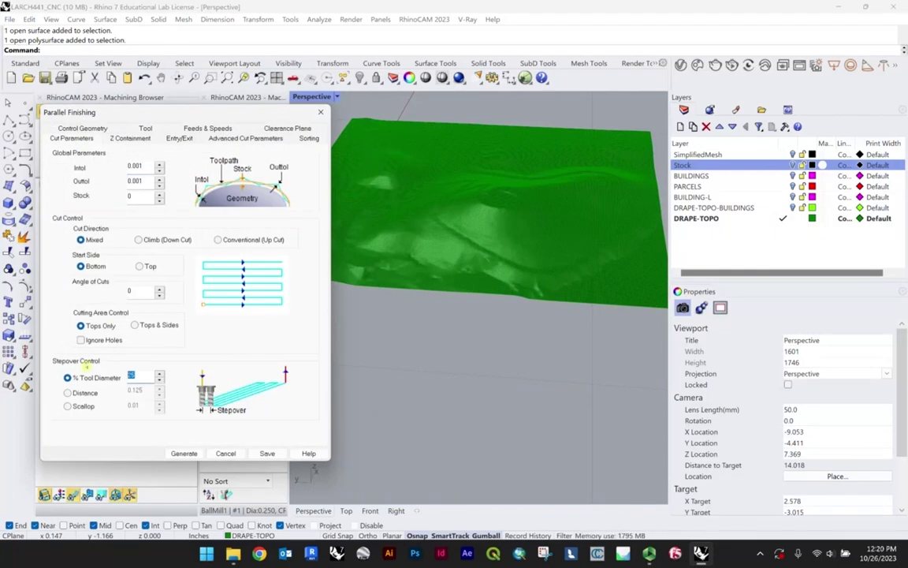
click(225, 453)
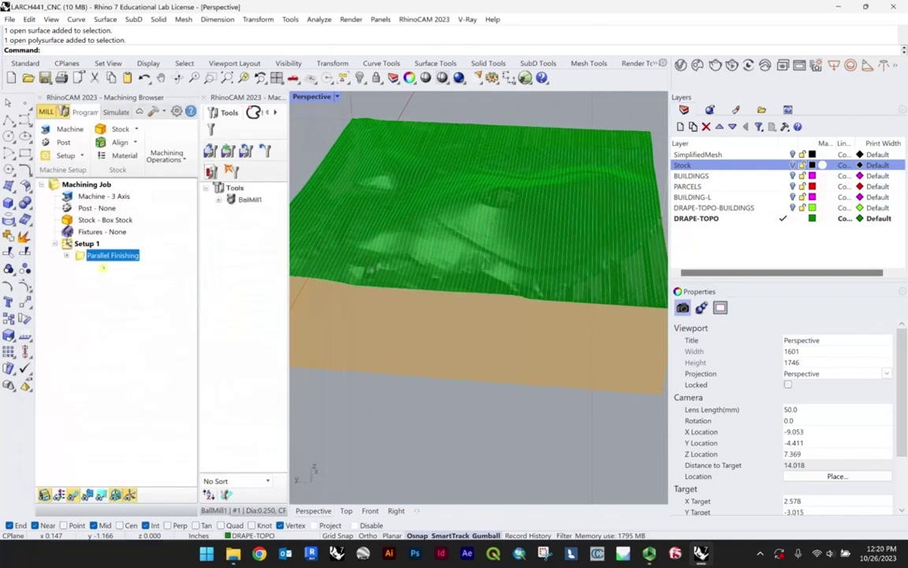
- Check the estimated machining time in the Parallel Finishing operation's information and close it
right_click(93, 254)
click(130, 334)
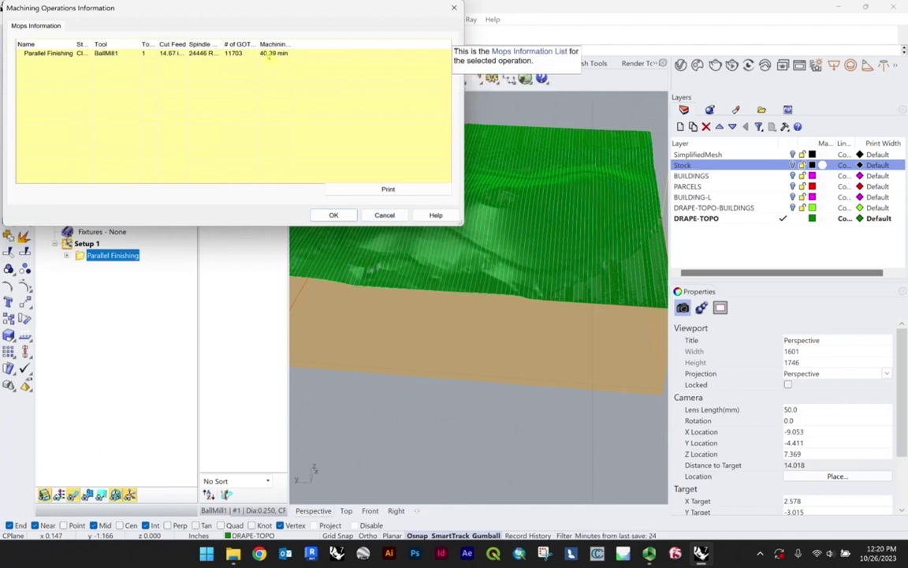
double_click(295, 44)
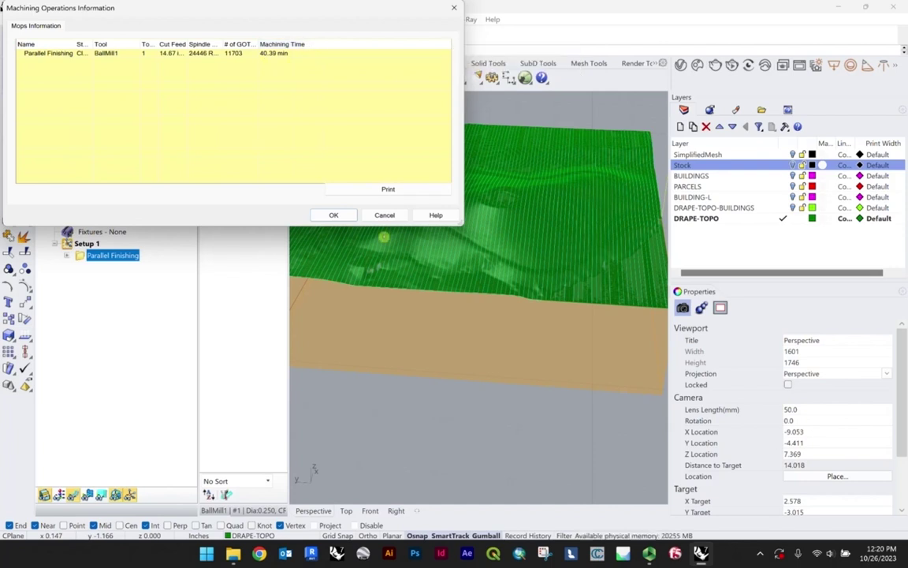
click(385, 214)
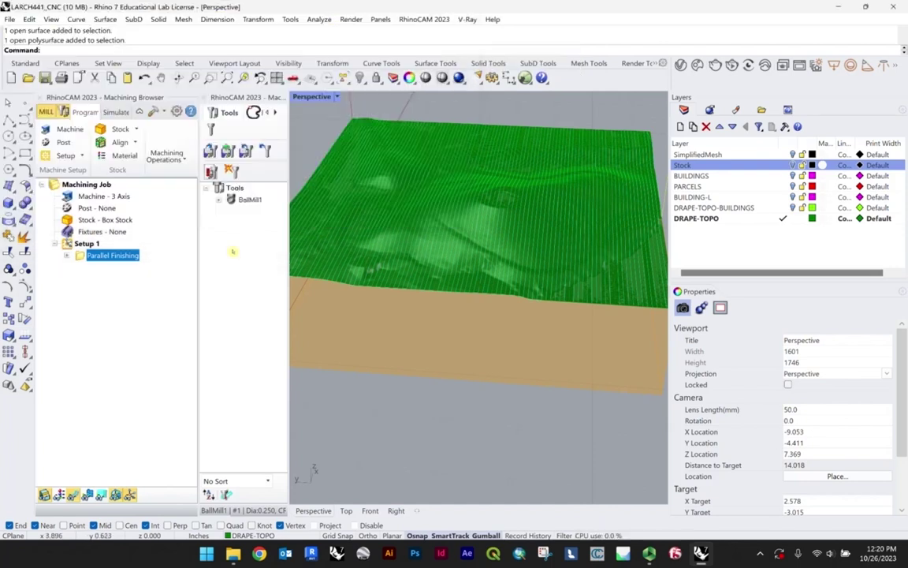
- Set the Parallel Finishing operation's stepover to 10% of the tool diameter and regenerate the toolpath
click(104, 257)
right_click(104, 260)
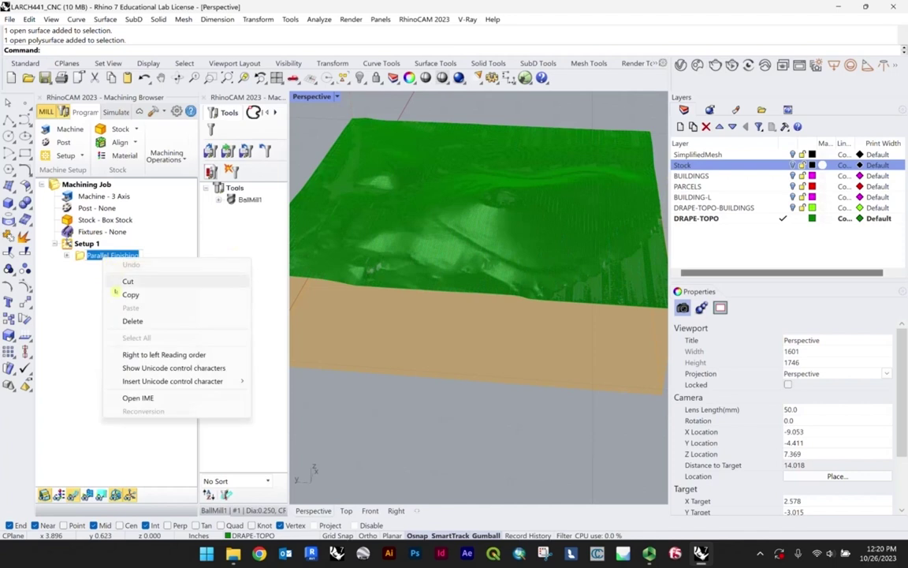
click(250, 199)
right_click(105, 256)
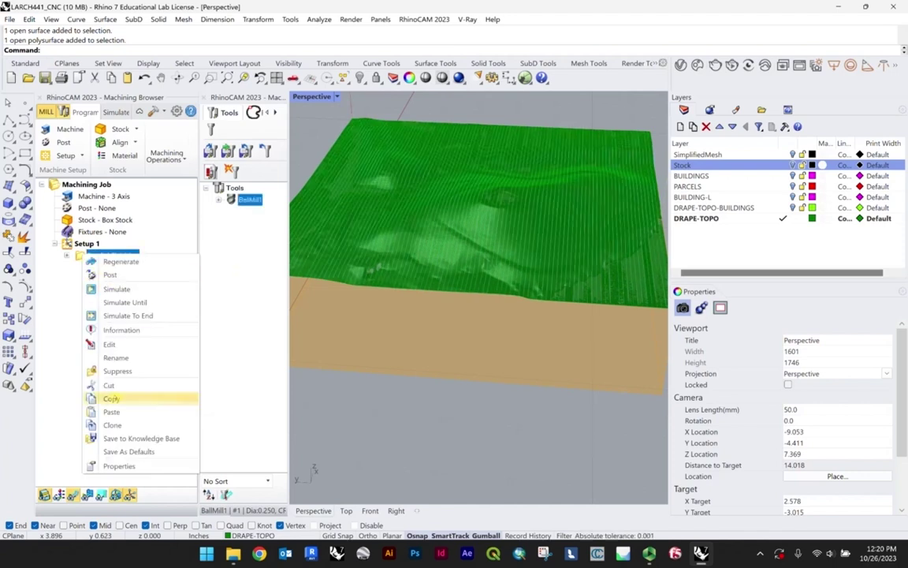
click(111, 344)
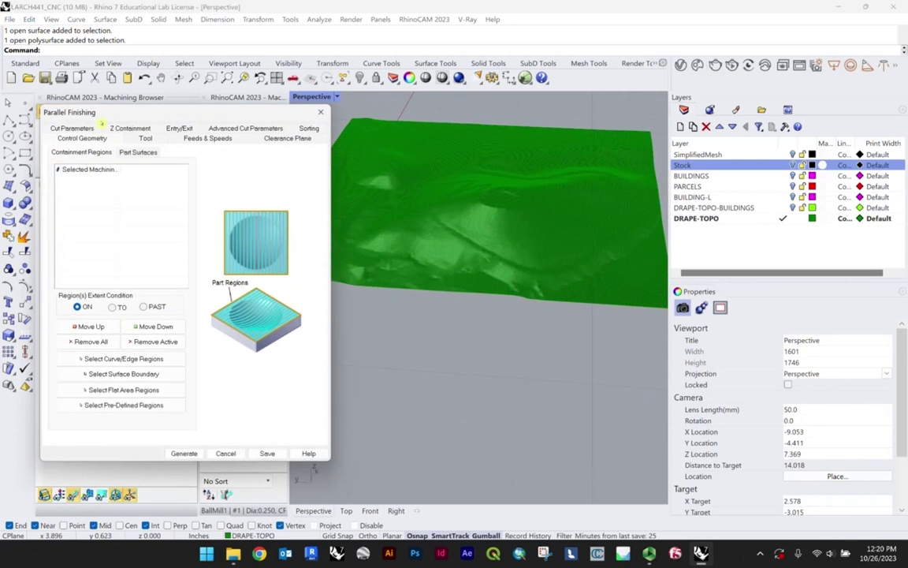
click(72, 129)
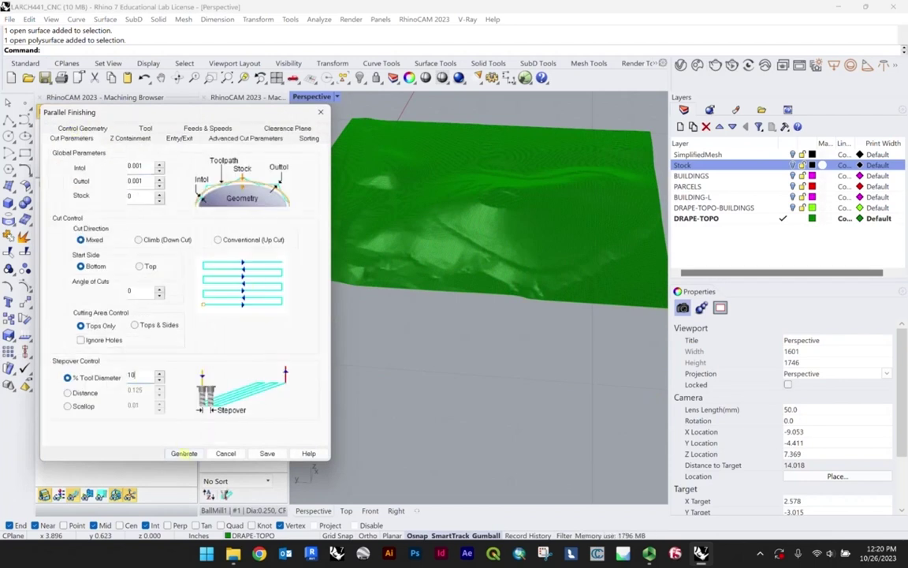
click(184, 454)
- Inspect the regenerated toolpath's spacing over the terrain and simulate the Parallel Finishing operation again
scroll(631, 303, up, 5)
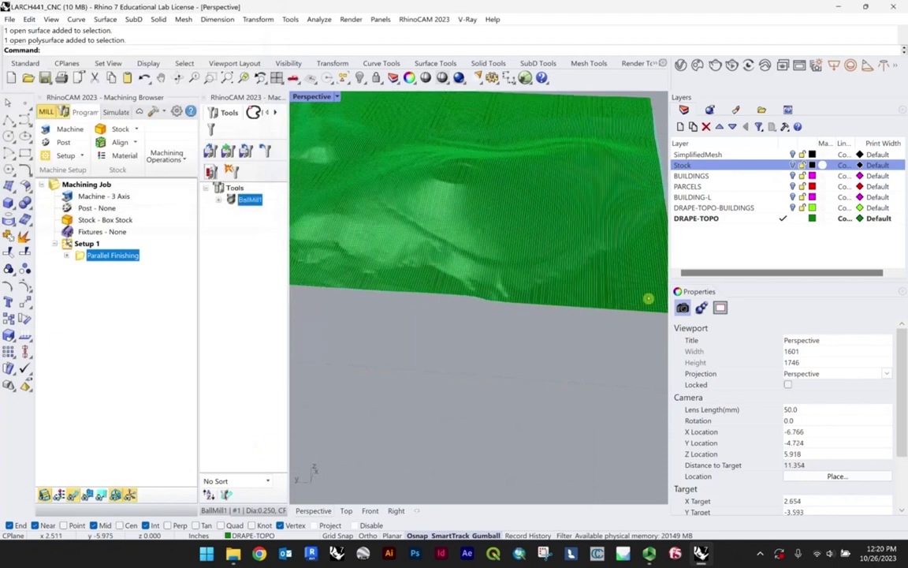
shift+right_drag(631, 304, 481, 272)
scroll(552, 323, down, 5)
scroll(481, 272, up, 2)
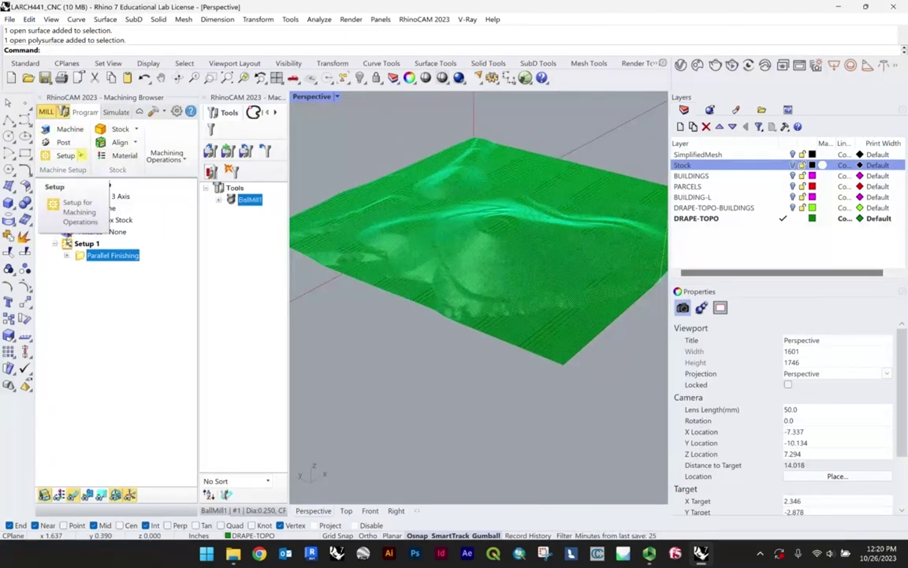
right_click(107, 256)
click(138, 294)
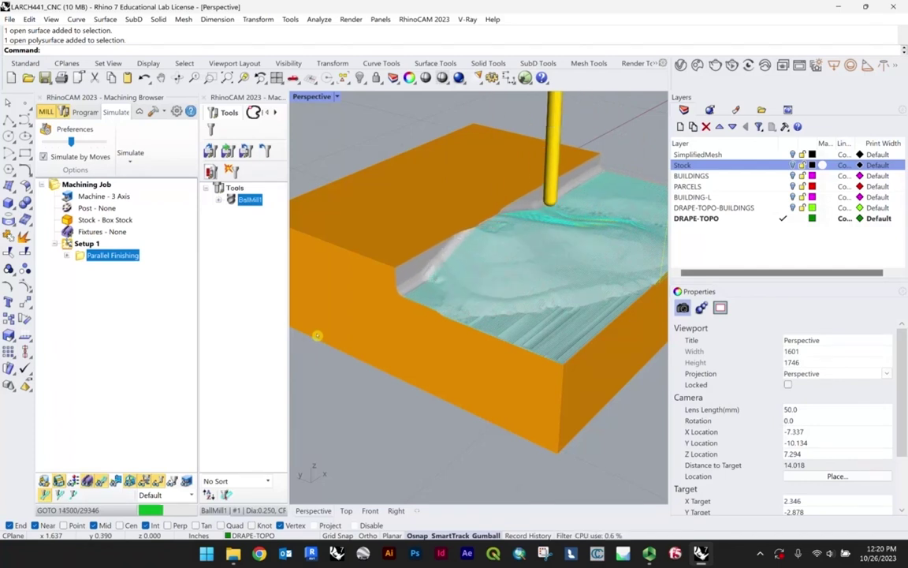
- Examine the cut surface up close and from the side while the simulation runs
scroll(567, 340, up, 5)
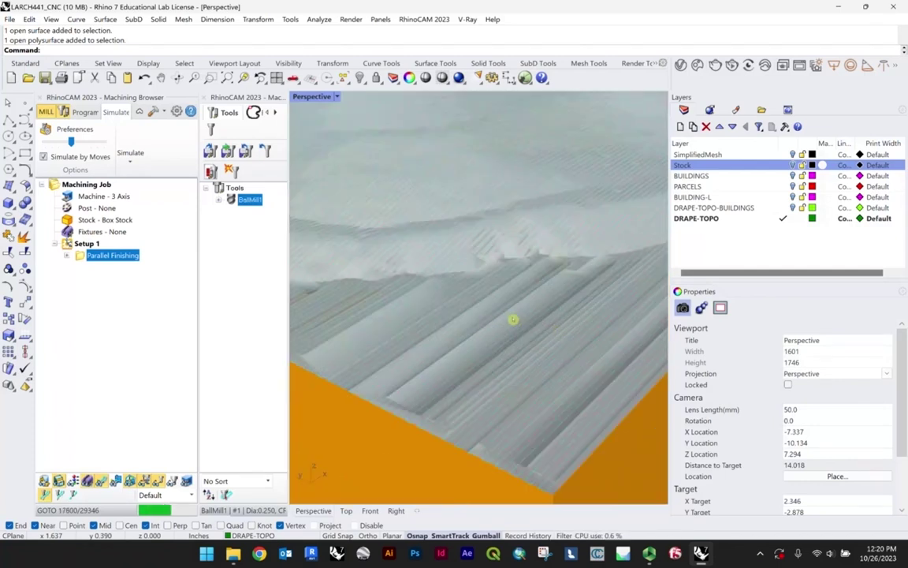
scroll(515, 320, down, 3)
right_drag(513, 311, 513, 301)
scroll(513, 301, up, 3)
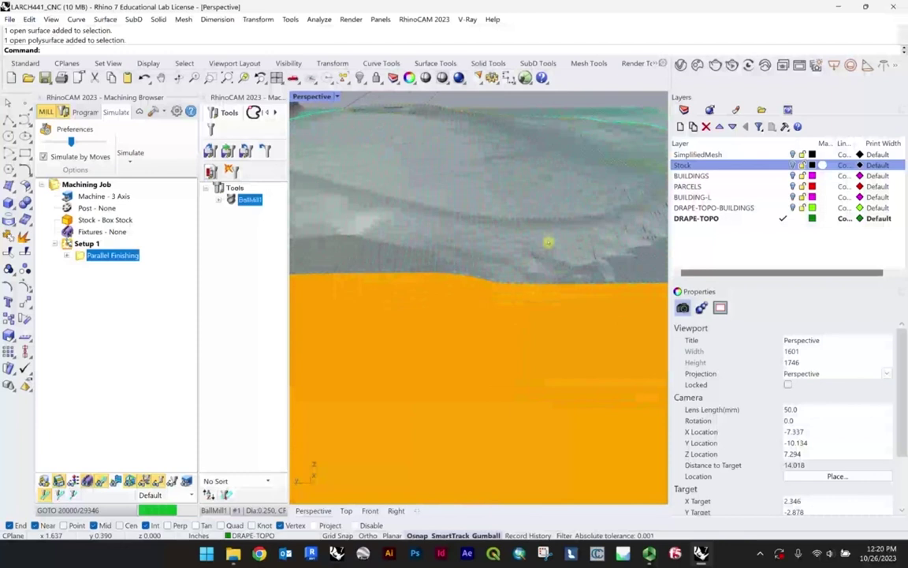
scroll(547, 243, down, 3)
right_drag(541, 257, 511, 268)
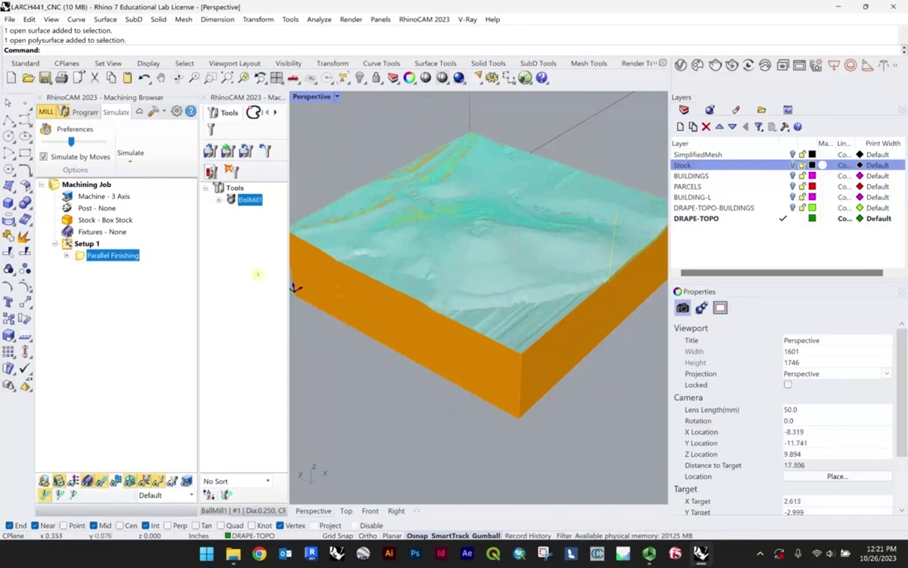
- Check the machining time of the regenerated Parallel Finishing operation in its information and close it
click(110, 295)
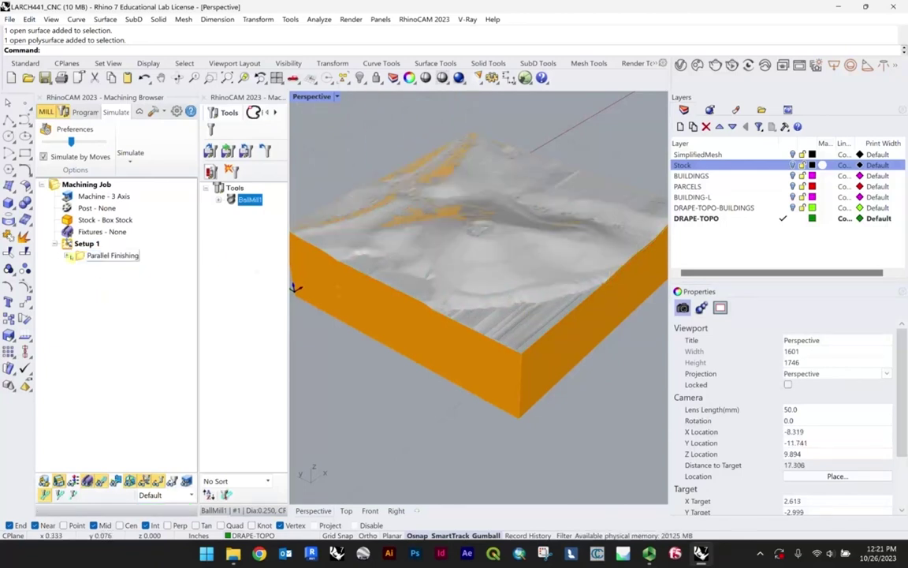
click(110, 255)
right_click(109, 256)
click(105, 333)
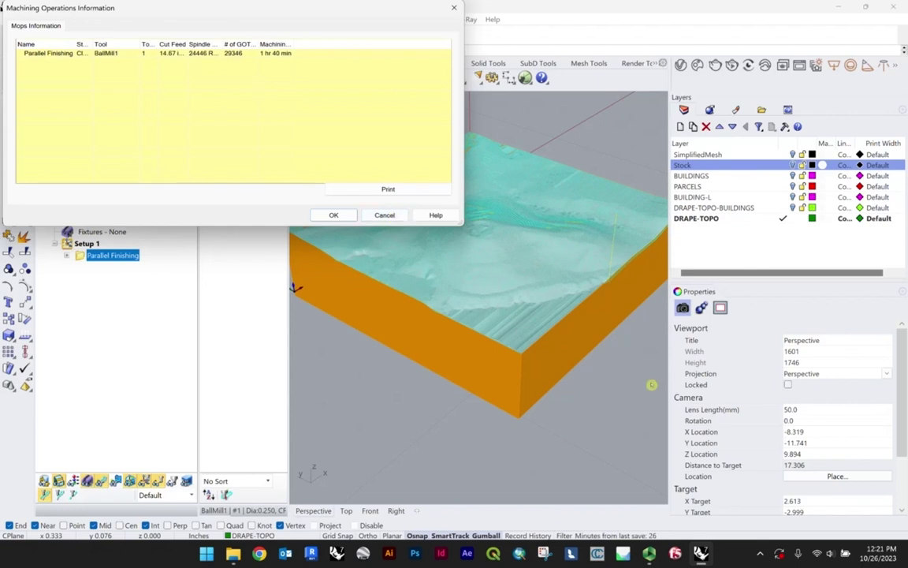
click(384, 215)
- Examine the finished simulated terrain from several angles for surface smoothness and remaining toolpath ridges
scroll(520, 241, up, 6)
right_drag(515, 245, 415, 234)
scroll(440, 183, up, 10)
right_drag(441, 183, 436, 366)
scroll(533, 372, down, 3)
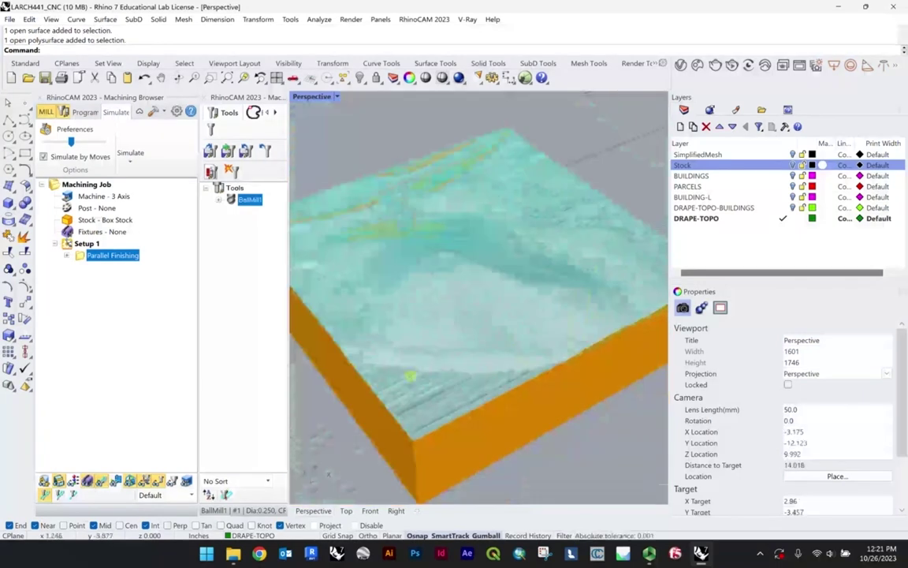
scroll(522, 374, down, 2)
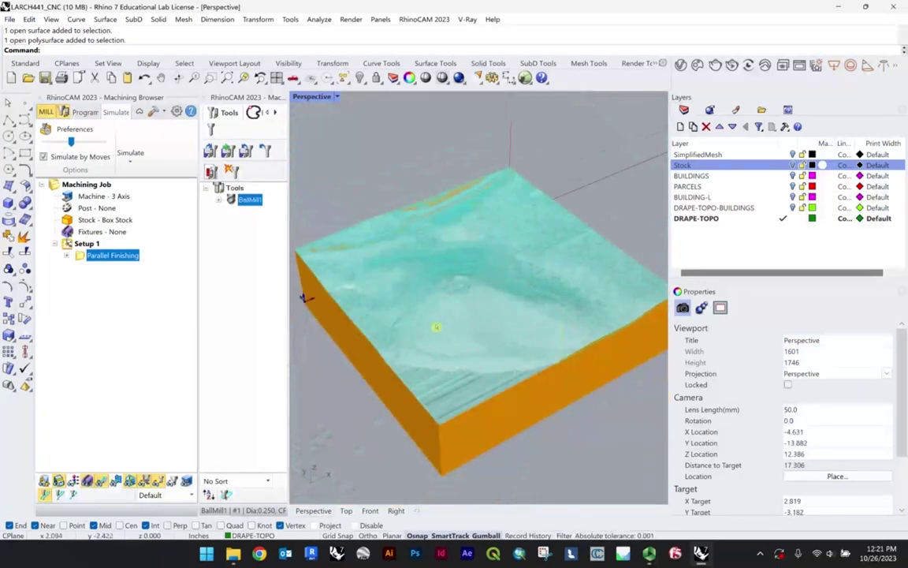
right_drag(435, 327, 454, 315)
scroll(471, 335, down, 2)
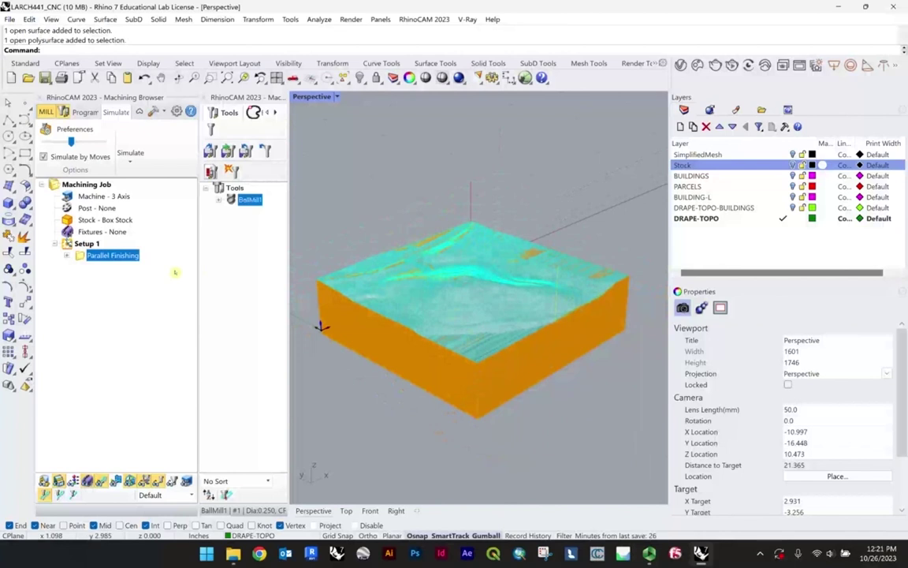
click(136, 297)
scroll(490, 300, up, 8)
right_drag(490, 299, 566, 273)
scroll(518, 305, down, 6)
scroll(533, 304, up, 2)
scroll(504, 304, down, 6)
scroll(578, 300, up, 4)
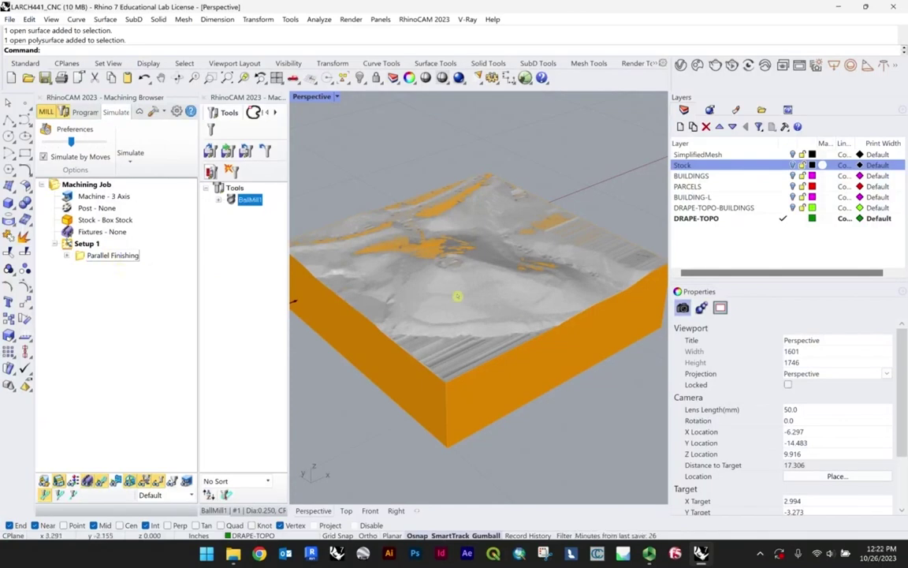
right_drag(292, 301, 318, 298)
scroll(312, 312, down, 2)
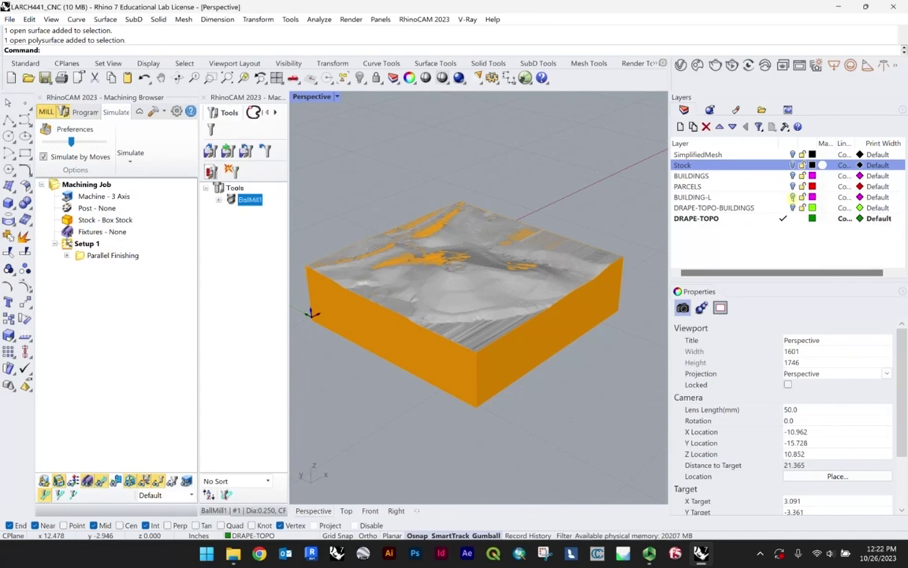
- Turn on the BUILDING-L, PARCELS and BUILDINGS layers
click(770, 195)
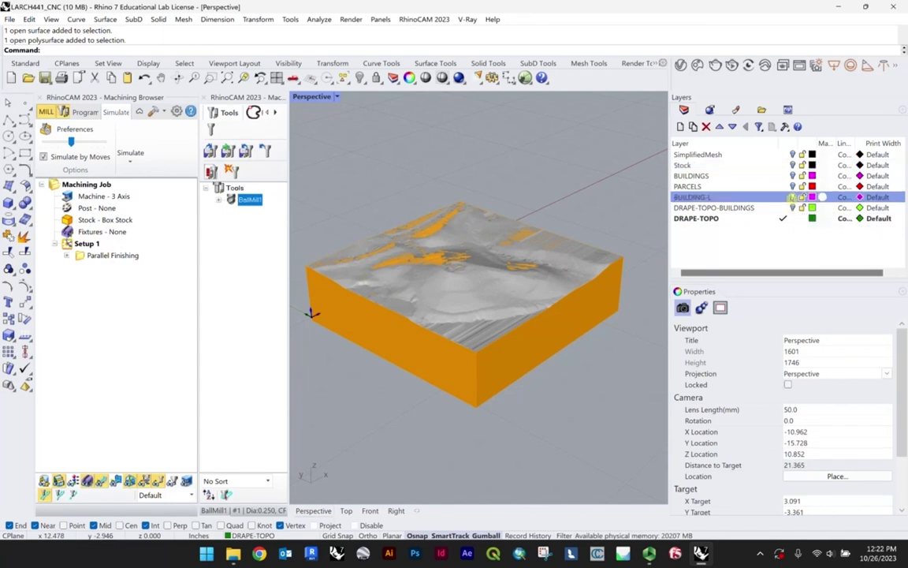
scroll(533, 181, down, 5)
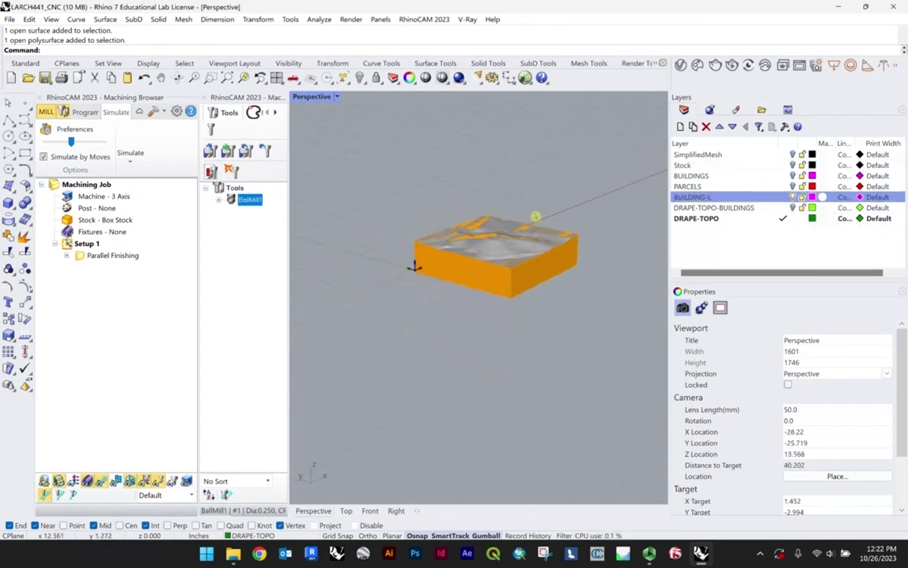
scroll(535, 216, up, 5)
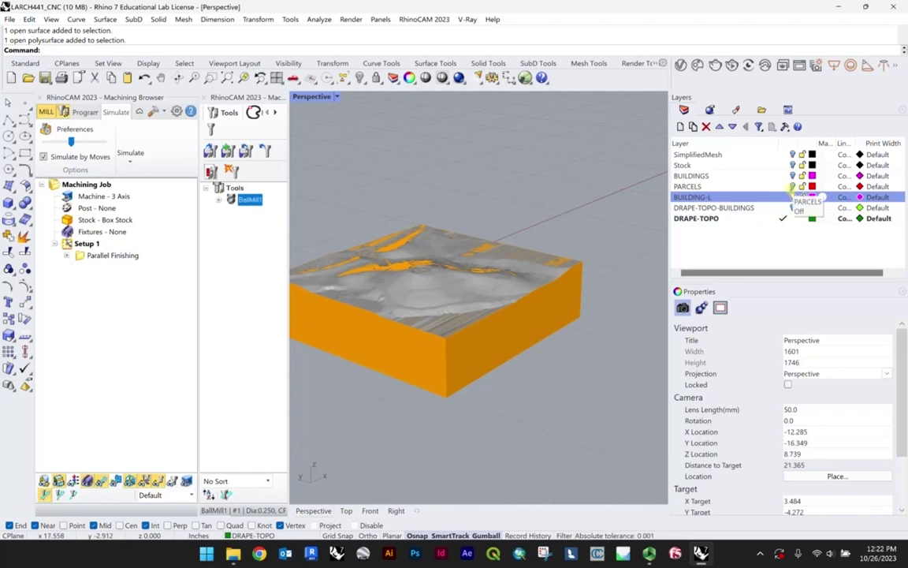
click(822, 186)
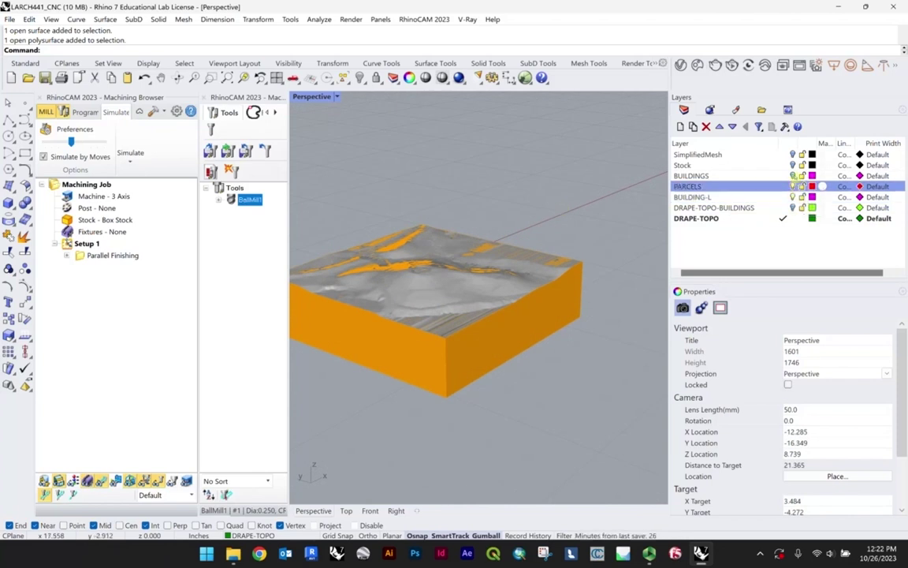
click(794, 176)
scroll(569, 348, down, 10)
right_drag(569, 348, 664, 258)
scroll(664, 258, up, 5)
scroll(492, 348, up, 3)
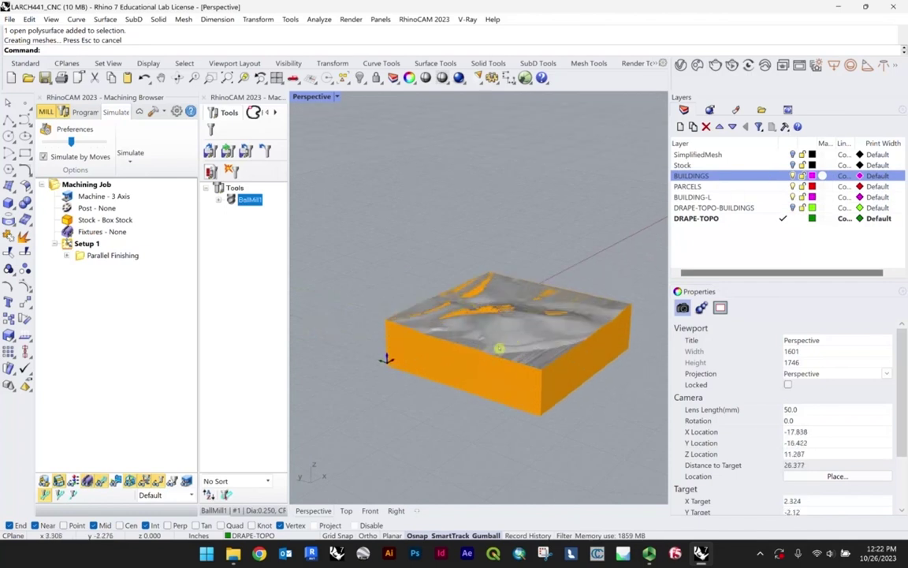
right_drag(493, 349, 518, 339)
- Switch from the simulation display back to programming to show the building and parcel curves above the terrain
click(84, 185)
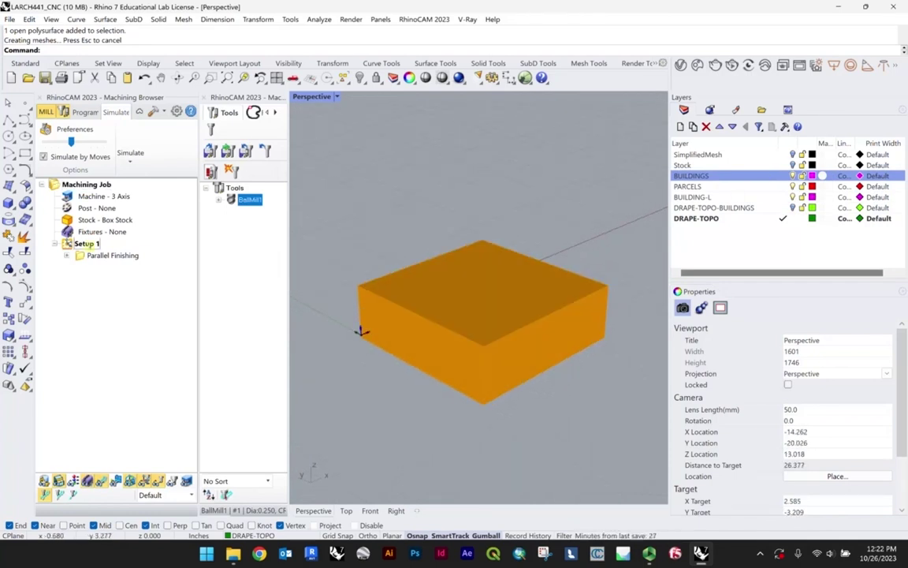
click(87, 245)
click(118, 111)
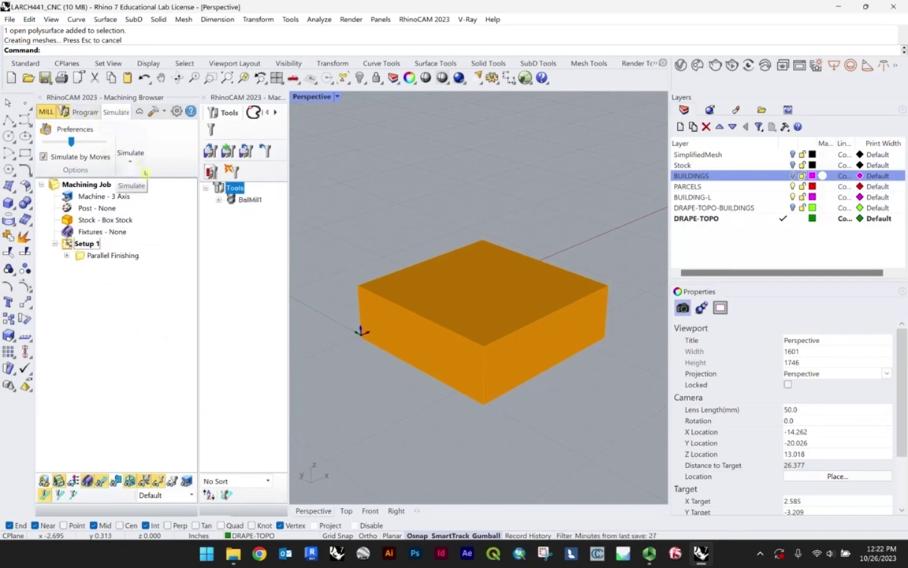
click(85, 112)
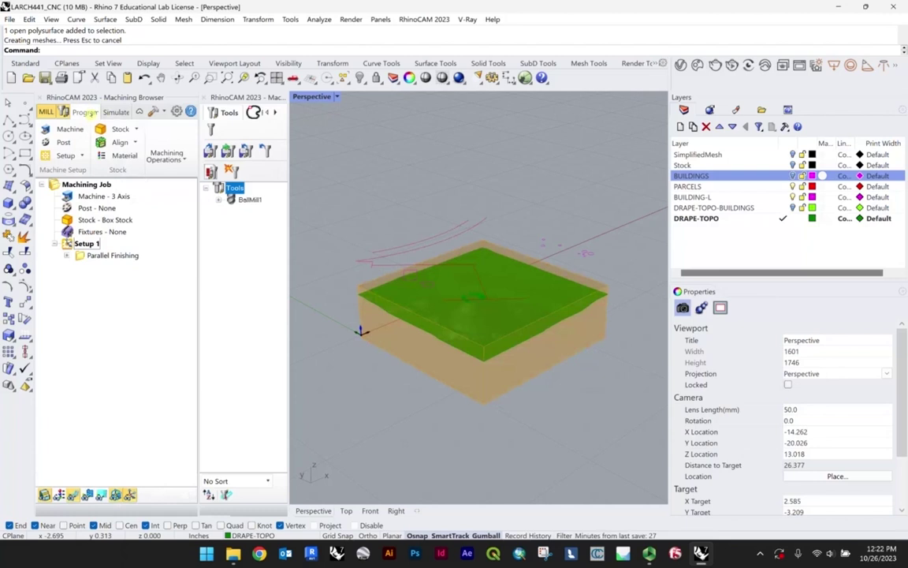
click(113, 112)
click(84, 112)
click(115, 111)
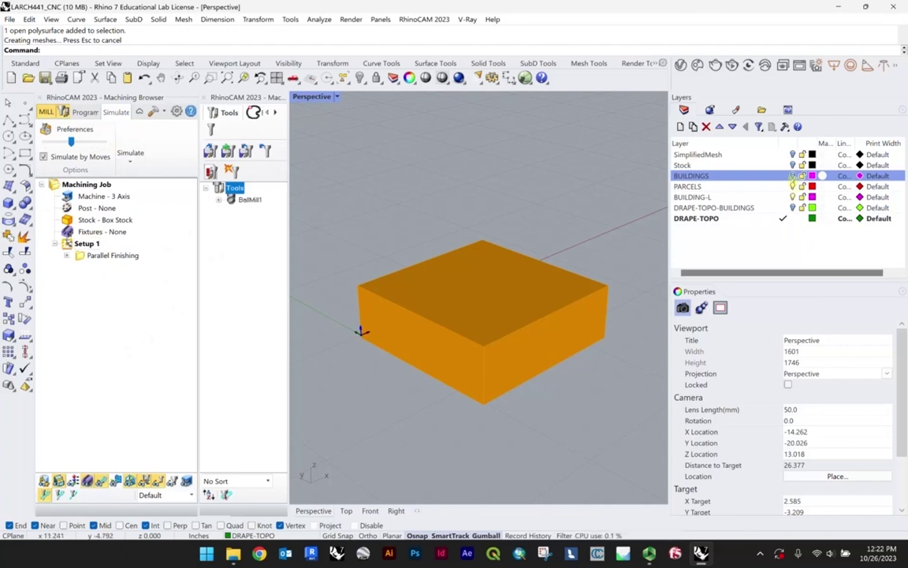
right_drag(348, 305, 440, 290)
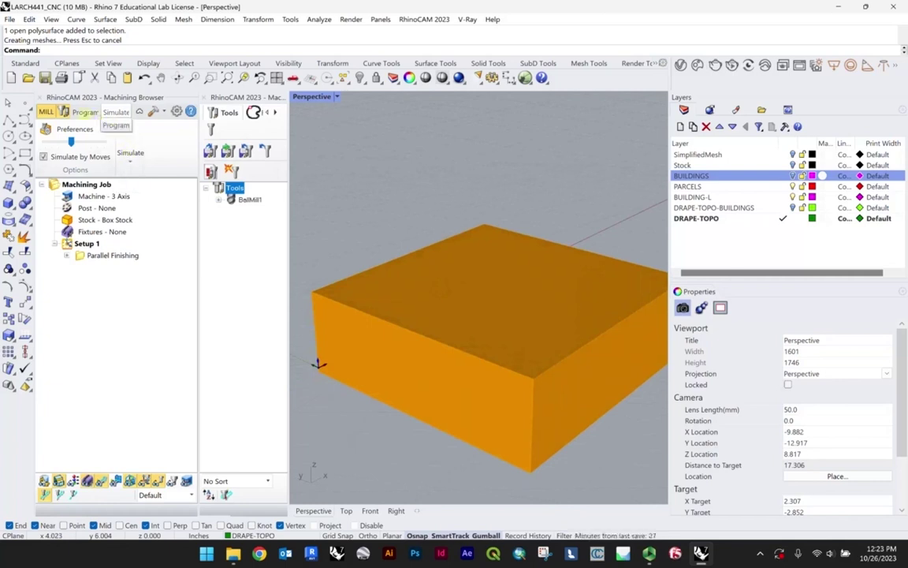
click(77, 110)
- Examine from the side how the building and parcel curves sit above the terrain and stock
right_drag(381, 298, 486, 305)
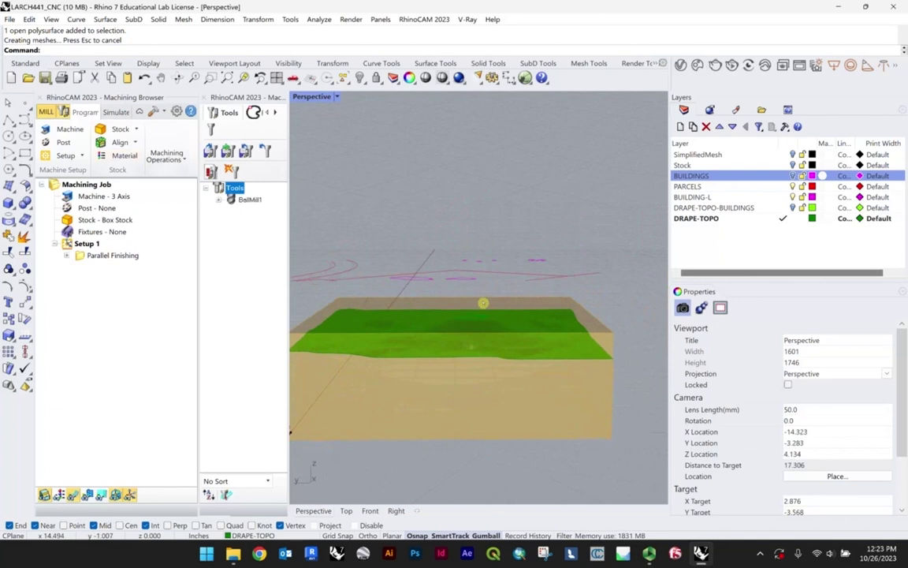
scroll(515, 327, down, 3)
scroll(514, 341, up, 3)
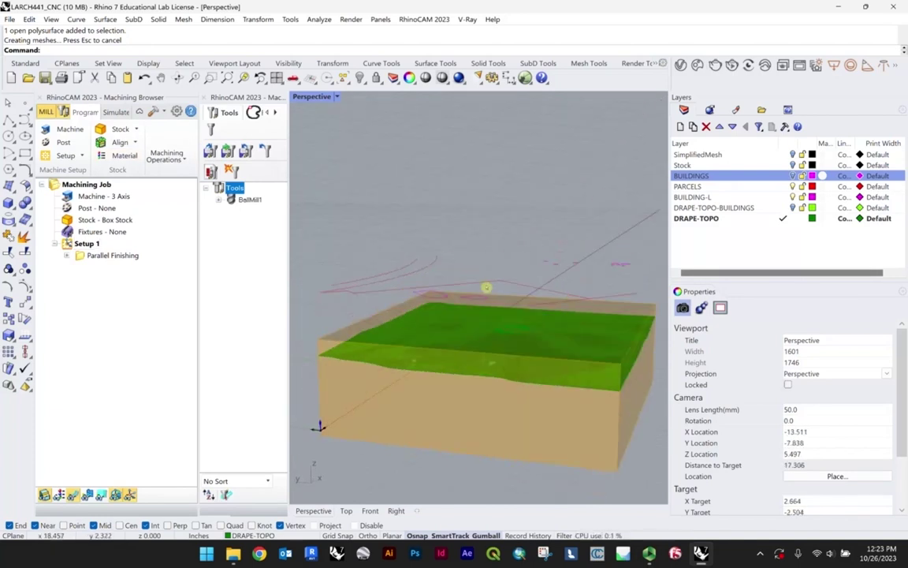
shift+right_drag(518, 339, 517, 304)
scroll(432, 331, down, 6)
scroll(503, 344, up, 6)
right_drag(454, 319, 452, 288)
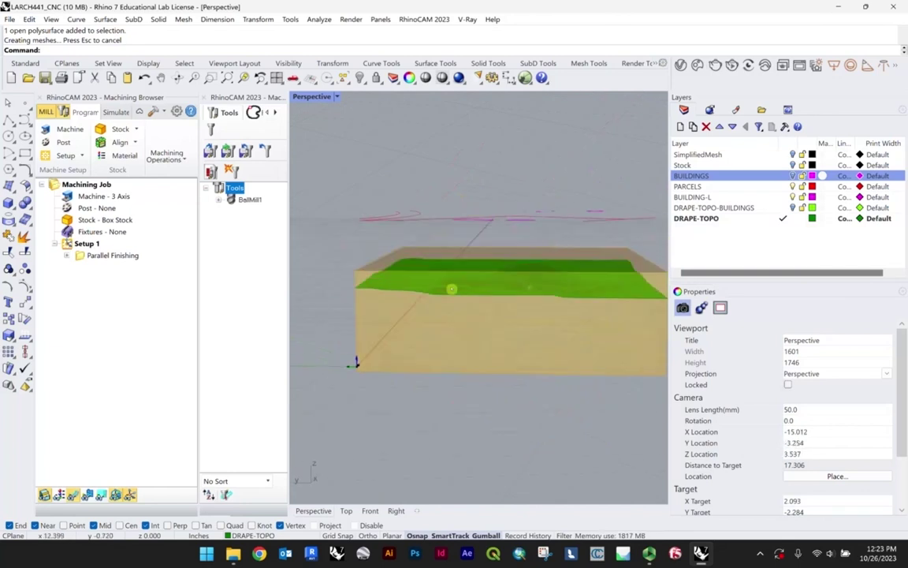
scroll(493, 224, down, 3)
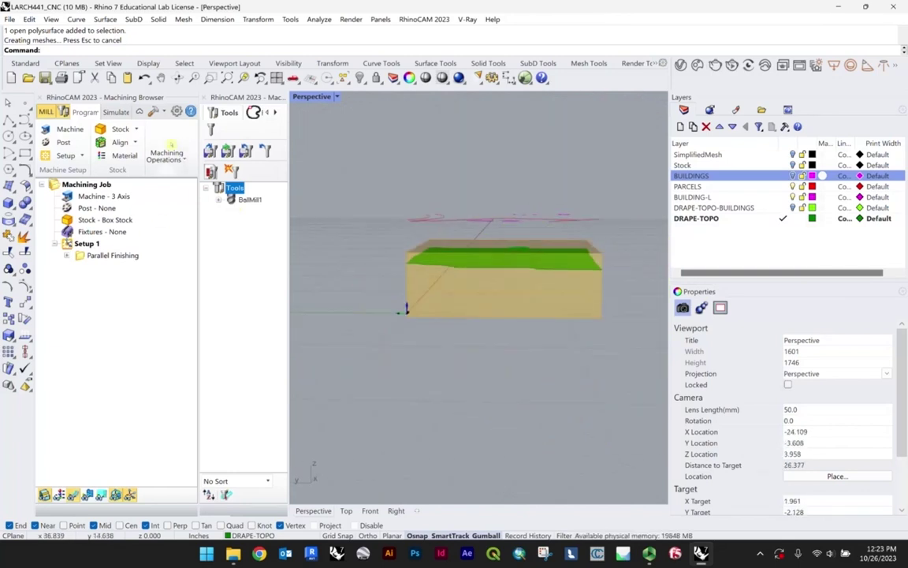
- Start a new 2 Axis Engraving operation in the machining job
click(169, 153)
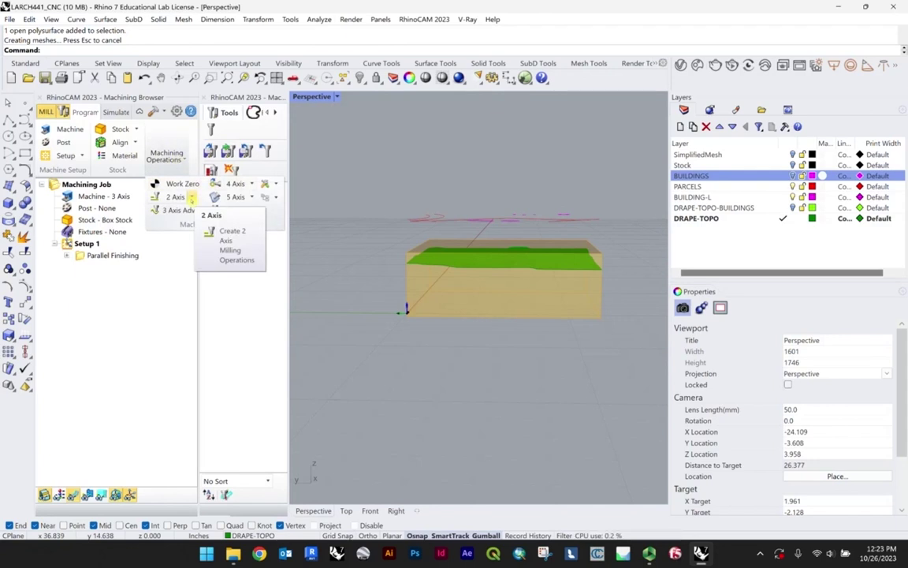
click(191, 198)
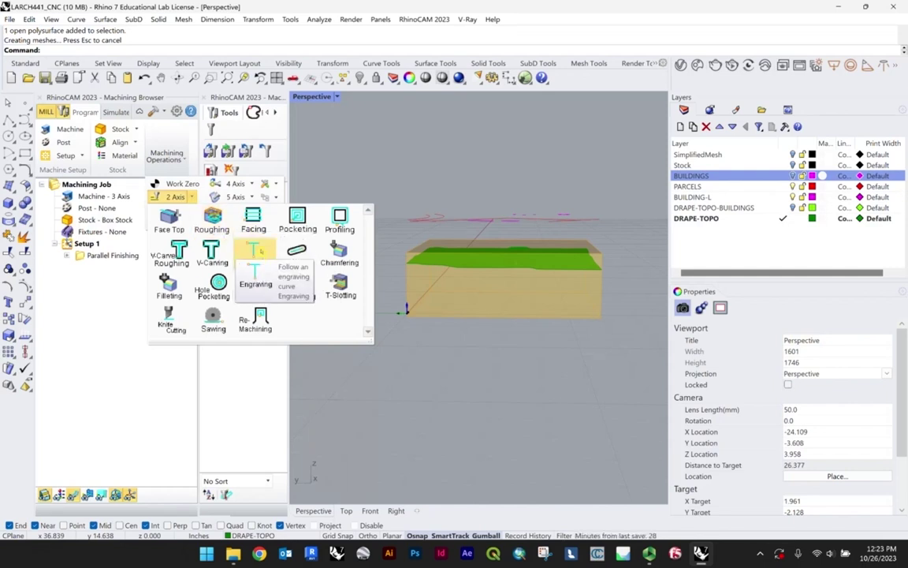
click(261, 251)
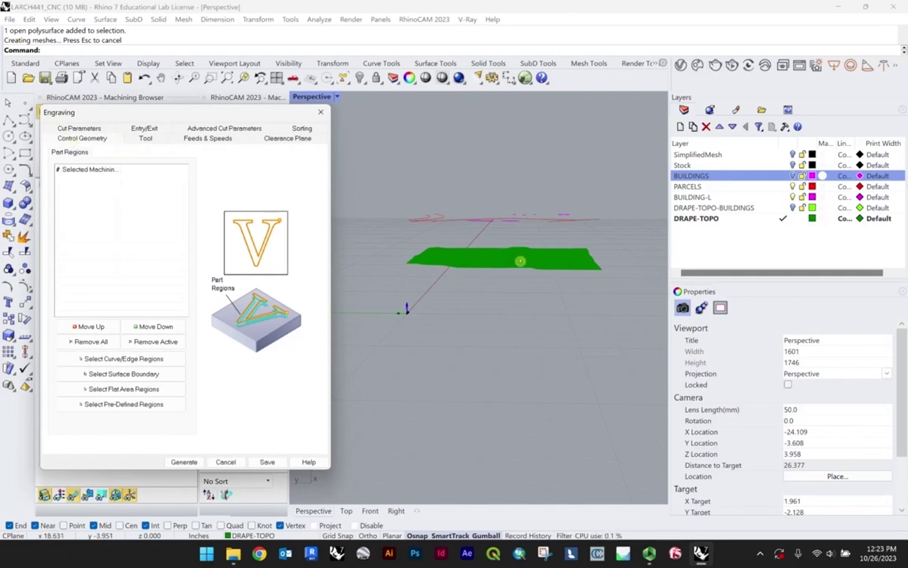
- Make PARCELS the current layer and project the floating building and parcel curves onto the terrain, with OutputLayer set to Input
drag(623, 232, 373, 190)
right_drag(512, 260, 524, 286)
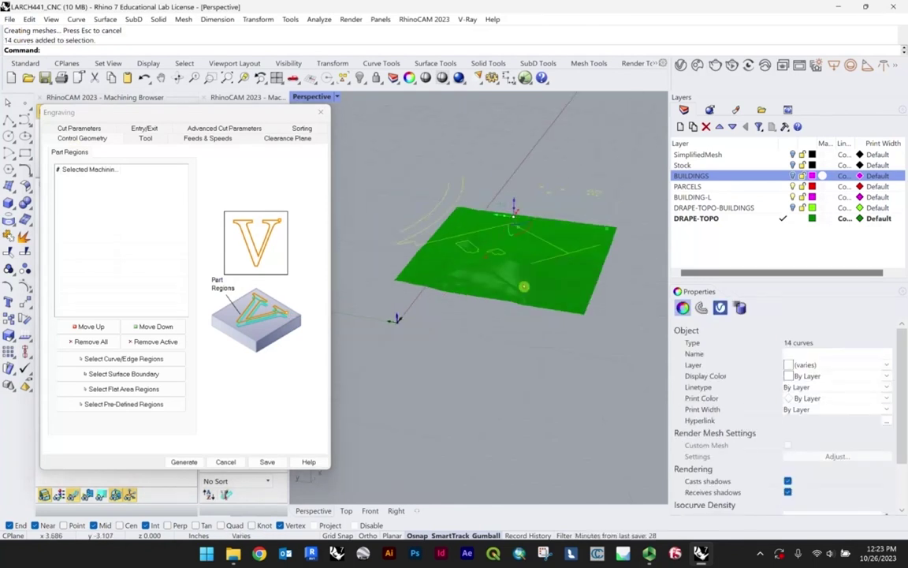
scroll(476, 294, up, 8)
scroll(446, 239, down, 6)
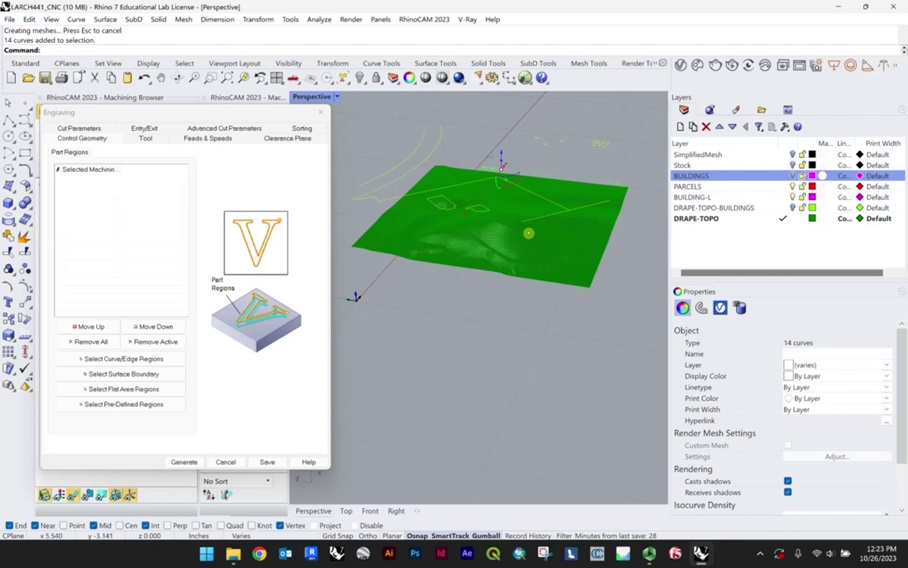
scroll(529, 233, up, 3)
right_drag(552, 230, 410, 277)
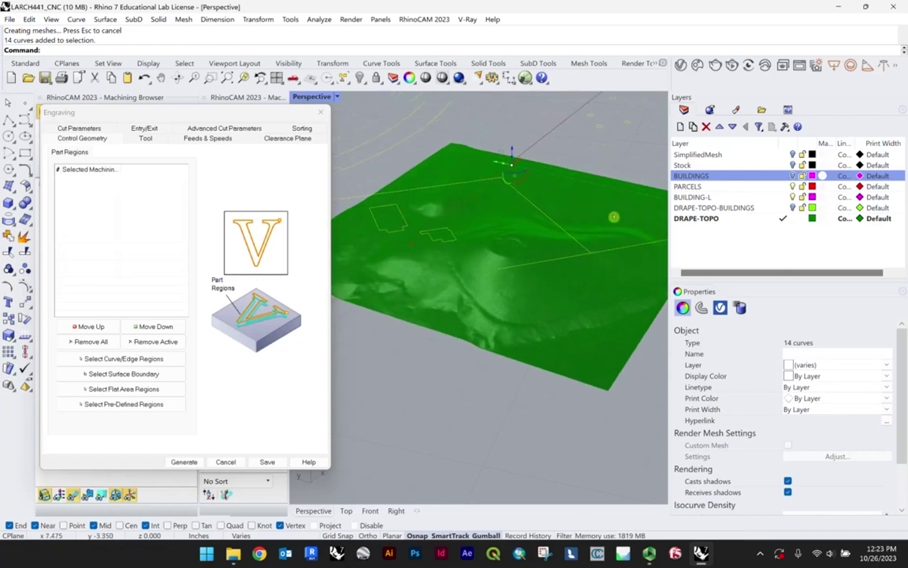
scroll(613, 216, down, 3)
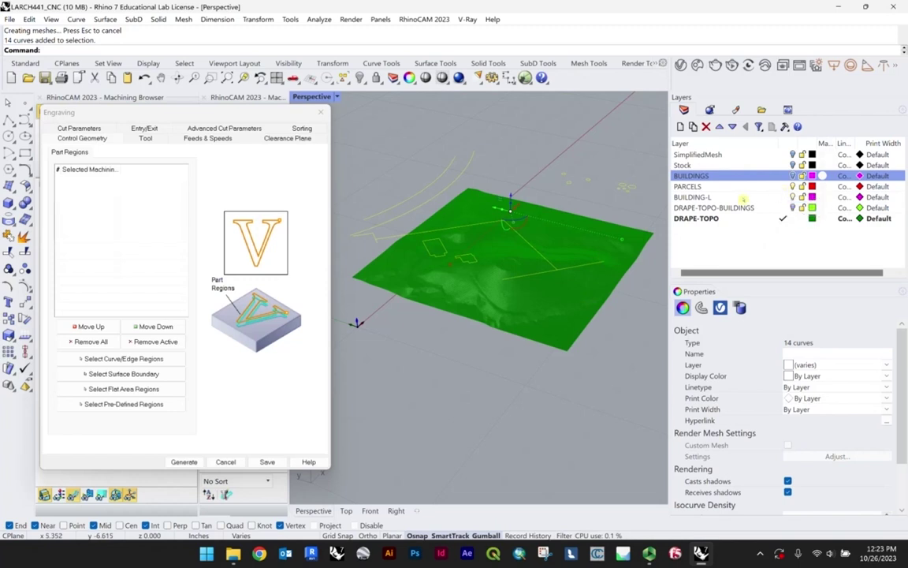
click(783, 187)
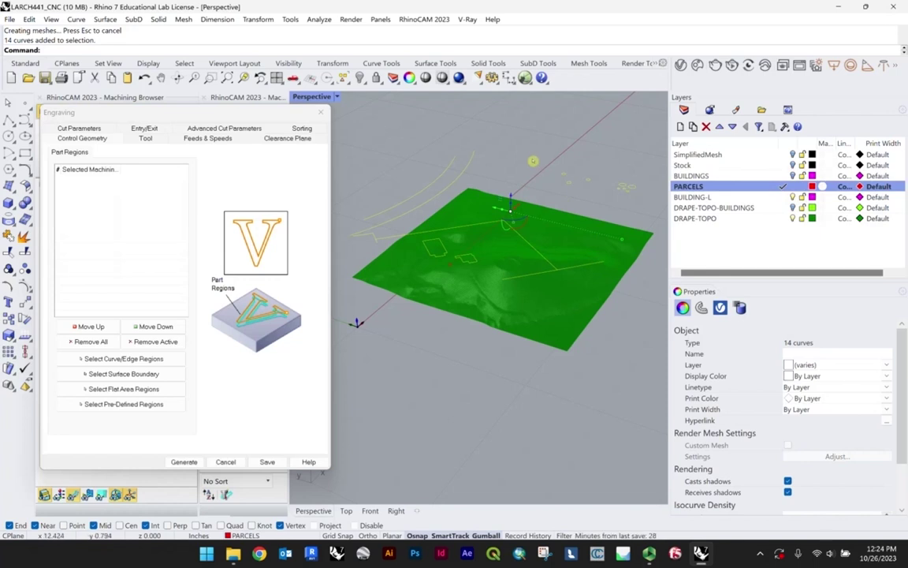
text(Project)
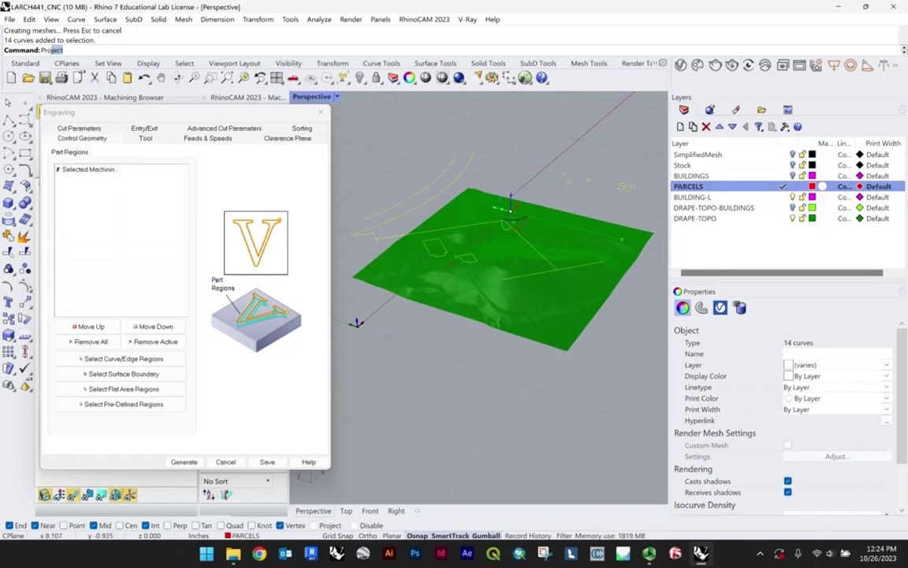
key(Return)
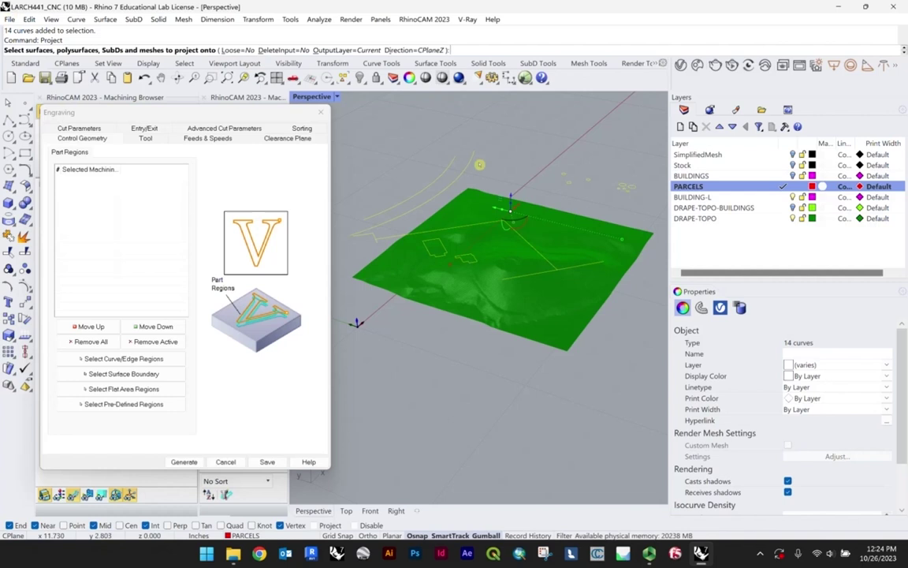
click(365, 50)
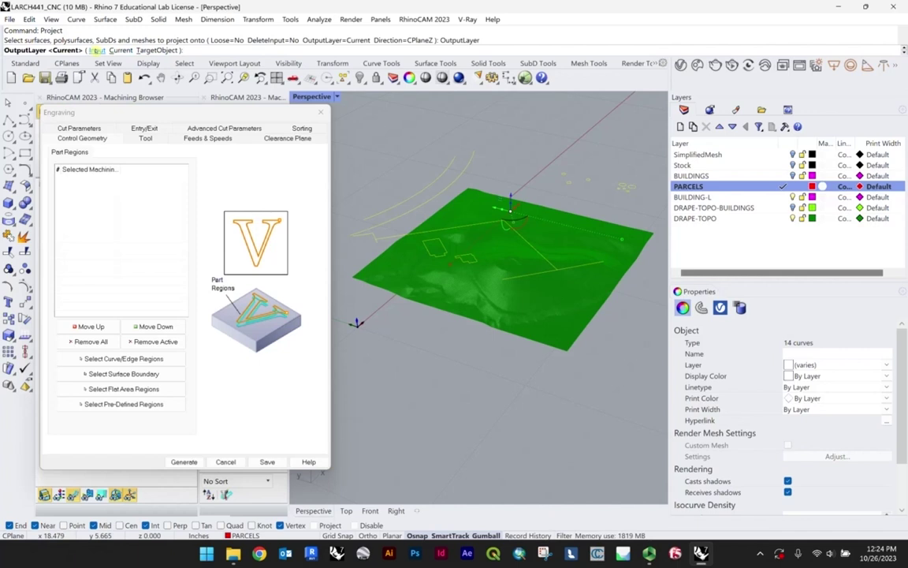
click(95, 50)
click(495, 285)
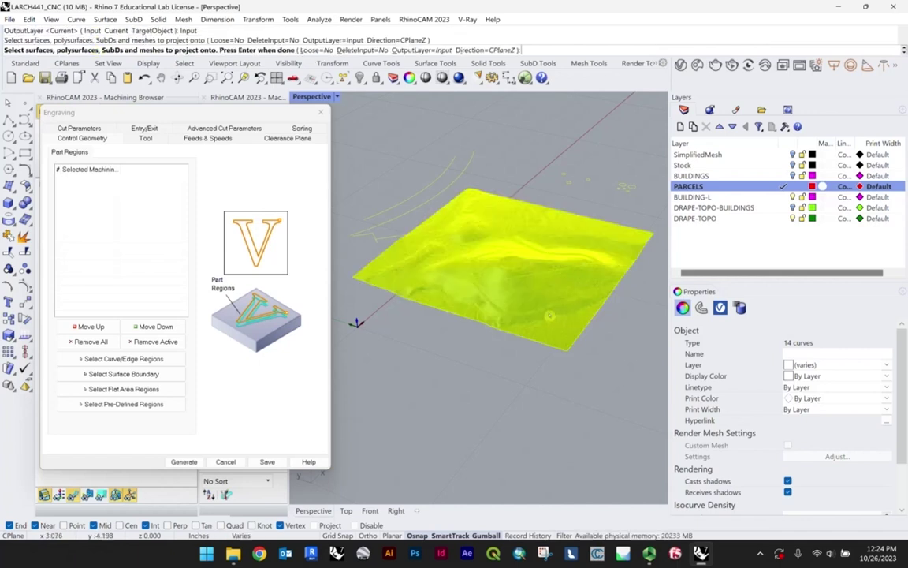
key(Return)
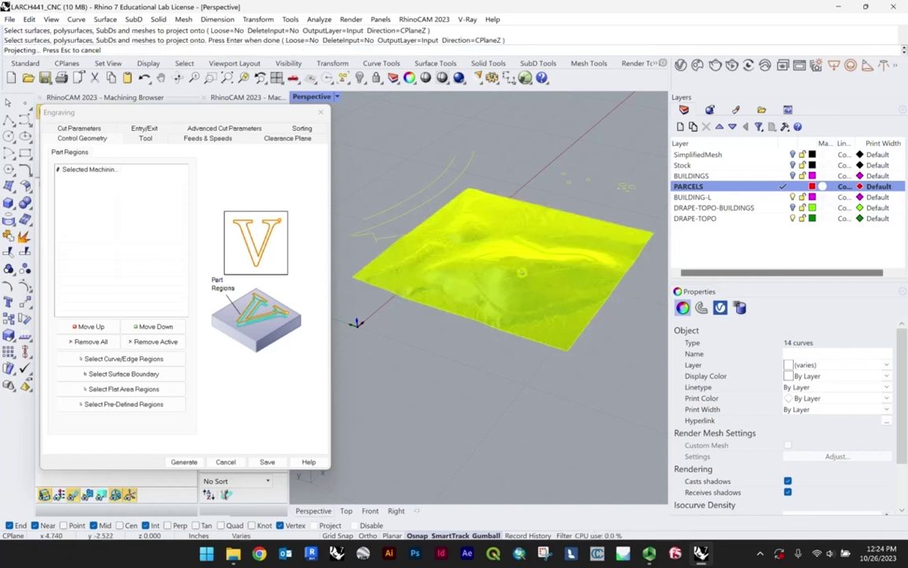
- Delete the original building and parcel curves floating above the terrain
right_drag(509, 250, 445, 268)
scroll(532, 268, up, 7)
scroll(506, 293, down, 8)
right_drag(507, 294, 511, 265)
drag(582, 239, 361, 193)
key(Delete)
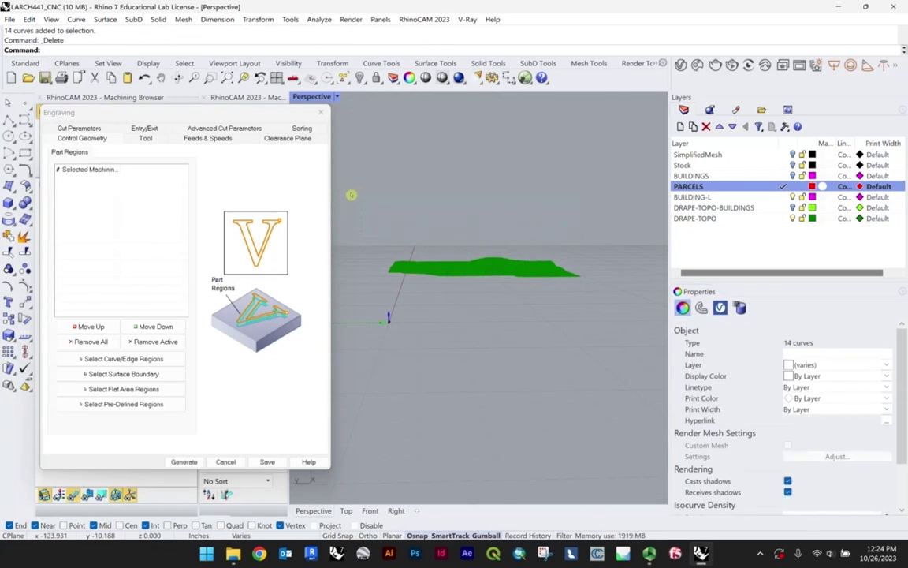
- Examine up close how the projected building and parcel curves follow the terrain surface
scroll(537, 239, up, 4)
right_drag(537, 239, 538, 368)
scroll(539, 368, up, 3)
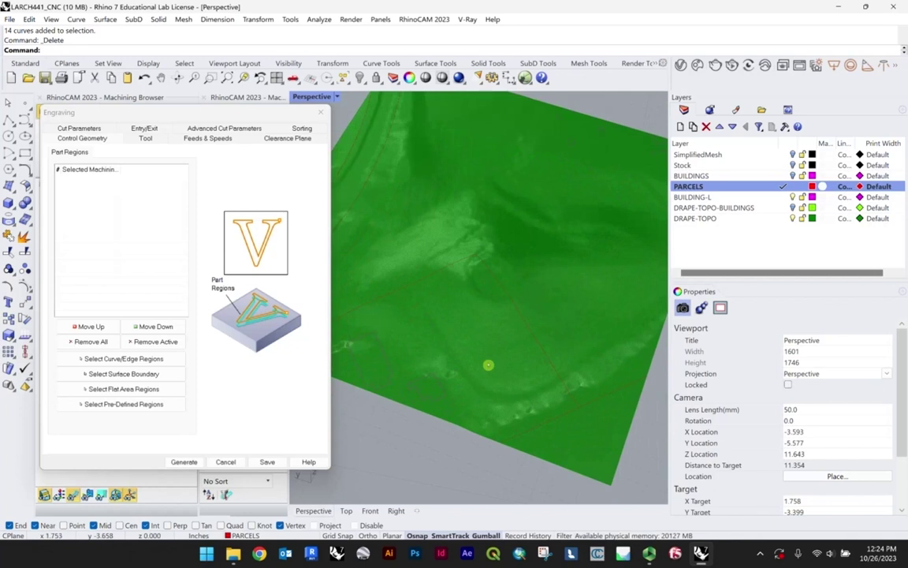
scroll(489, 365, down, 5)
right_drag(468, 337, 465, 308)
scroll(578, 255, up, 4)
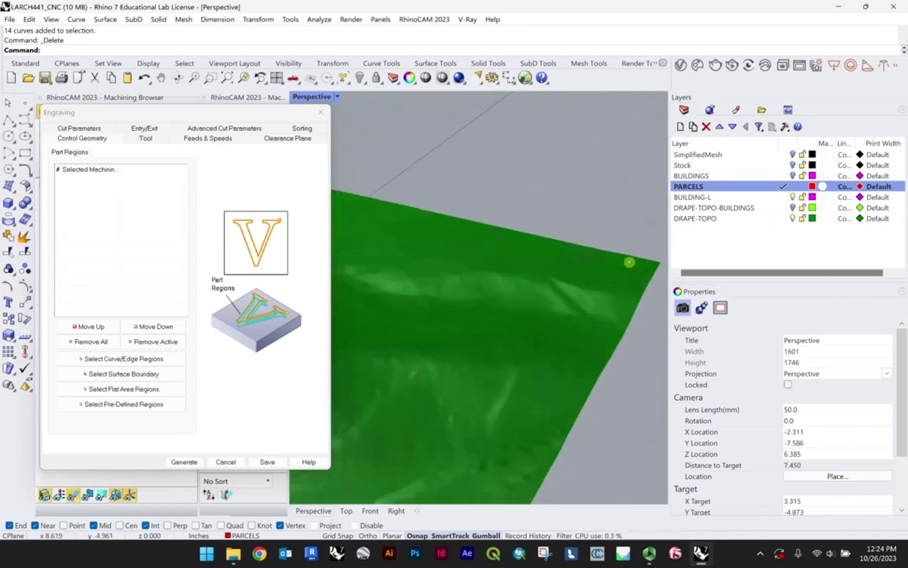
scroll(490, 319, down, 4)
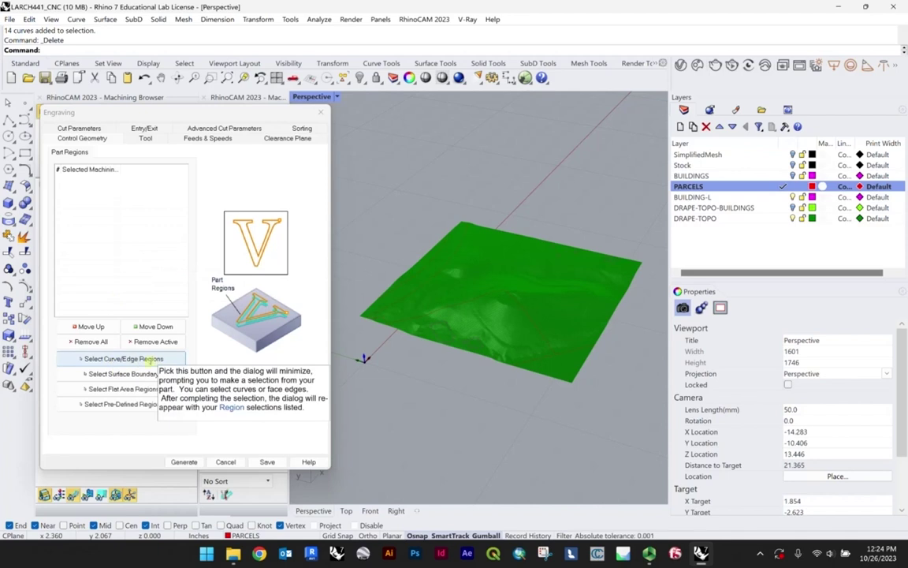
- Add all projected curves as part regions of the Engraving operation, selecting them with the selcrv command
click(108, 359)
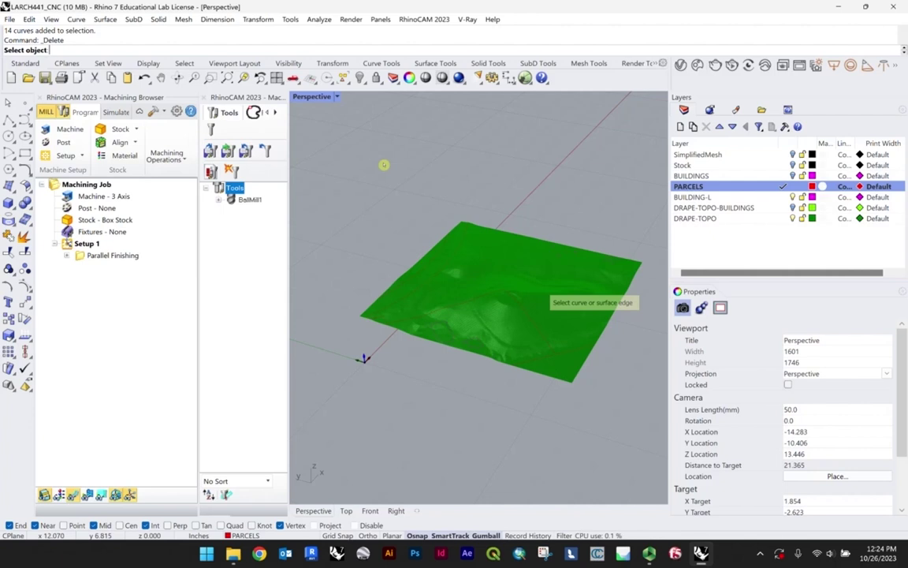
text(v)
key(Return)
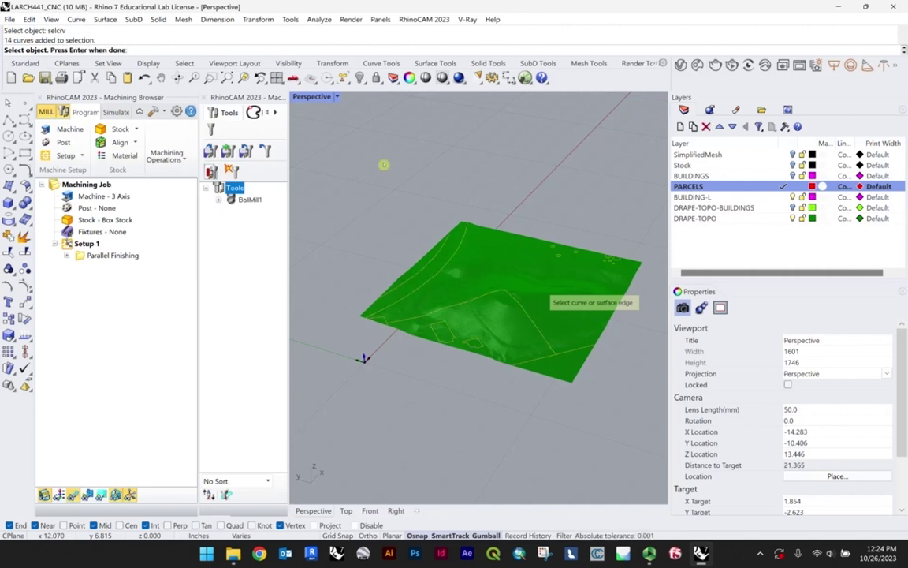
key(Return)
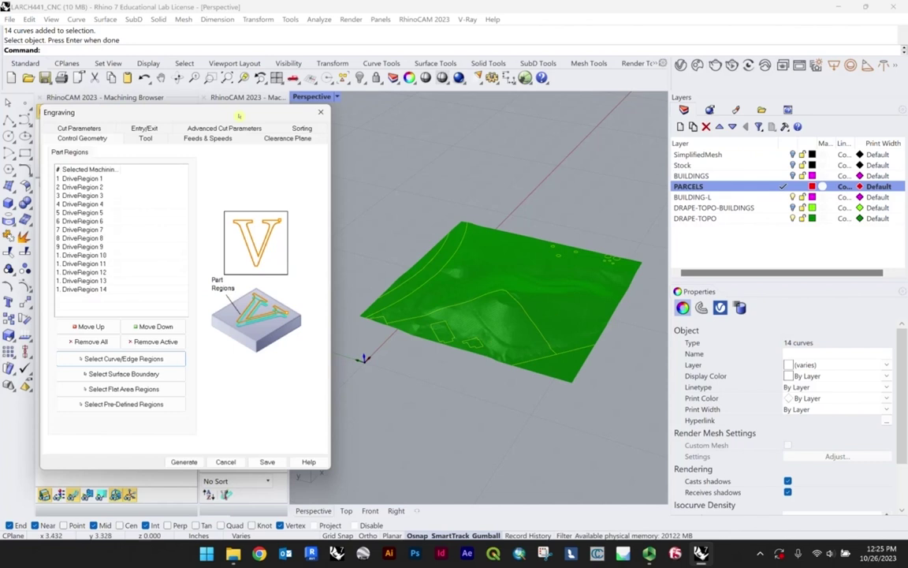
- Try out a thinner engraving tool named BallMill2 with shank and tool diameters of 0.1, and exit without saving it
click(145, 138)
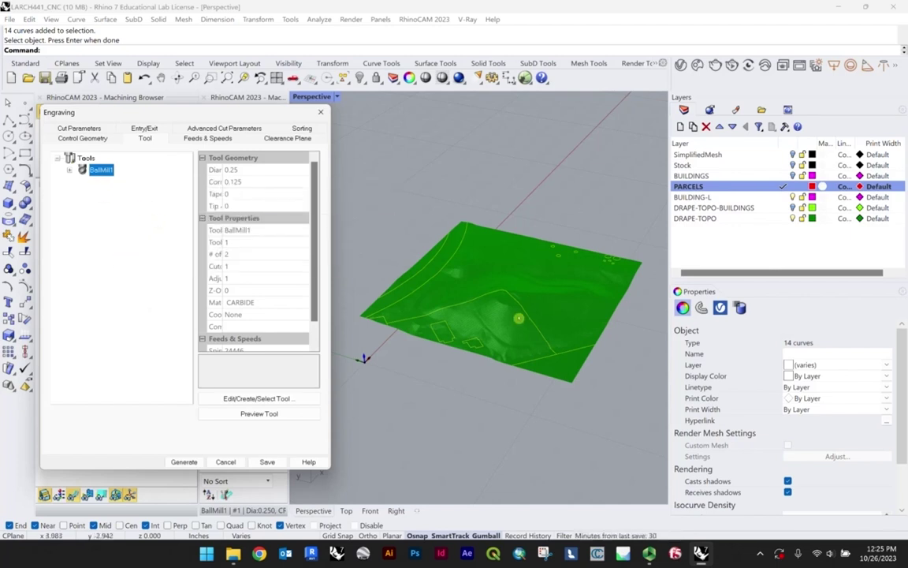
scroll(557, 339, up, 3)
scroll(558, 339, up, 2)
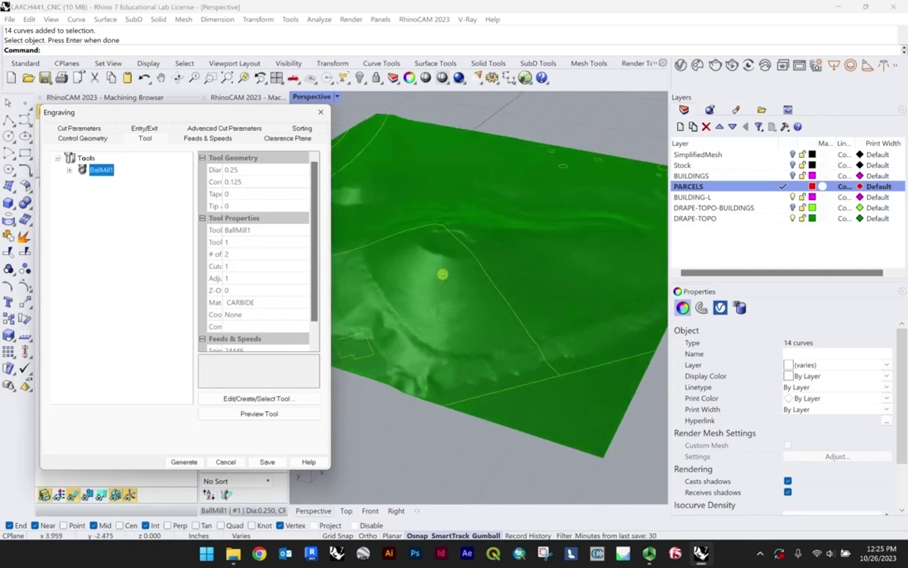
right_drag(465, 386, 259, 314)
mouse_move(151, 227)
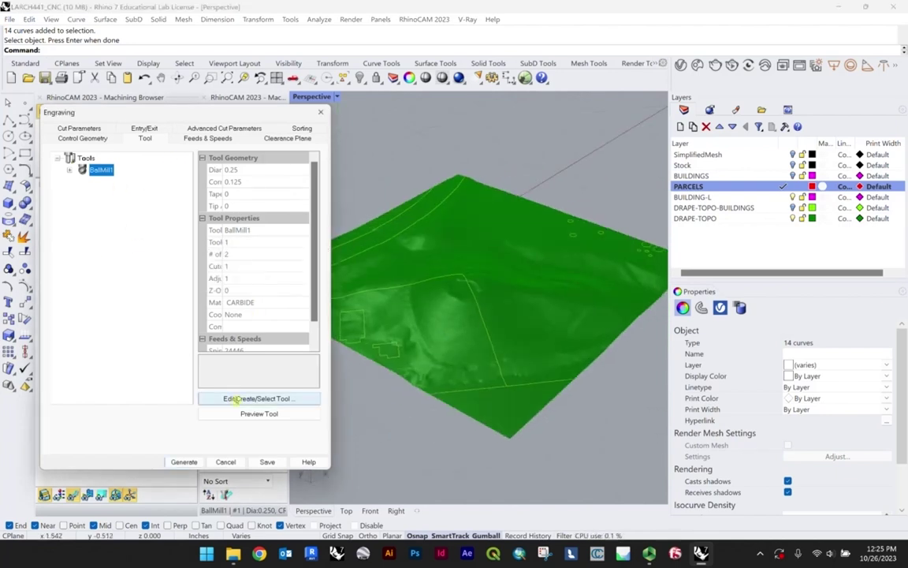
click(267, 398)
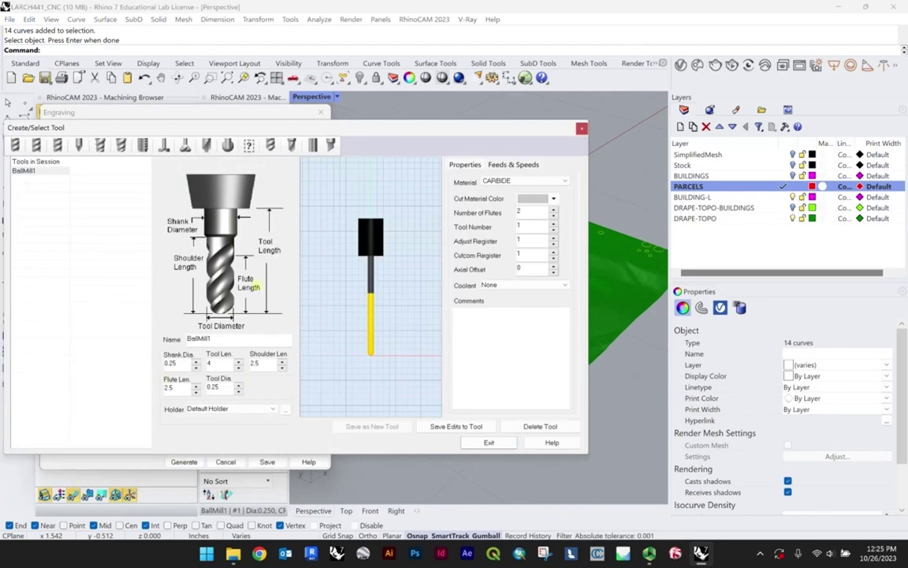
click(221, 338)
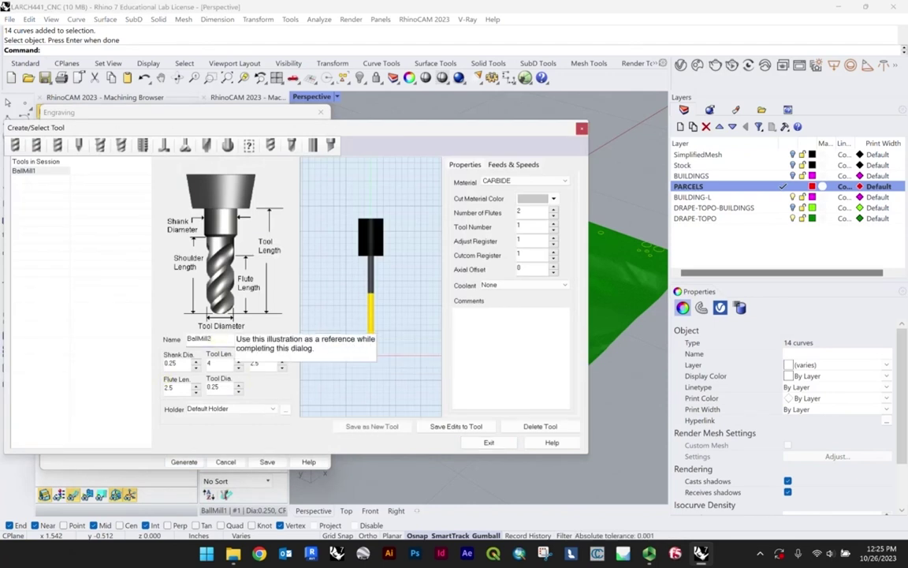
key(BackSpace)
text(2)
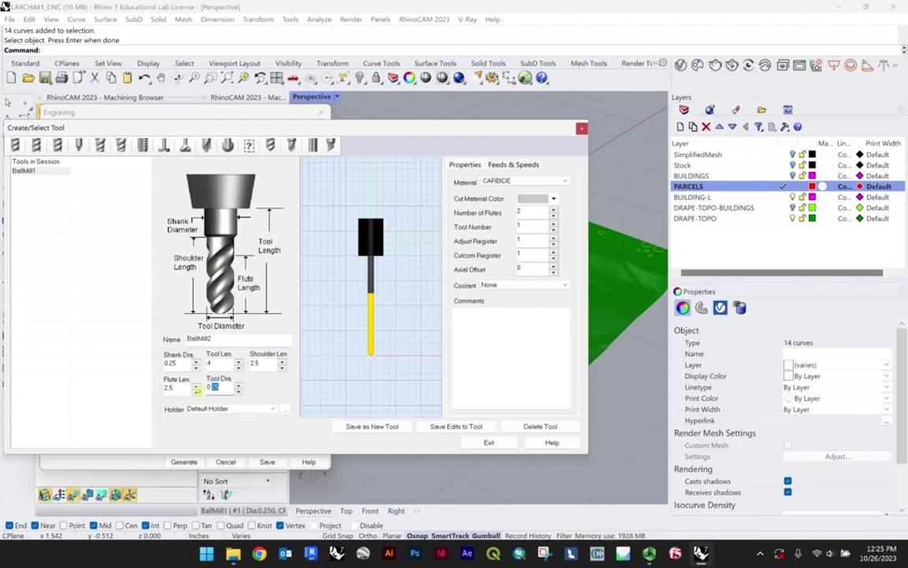
click(217, 364)
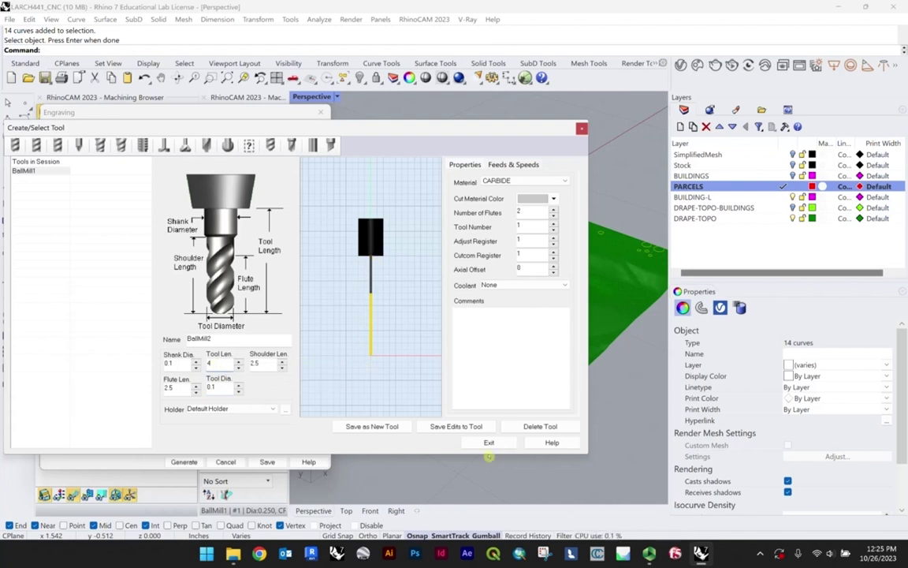
click(489, 443)
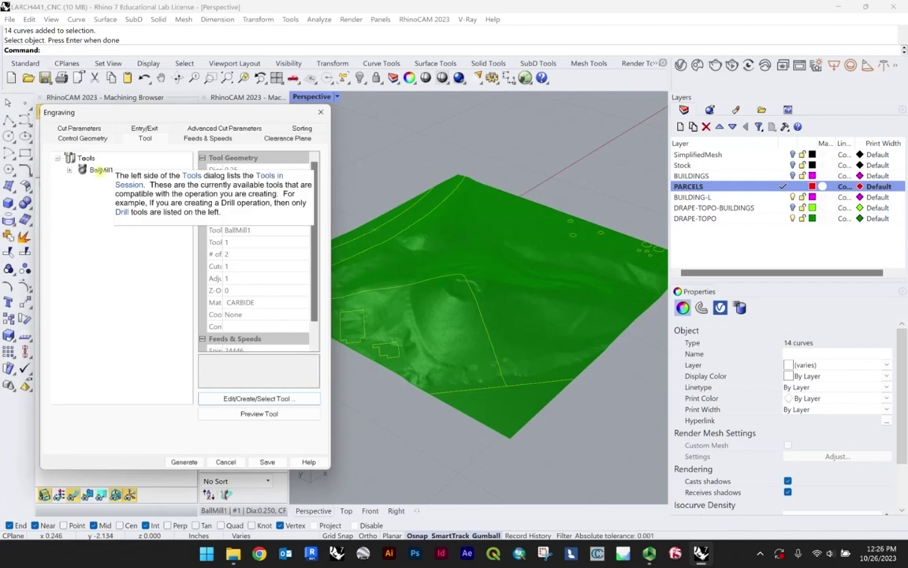
- Choose BallMill1 as the engraving tool and review the cut parameters and the feeds and speeds
click(95, 170)
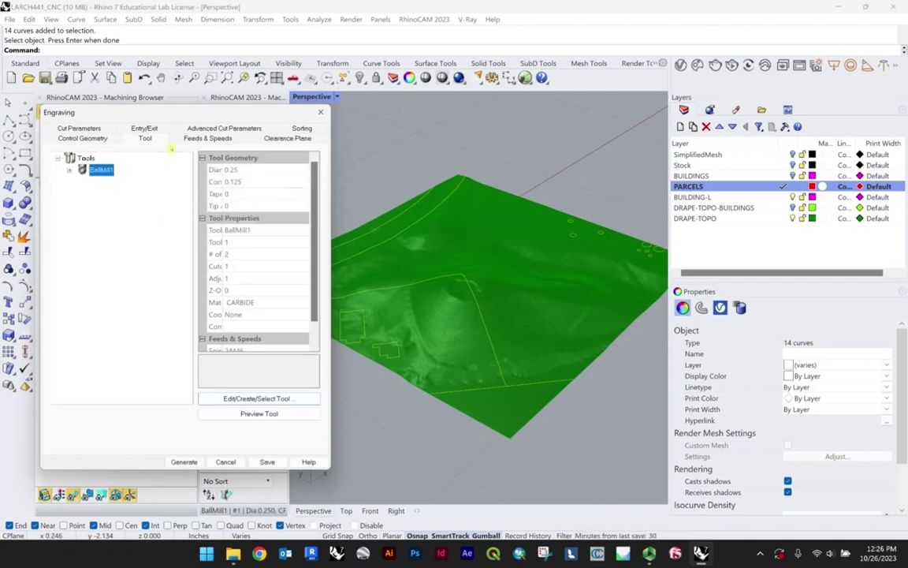
click(96, 129)
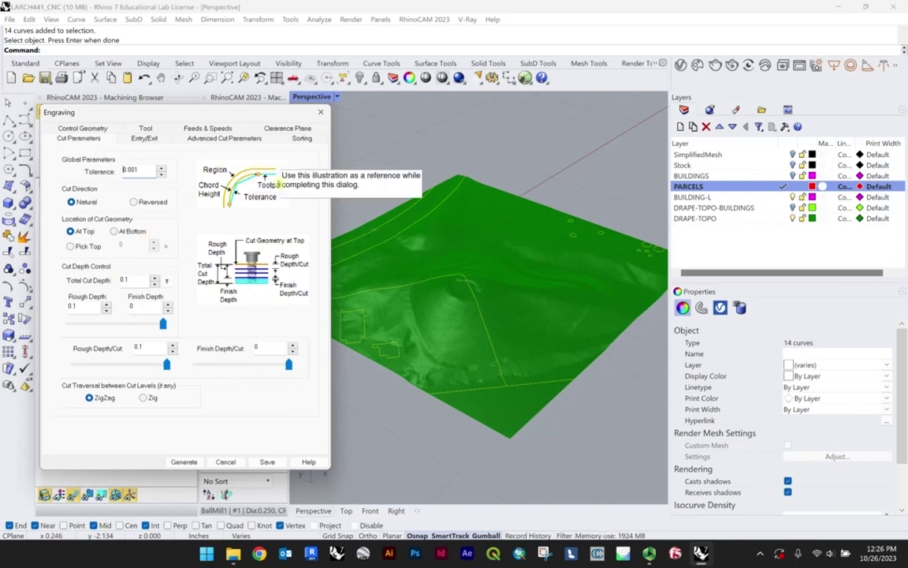
click(207, 129)
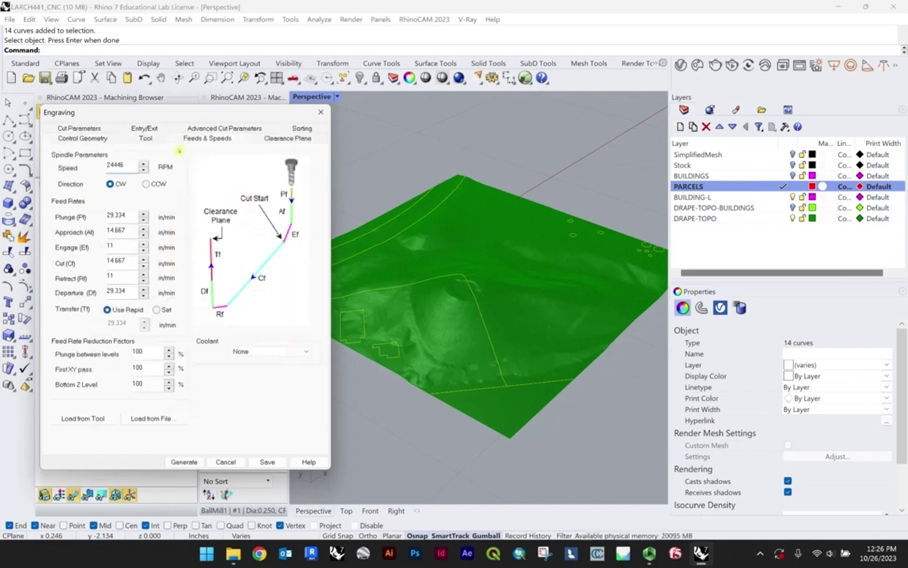
- Set the engraving entry motion to Along Path and the exit motion to Line/Arc, and generate the toolpath
click(154, 129)
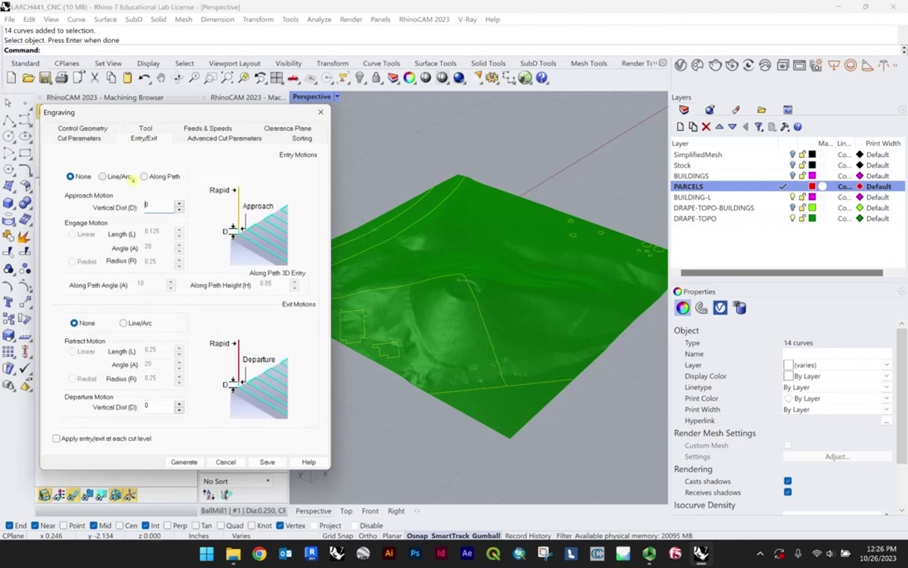
click(145, 177)
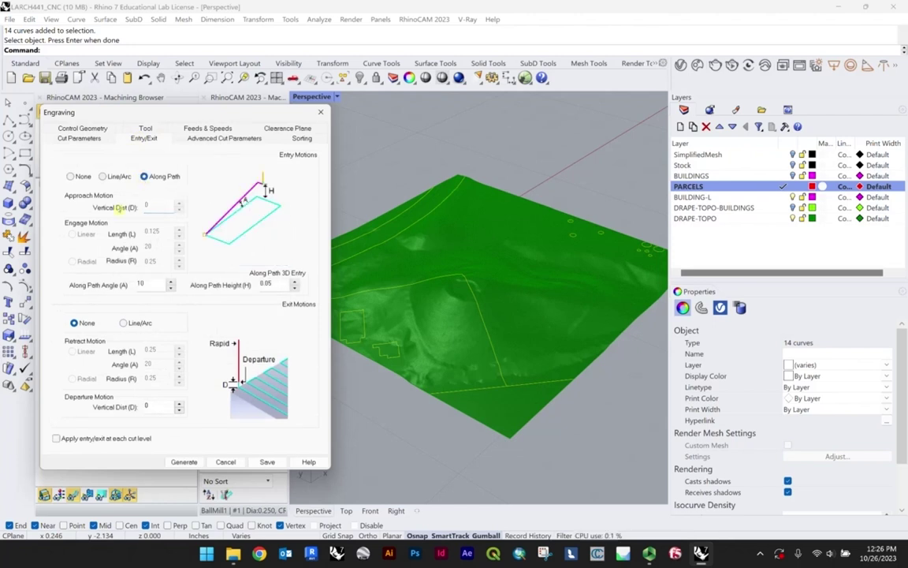
click(123, 323)
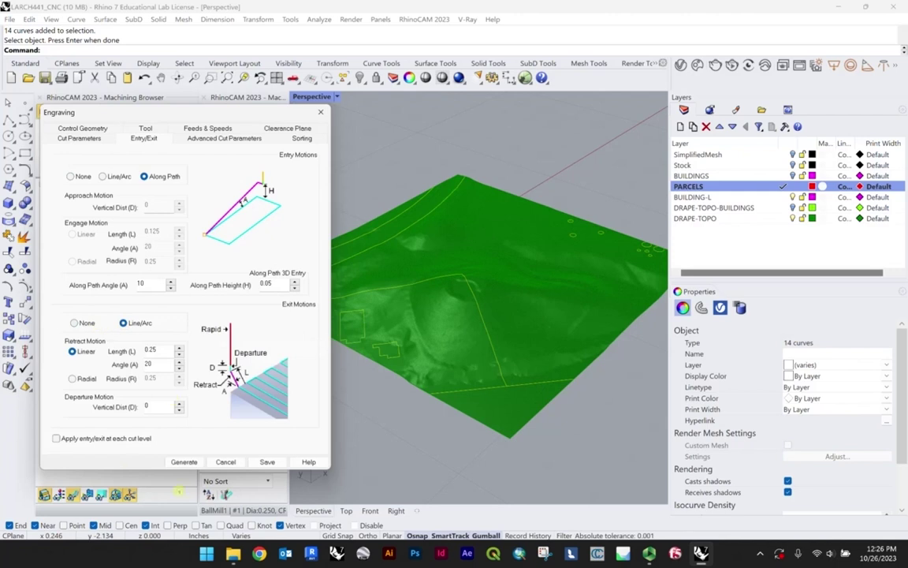
click(183, 462)
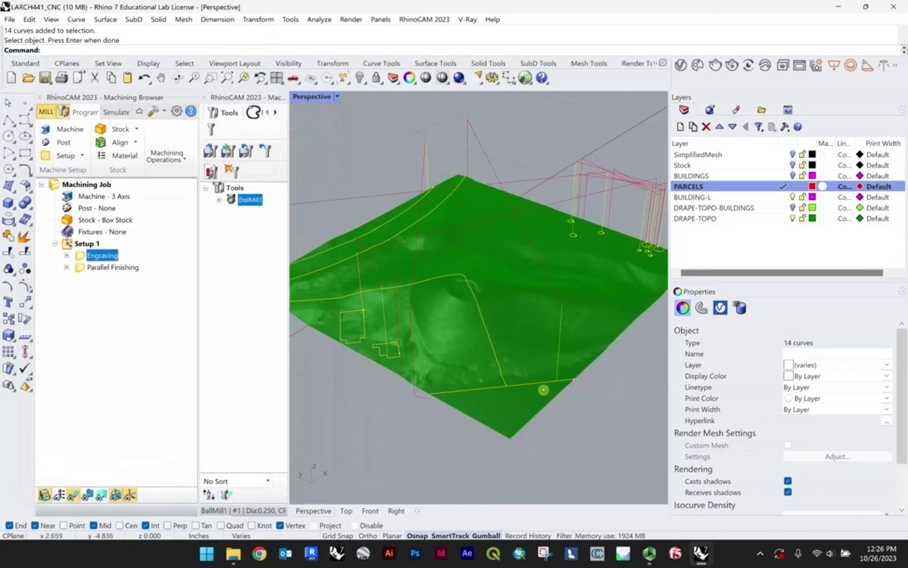
- Reorder the operations in Setup 1 so that Engraving comes after Parallel Finishing
scroll(512, 253, down, 3)
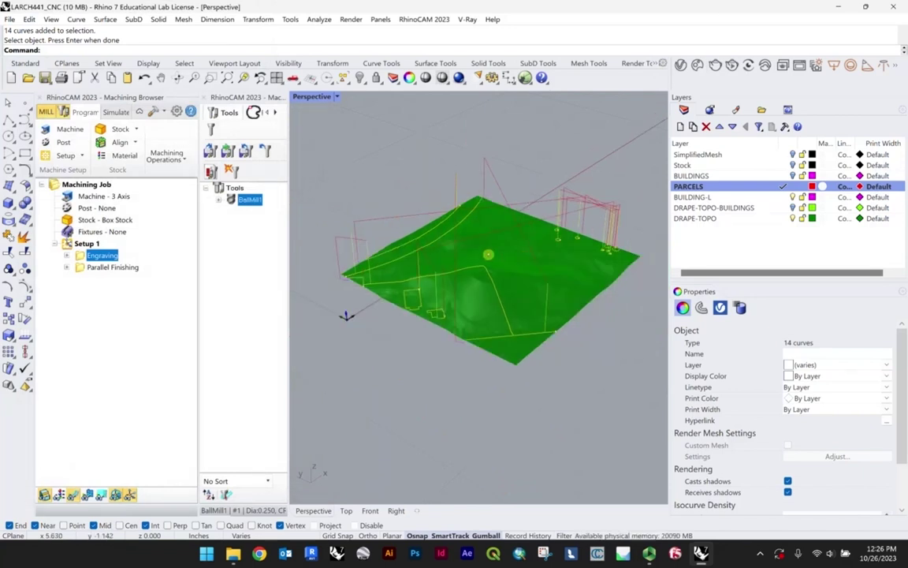
click(109, 280)
click(108, 257)
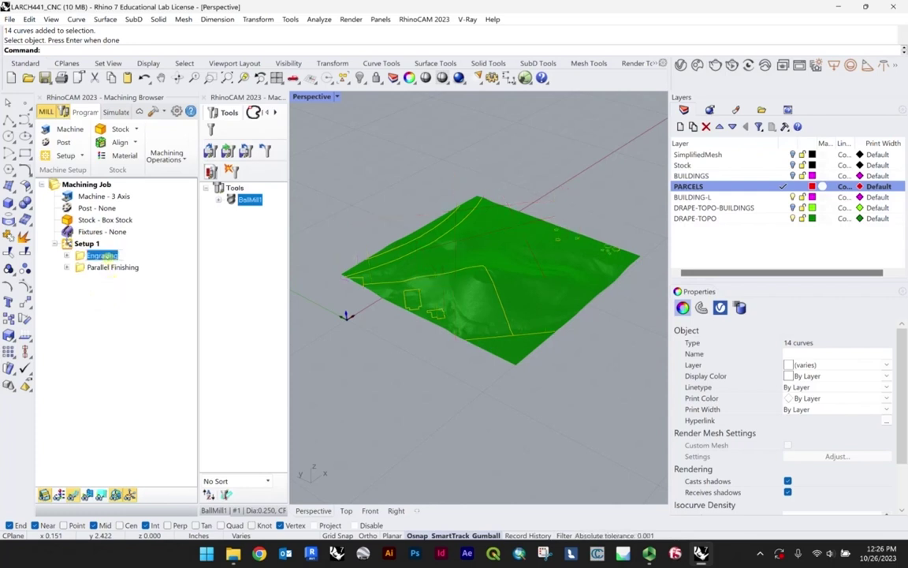
click(123, 285)
click(103, 256)
click(78, 280)
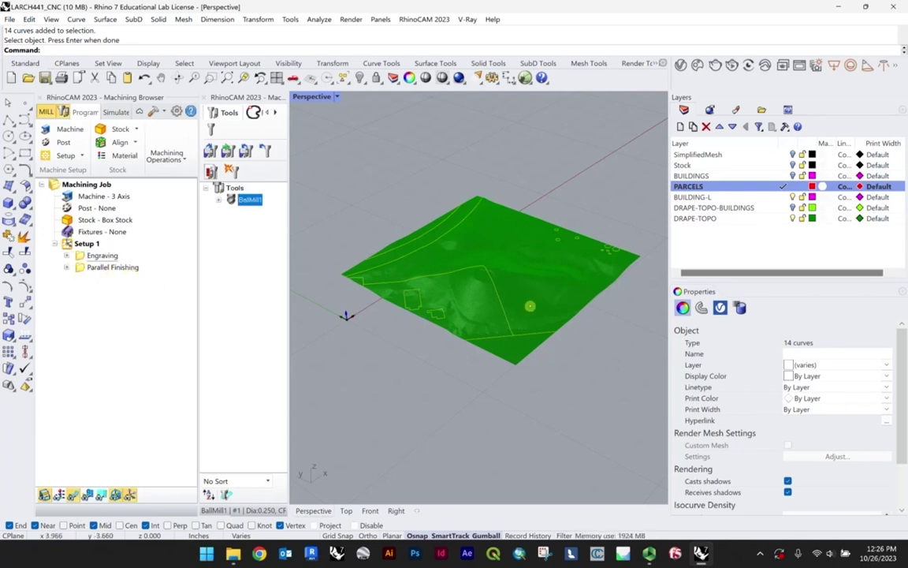
drag(80, 255, 83, 273)
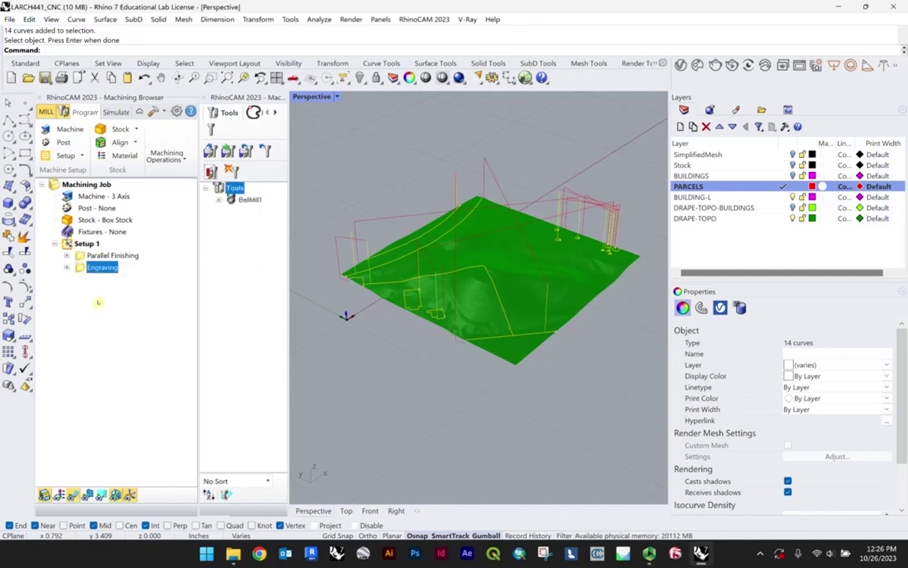
- Simulate all machining operations of Setup 1 on the stock
click(98, 303)
click(85, 244)
right_click(85, 244)
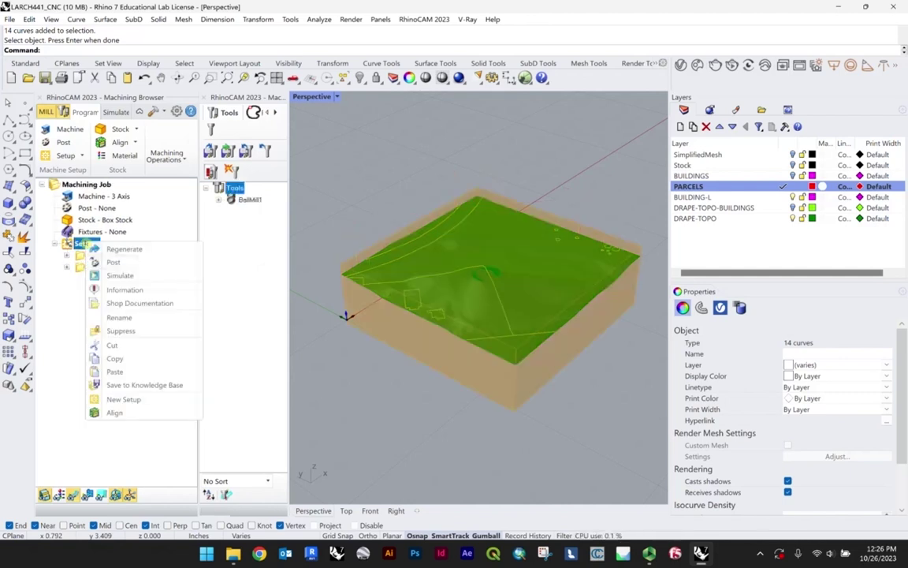
click(120, 275)
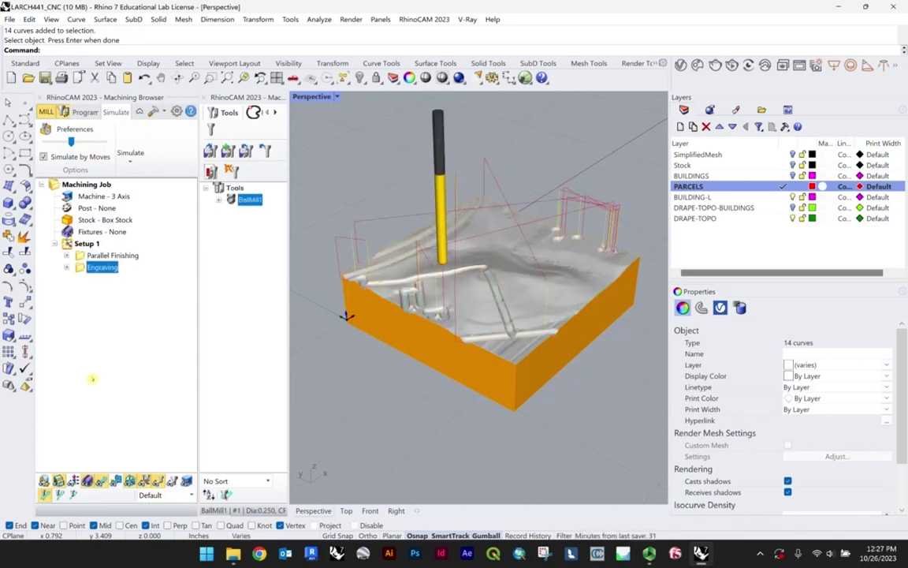
- Inspect the simulated stock from several angles, checking the engraved parcel lines and the surface near the block's edges
right_drag(460, 243, 508, 294)
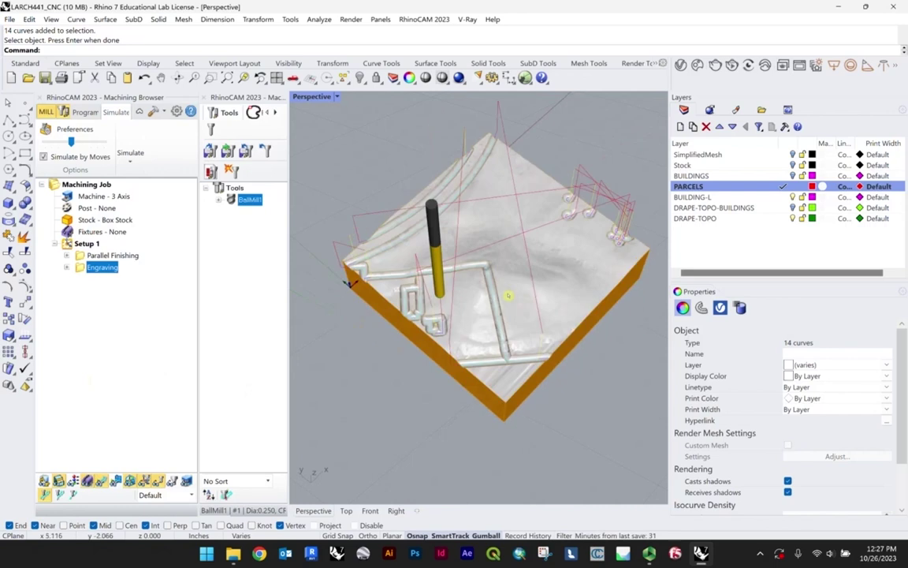
scroll(509, 295, up, 5)
right_drag(485, 261, 529, 229)
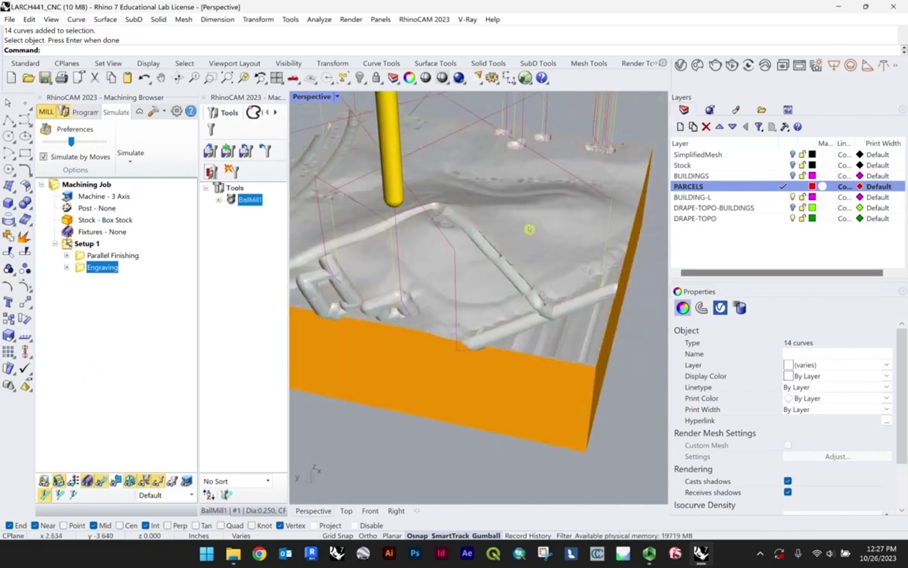
scroll(529, 233, down, 3)
scroll(536, 279, up, 8)
right_drag(526, 276, 529, 281)
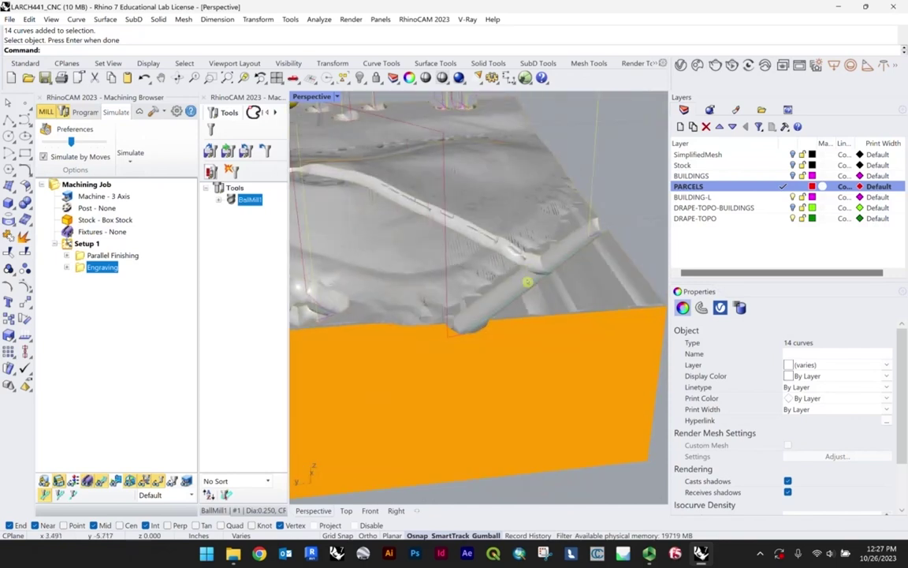
scroll(528, 282, down, 5)
right_drag(447, 284, 385, 291)
mouse_move(461, 241)
right_down()
mouse_move(583, 247)
mouse_move(469, 257)
right_up()
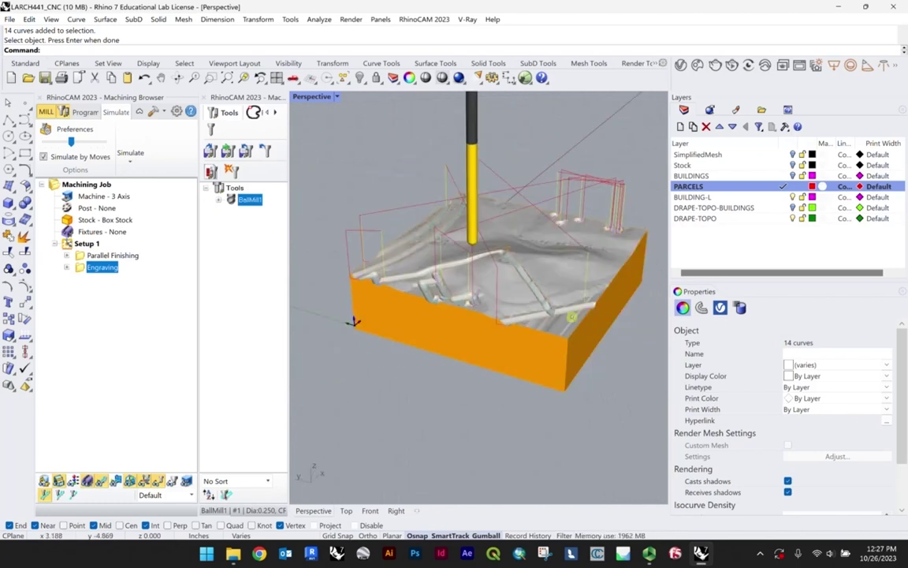
right_drag(575, 316, 558, 276)
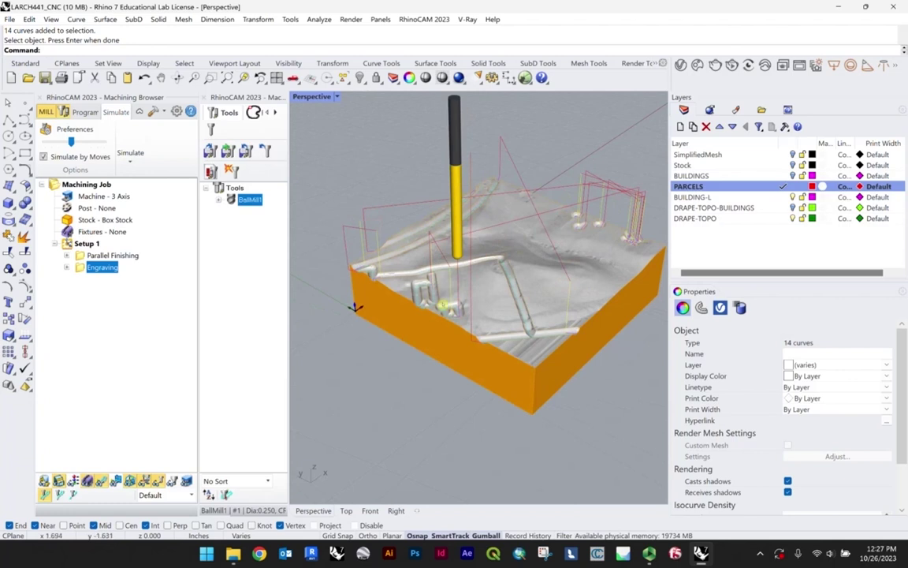
right_drag(443, 306, 566, 266)
right_drag(563, 275, 478, 288)
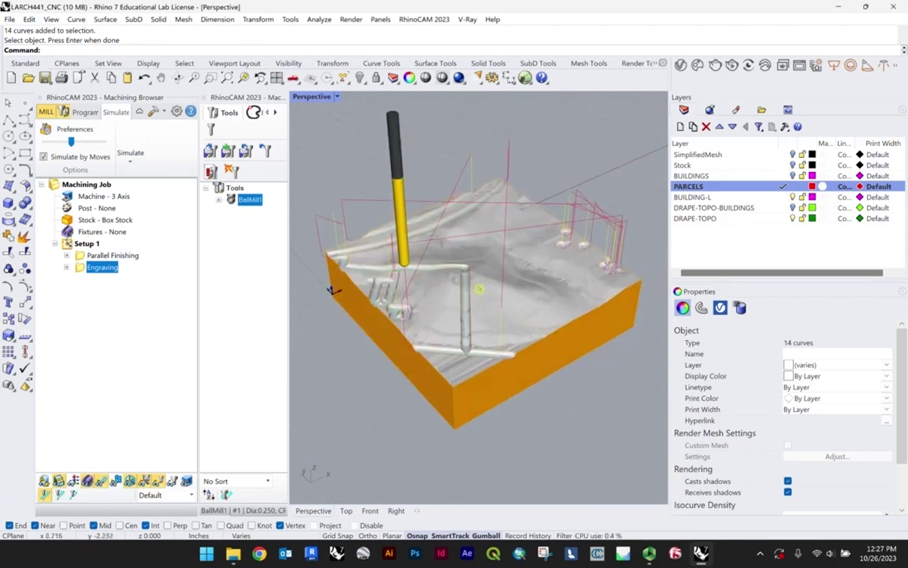
right_drag(587, 255, 526, 256)
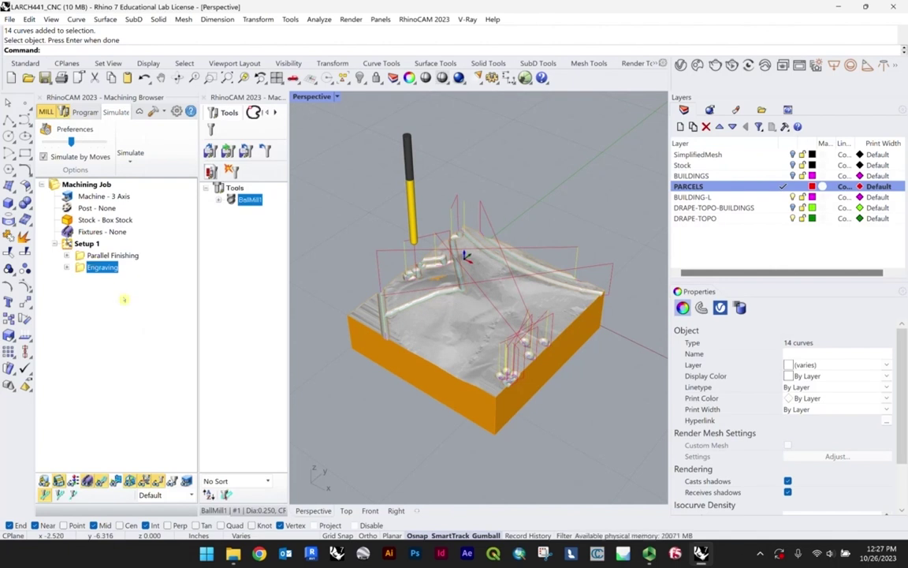
- Examine the simulated engraving from above and close up at the small building outlines, checking the cut detail and remaining material
scroll(581, 258, up, 10)
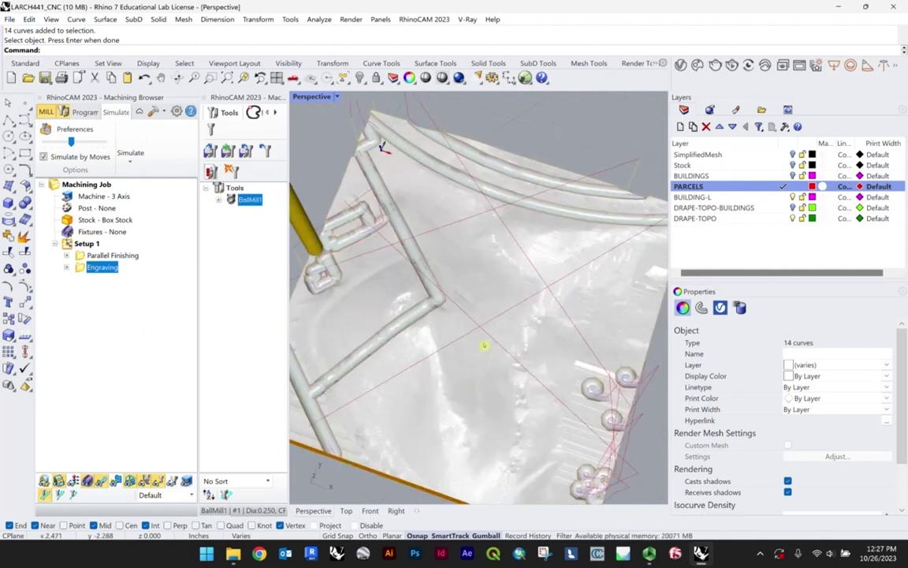
scroll(442, 332, down, 10)
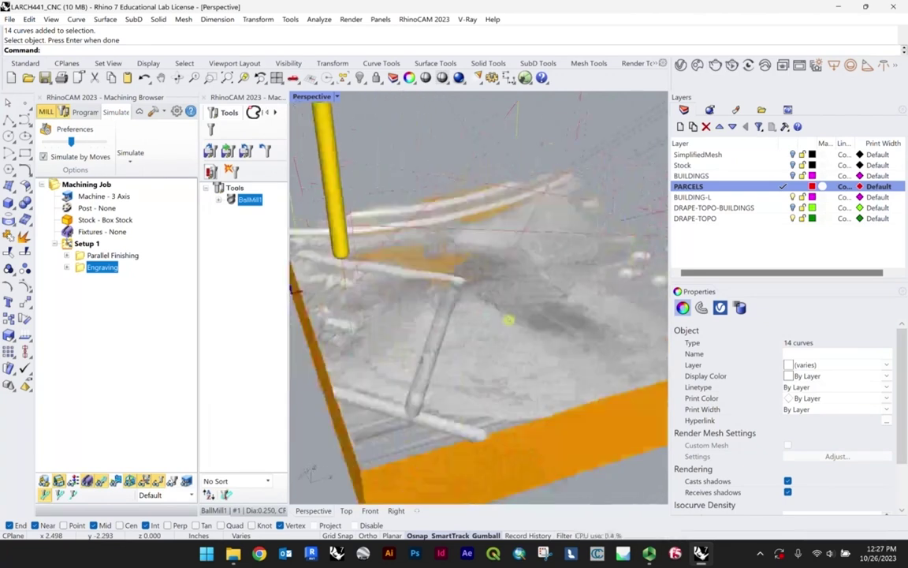
right_drag(470, 336, 477, 345)
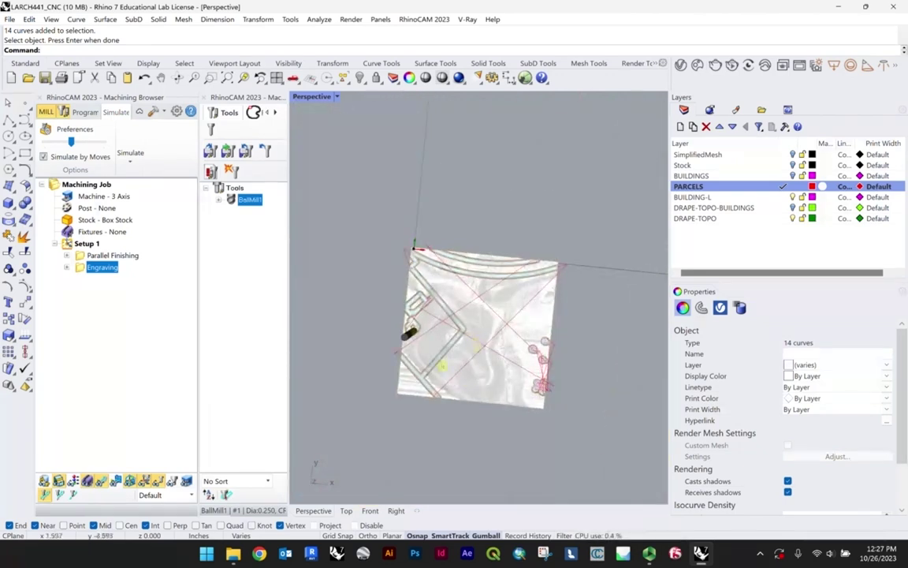
scroll(485, 383, up, 6)
scroll(415, 365, down, 5)
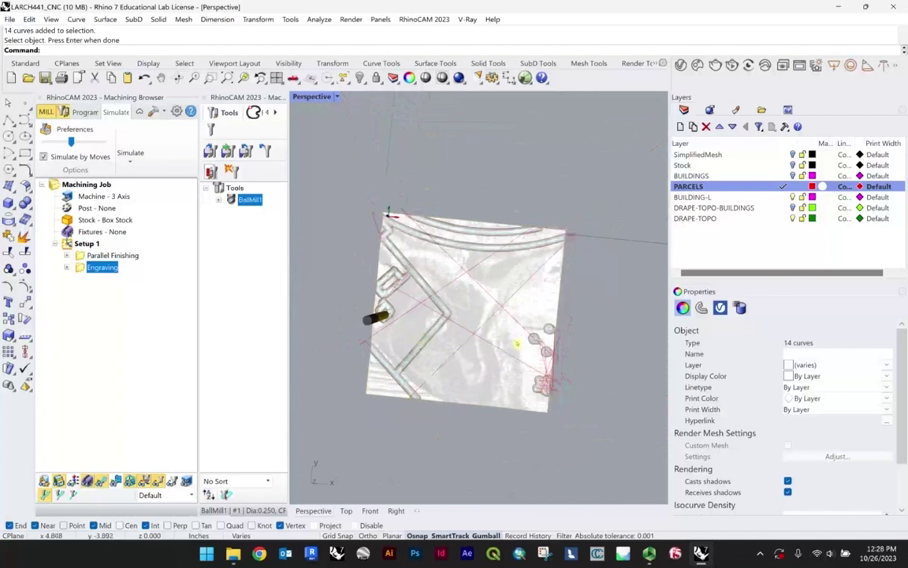
scroll(448, 365, up, 4)
right_drag(521, 327, 547, 282)
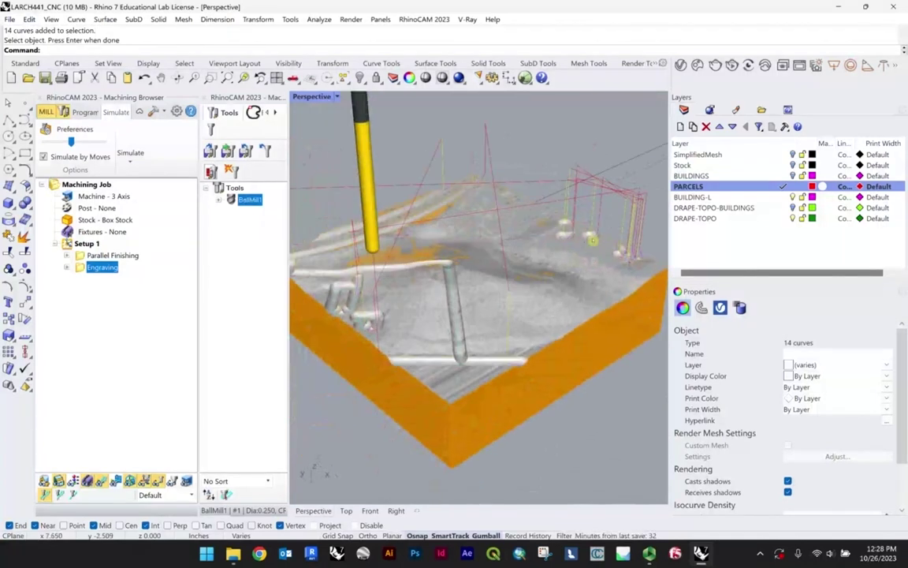
scroll(595, 227, up, 3)
scroll(555, 234, up, 3)
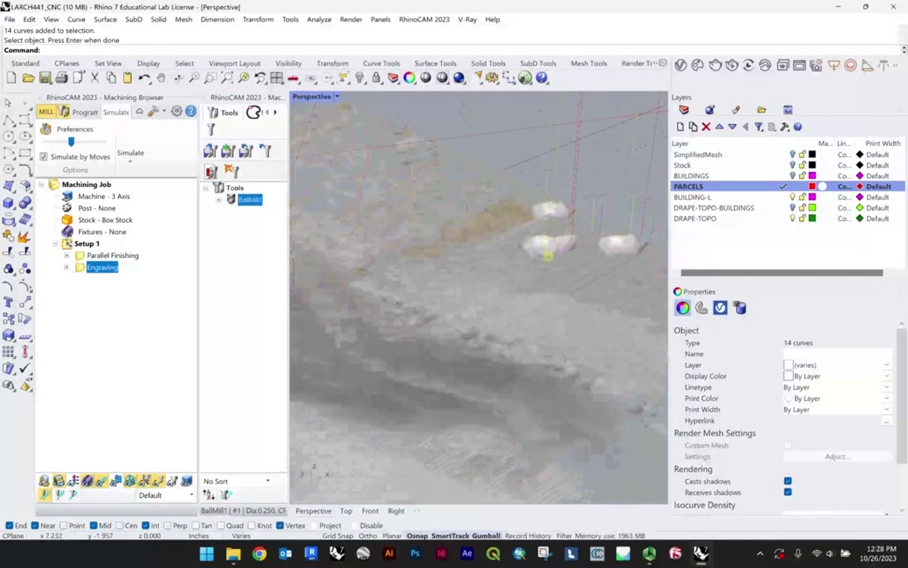
scroll(532, 249, down, 5)
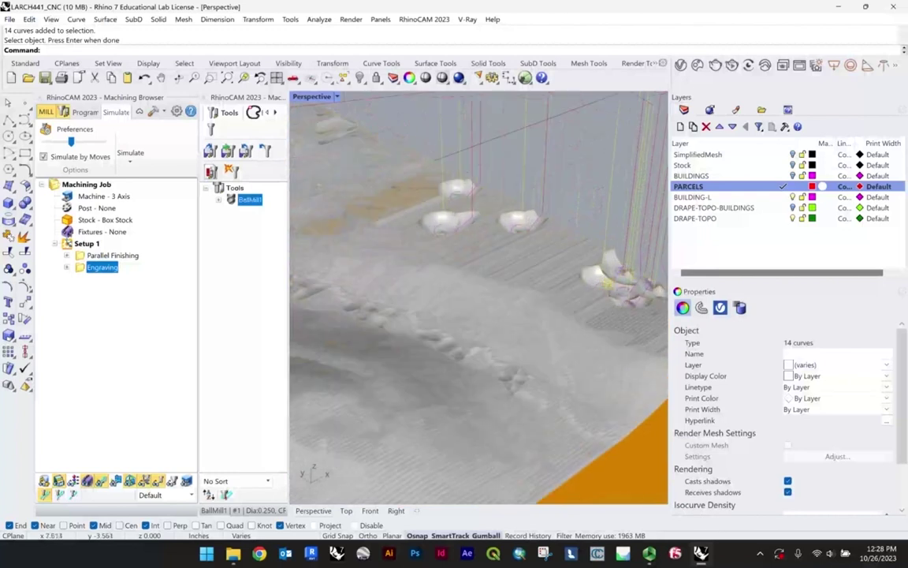
scroll(481, 288, down, 4)
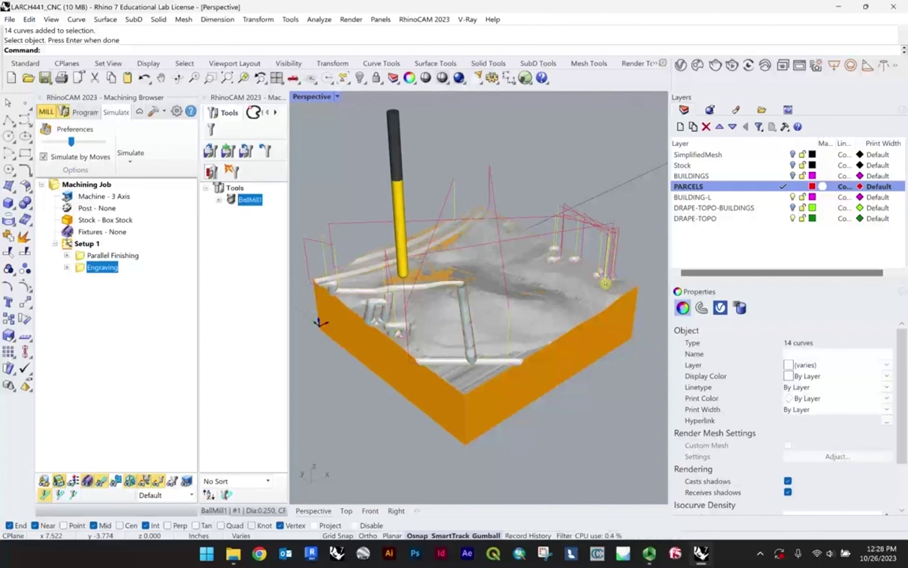
scroll(599, 272, up, 2)
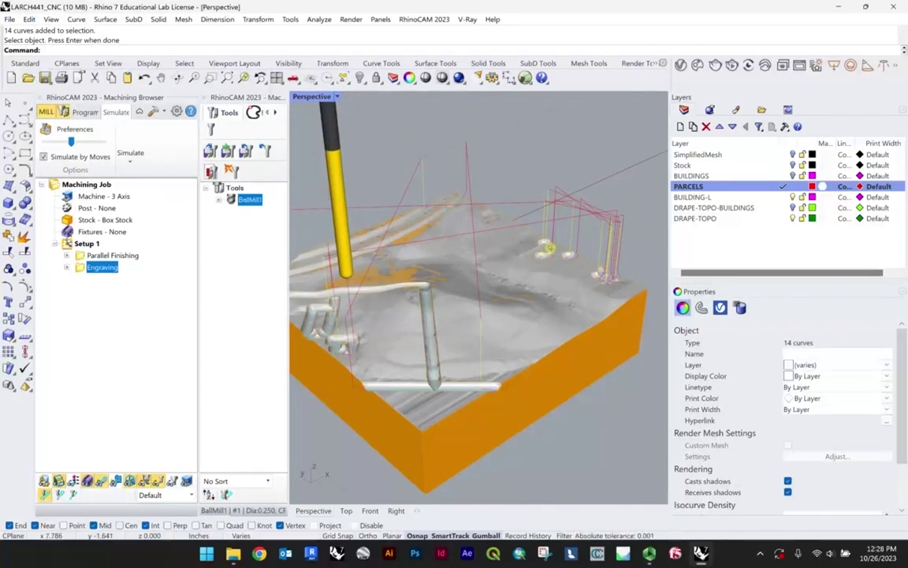
right_drag(473, 276, 473, 308)
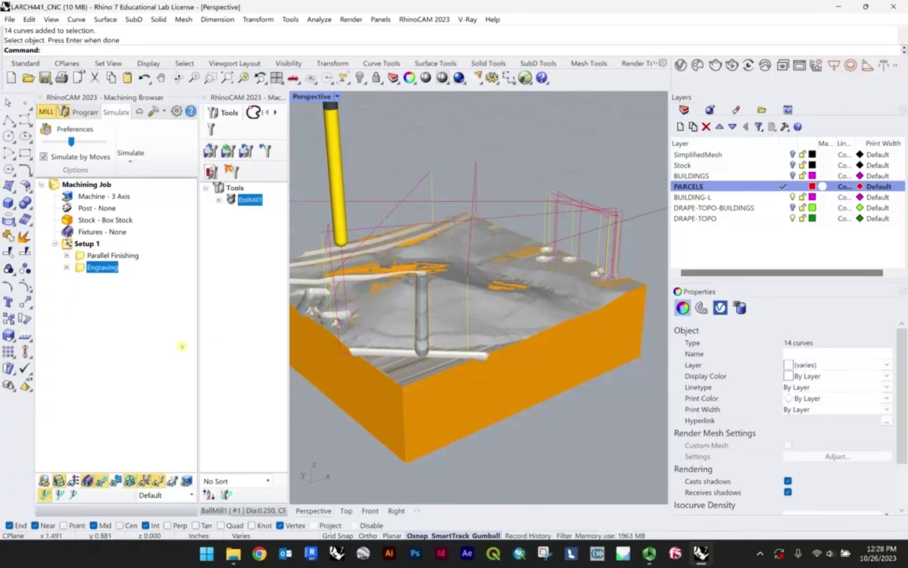
- Return to the machining program and try to post the Parallel Finishing operation
click(84, 112)
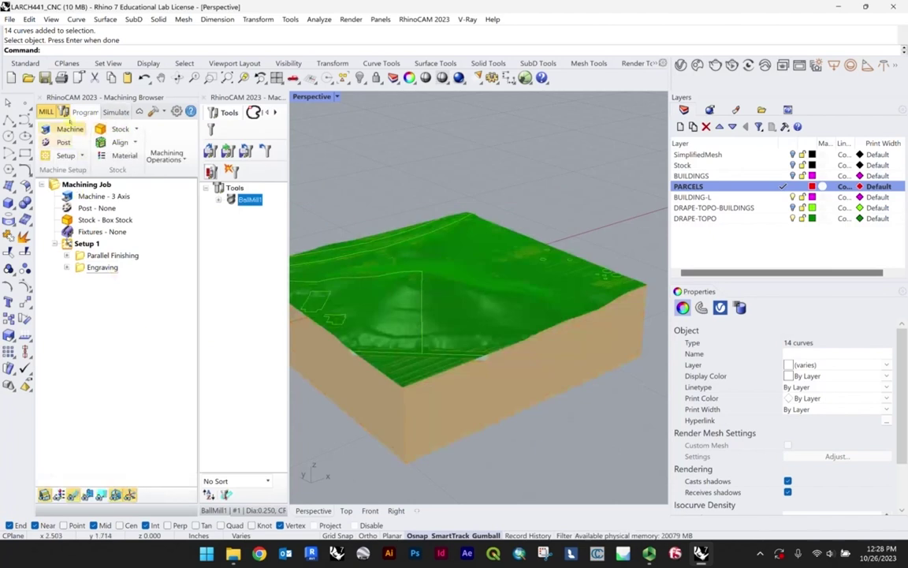
scroll(512, 310, down, 3)
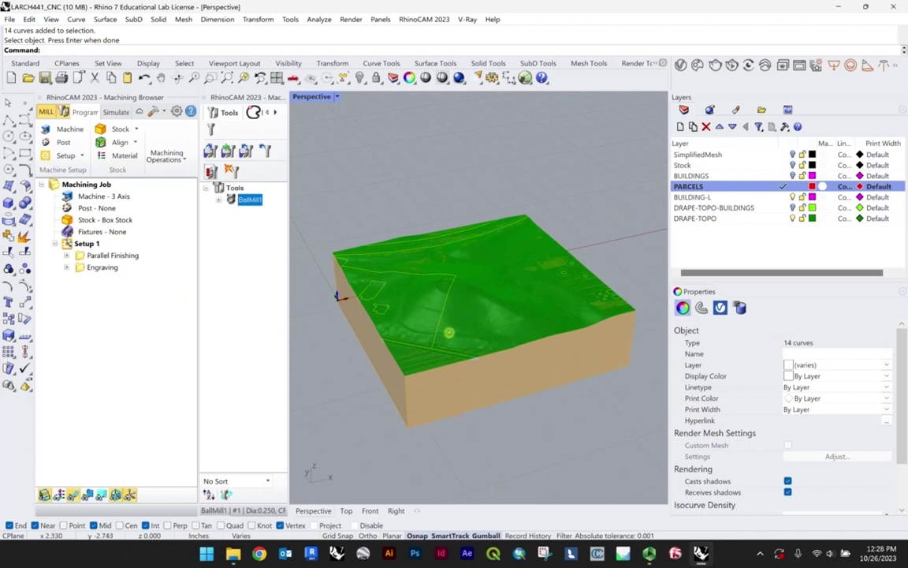
click(101, 256)
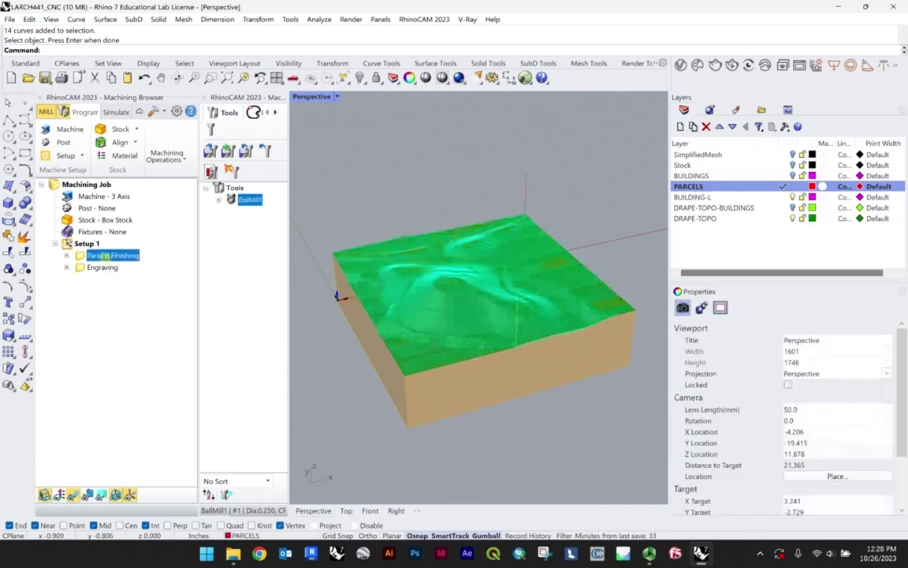
right_click(101, 256)
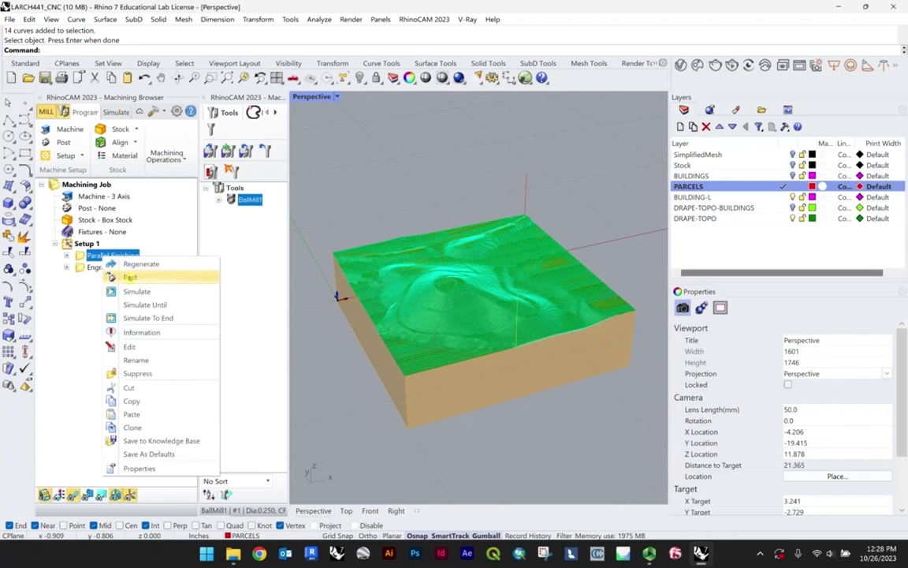
click(130, 278)
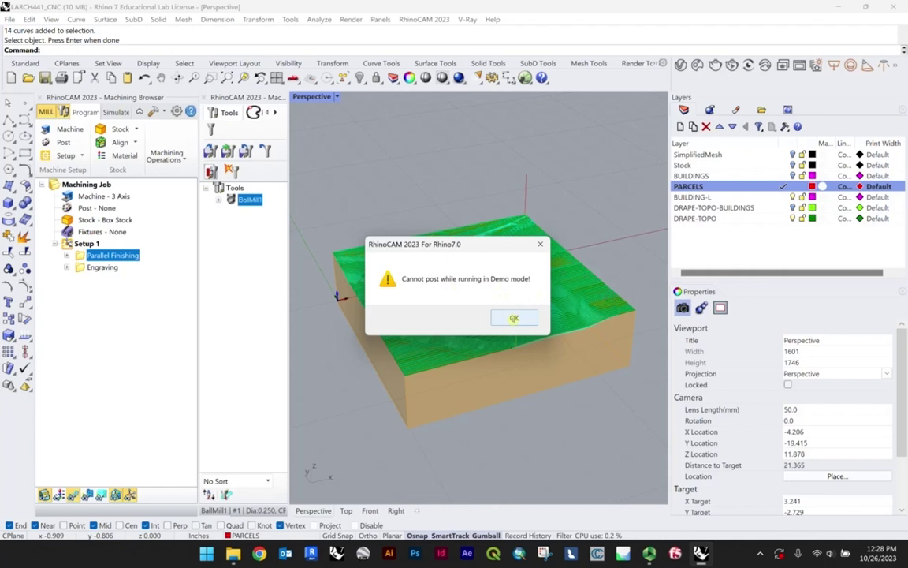
click(513, 317)
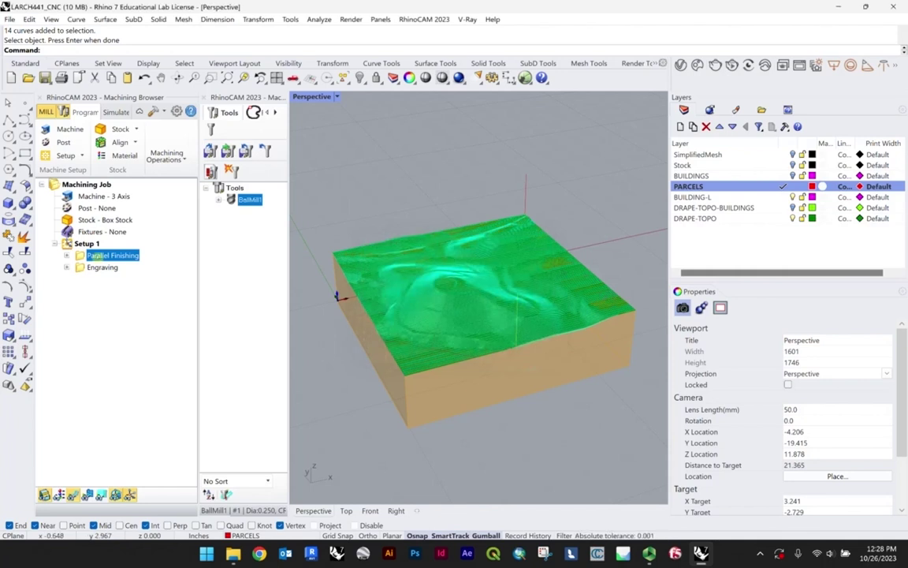
right_click(96, 255)
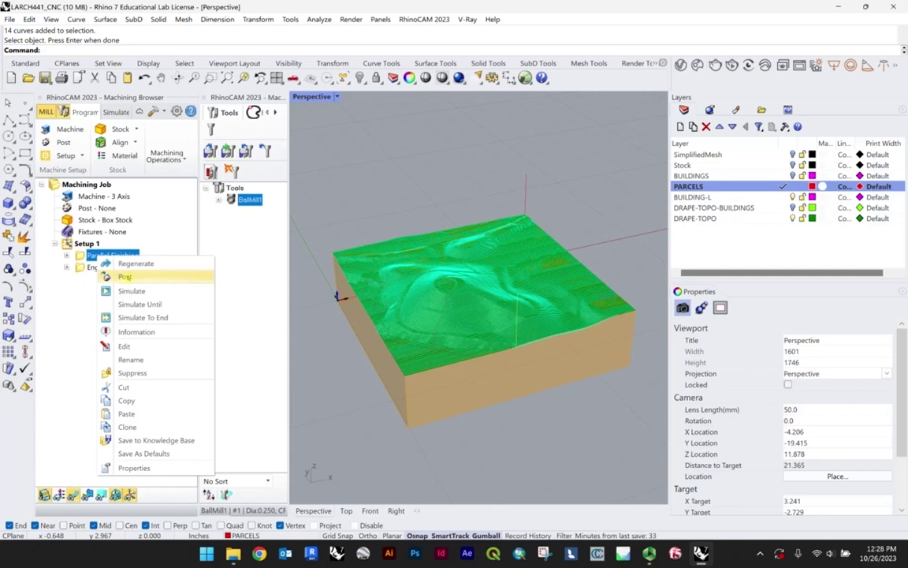
click(136, 263)
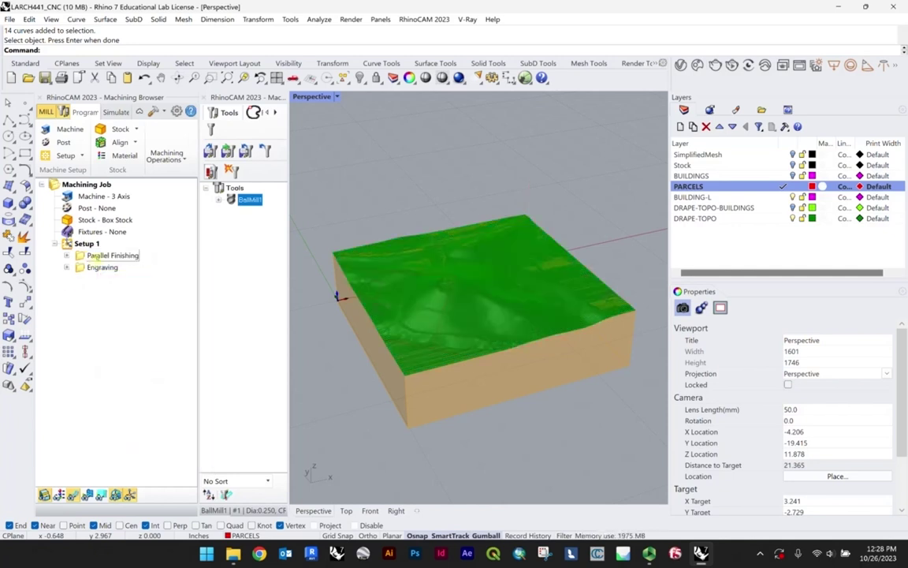
right_click(97, 254)
key(Escape)
right_click(87, 255)
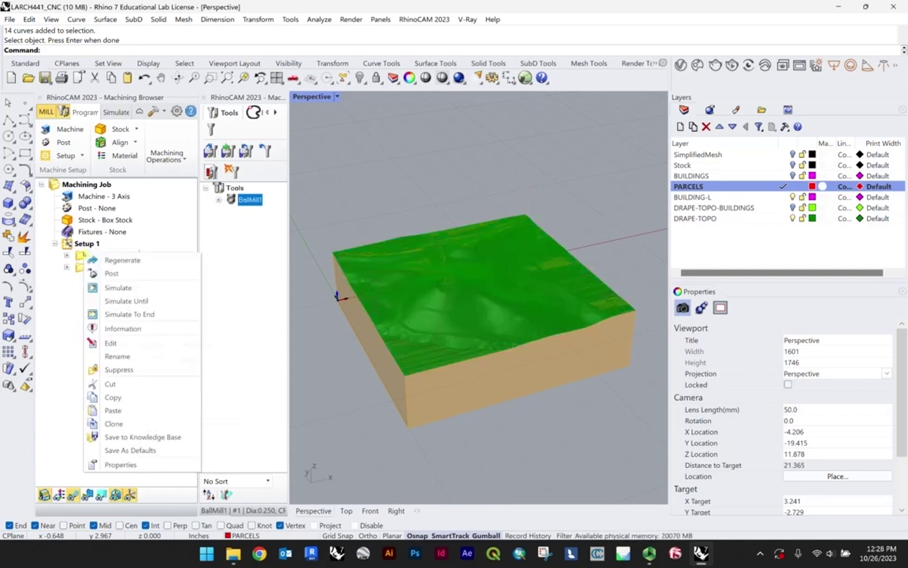
key(Escape)
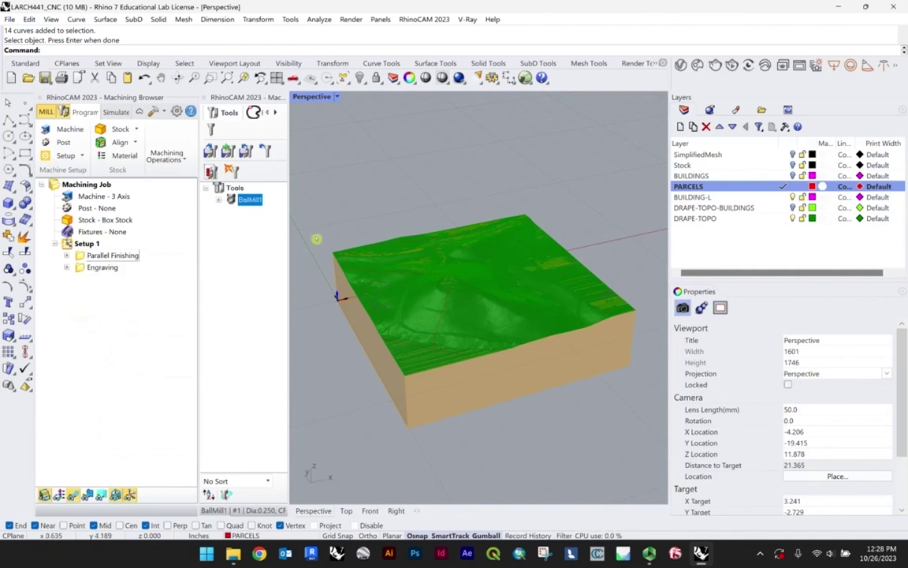
right_drag(379, 299, 434, 298)
click(86, 183)
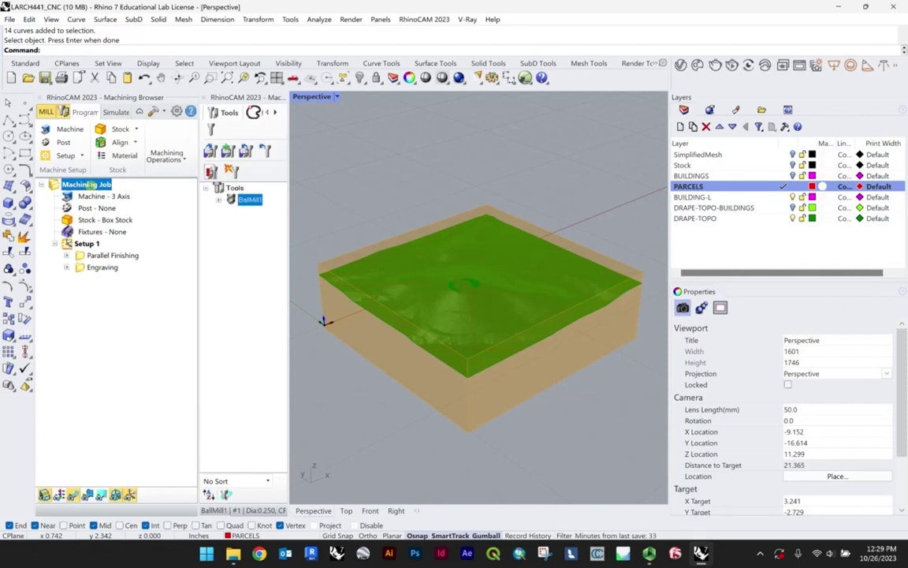
right_click(89, 183)
click(87, 242)
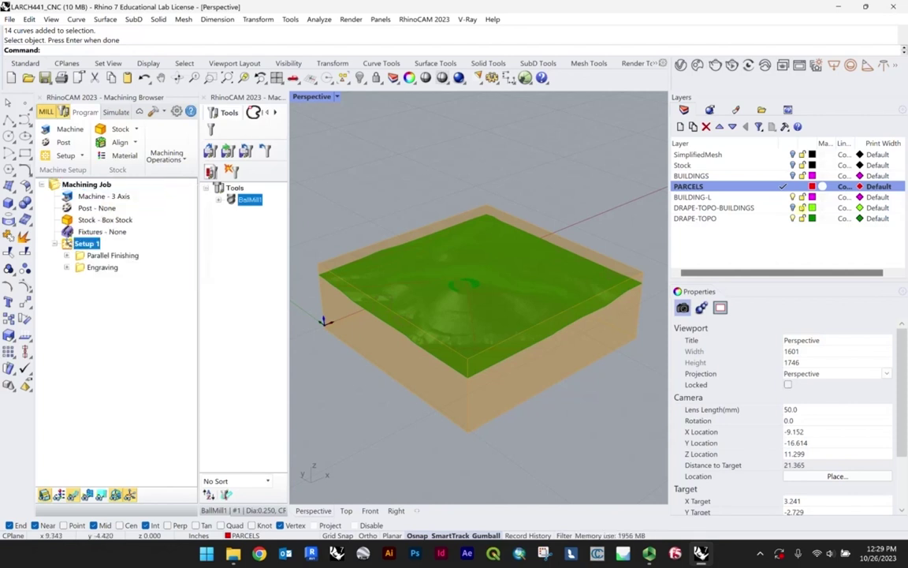
- Show the DRAPE-TOPO-BUILDINGS layer and hide the DRAPE-TOPO layer, leaving only the terrain with draped buildings
click(794, 208)
scroll(552, 244, up, 5)
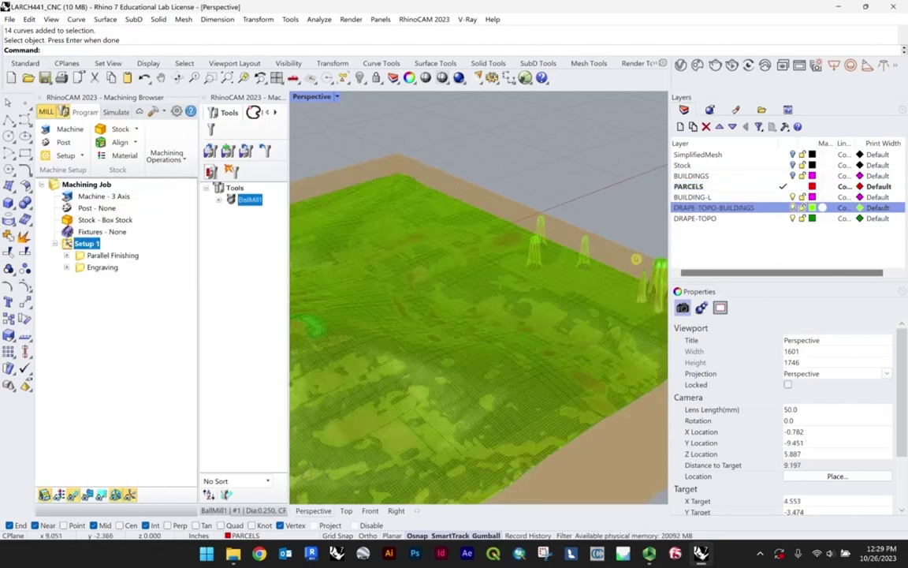
scroll(504, 236, down, 5)
right_drag(504, 237, 477, 224)
scroll(499, 252, up, 4)
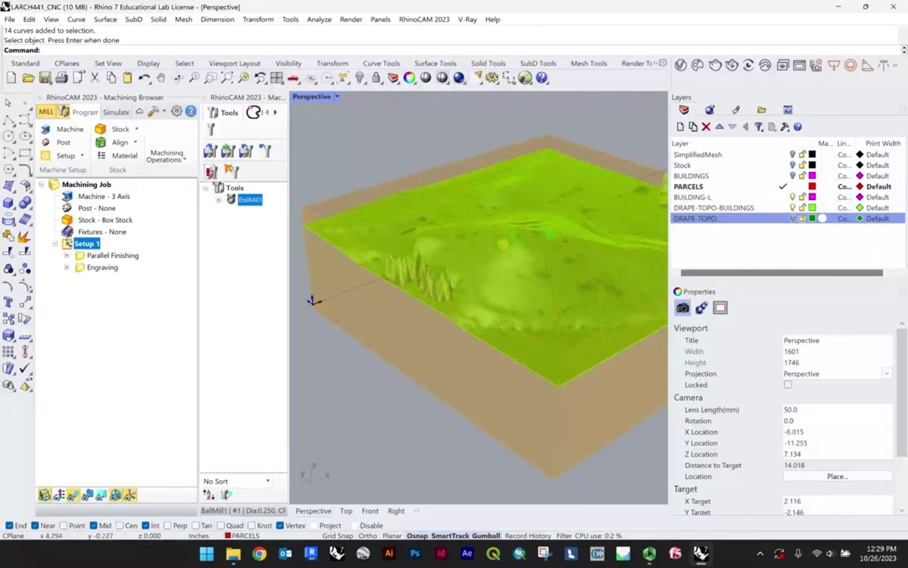
shift+right_drag(313, 300, 307, 264)
- Remove the Parallel Finishing and Engraving operations from Setup 1
click(96, 256)
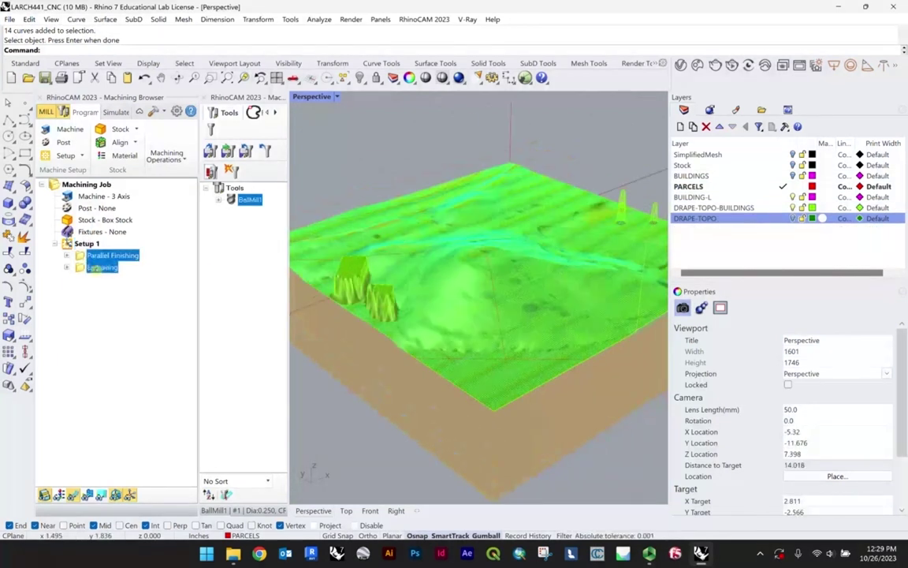
right_click(93, 267)
click(131, 397)
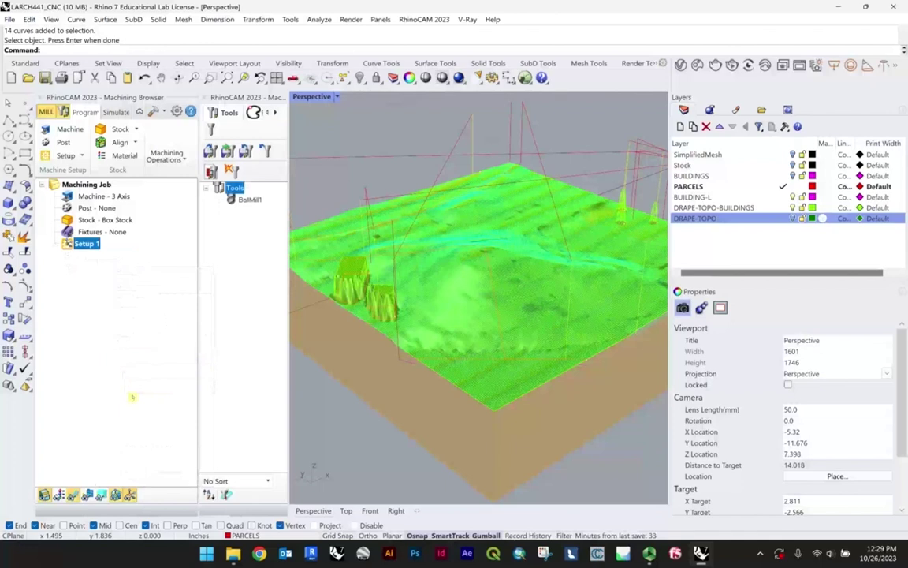
- Examine the building-draped terrain up close, checking the mesh around the isolated tall buildings along the far edge
scroll(449, 262, down, 3)
scroll(474, 268, up, 6)
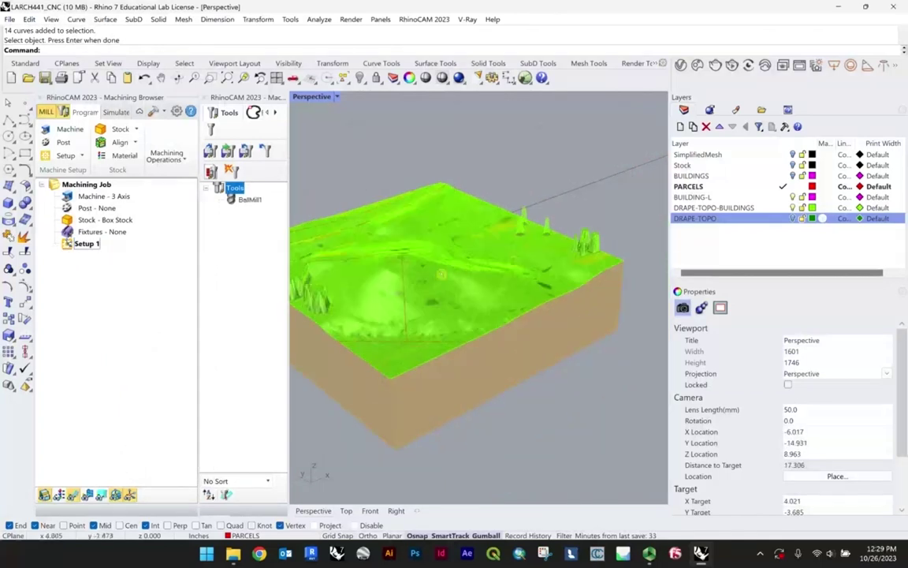
scroll(489, 275, down, 3)
scroll(552, 233, up, 7)
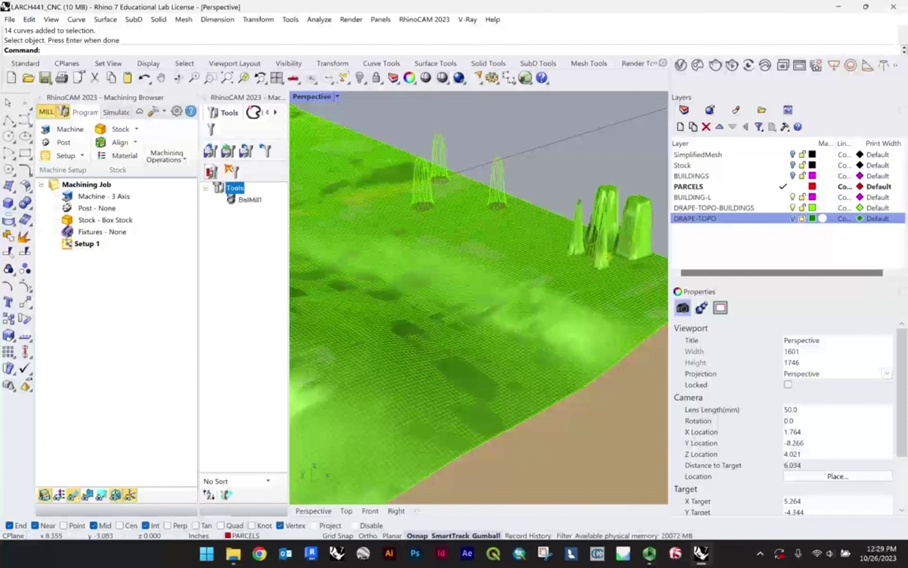
scroll(547, 231, down, 8)
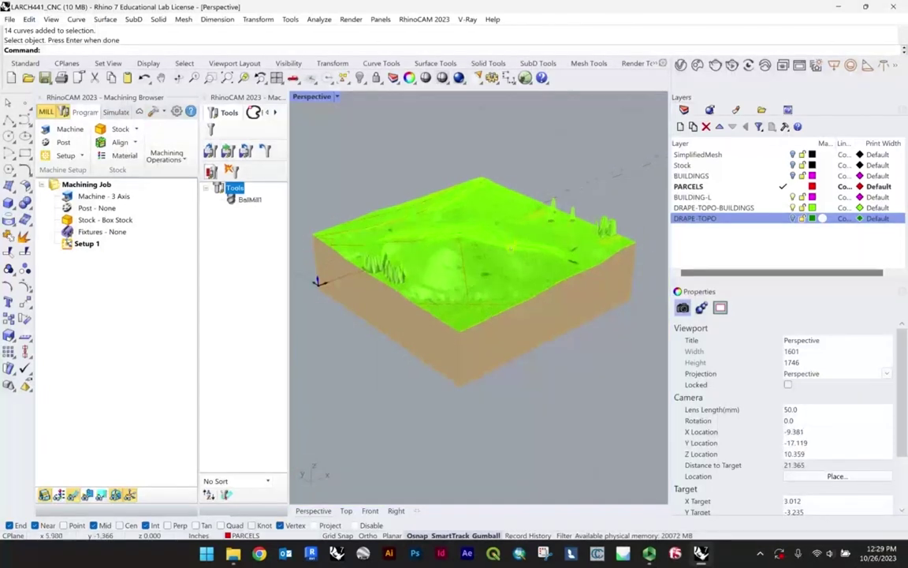
right_drag(508, 248, 495, 240)
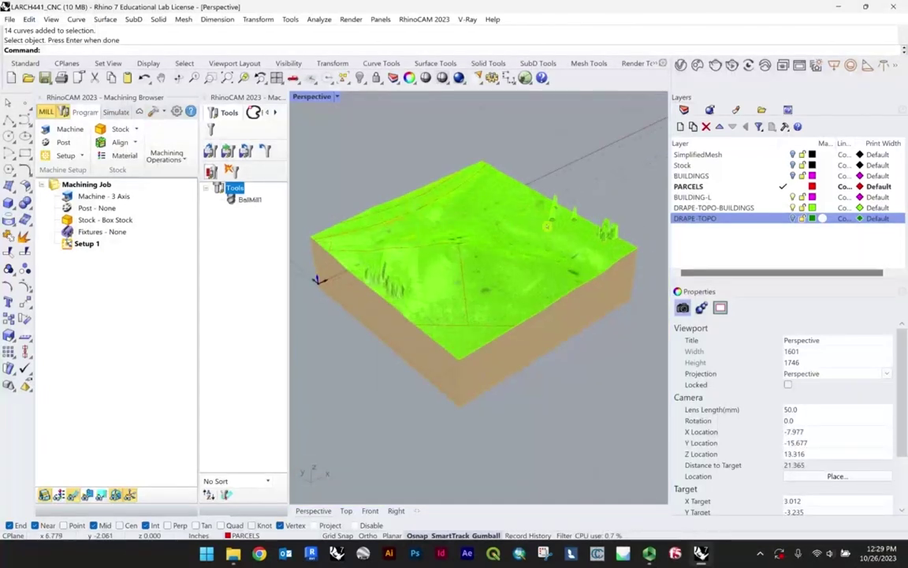
scroll(562, 241, up, 5)
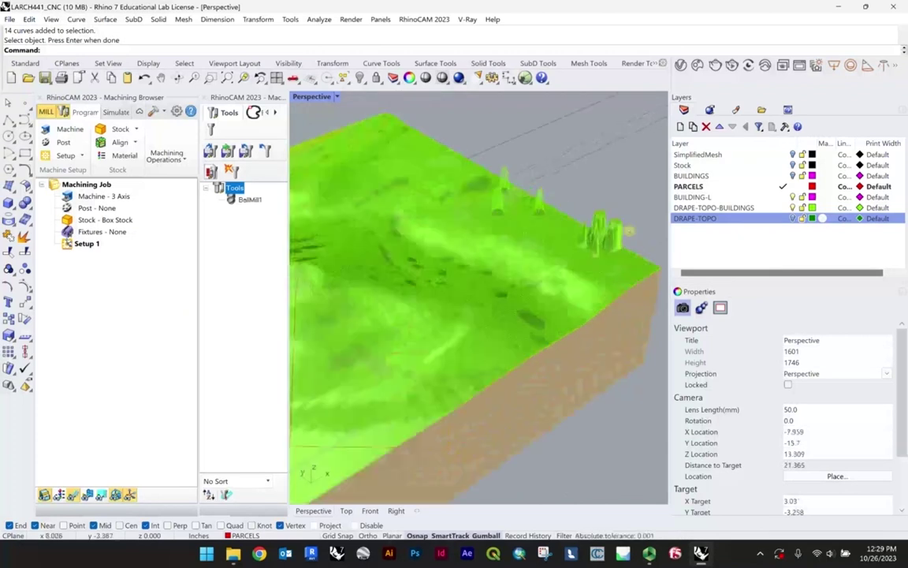
right_drag(596, 216, 549, 189)
scroll(454, 244, up, 6)
scroll(563, 189, down, 12)
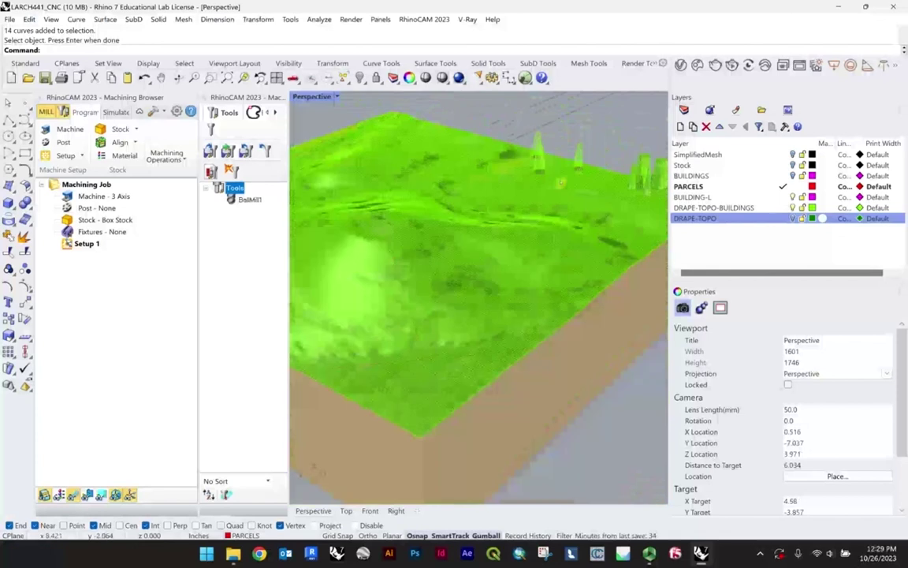
- Examine the building cluster beside the hill on the draped terrain from several angles, checking its sloped walls
scroll(509, 171, up, 3)
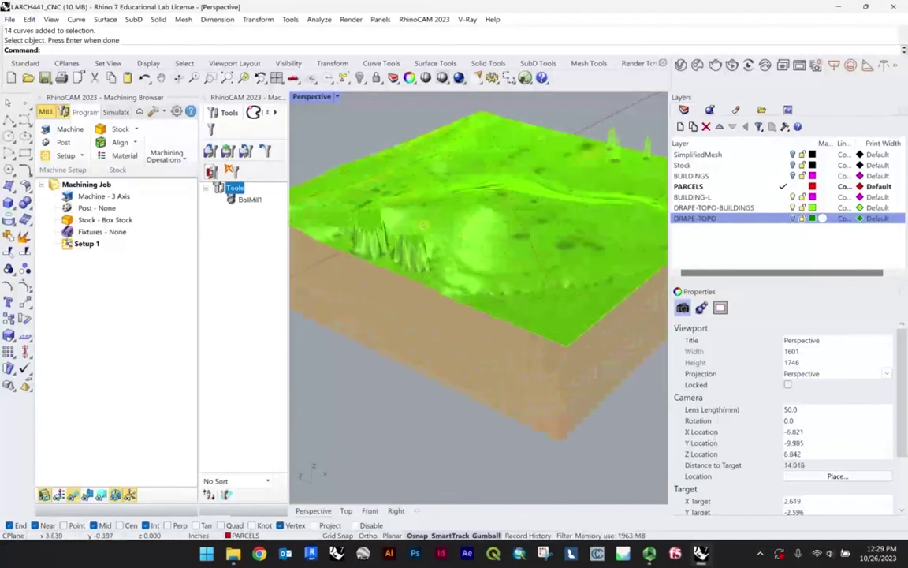
right_drag(424, 225, 367, 208)
scroll(304, 268, up, 3)
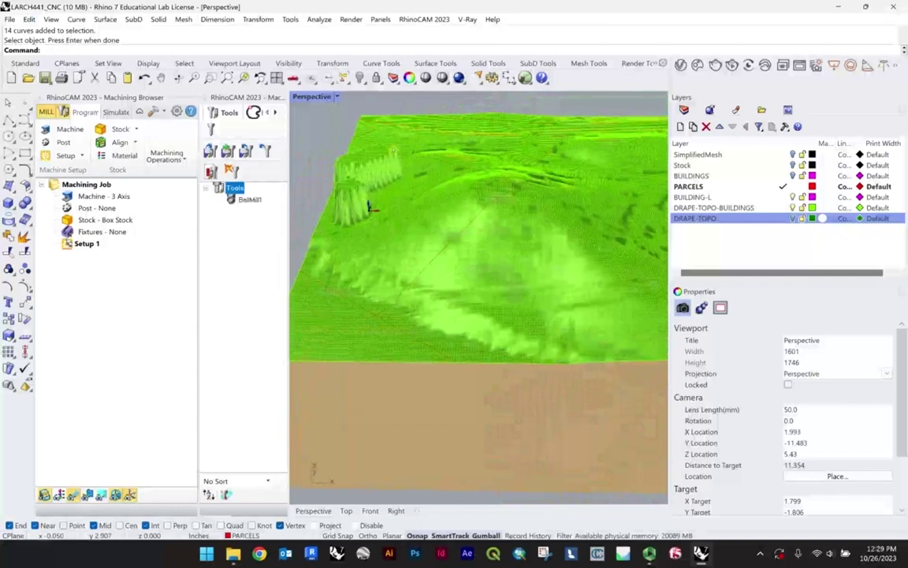
scroll(438, 282, down, 6)
right_drag(435, 264, 371, 257)
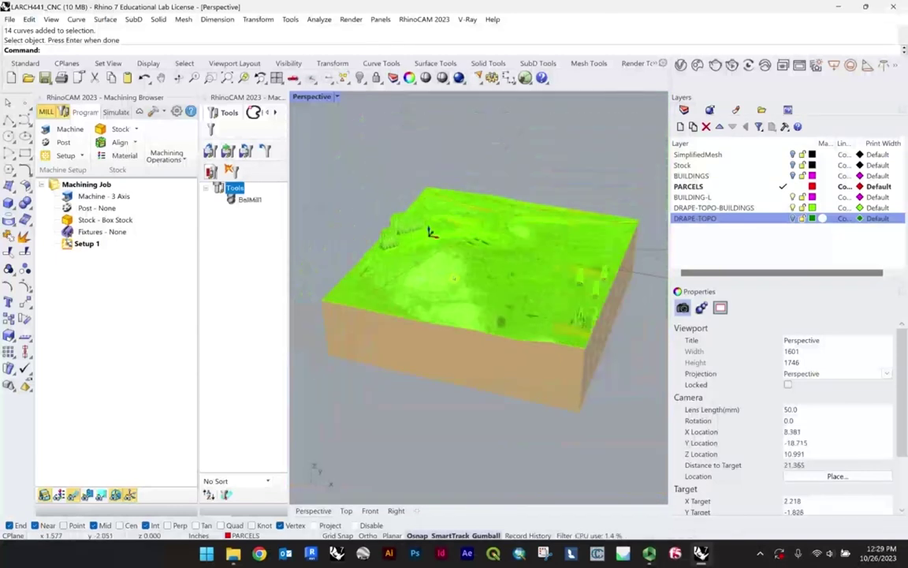
right_drag(429, 231, 317, 271)
scroll(512, 237, up, 2)
scroll(473, 237, down, 2)
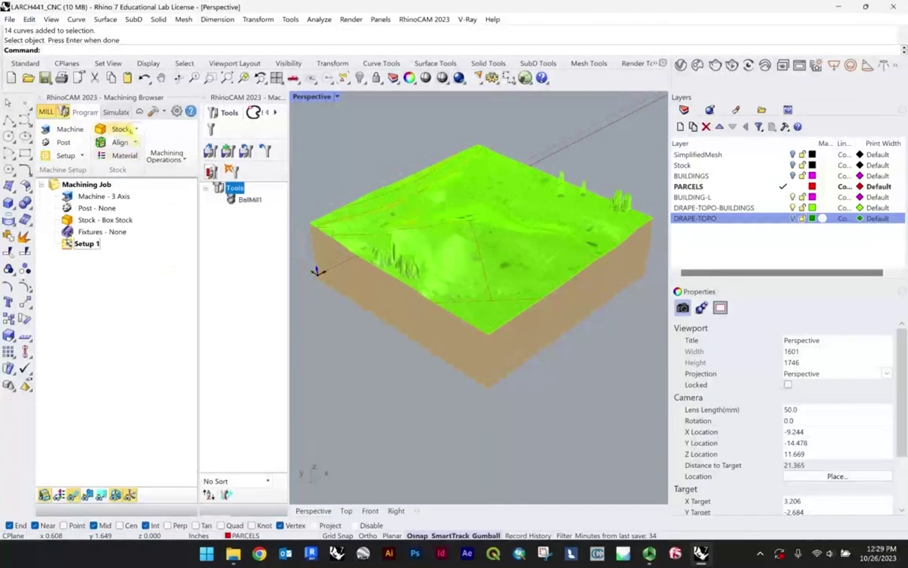
- Start a new 3-axis advanced Spiral Machining operation in Setup 1
click(120, 129)
click(120, 129)
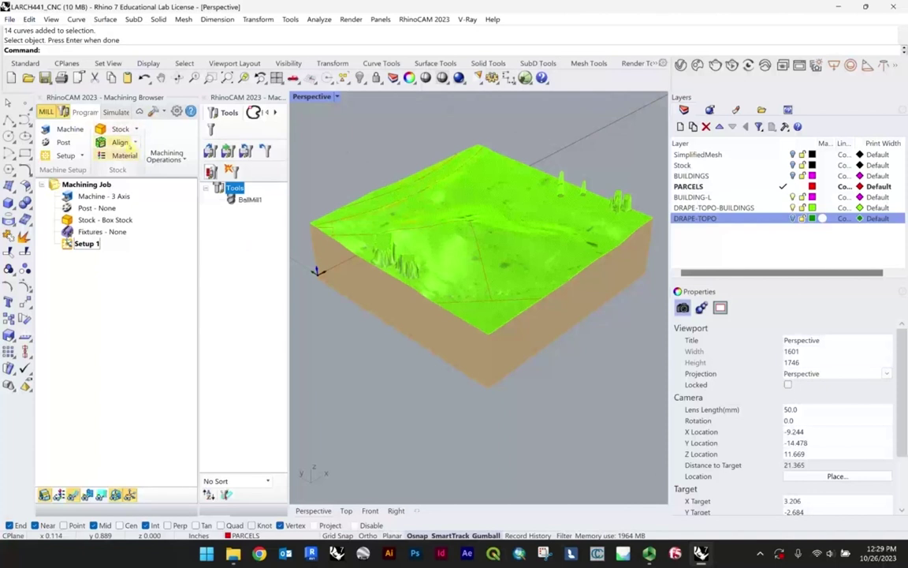
click(179, 160)
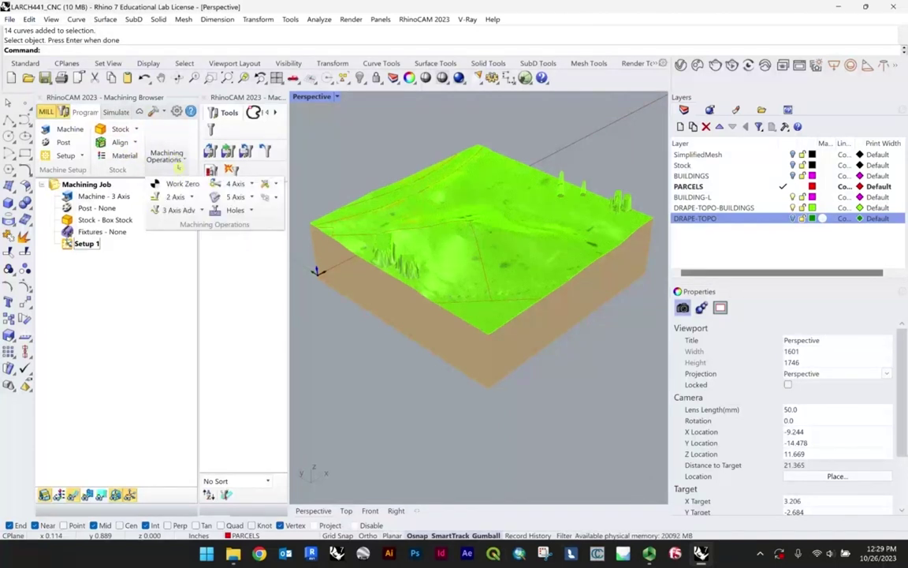
click(178, 210)
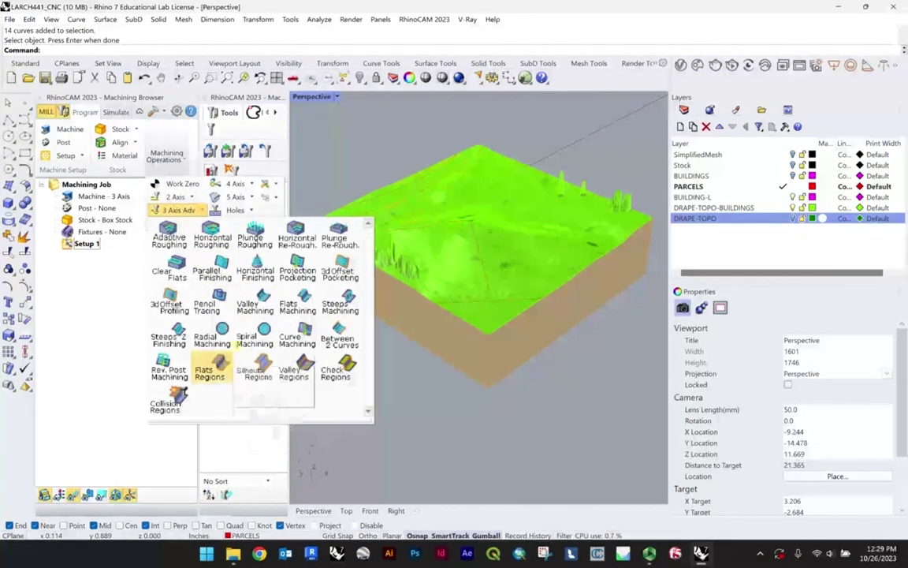
click(255, 336)
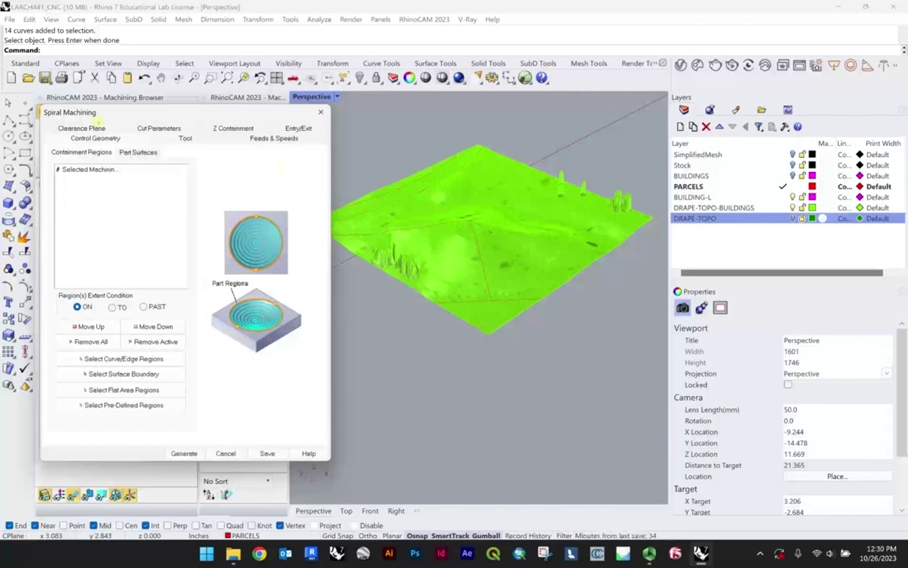
- Review the Spiral Machining operation's clearance plane, tool, Z containment and control geometry settings
click(89, 129)
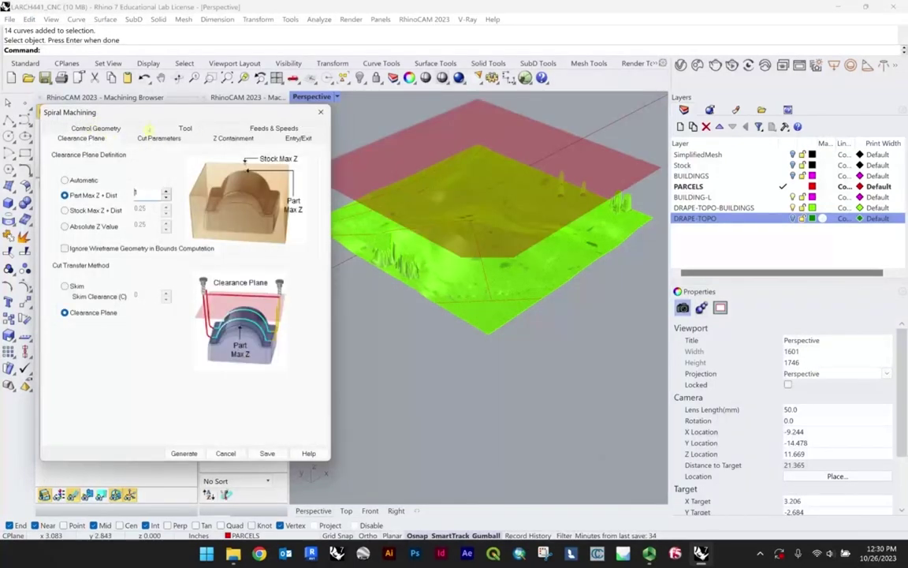
click(185, 128)
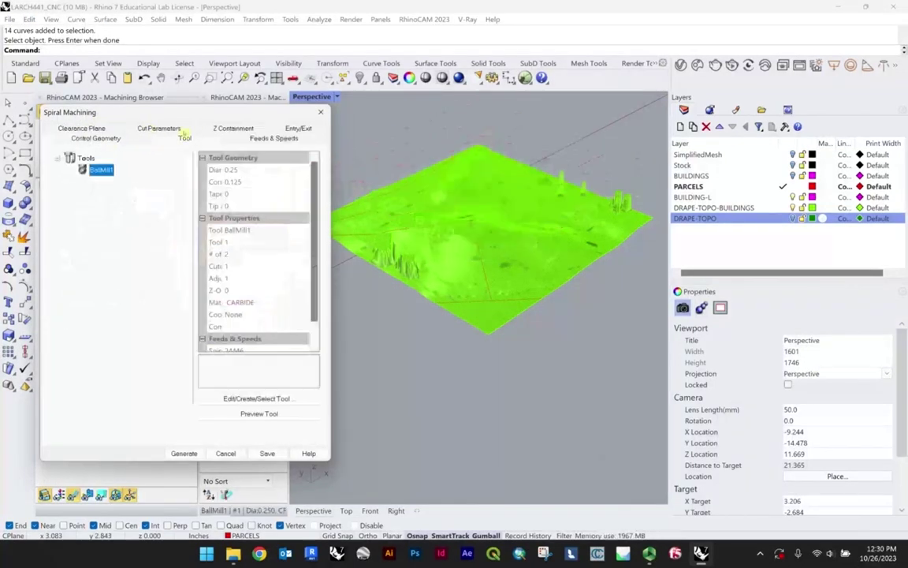
click(115, 138)
click(217, 126)
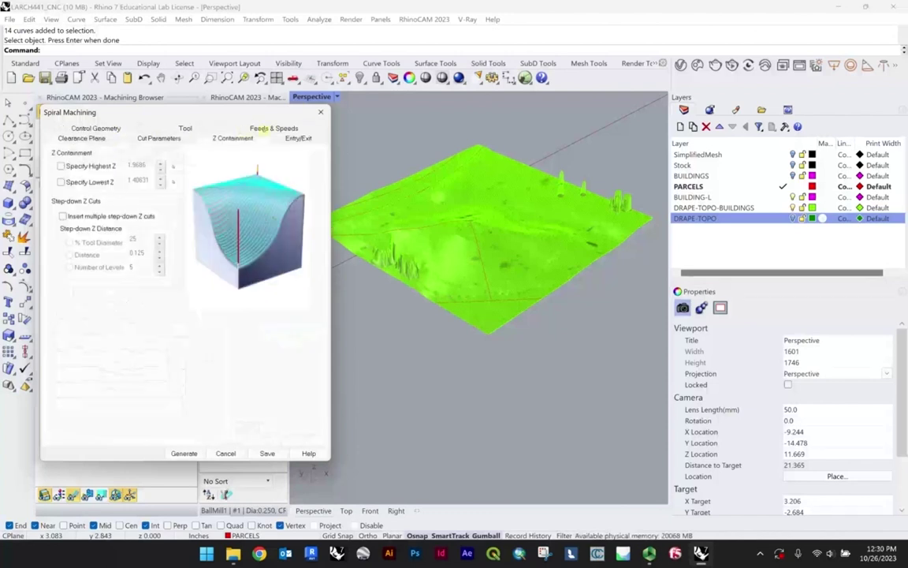
click(92, 129)
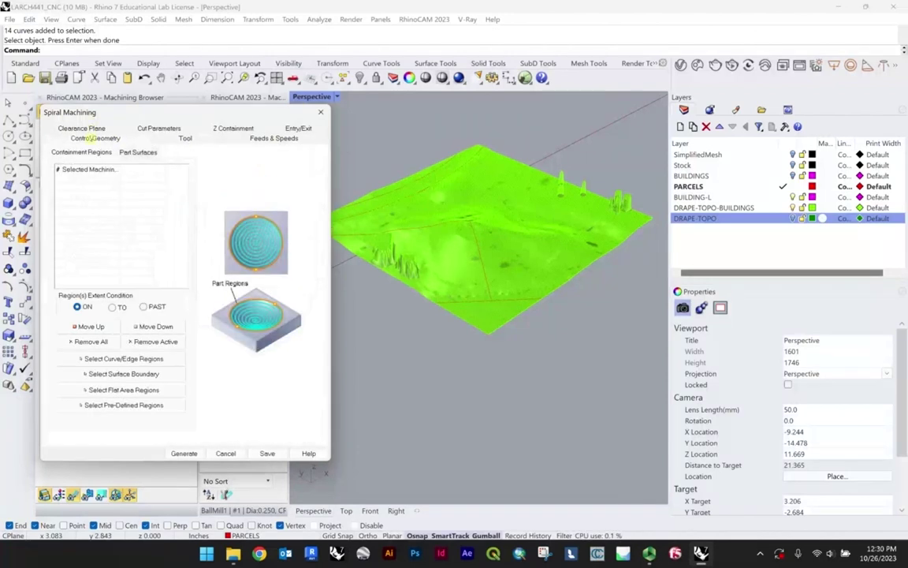
- Generate the Spiral Machining toolpath with its stepover defined as a percentage of the tool diameter
click(165, 128)
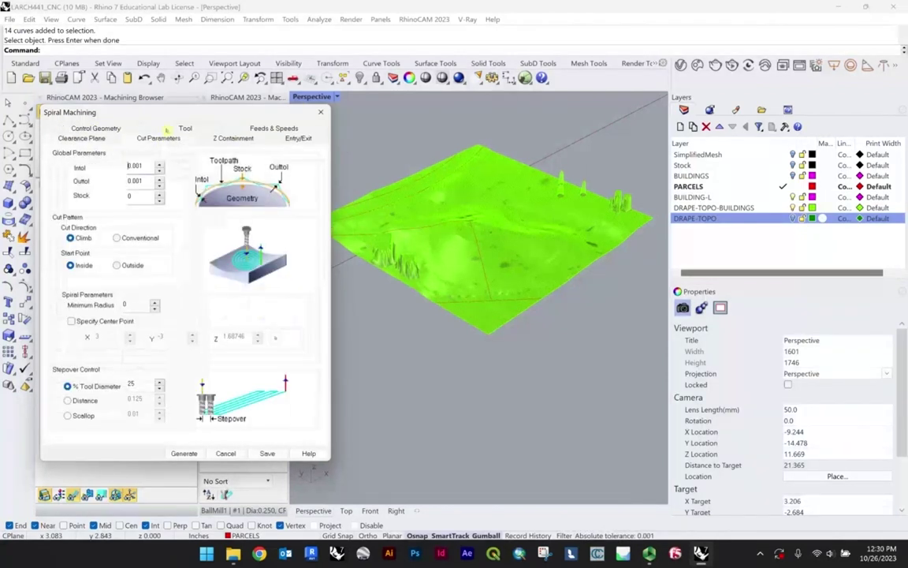
double_click(136, 384)
click(184, 453)
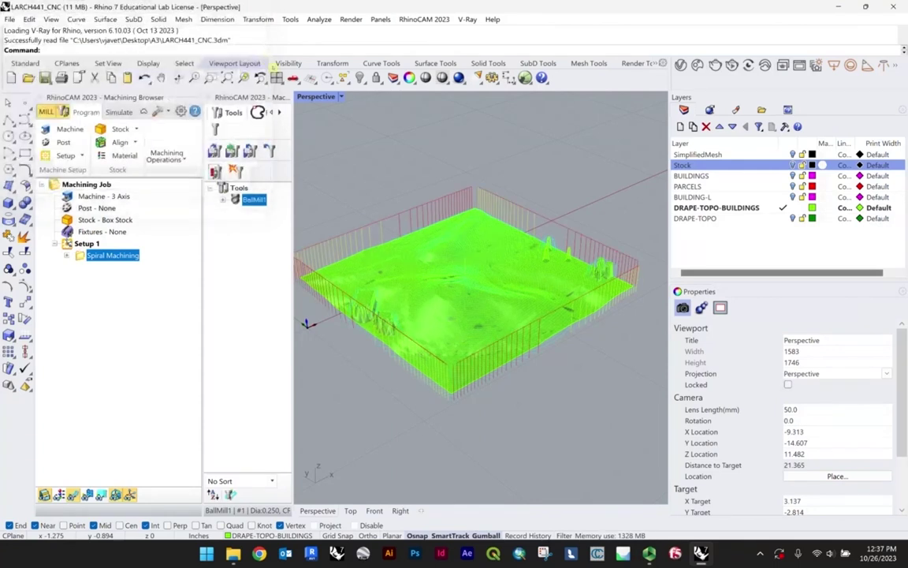
- Simulate the Spiral Machining operation on the box stock
shift+right_drag(415, 323, 429, 307)
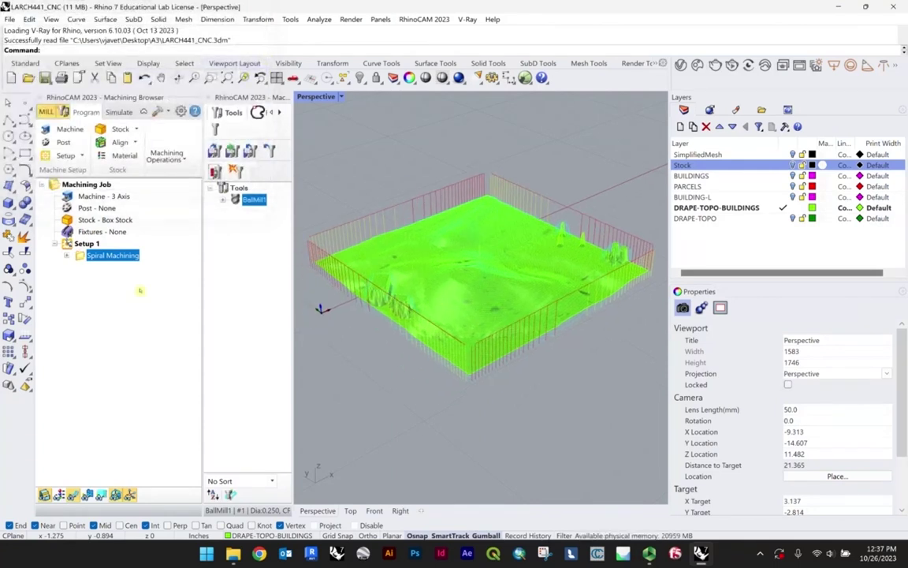
right_click(113, 259)
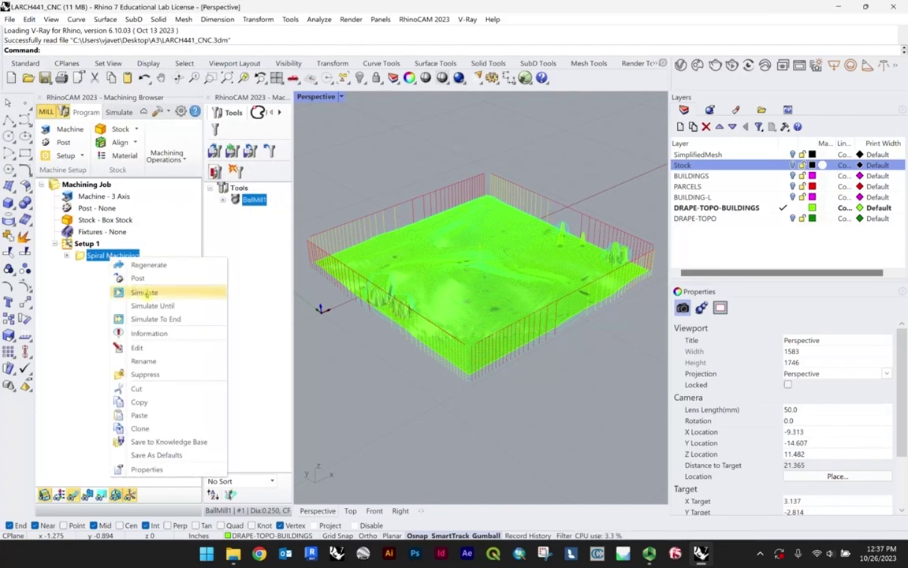
click(144, 292)
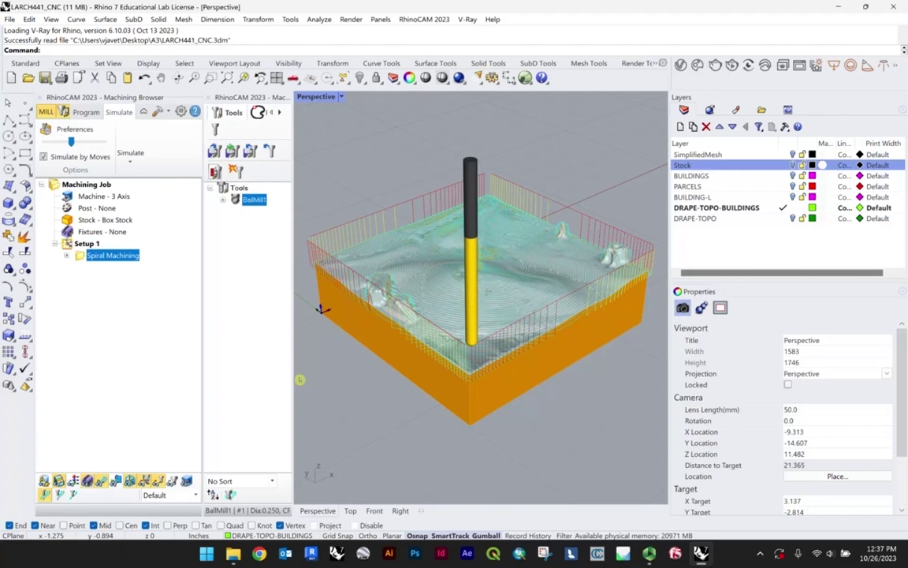
- Inspect the simulated spiral cut from several angles, checking the concentric tool marks across the terrain surface
scroll(376, 320, down, 2)
scroll(473, 315, up, 8)
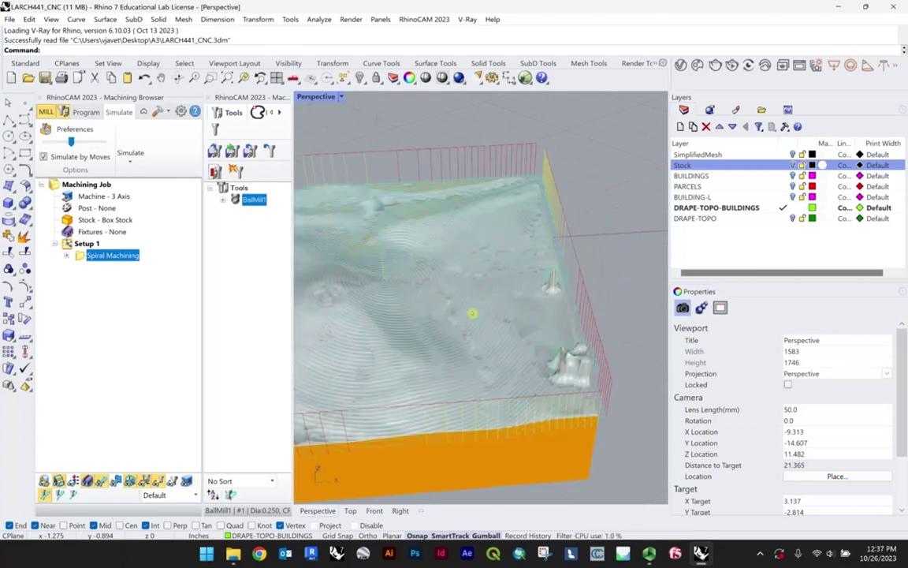
scroll(496, 305, up, 4)
scroll(470, 302, down, 4)
right_drag(471, 302, 497, 281)
scroll(484, 270, up, 4)
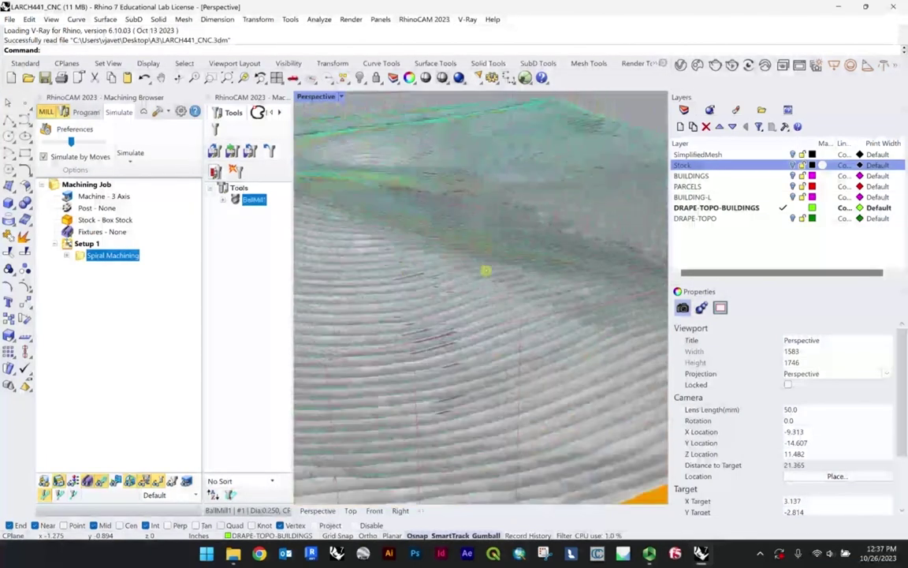
scroll(454, 213, down, 3)
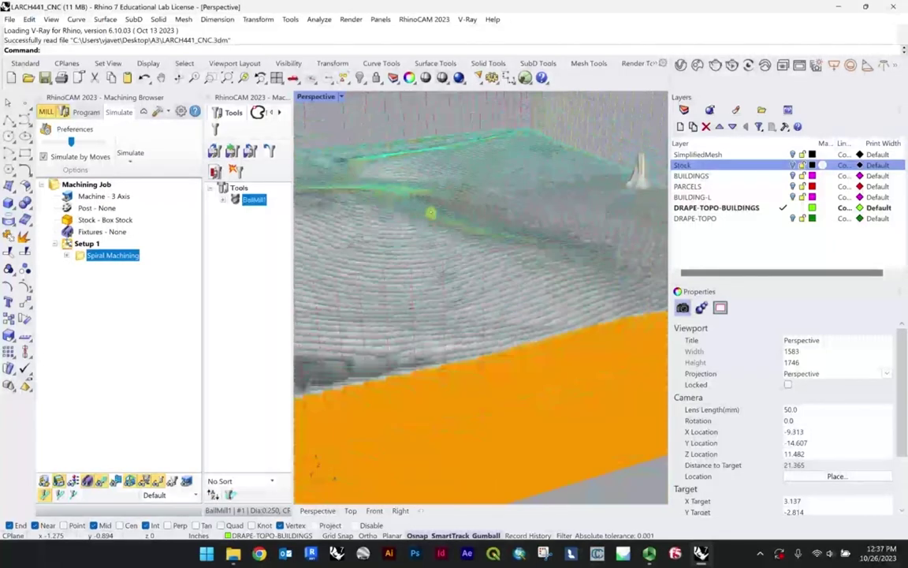
right_drag(429, 213, 550, 215)
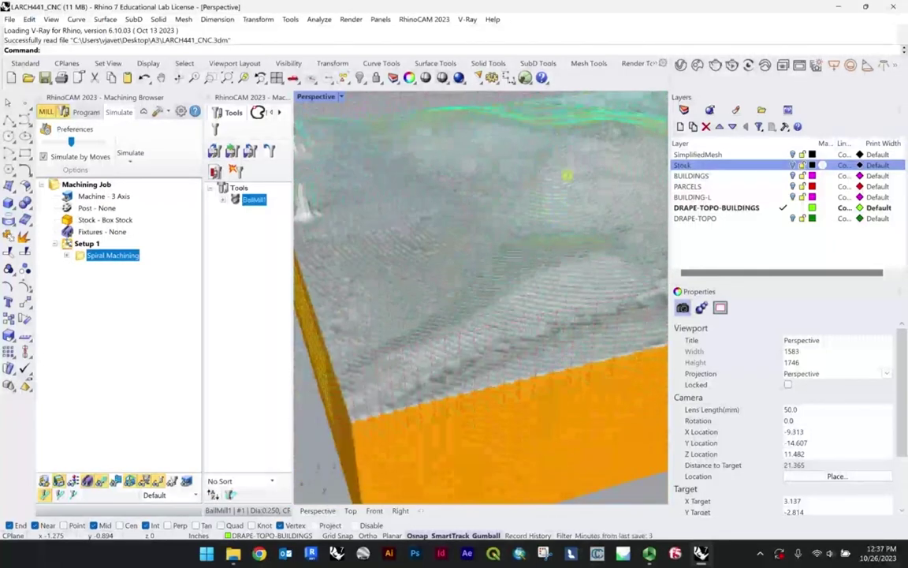
scroll(551, 179, up, 4)
scroll(553, 178, down, 4)
right_drag(554, 179, 446, 180)
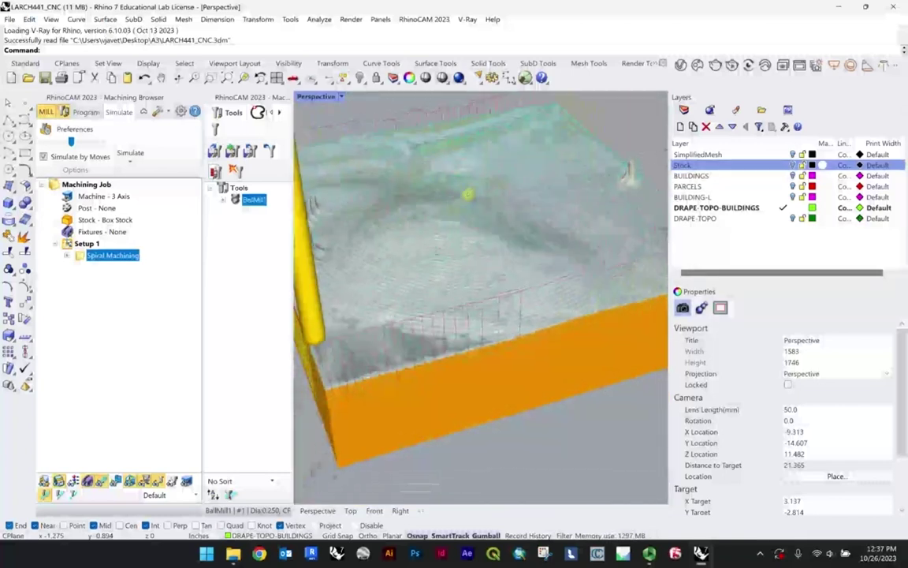
- Inspect the simulated building clusters close up, checking how the ball mill shaped their walls, and review the whole block
scroll(471, 182, up, 4)
scroll(467, 213, down, 5)
scroll(467, 222, up, 4)
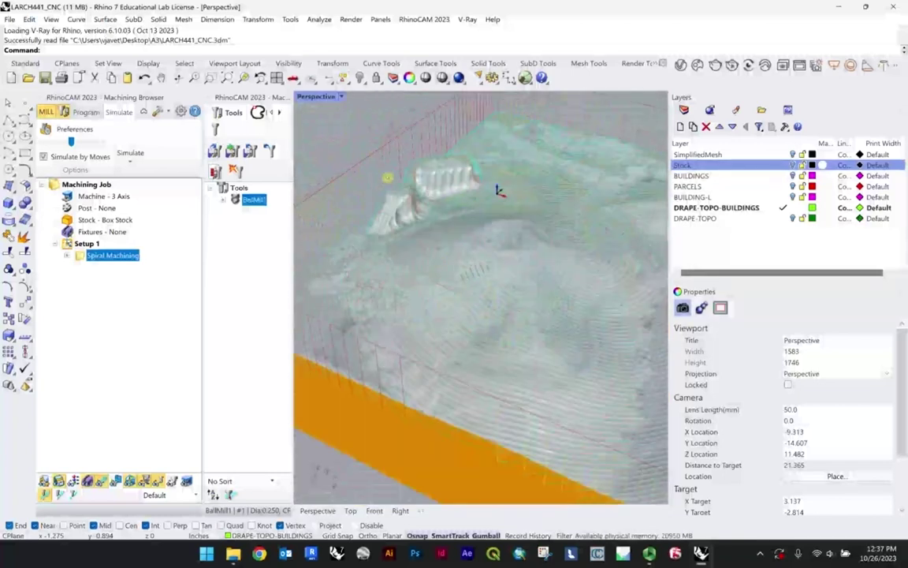
scroll(494, 193, down, 1)
scroll(437, 172, up, 3)
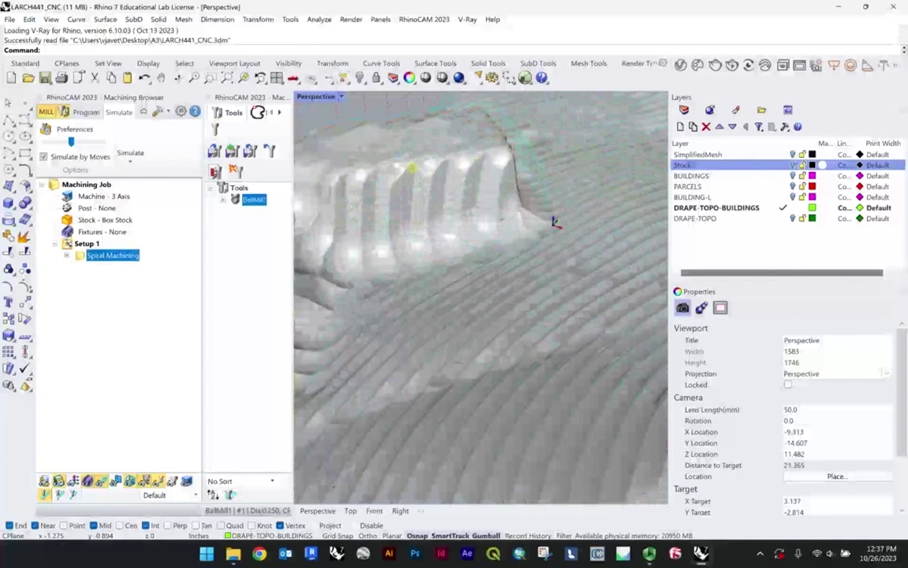
scroll(555, 222, down, 8)
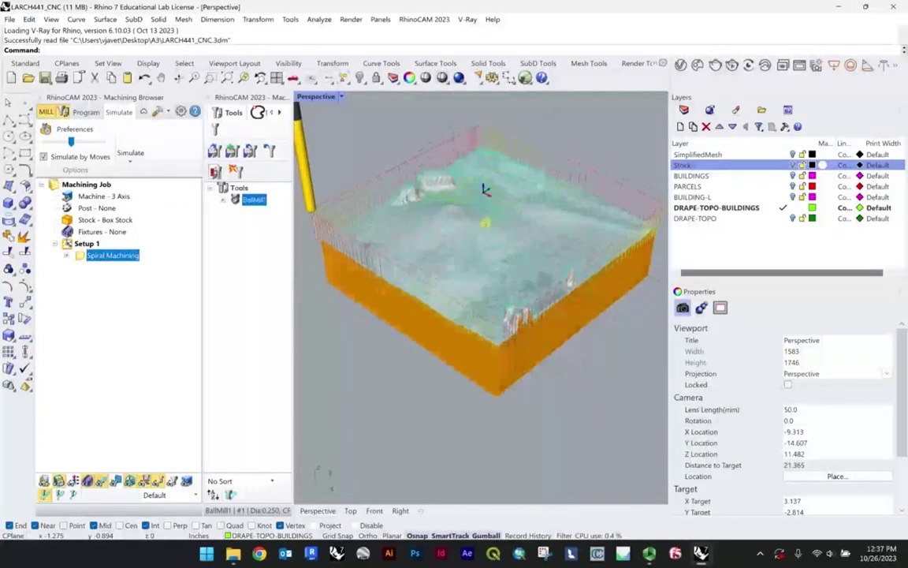
- Cut the Spiral Machining operation out of Setup 1
right_click(110, 256)
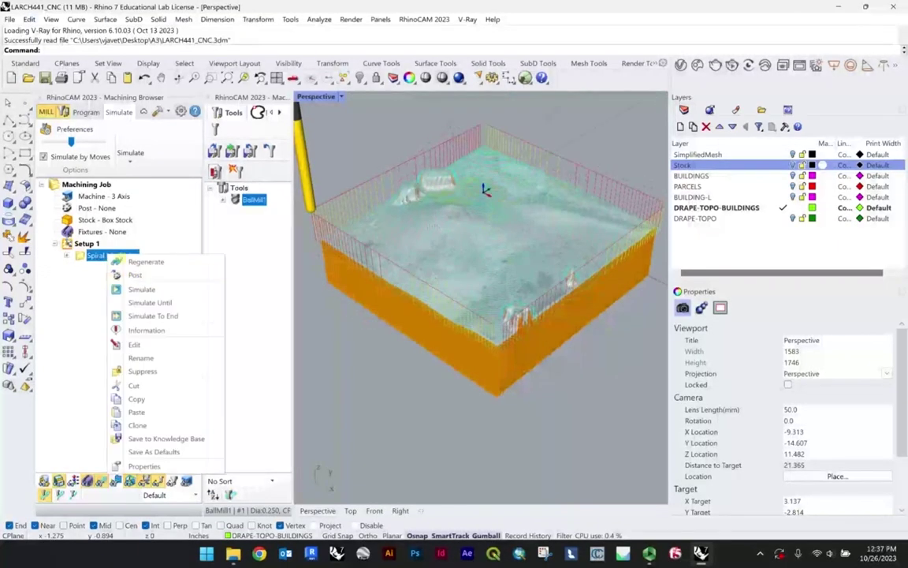
click(83, 306)
right_click(81, 256)
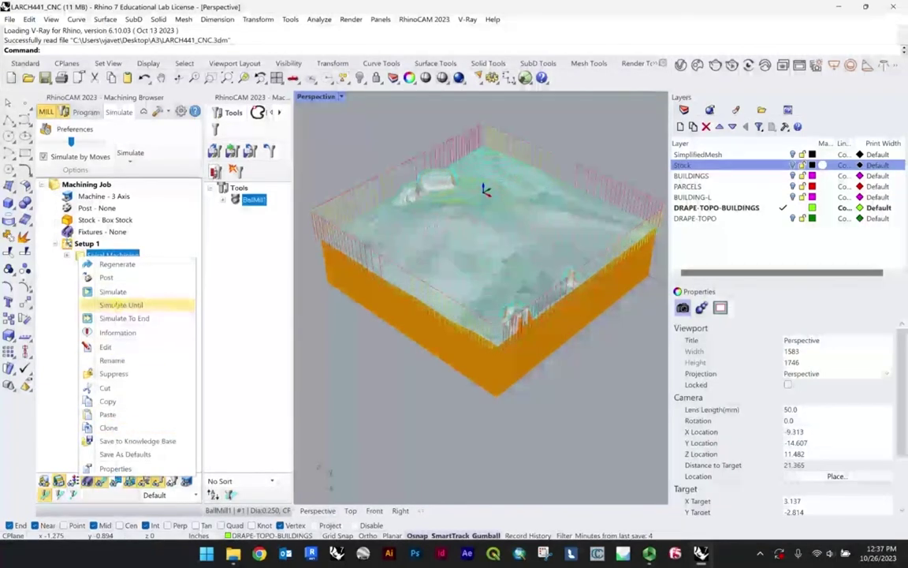
click(122, 389)
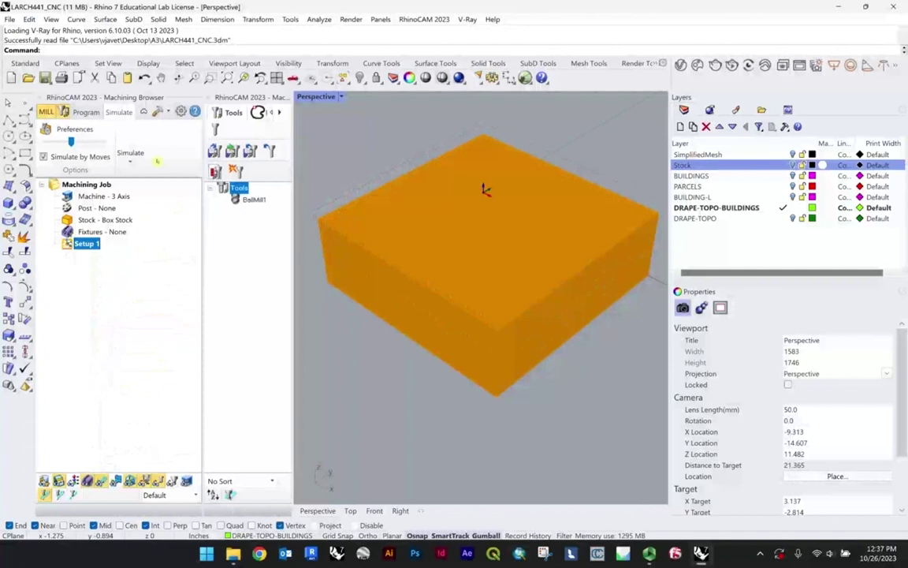
- Create a 3-axis Parallel Finishing operation with a stepover of 10% of the tool diameter and generate its toolpath
click(92, 113)
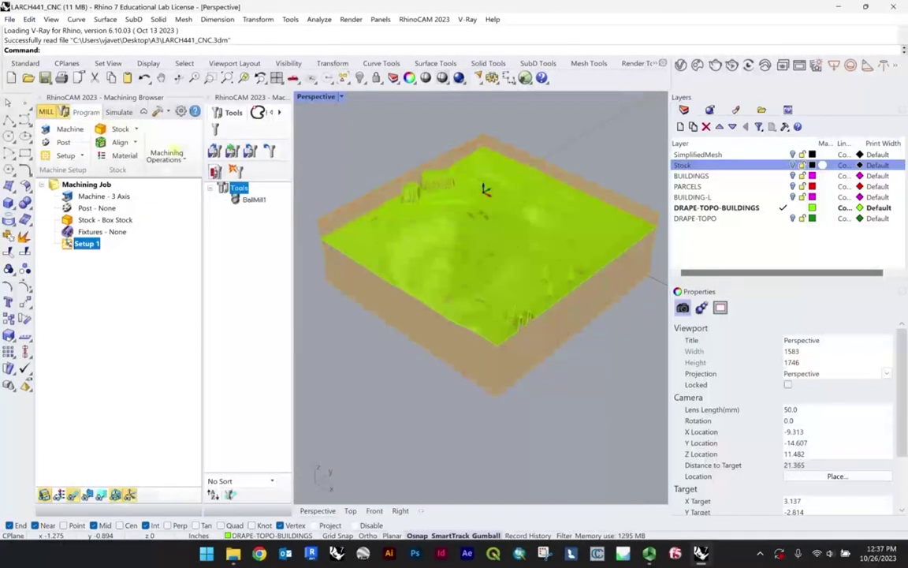
click(164, 155)
click(201, 210)
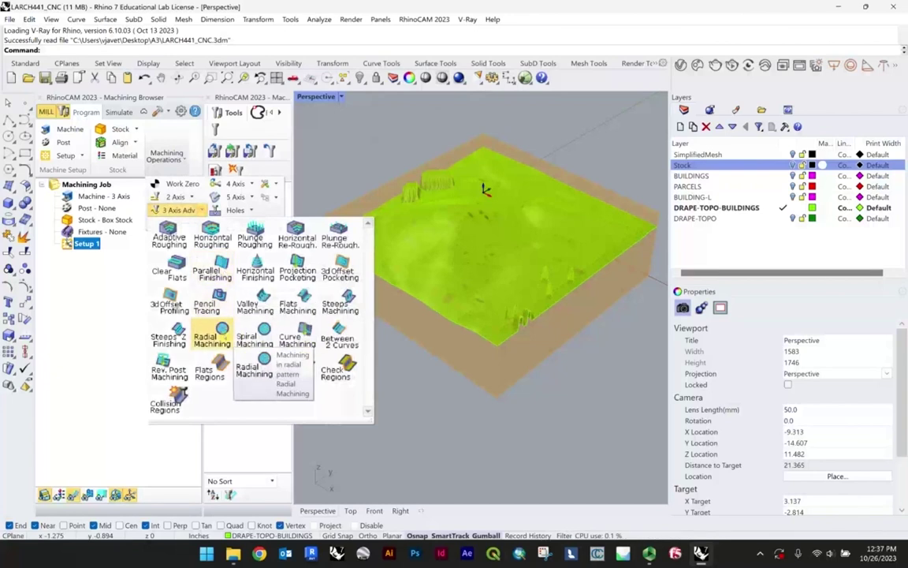
click(210, 272)
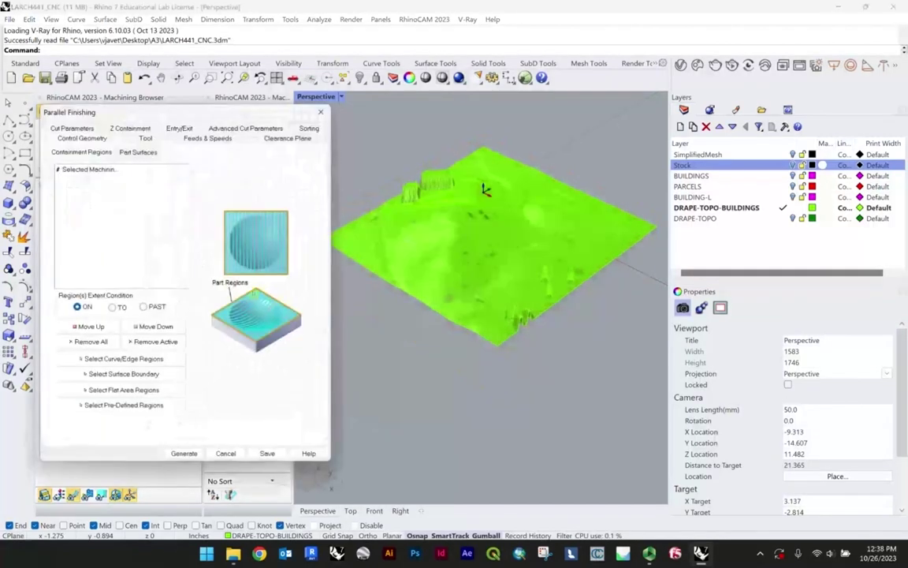
click(71, 127)
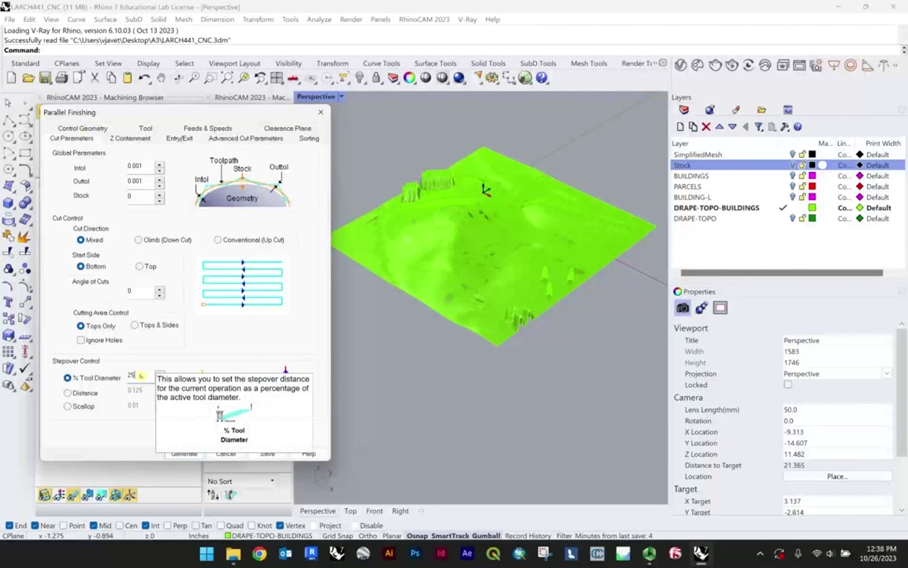
text(10)
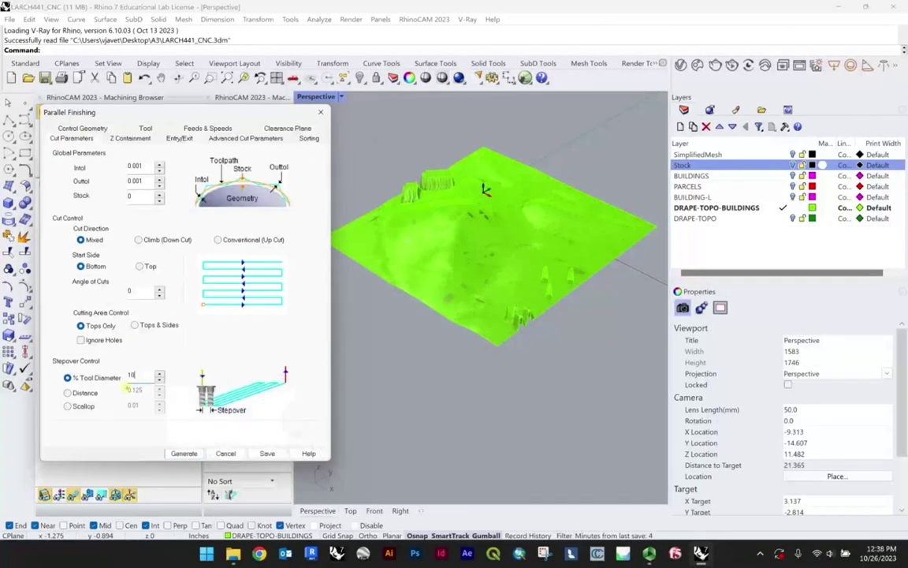
click(184, 454)
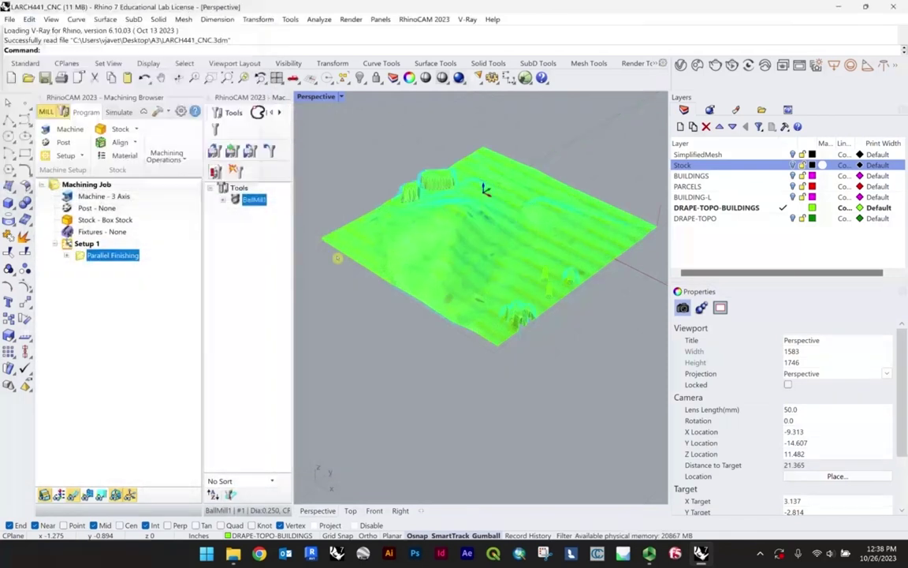
- Check the generated parallel toolpath around the buildings and simulate the Parallel Finishing operation on the box stock
scroll(554, 284, up, 8)
right_drag(382, 99, 478, 209)
scroll(432, 167, down, 5)
scroll(550, 262, up, 6)
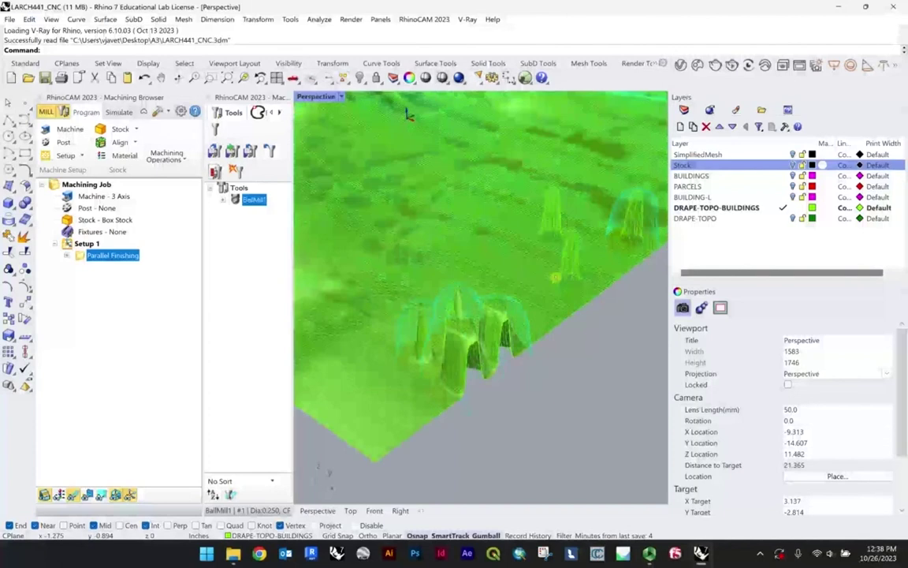
scroll(550, 263, down, 4)
right_drag(526, 264, 550, 261)
scroll(442, 169, down, 4)
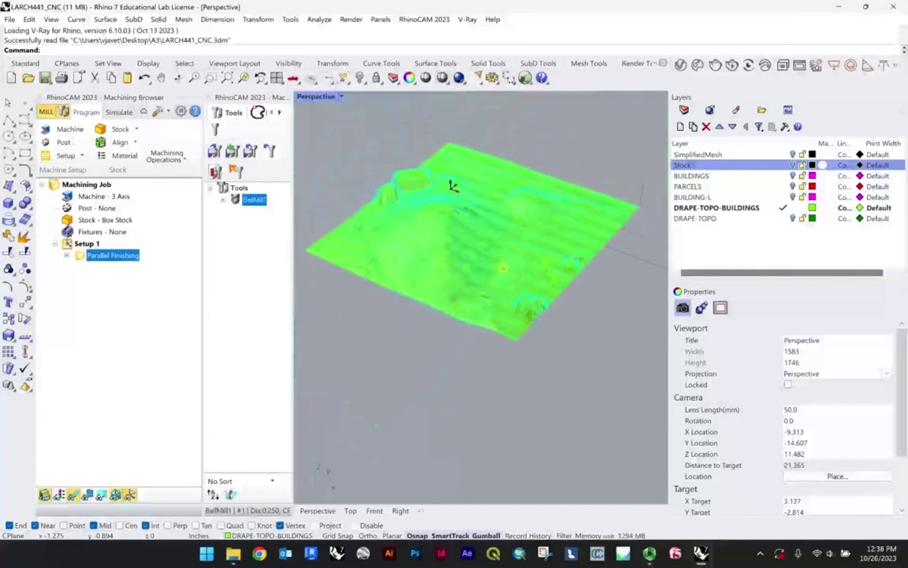
right_click(116, 252)
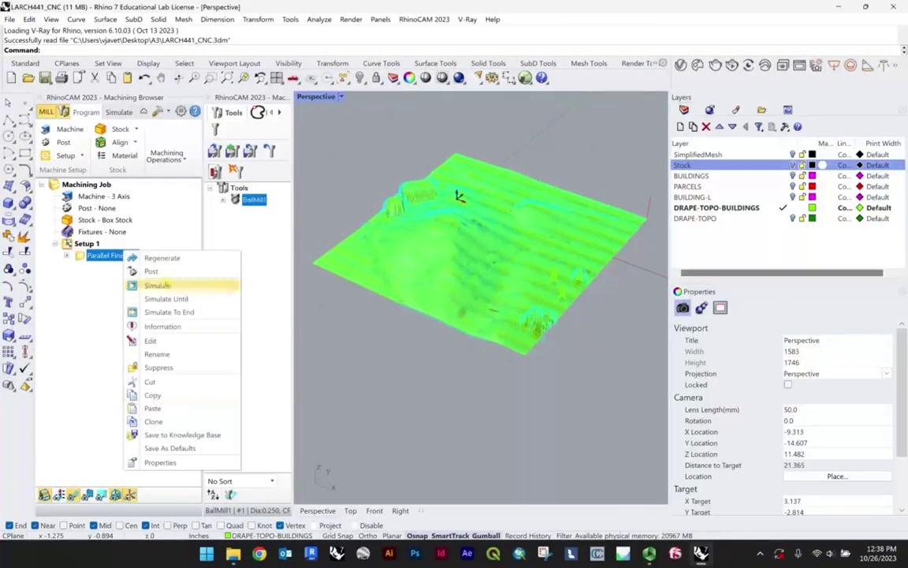
click(150, 285)
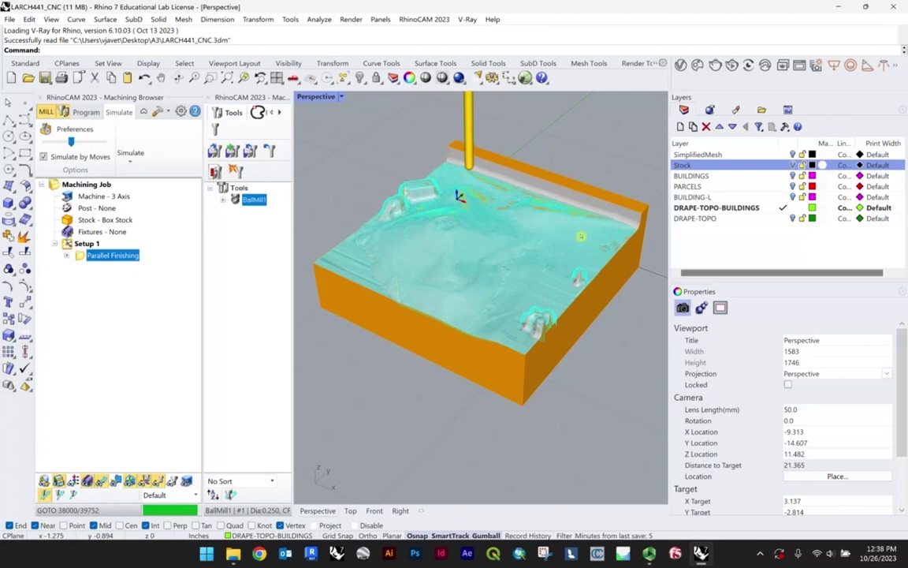
- Inspect the simulated parallel cut close up around the large buildings, checking their walls and the tool marks on the terrain
right_drag(594, 239, 395, 258)
scroll(597, 204, up, 10)
scroll(477, 252, down, 10)
scroll(487, 264, up, 10)
right_drag(486, 266, 409, 192)
scroll(478, 197, up, 3)
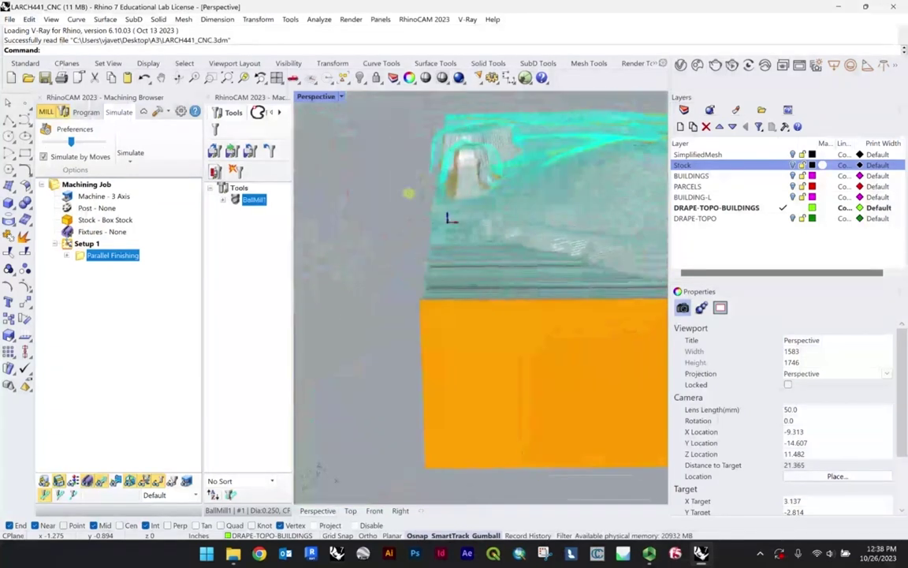
scroll(452, 218, up, 5)
right_drag(422, 265, 527, 270)
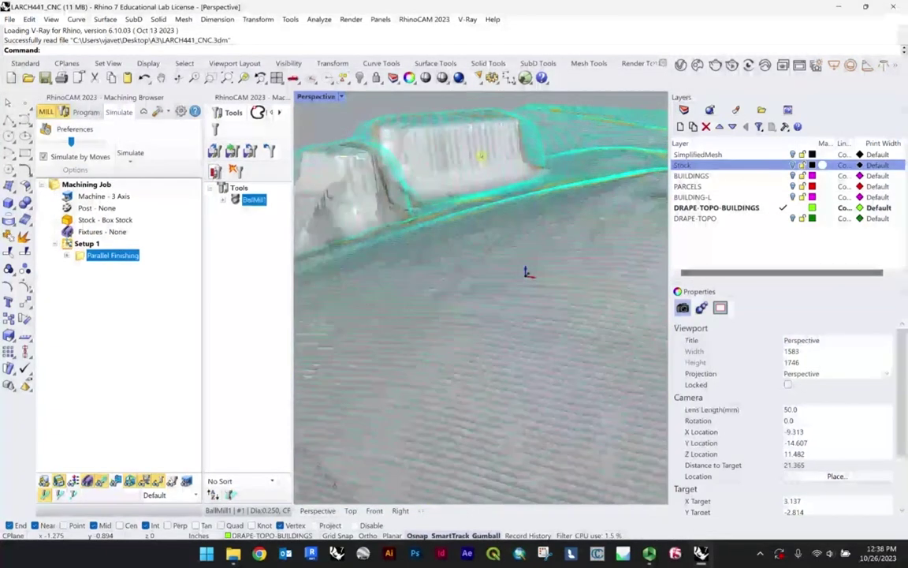
scroll(494, 215, down, 5)
scroll(465, 206, down, 5)
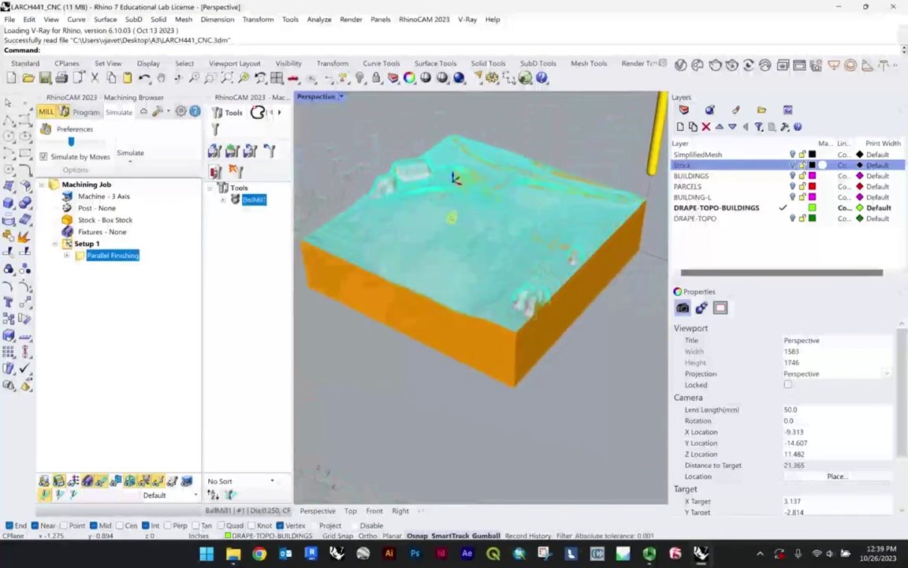
- Inspect the simulated building cluster near the block's corner from several angles and review the whole milled block
shift+right_drag(457, 177, 485, 177)
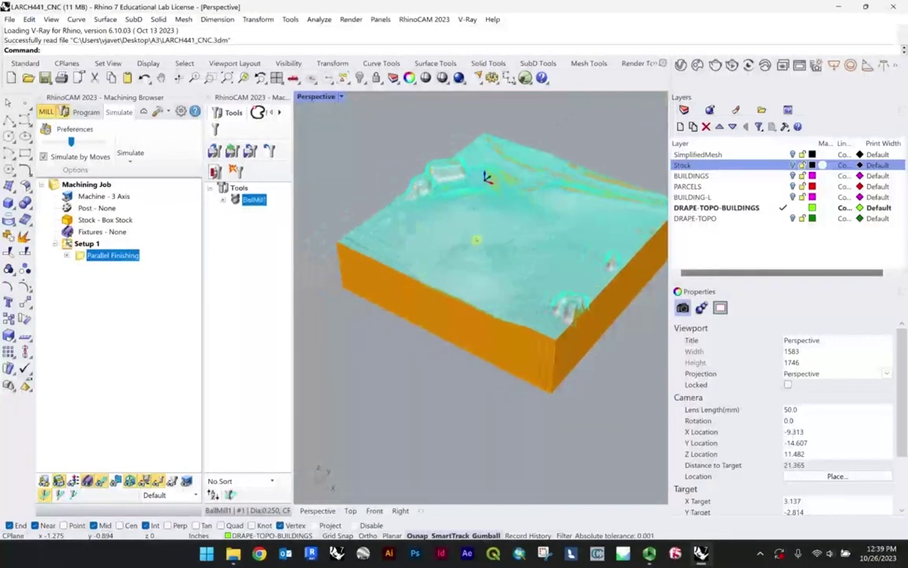
scroll(494, 116, up, 5)
scroll(519, 146, down, 4)
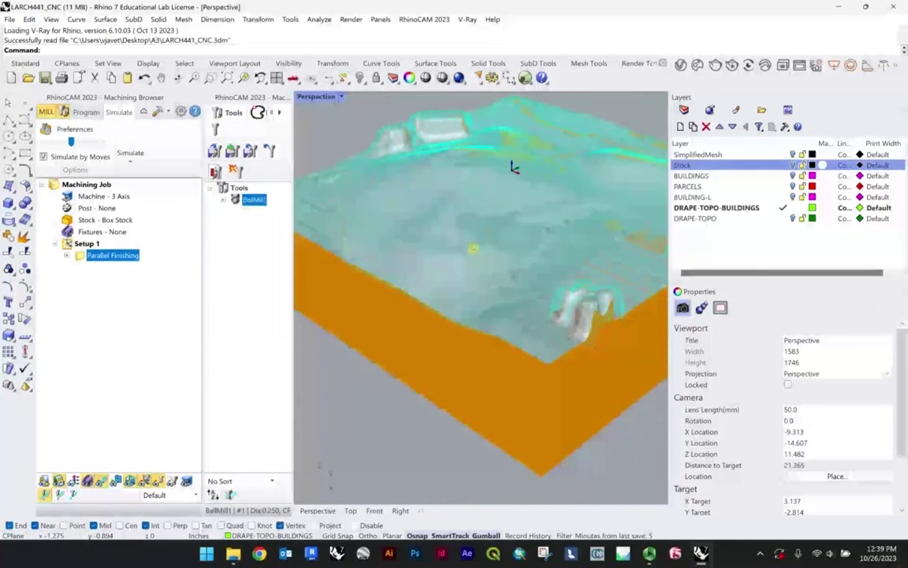
scroll(514, 167, down, 3)
scroll(460, 187, up, 5)
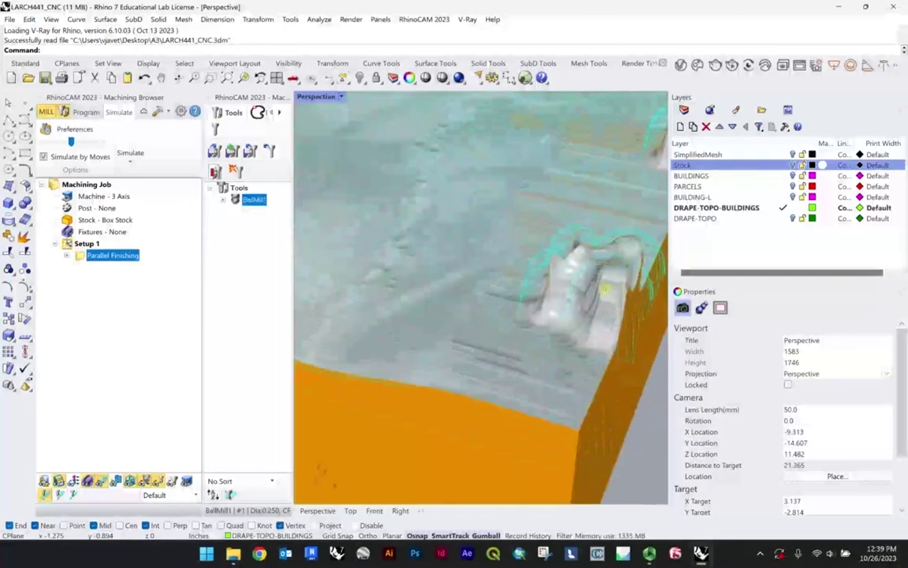
right_drag(606, 289, 380, 270)
scroll(402, 264, down, 5)
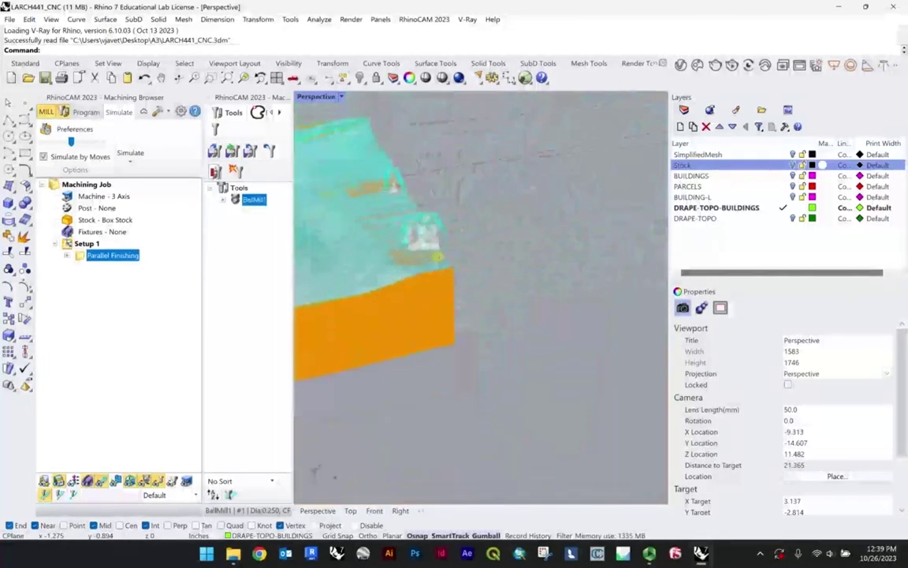
right_drag(439, 257, 491, 229)
scroll(453, 213, up, 7)
scroll(489, 216, down, 9)
scroll(505, 222, down, 8)
scroll(490, 214, up, 8)
shift+right_drag(462, 285, 482, 289)
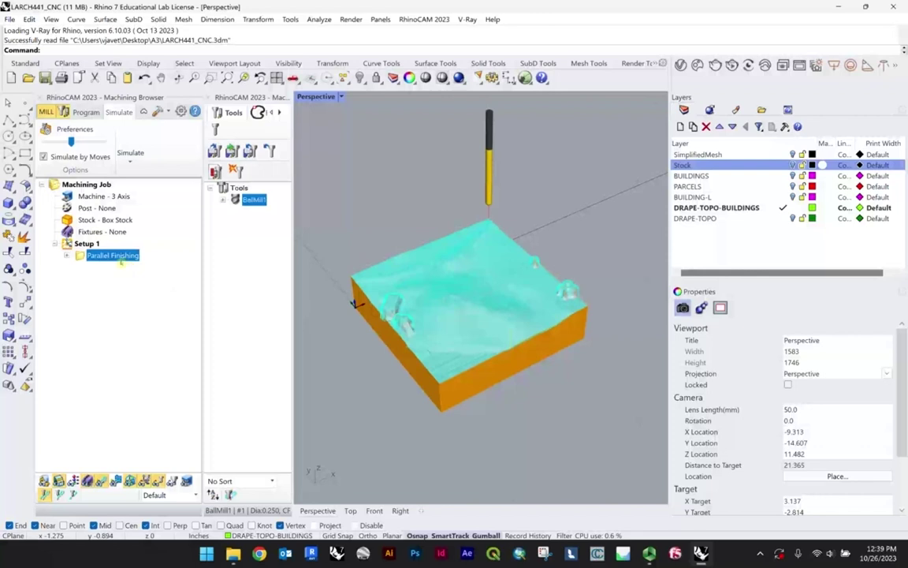
- Try to post the machining operations of Setup 1
right_click(82, 243)
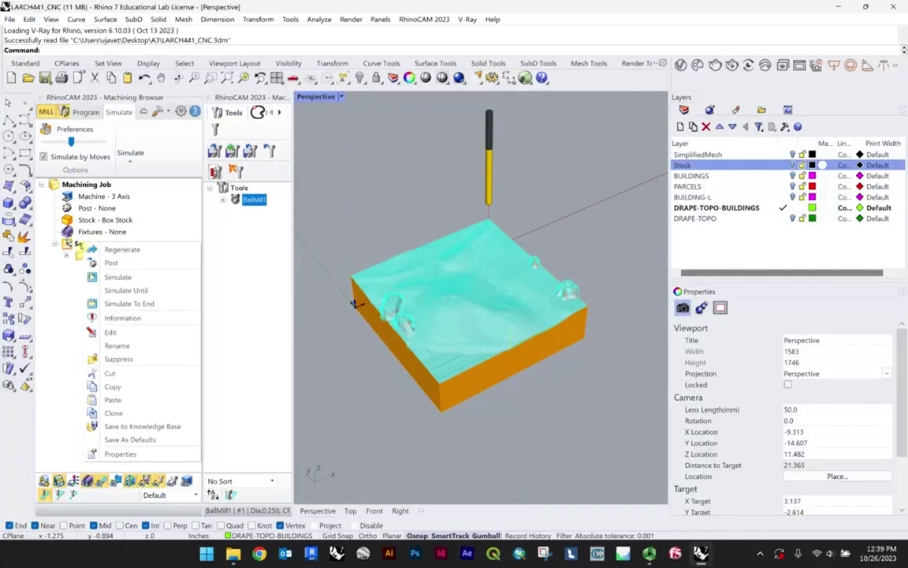
click(75, 308)
right_click(86, 244)
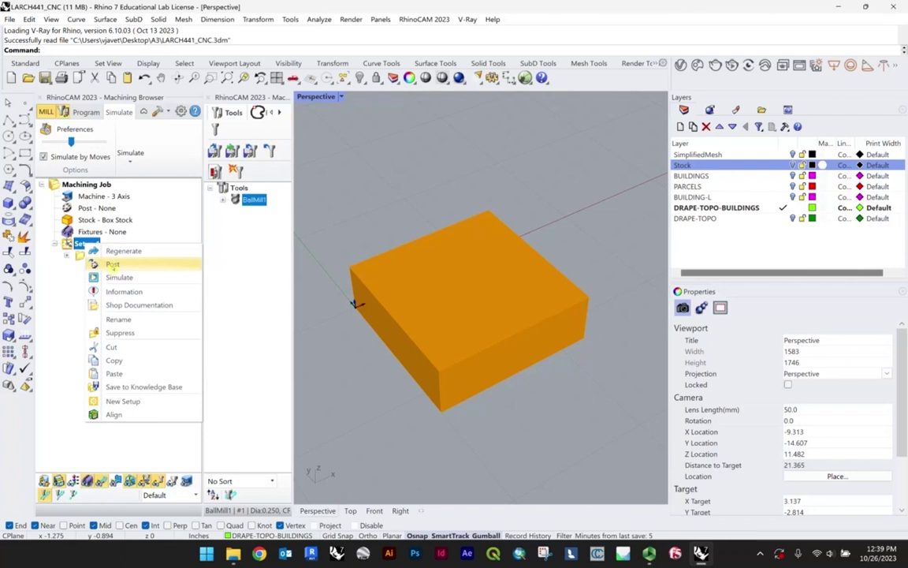
click(114, 264)
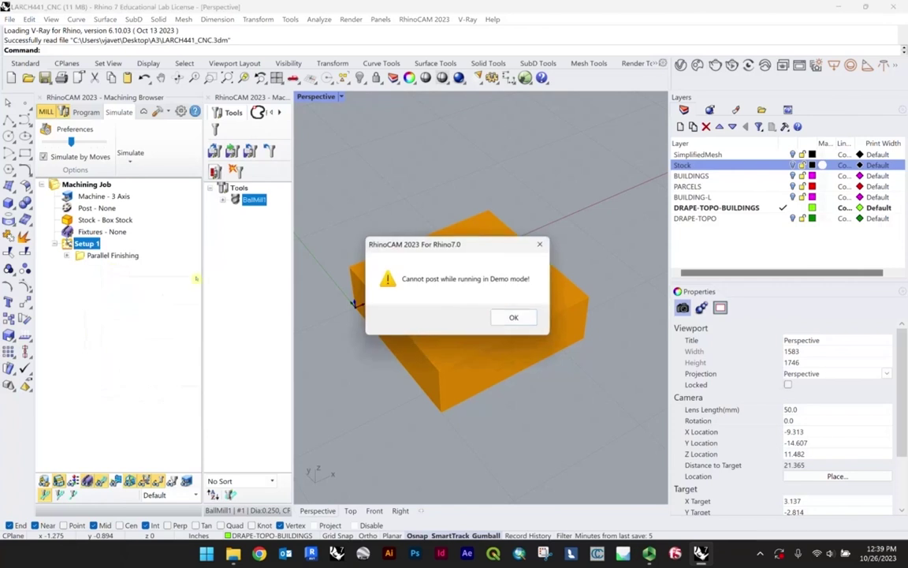
click(517, 318)
click(90, 256)
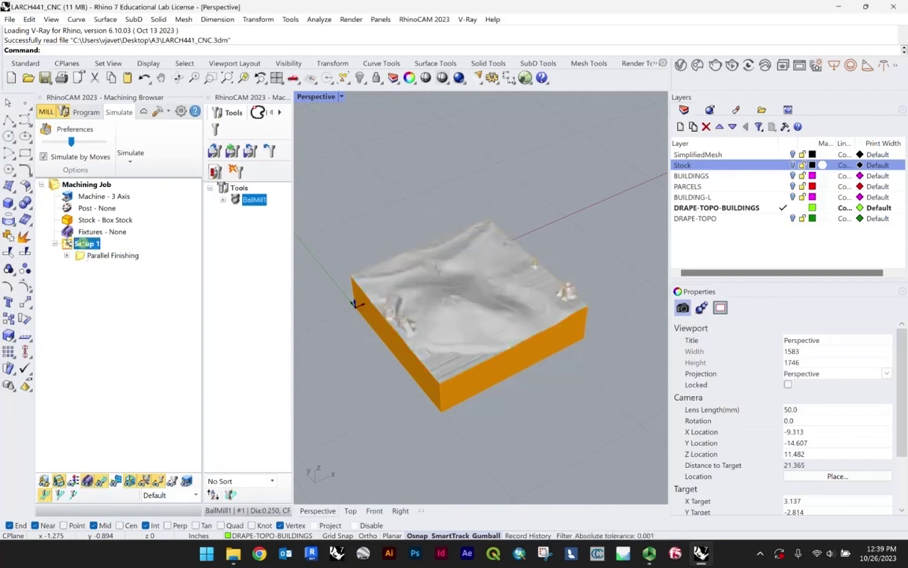
click(103, 256)
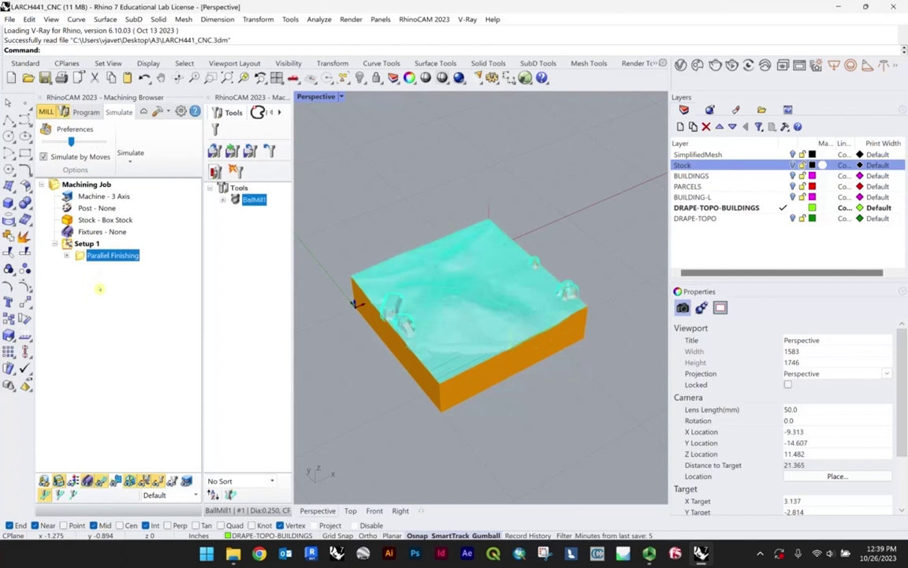
click(87, 243)
right_click(87, 244)
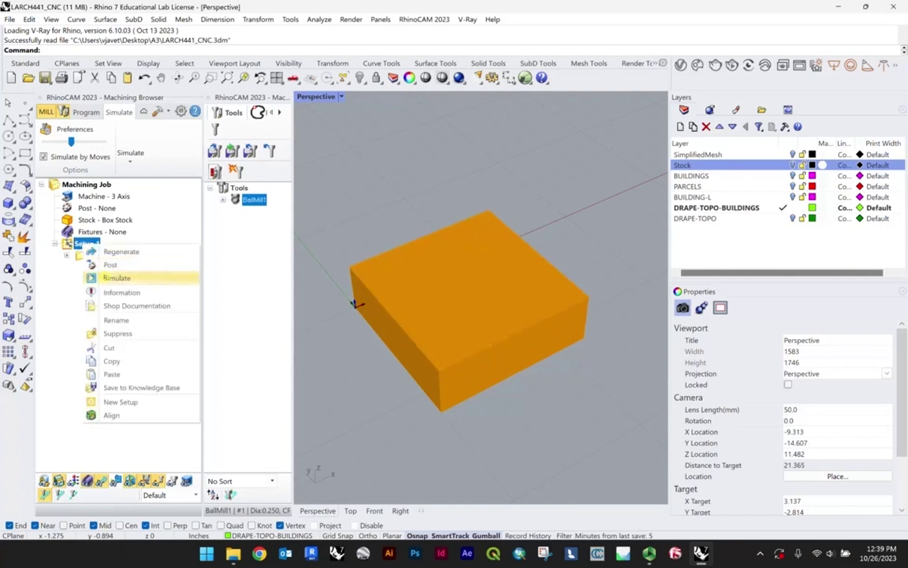
click(116, 254)
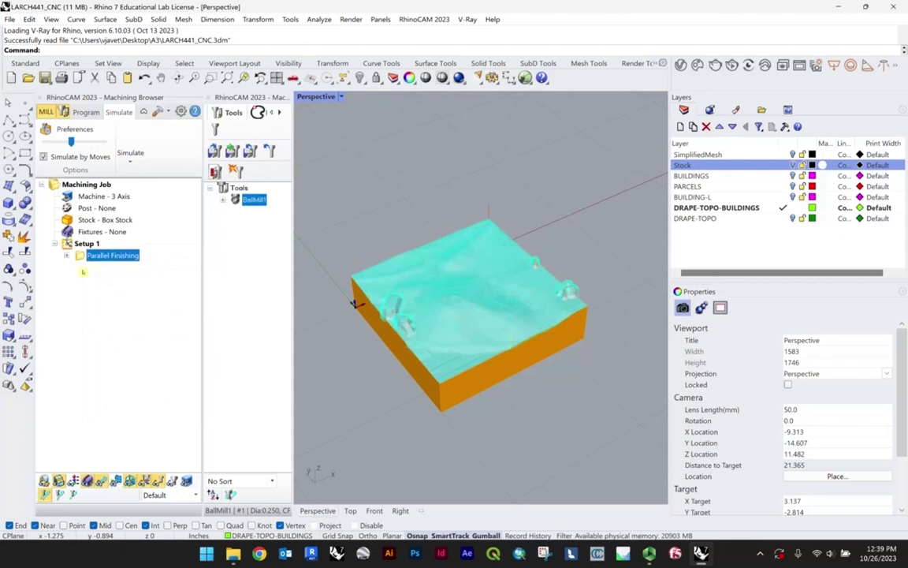
right_click(100, 254)
click(83, 294)
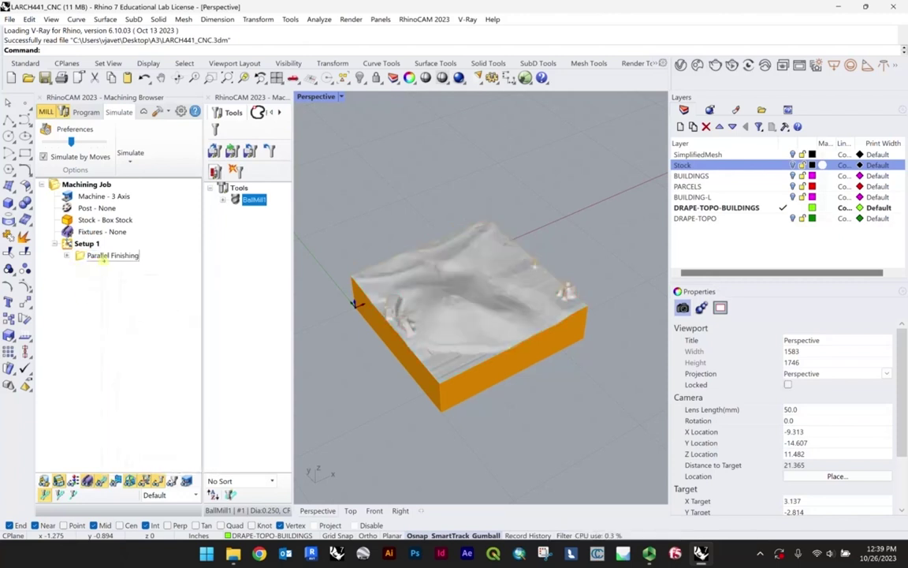
right_click(100, 254)
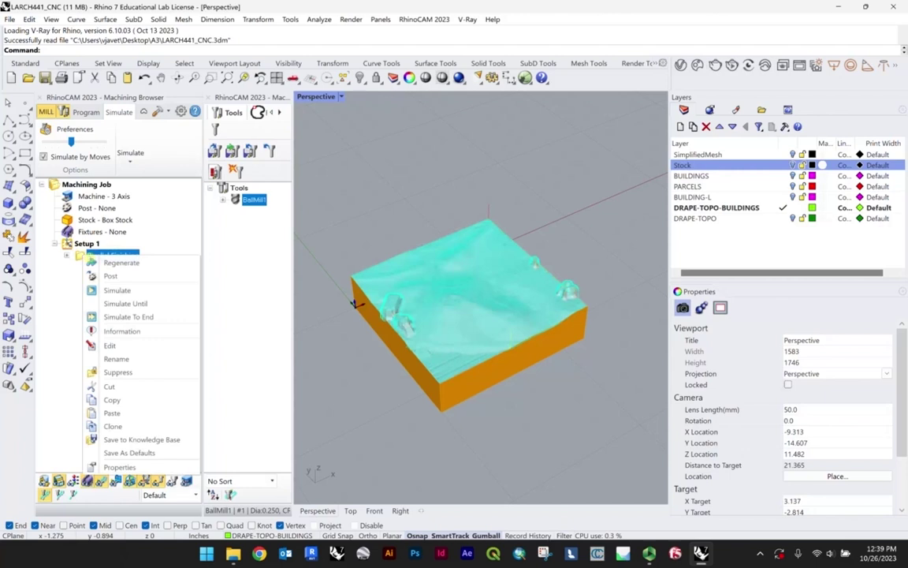
click(95, 272)
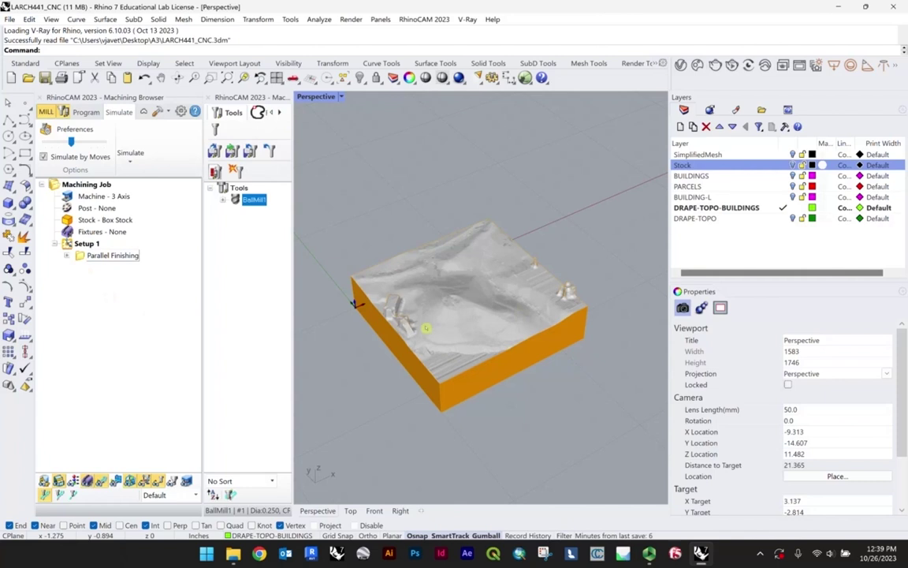
scroll(426, 327, up, 3)
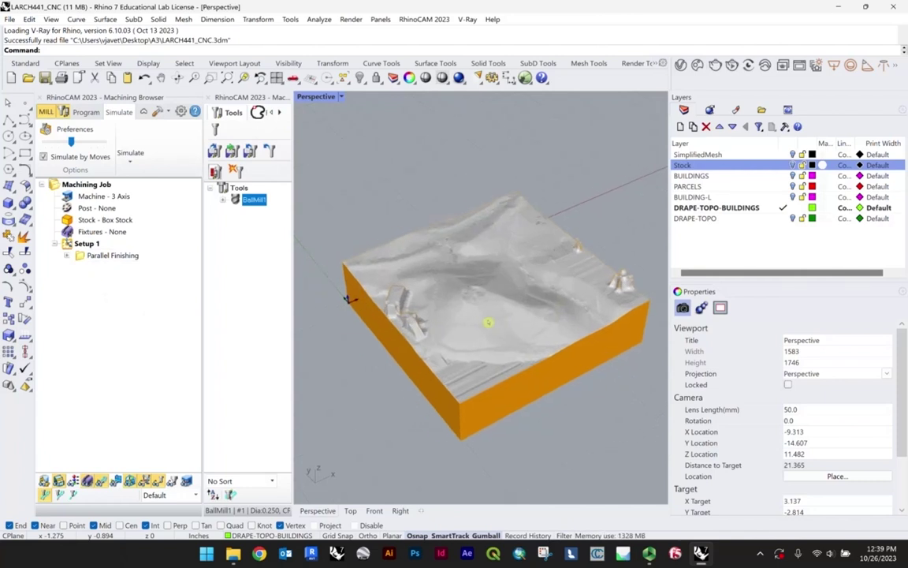
right_drag(580, 282, 541, 257)
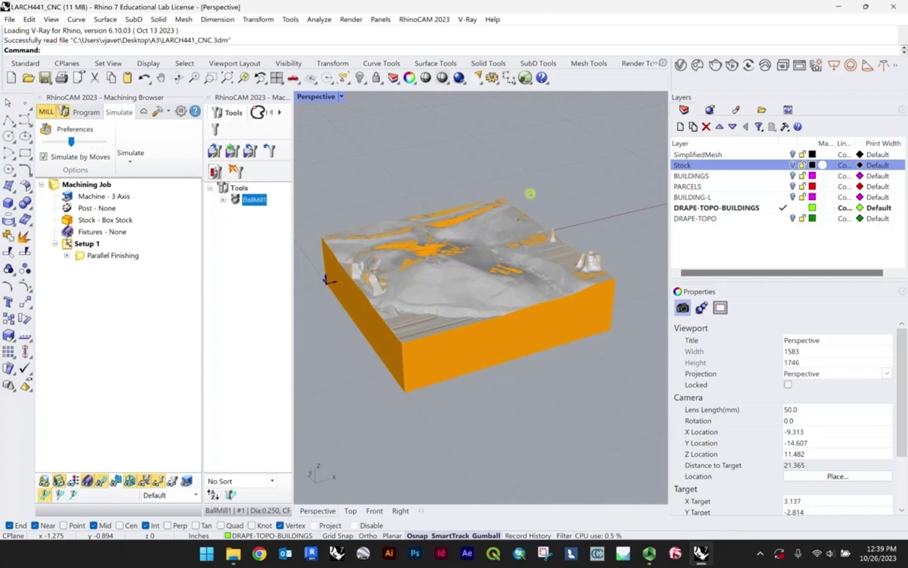